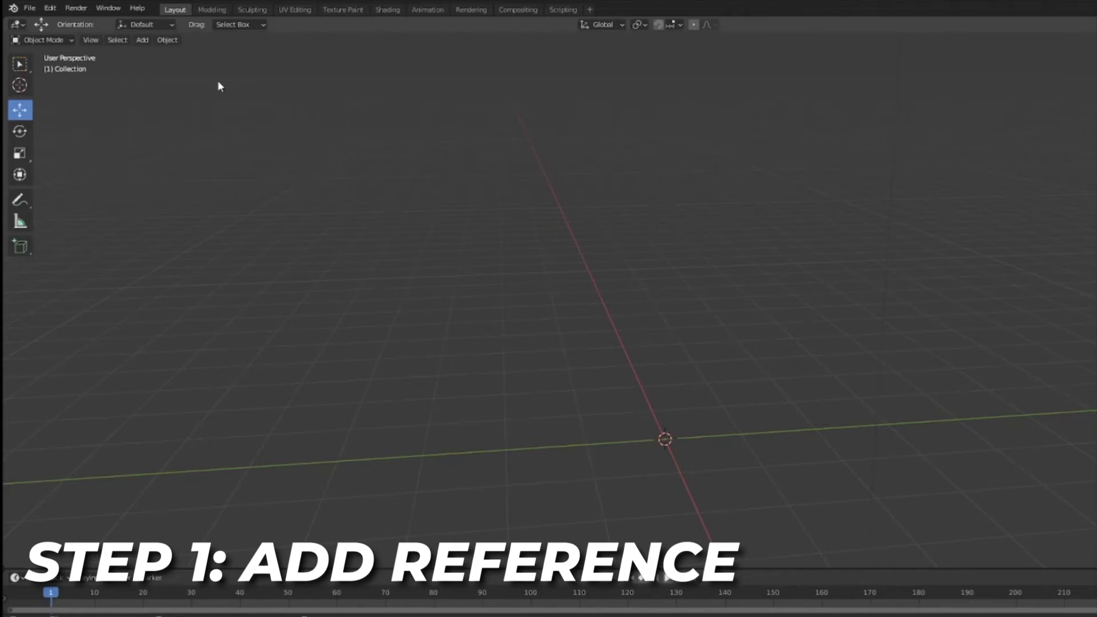
Add a reference image of the silver and yellow keyblade to the empty scene.
click(143, 41)
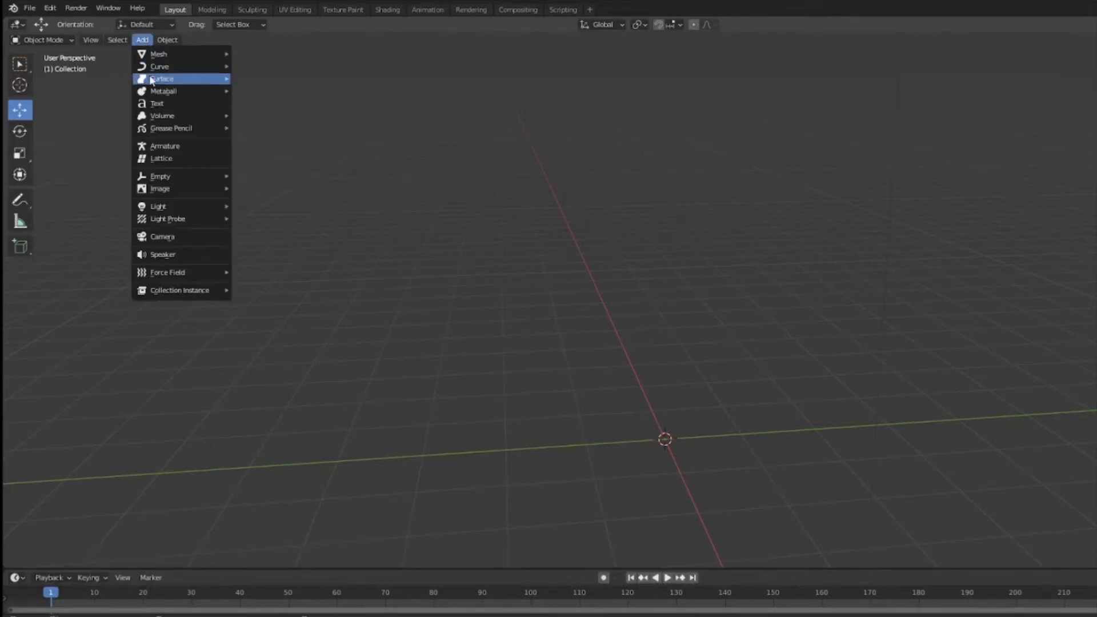
mouse_move(202, 195)
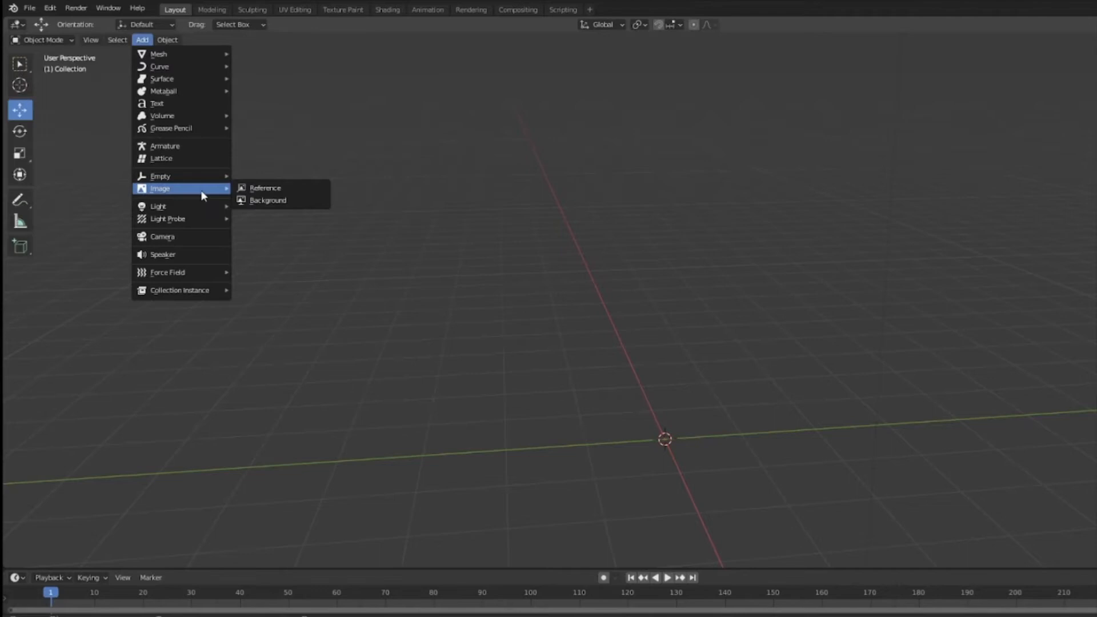
click(290, 190)
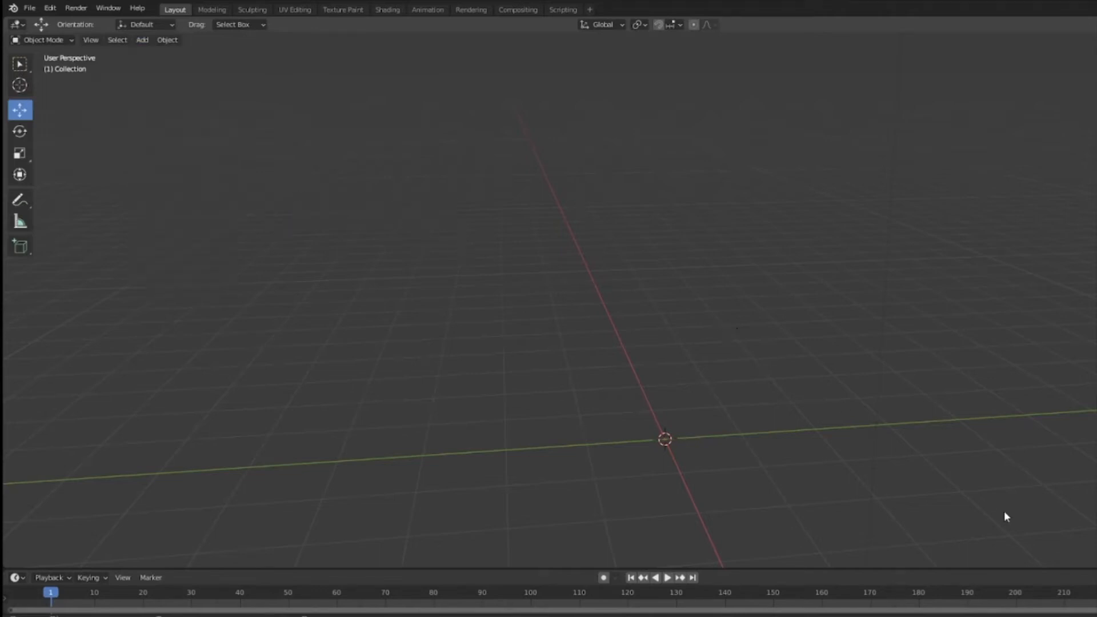
middle_drag(865, 409, 883, 392)
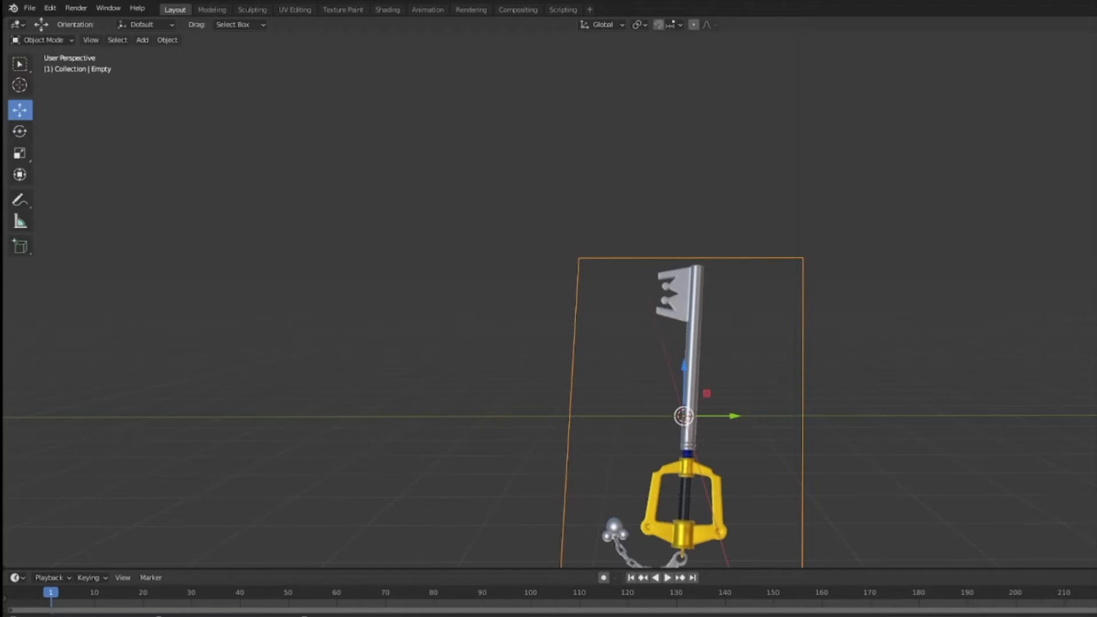
Adjust the reference image's rotation values to stand the keyblade upright with its teeth at the upper end.
key(Return)
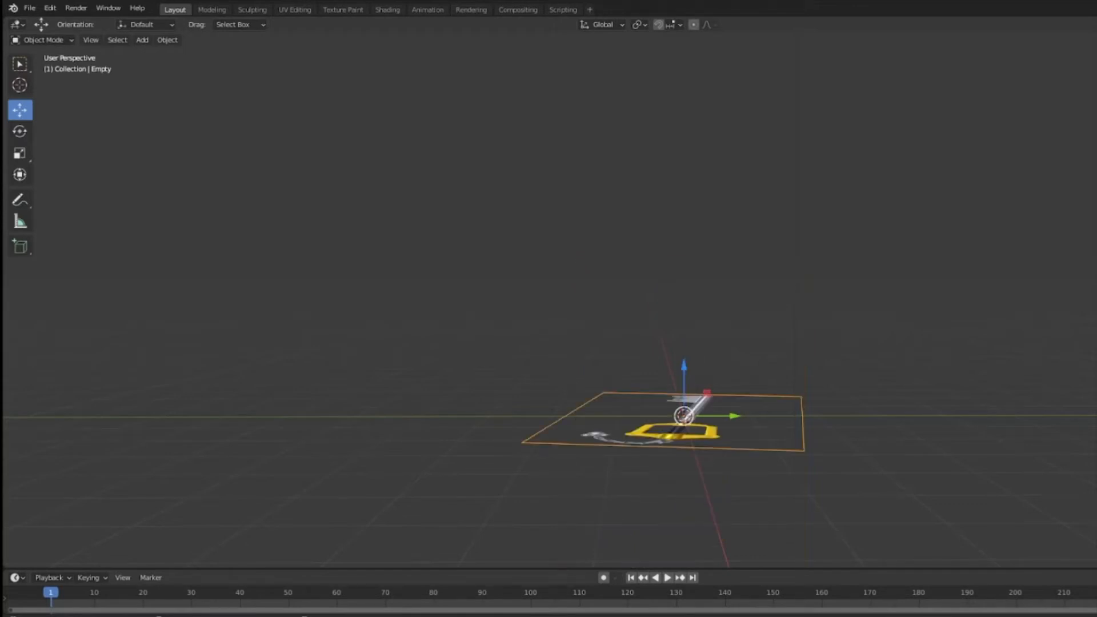
key(Return)
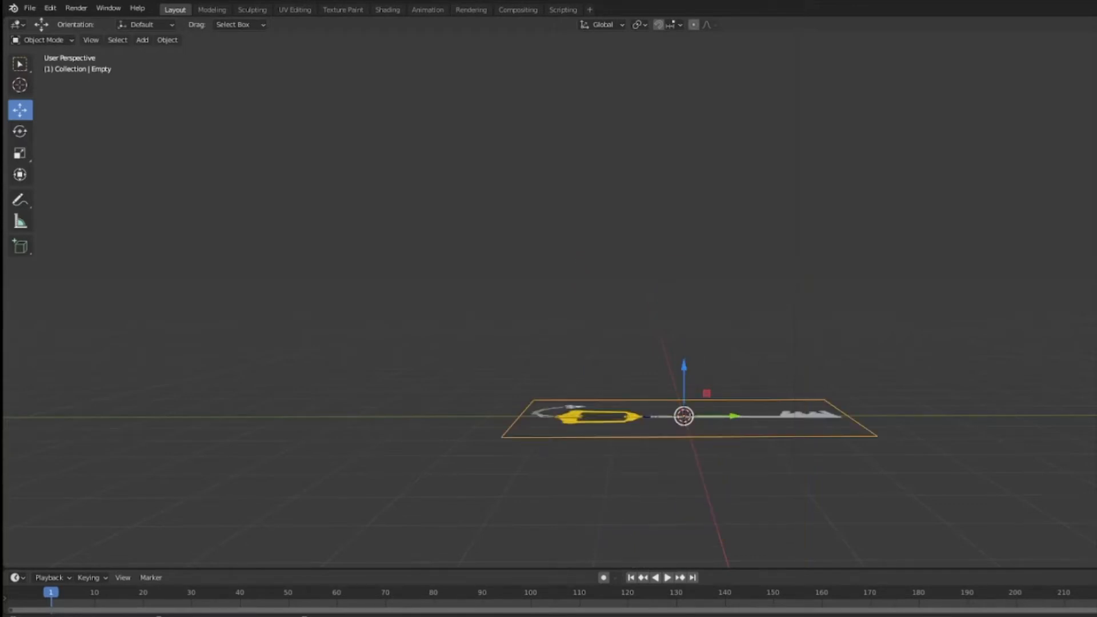
key(Return)
middle_drag(823, 400, 991, 430)
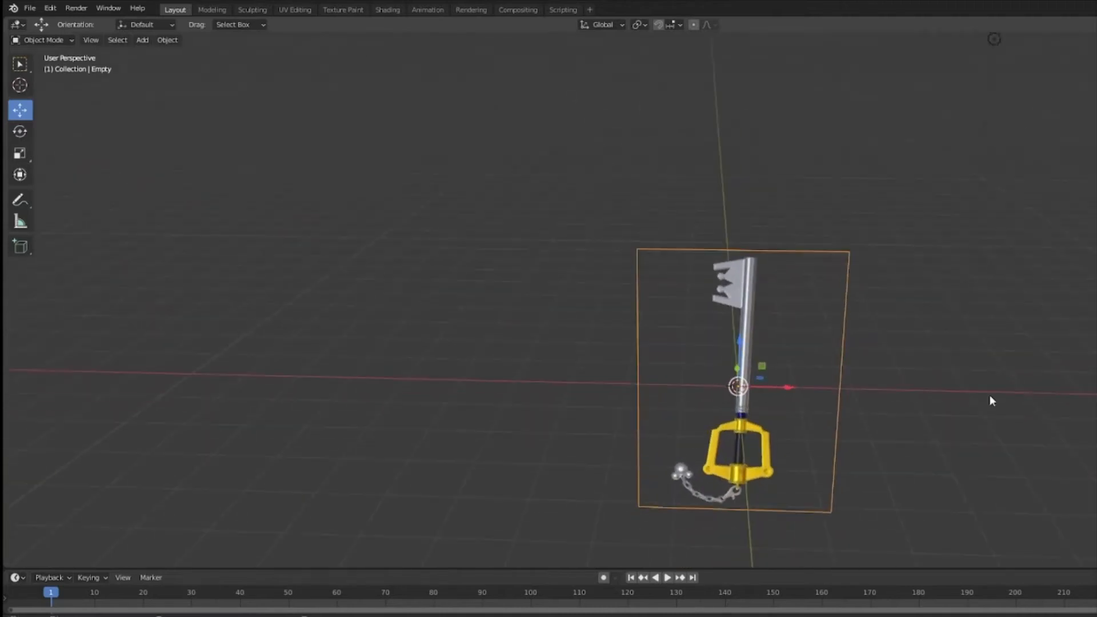
key(Return)
key(Return)
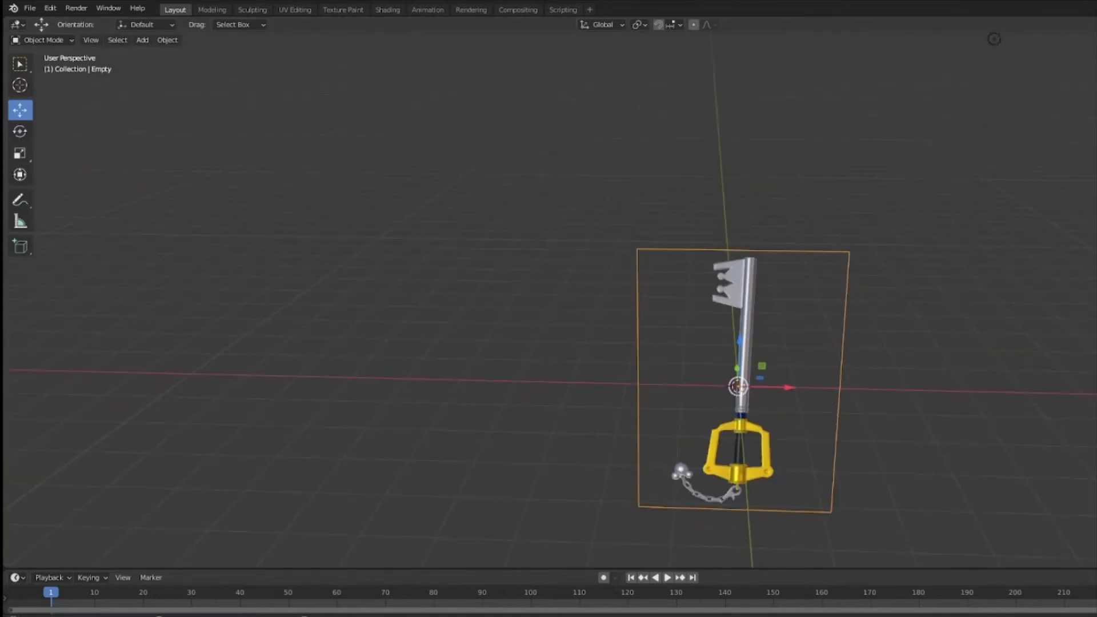
Rotate the upright reference image about the vertical axis to face along the X axis.
click(20, 131)
drag(734, 405, 771, 406)
middle_drag(920, 359, 842, 356)
Move the reference image to the scene centre and raise it above the ground grid.
click(20, 110)
drag(731, 447, 690, 420)
middle_drag(760, 352, 708, 327)
drag(677, 334, 678, 203)
scroll(828, 361, up, 3)
middle_drag(827, 360, 827, 412)
middle_drag(827, 69, 871, 164)
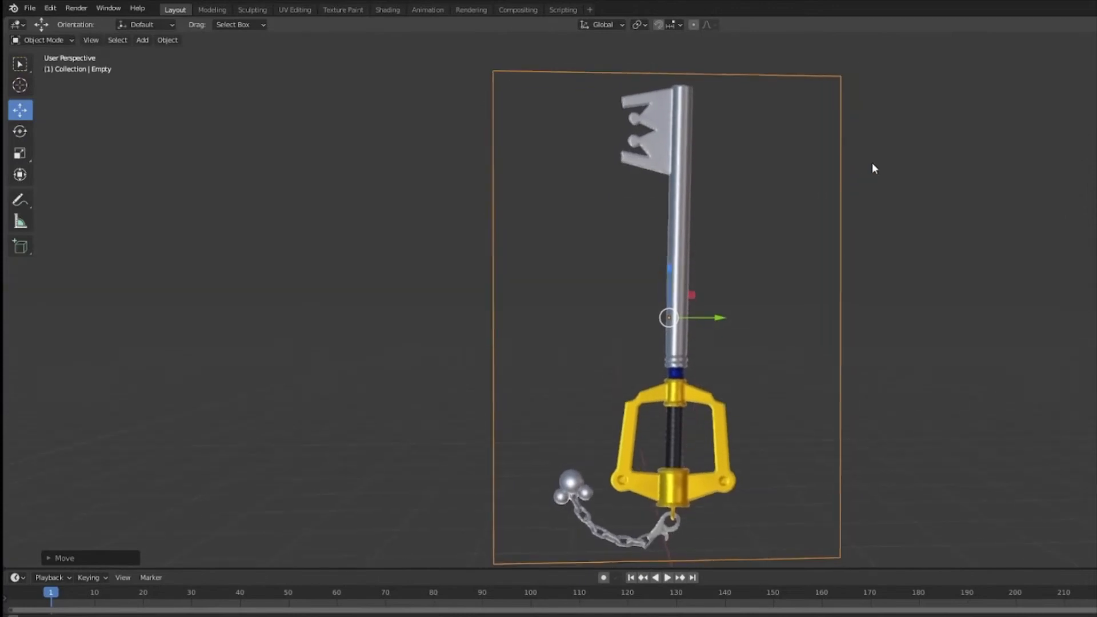
click(916, 189)
middle_drag(925, 194, 872, 324)
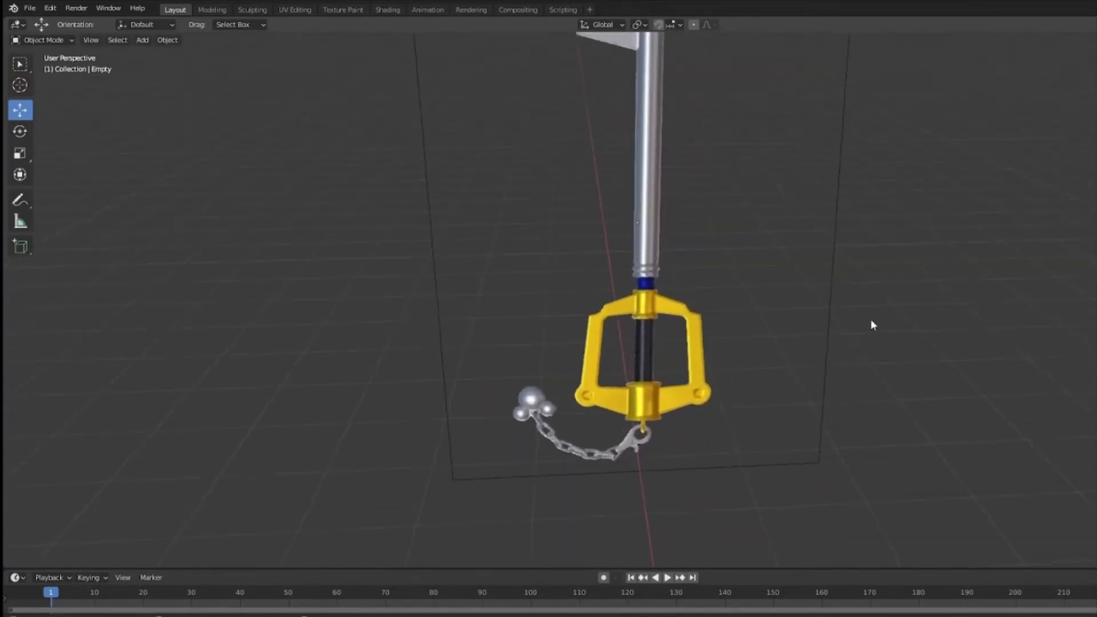
Add a cylinder mesh for the keyblade's shaft.
click(124, 39)
mouse_move(142, 40)
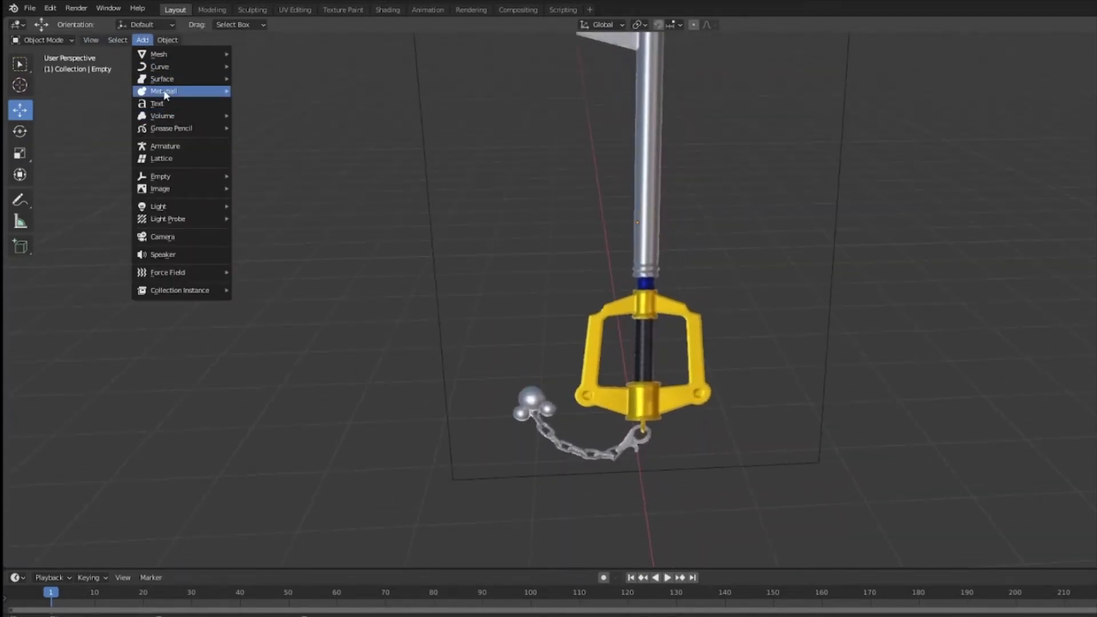
mouse_move(190, 50)
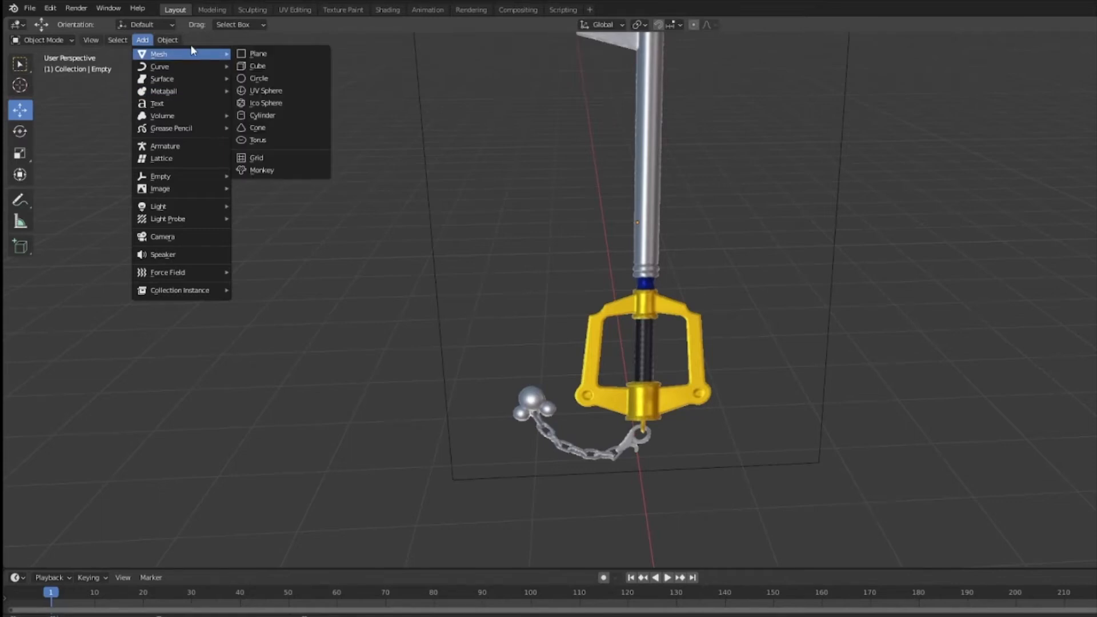
click(290, 117)
scroll(779, 280, down, 3)
middle_drag(748, 303, 792, 339)
shift+middle_drag(871, 346, 753, 233)
Try to scale the new cylinder down toward the width of the keyblade's shaft.
click(21, 153)
middle_drag(761, 323, 750, 356)
drag(770, 439, 710, 391)
key(ctrl+z)
key(ctrl+z)
Move the cylinder up onto the silver shaft in the reference image and line it up sideways.
scroll(794, 415, up, 3)
key(g)
drag(722, 432, 531, 237)
key(KP_Decimal)
middle_drag(897, 394, 853, 352)
scroll(852, 342, down, 1)
shift+middle_drag(800, 223, 844, 515)
drag(704, 540, 711, 80)
shift+middle_drag(826, 305, 821, 420)
shift+middle_drag(716, 134, 680, 324)
drag(711, 444, 734, 442)
middle_drag(778, 343, 787, 394)
Scale the cylinder to fit the width of the silver shaft in the reference image.
click(20, 153)
drag(731, 446, 721, 447)
scroll(775, 403, up, 6)
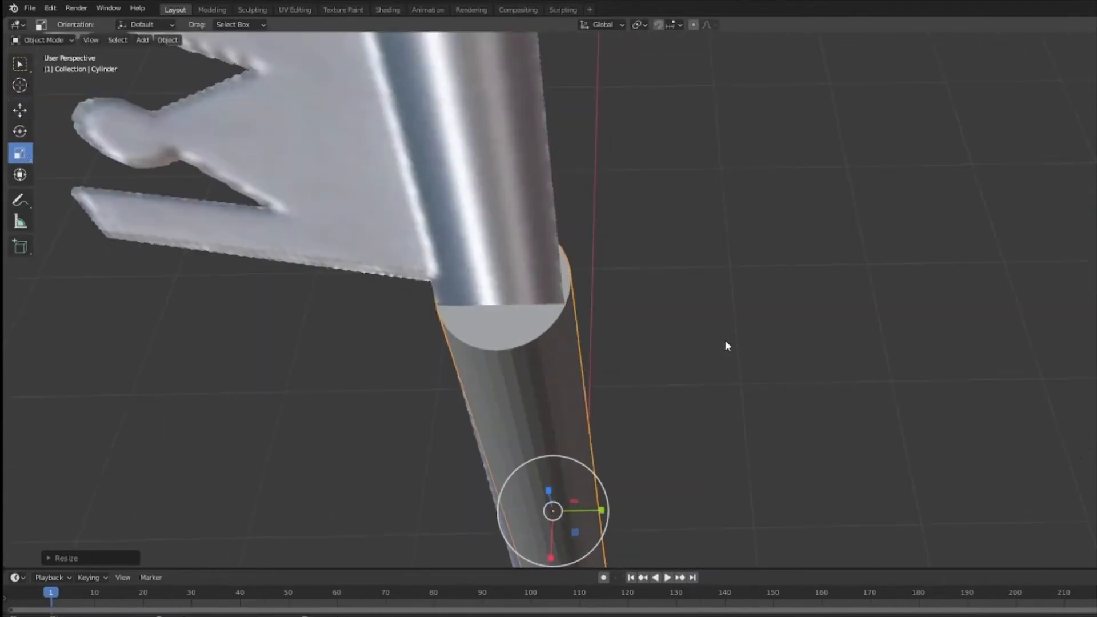
Rotate the reference image about 1° around the X axis to straighten its shaft against the cylinder.
shift+middle_drag(751, 297, 791, 274)
drag(677, 467, 673, 465)
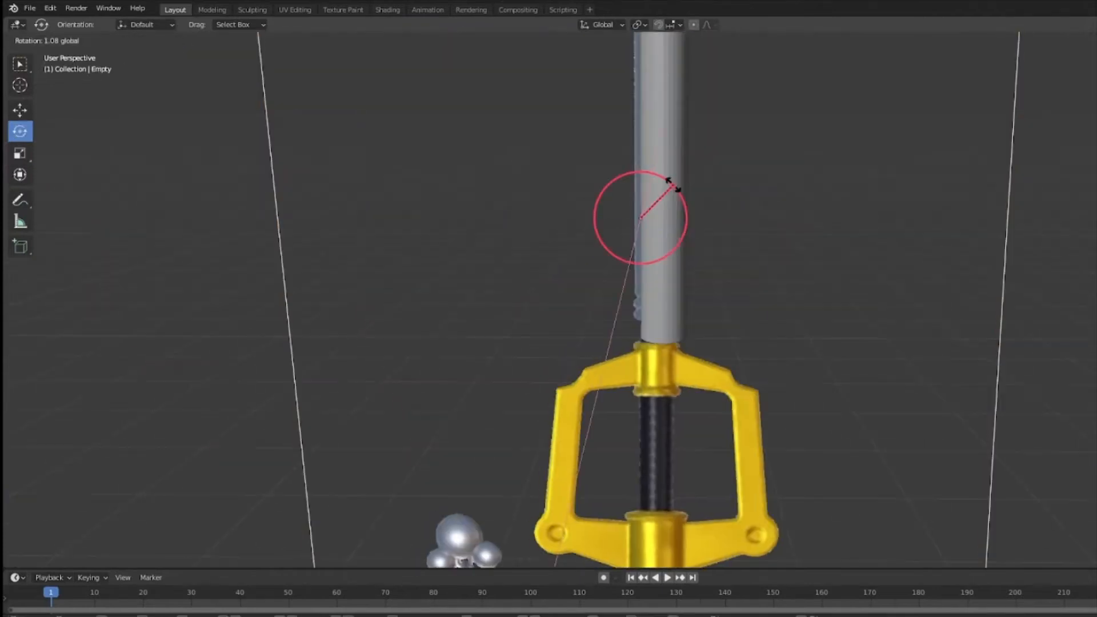
drag(668, 179, 807, 466)
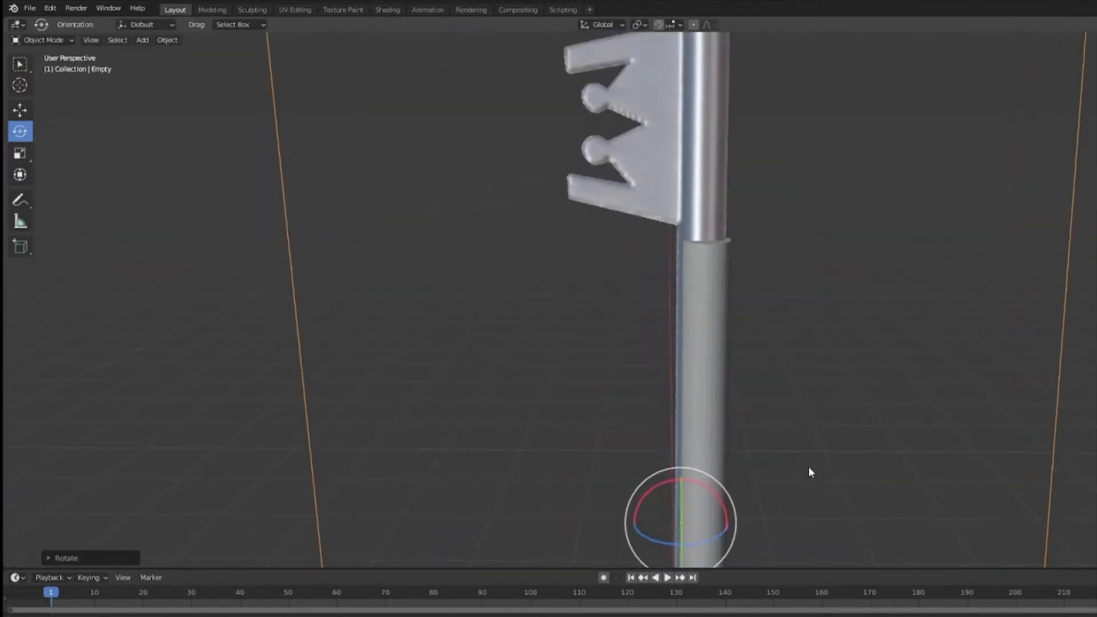
Move the cylinder along the Y axis to centre it over the reference image's shaft.
click(20, 109)
click(703, 400)
drag(749, 426, 760, 434)
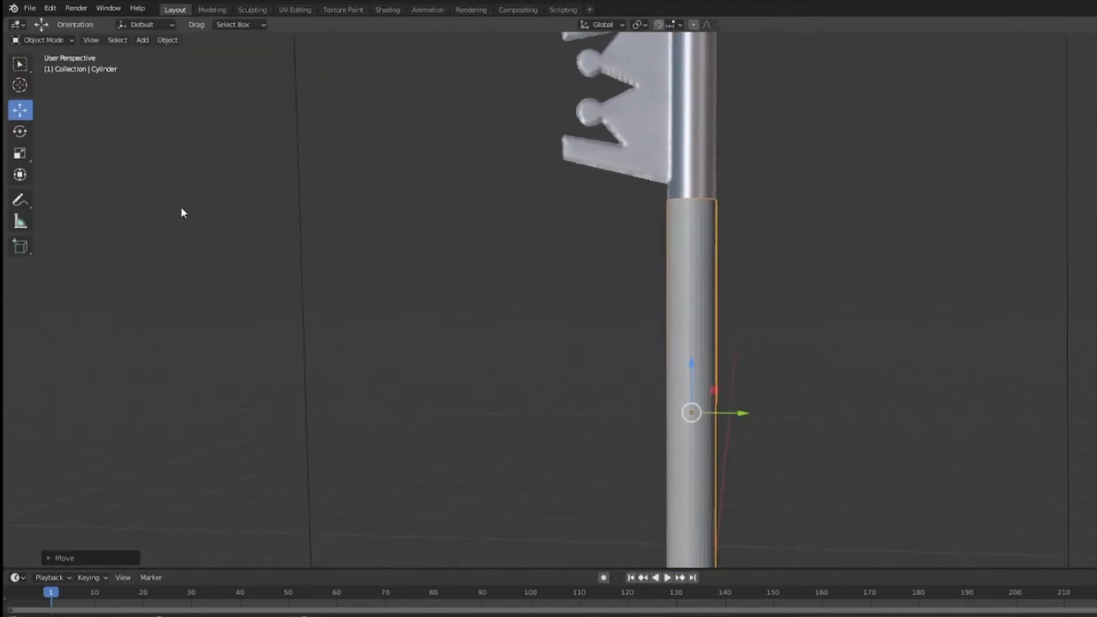
Scale the cylinder's height and width to match the silver shaft in the reference image.
click(20, 153)
drag(691, 365, 807, 347)
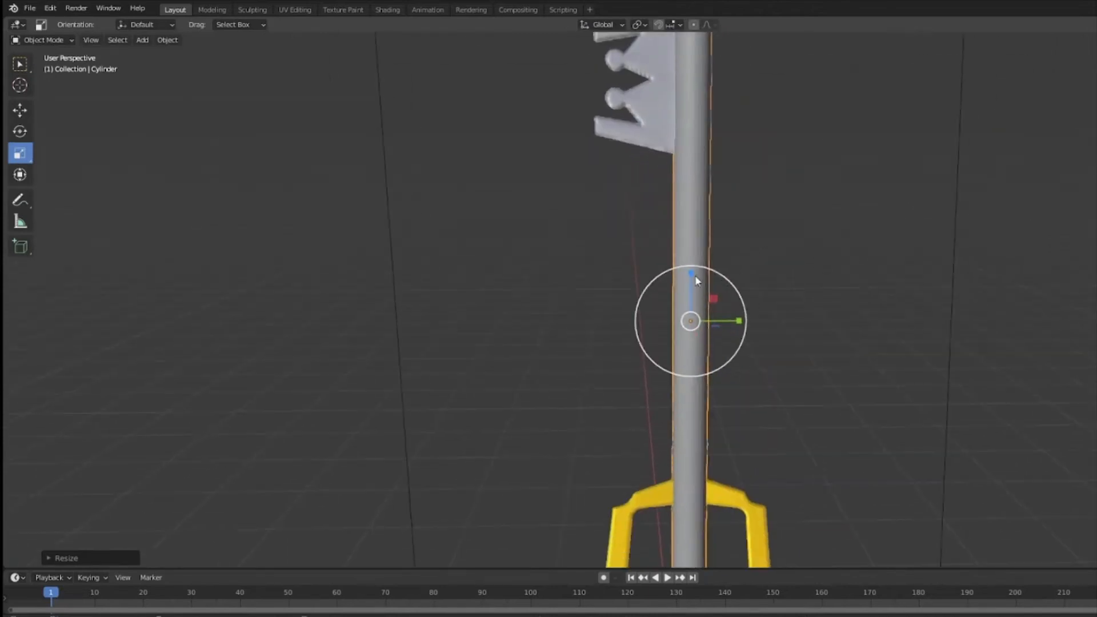
drag(693, 311, 693, 299)
key(shift+space)
key(g)
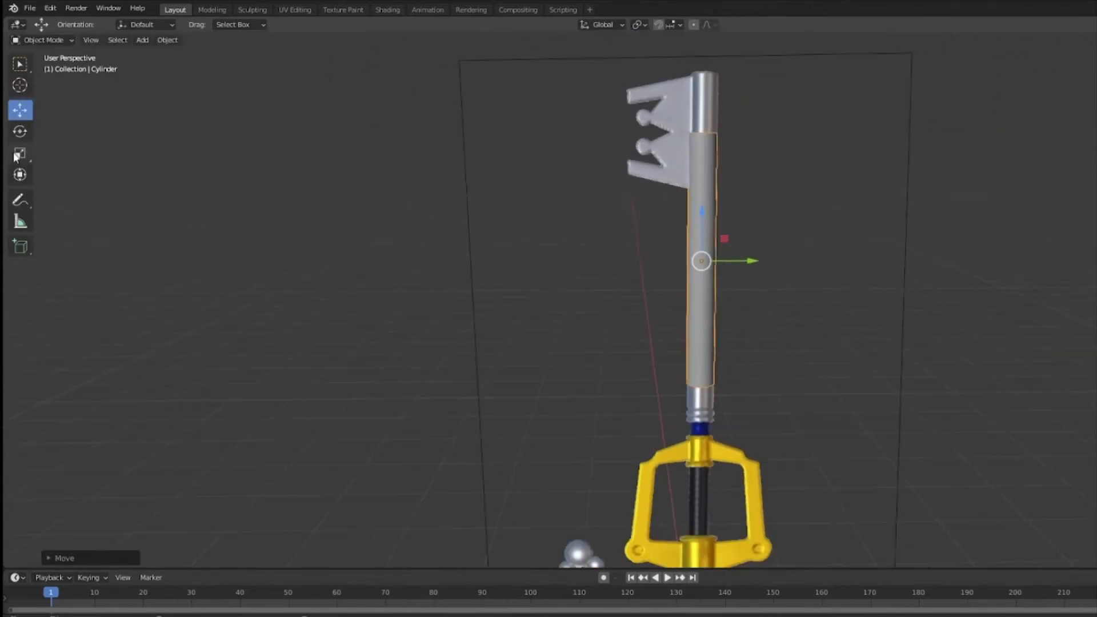
key(shift+space)
key(s)
drag(750, 260, 414, 162)
Move the cylinder vertically to cover the shaft from the key's tip down to the silver rings.
key(shift+space)
key(g)
drag(700, 222, 702, 228)
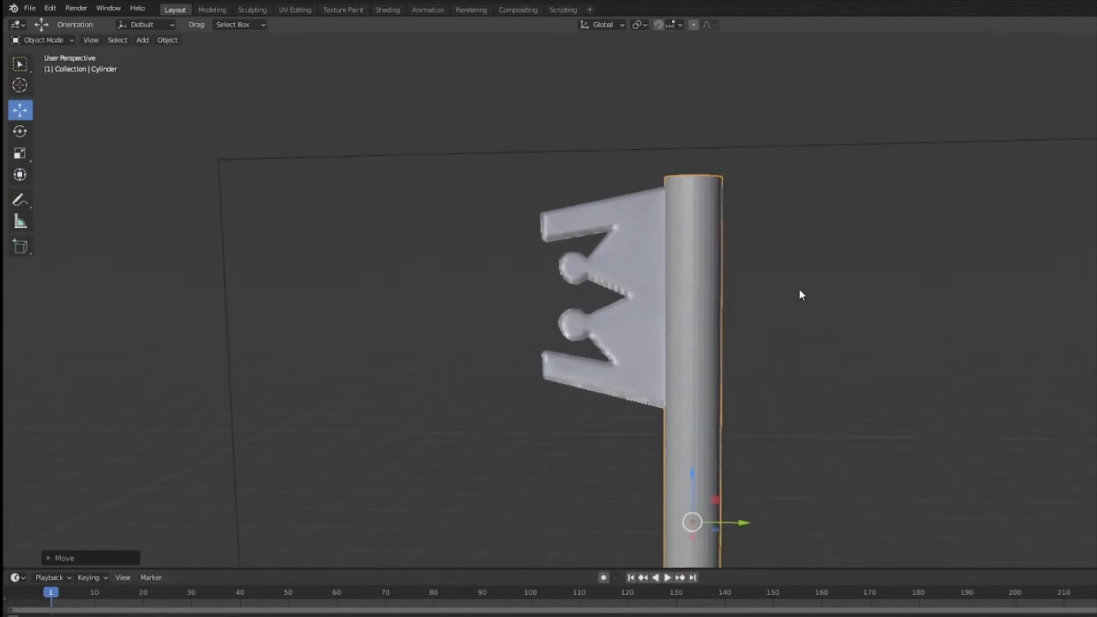
drag(693, 475, 694, 476)
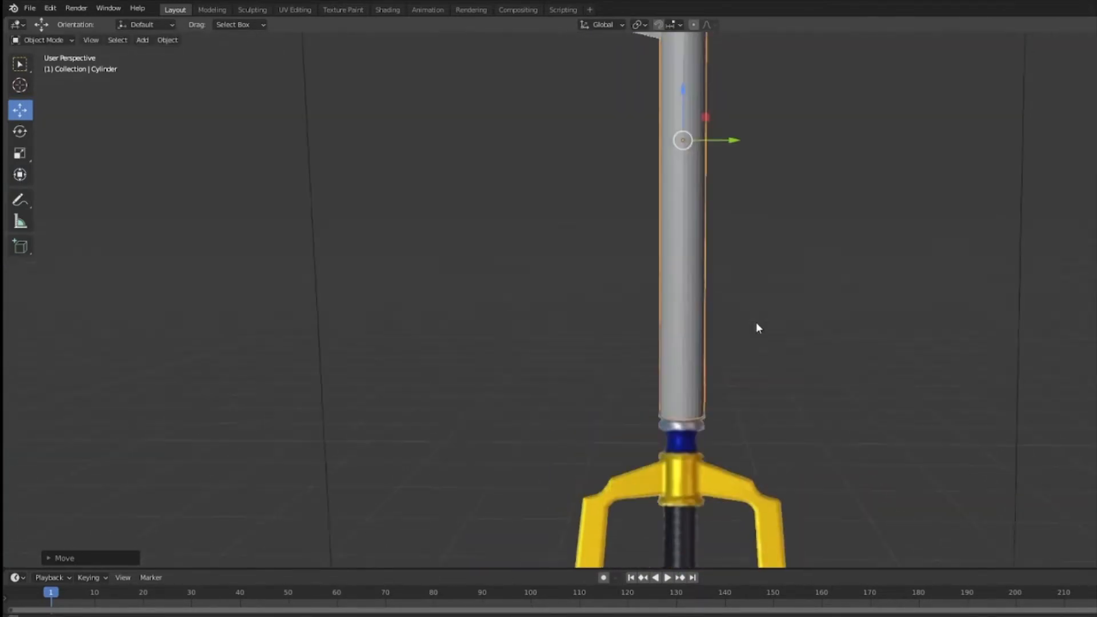
Switch the cylinder to Edit Mode with edge selection.
scroll(756, 326, up, 2)
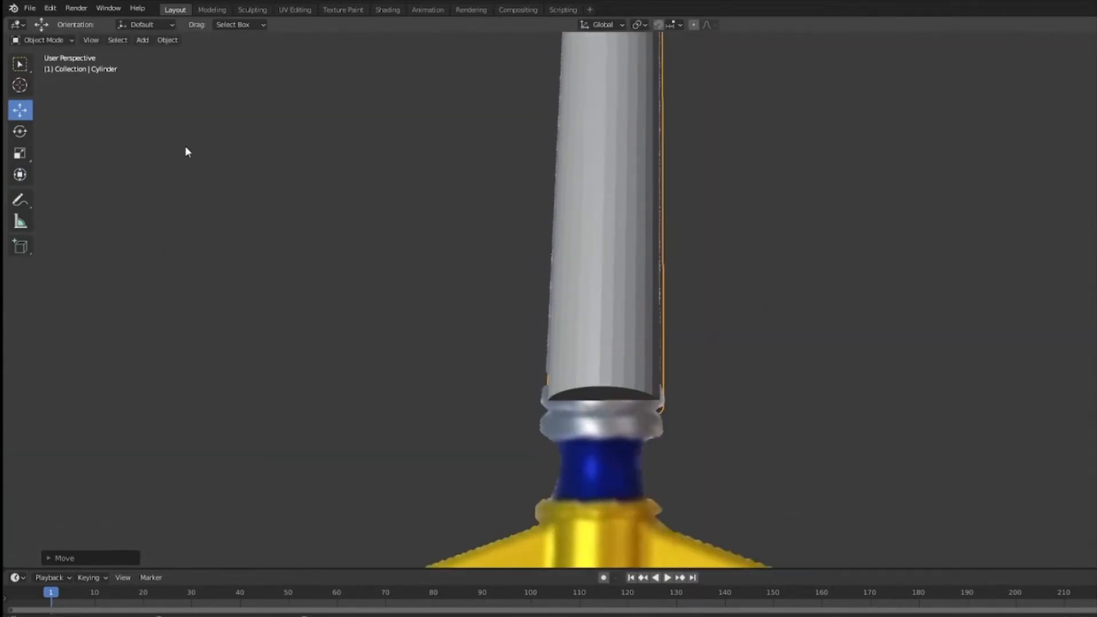
shift+middle_drag(701, 328, 720, 389)
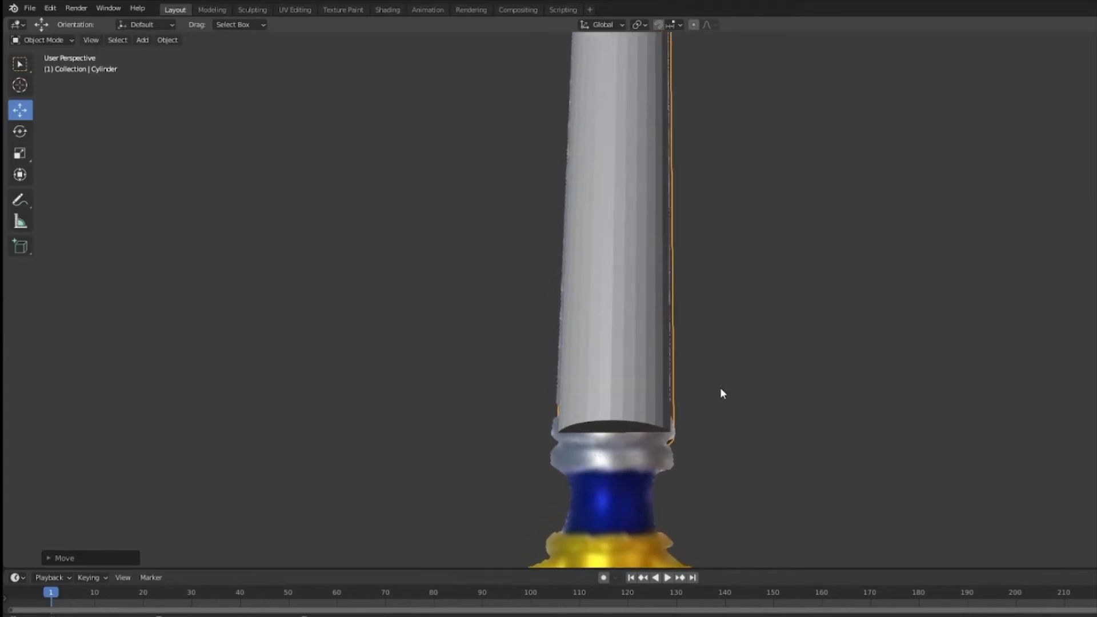
click(46, 40)
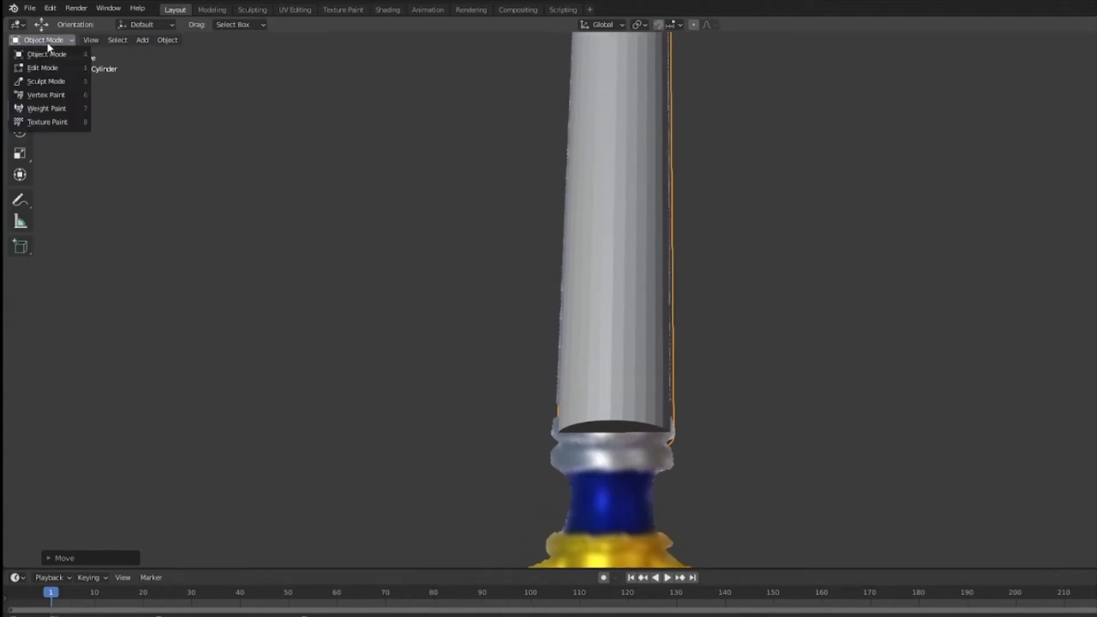
click(42, 71)
click(97, 40)
Raise the cylinder's bottom edge loop about 0.04 m along the Z axis to the start of the silver rings.
middle_drag(642, 315, 711, 350)
click(712, 351)
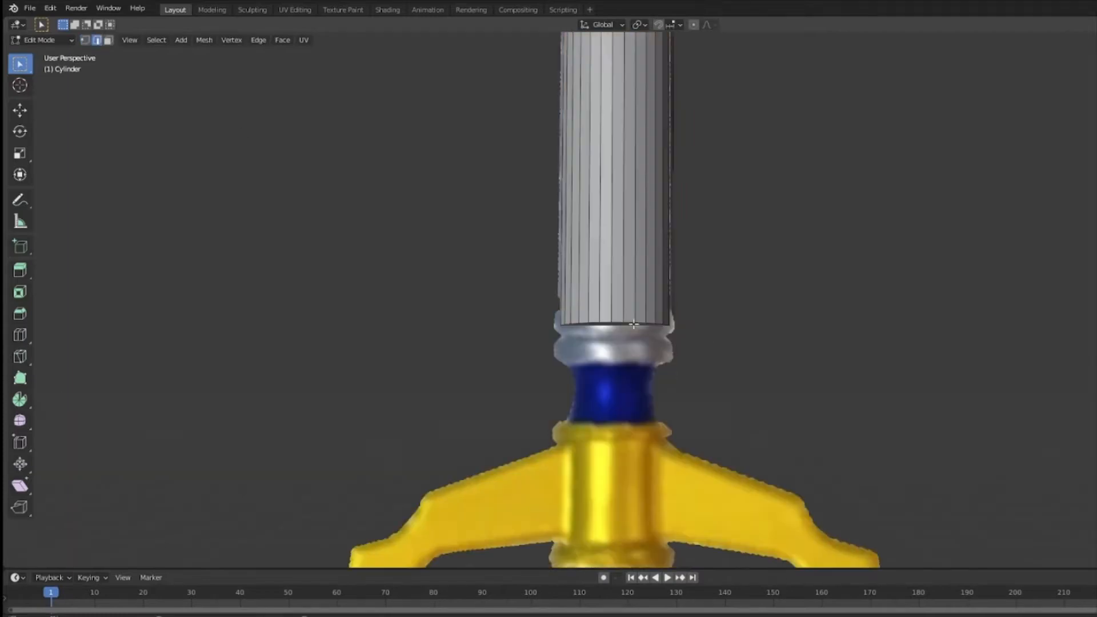
click(20, 110)
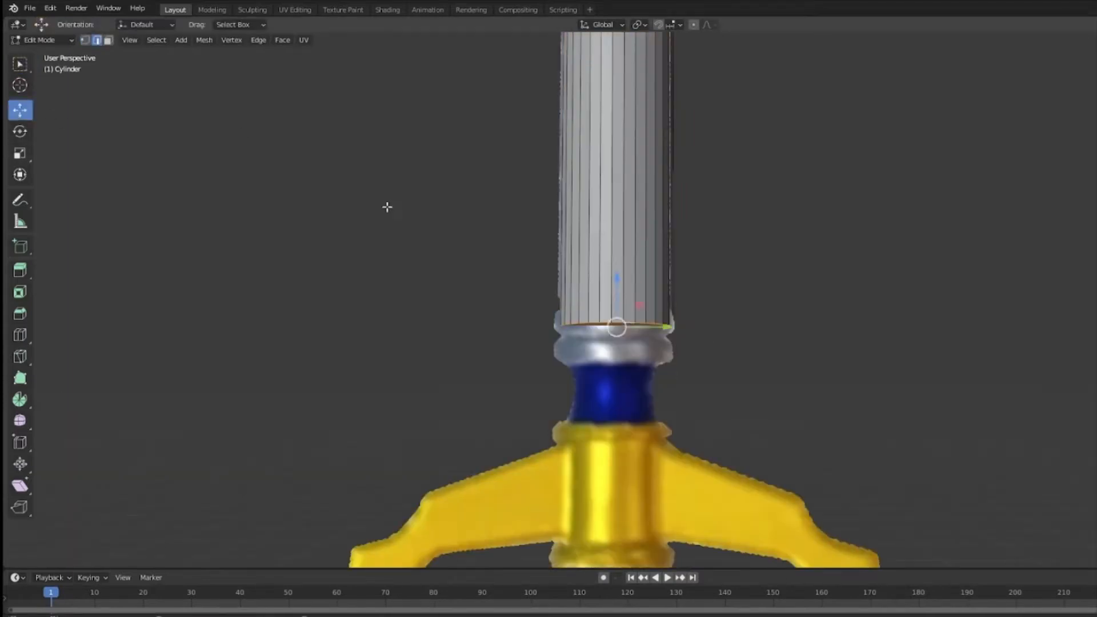
drag(618, 270, 614, 251)
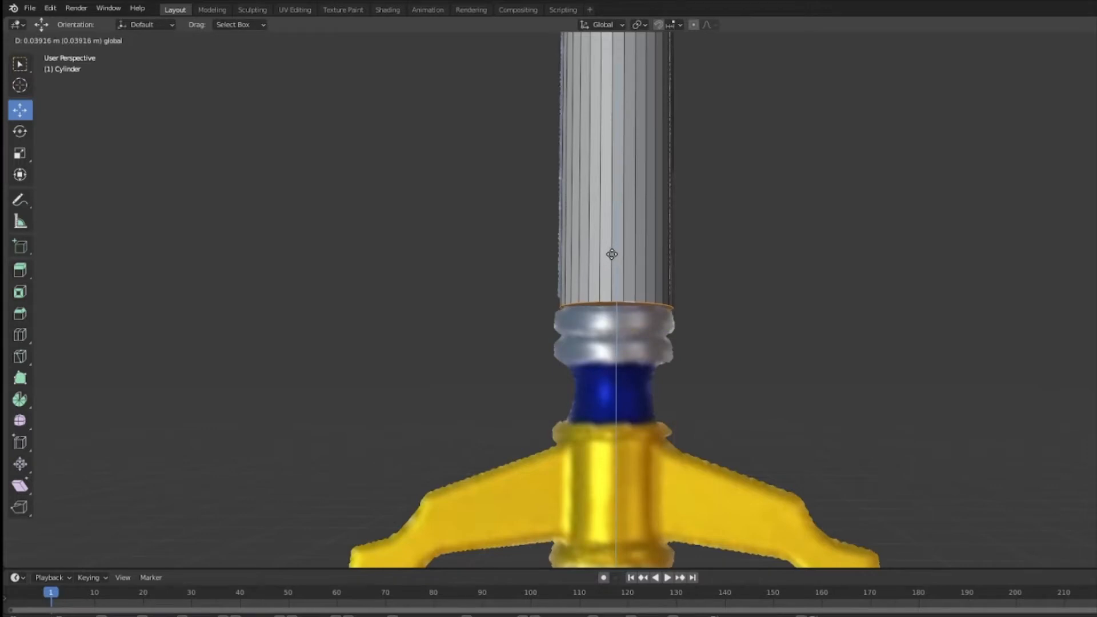
drag(612, 254, 612, 255)
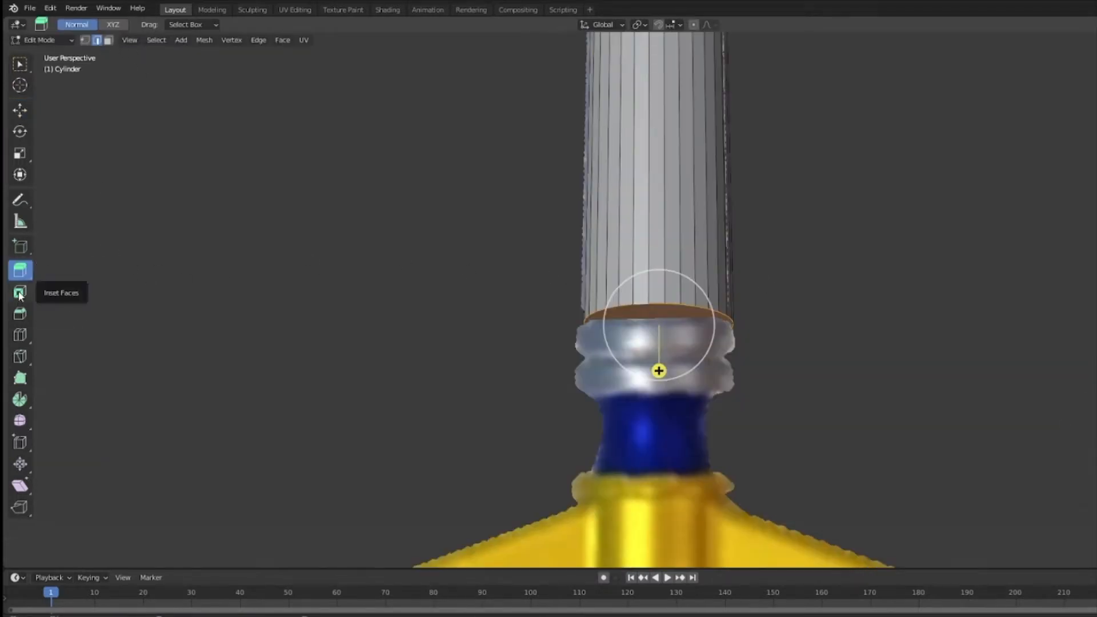
Bevel the cylinder's bottom edge loop with one segment to match the shaft's narrowed lower end.
click(20, 313)
drag(657, 391, 657, 401)
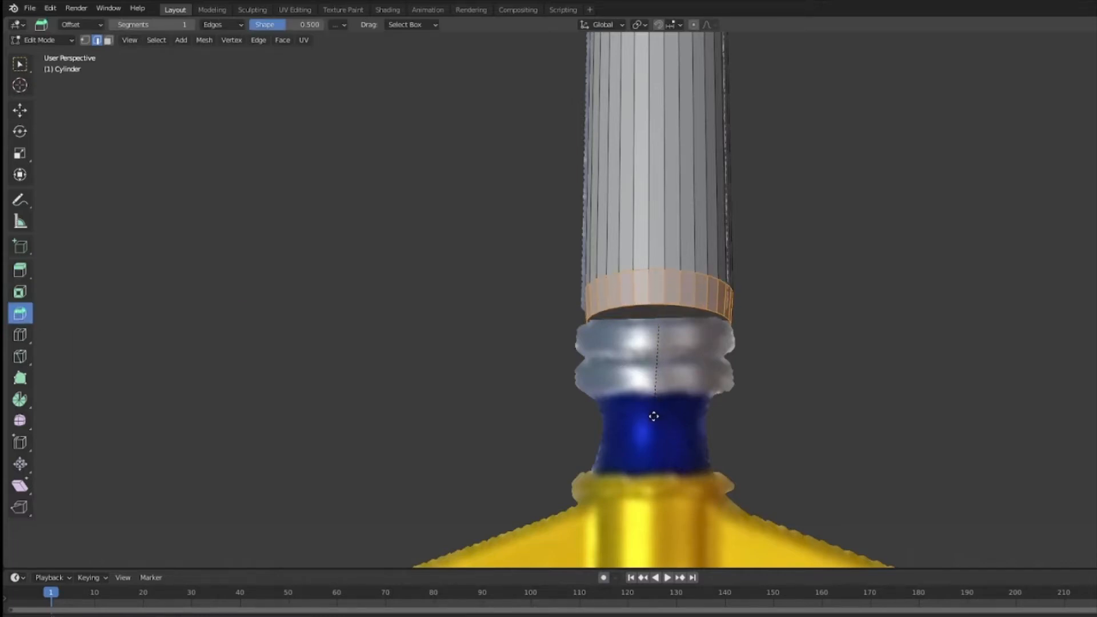
drag(657, 411, 657, 407)
Switch to vertex selection and turn on X-ray display around the beveled lower end of the shaft.
middle_drag(778, 365, 892, 98)
shift+middle_drag(855, 235, 859, 534)
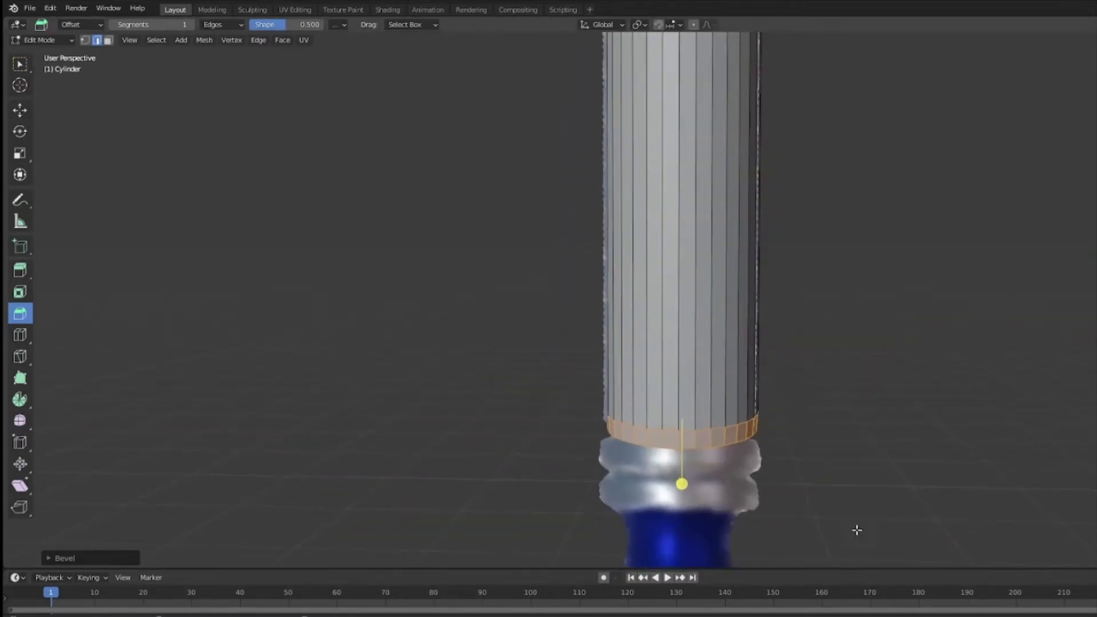
shift+middle_drag(886, 495, 885, 314)
scroll(874, 342, up, 2)
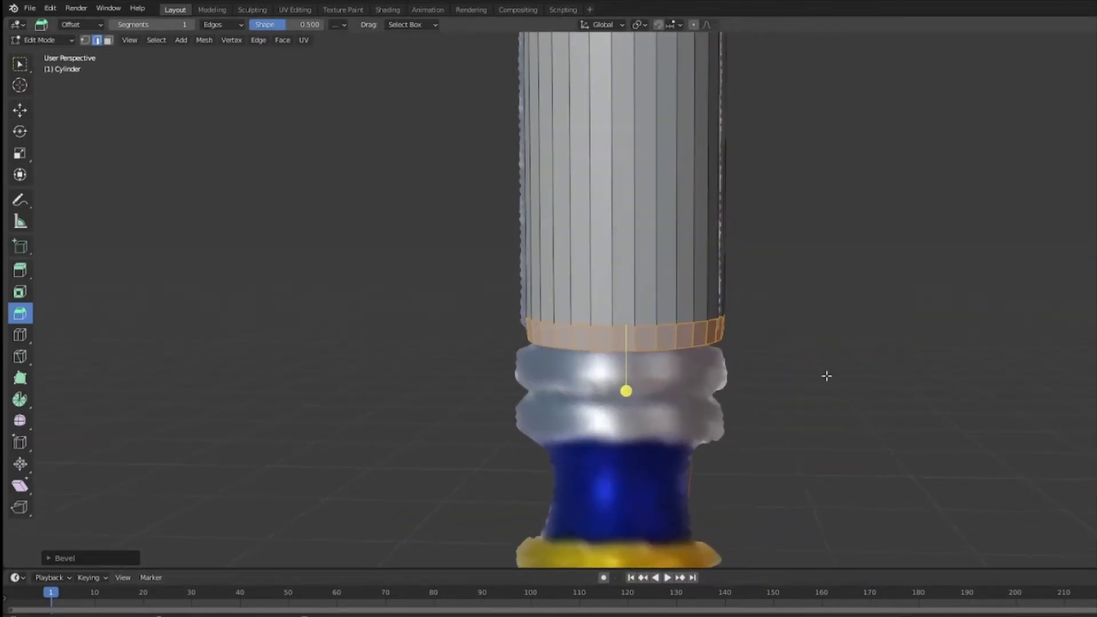
shift+middle_drag(826, 375, 827, 486)
middle_drag(885, 318, 969, 280)
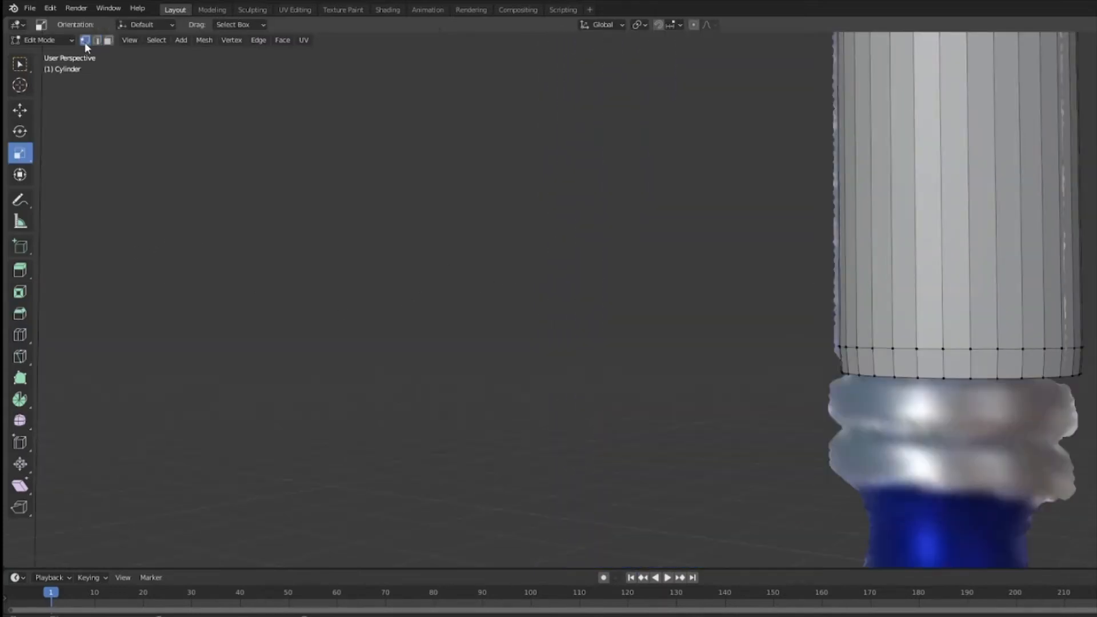
shift+middle_drag(666, 189, 407, 223)
key(alt+z)
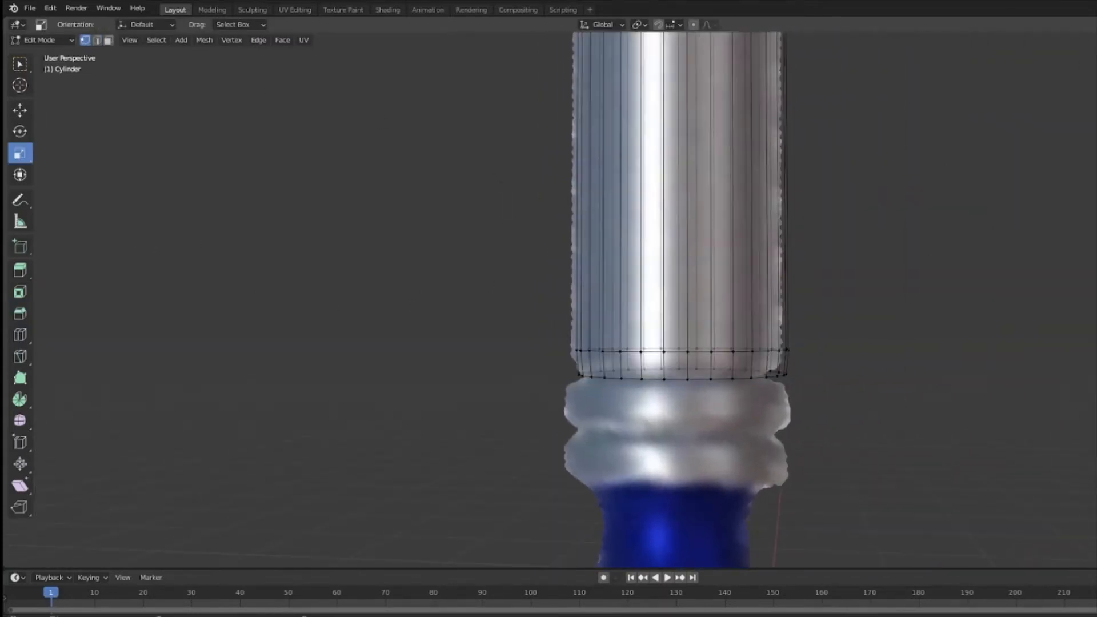
Scale the bevel's upper row of vertices slightly wider along the Y axis to match the shaft outline, and clear the selection.
shift+scroll(821, 281, right, 3)
drag(759, 341, 449, 400)
shift+middle_drag(491, 363, 678, 310)
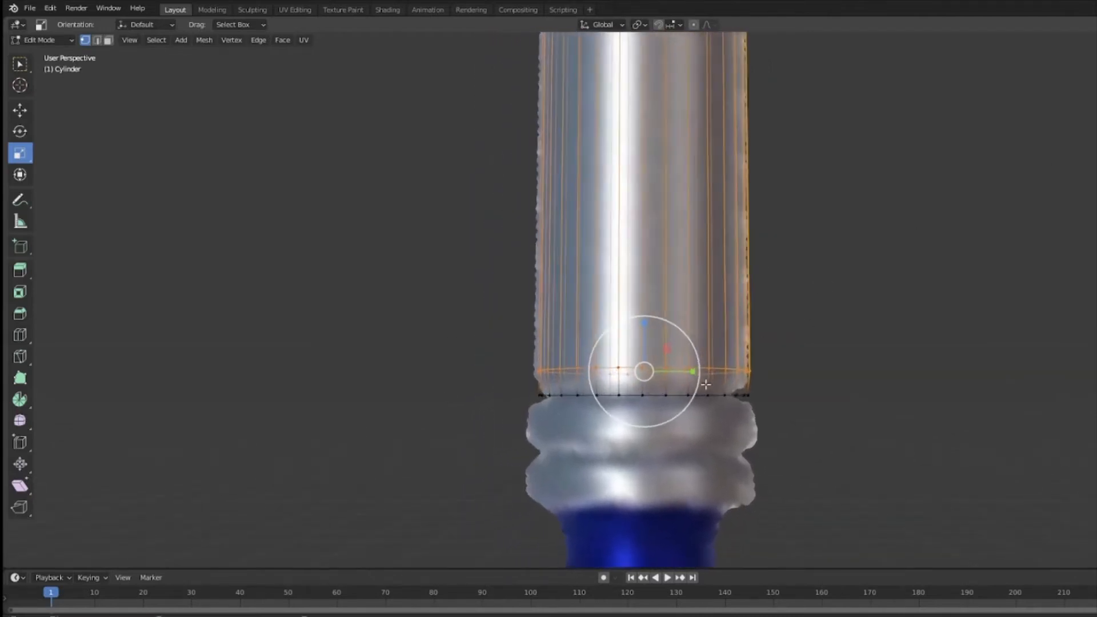
drag(696, 372, 698, 373)
key(g)
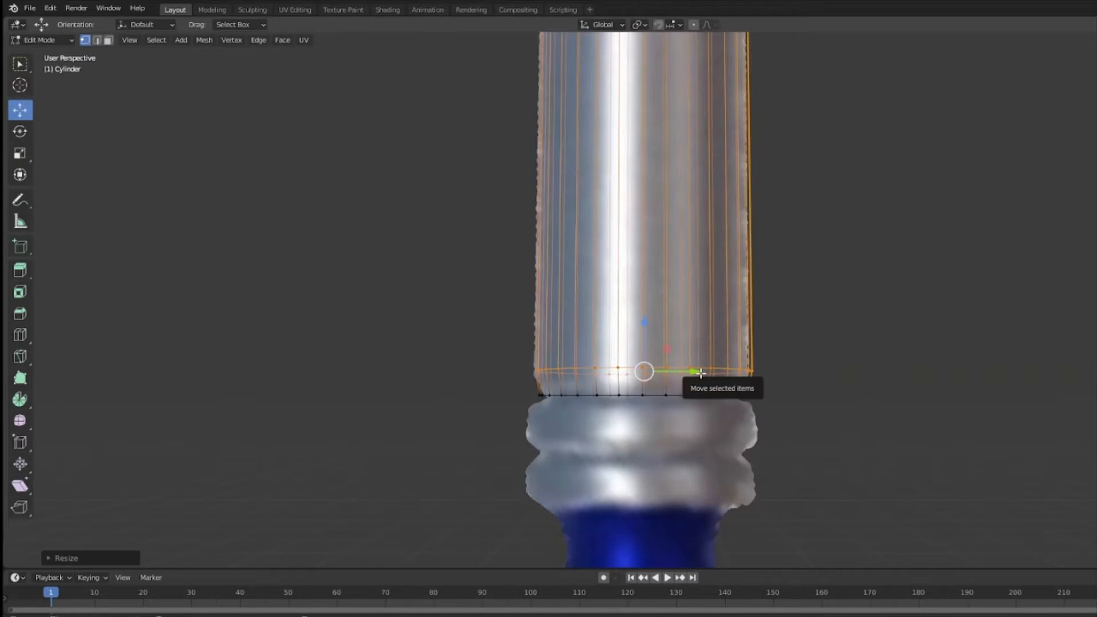
click(807, 392)
mouse_move(808, 392)
middle_down()
mouse_move(806, 307)
mouse_move(813, 374)
mouse_move(798, 396)
middle_up()
scroll(796, 367, down, 6)
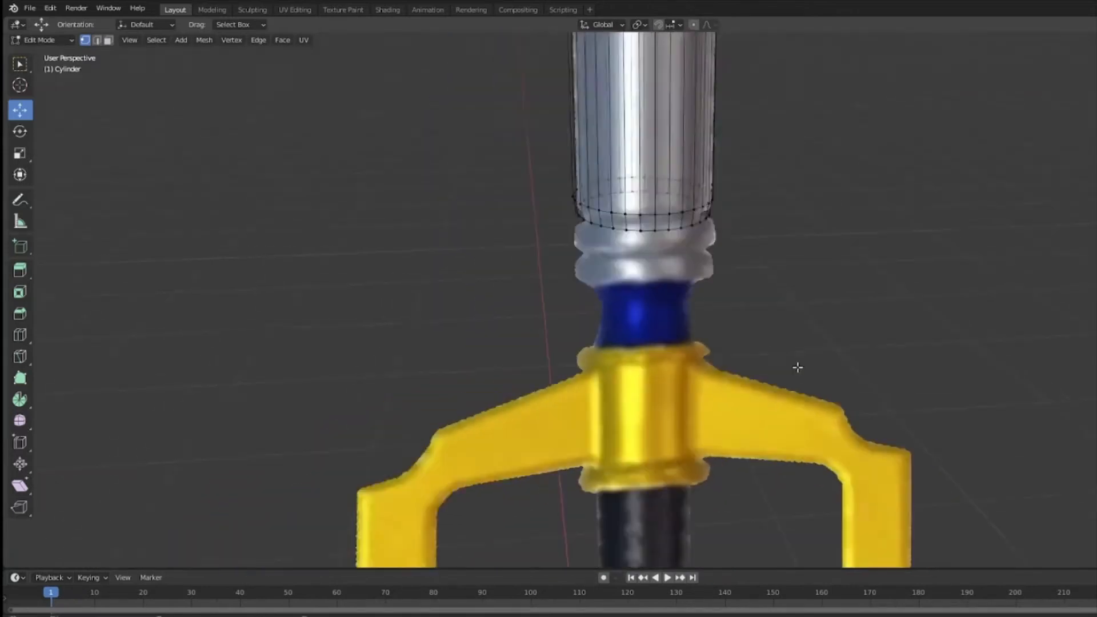
Leave mesh editing and scale the whole cylinder narrower along the X axis so its cross-section becomes round.
middle_drag(799, 234, 841, 400)
key(Tab)
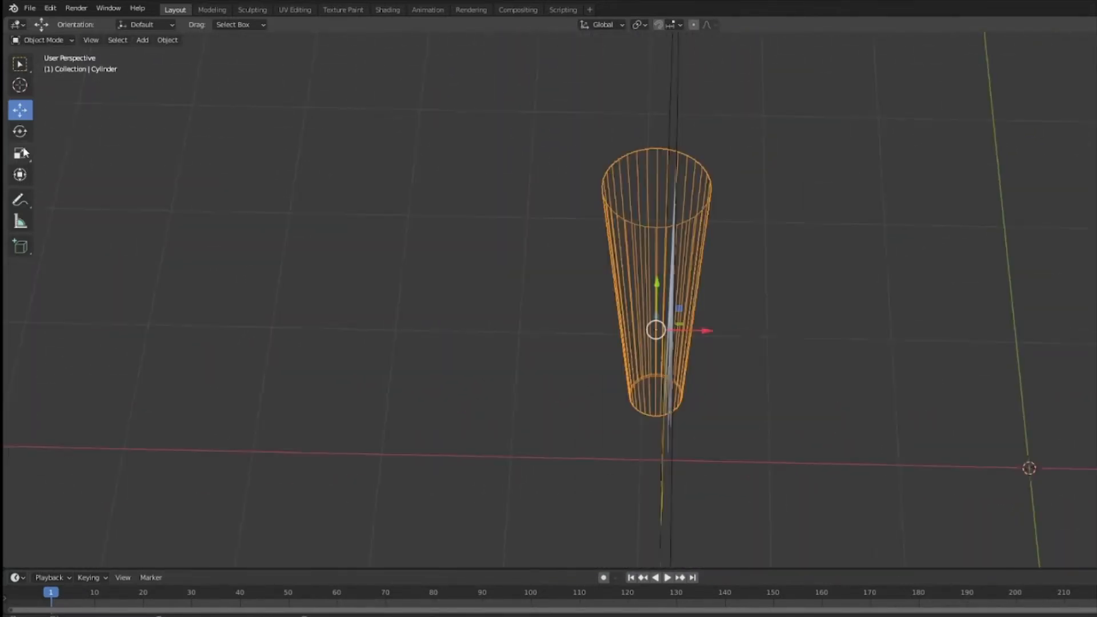
key(s)
drag(704, 337, 696, 336)
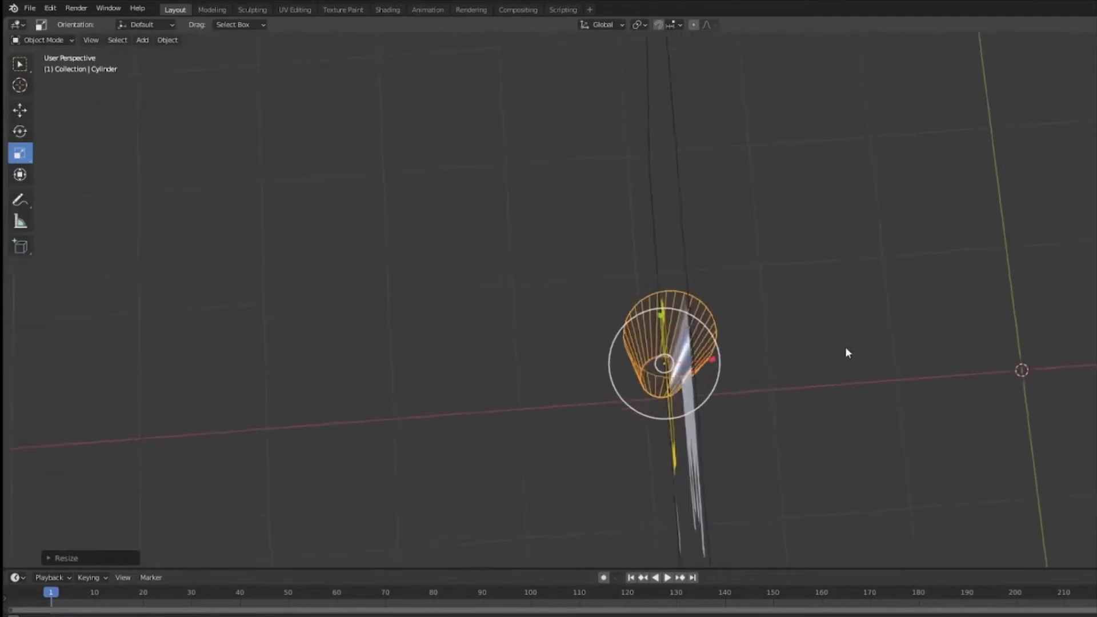
key(s)
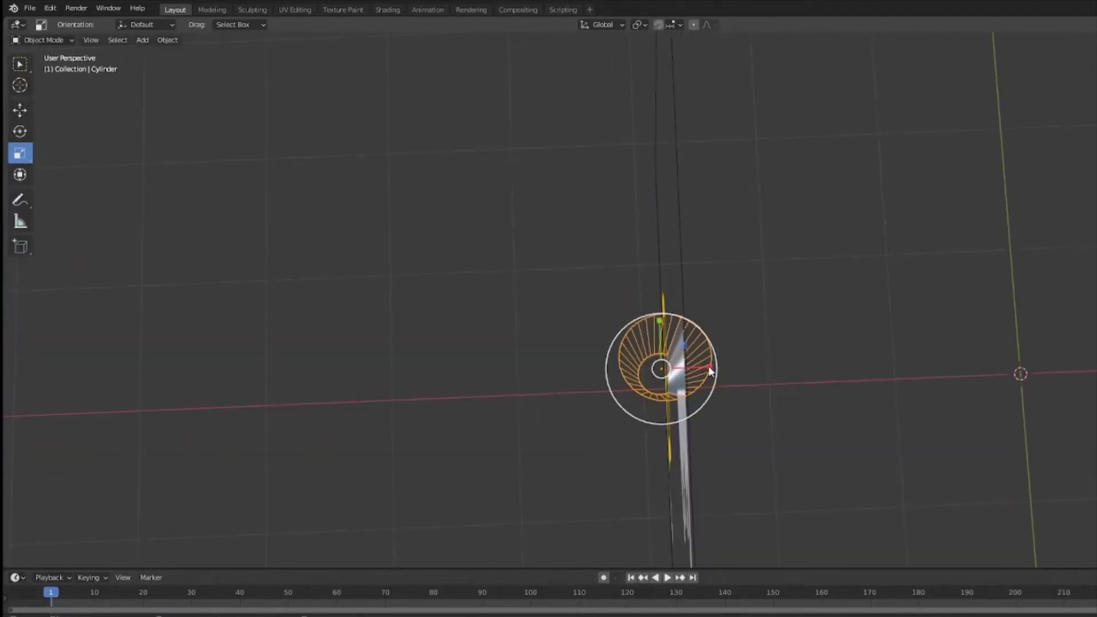
key(x)
click(708, 366)
middle_drag(749, 343, 697, 233)
scroll(709, 296, up, 4)
shift+middle_drag(698, 305, 777, 335)
scroll(777, 334, up, 4)
middle_drag(642, 369, 672, 353)
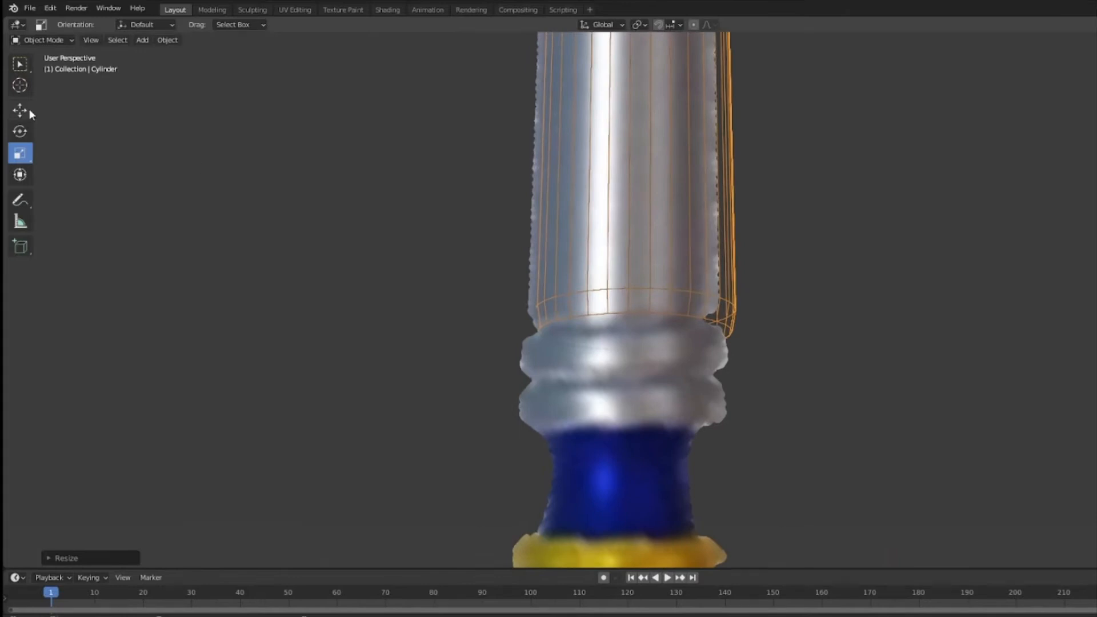
Return to Edit Mode, select the cylinder's bottom edge loop, and save the file.
click(184, 43)
click(49, 41)
click(46, 67)
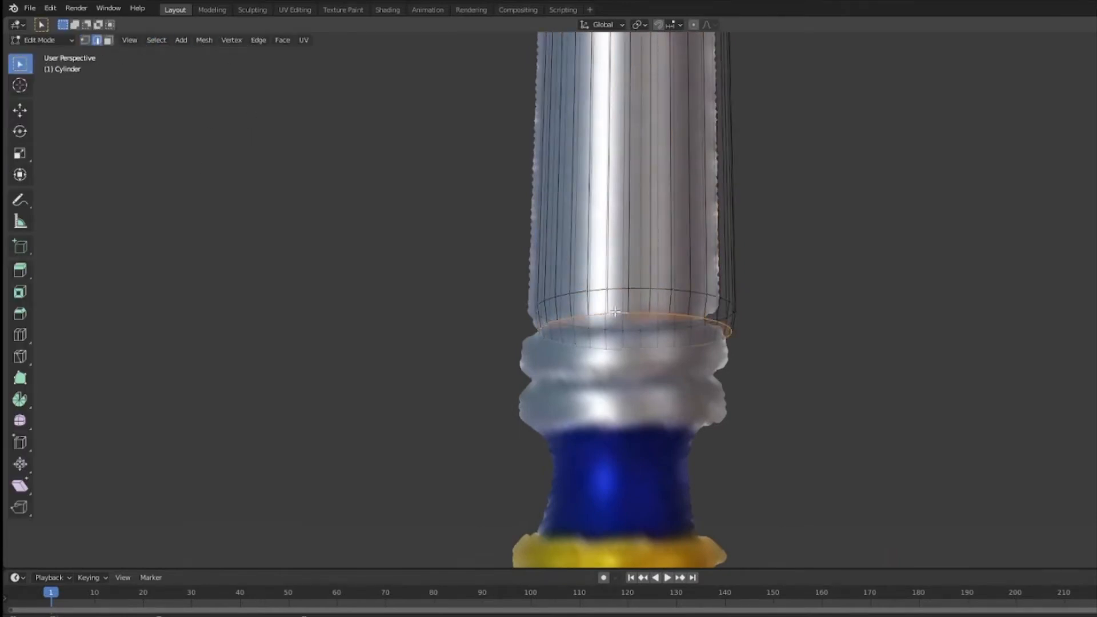
click(29, 8)
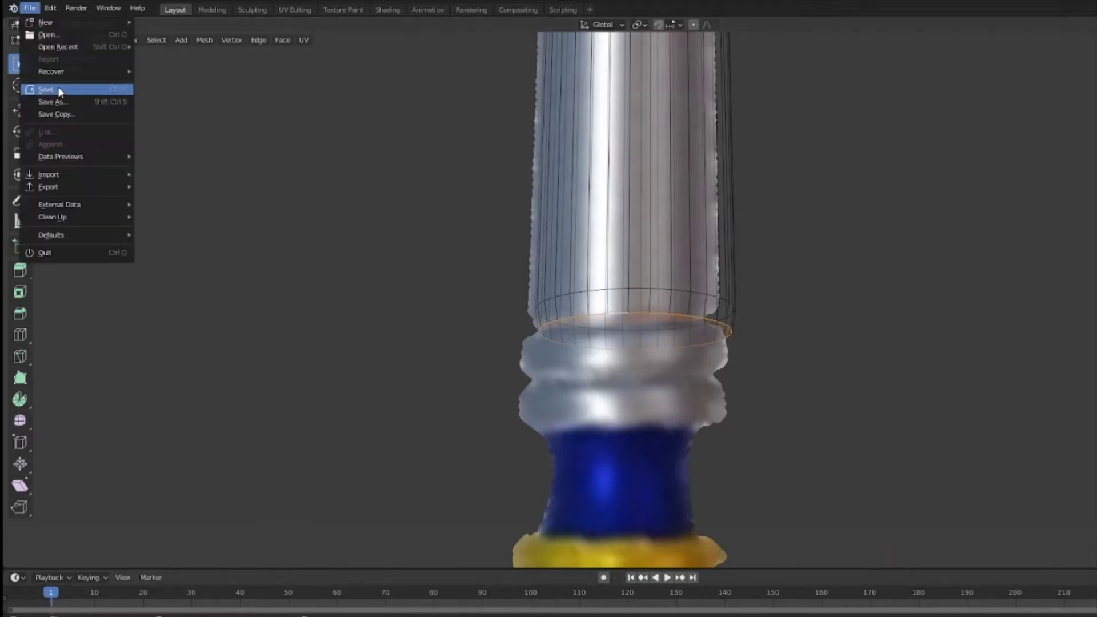
click(46, 90)
Extrude the shaft's bottom edge loop about 0.018 m down into the first silver ring.
middle_drag(579, 310, 588, 297)
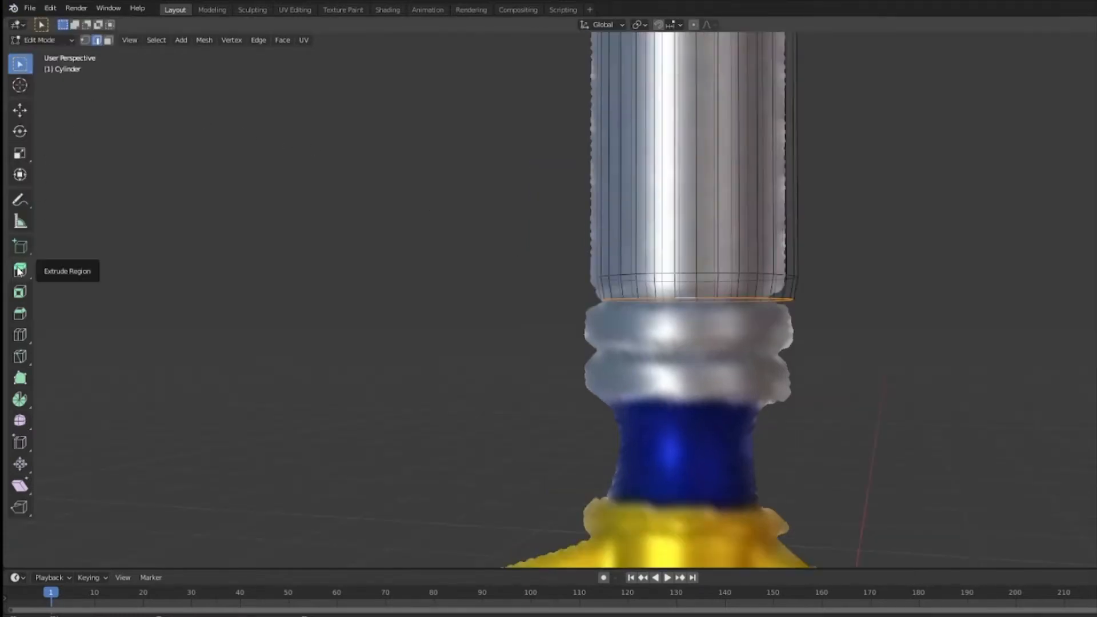
click(20, 270)
drag(696, 347, 698, 365)
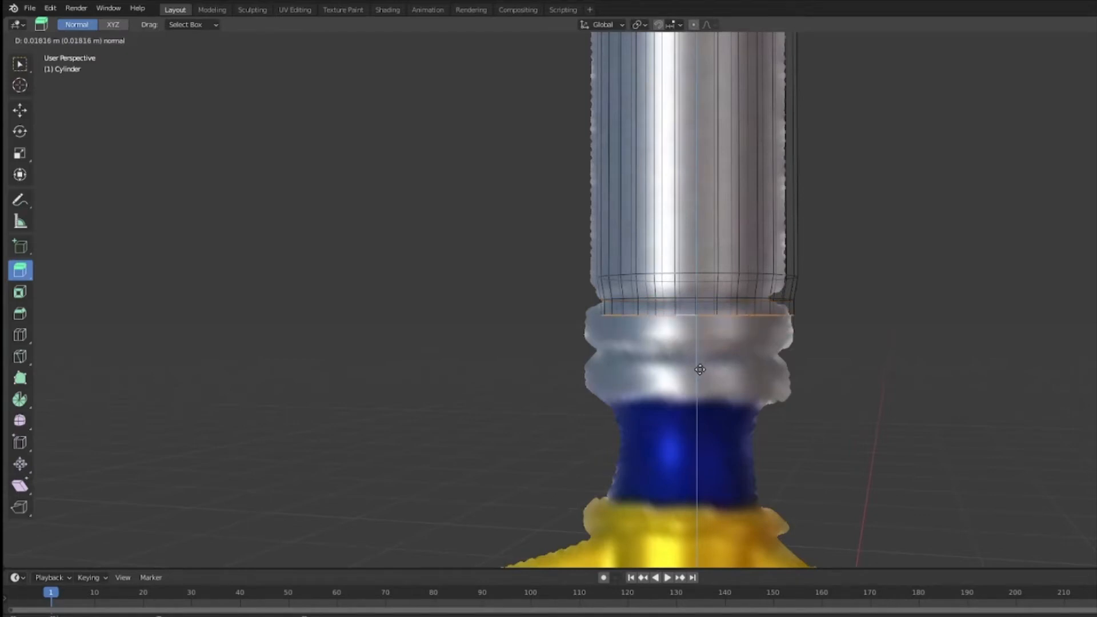
drag(699, 369, 696, 360)
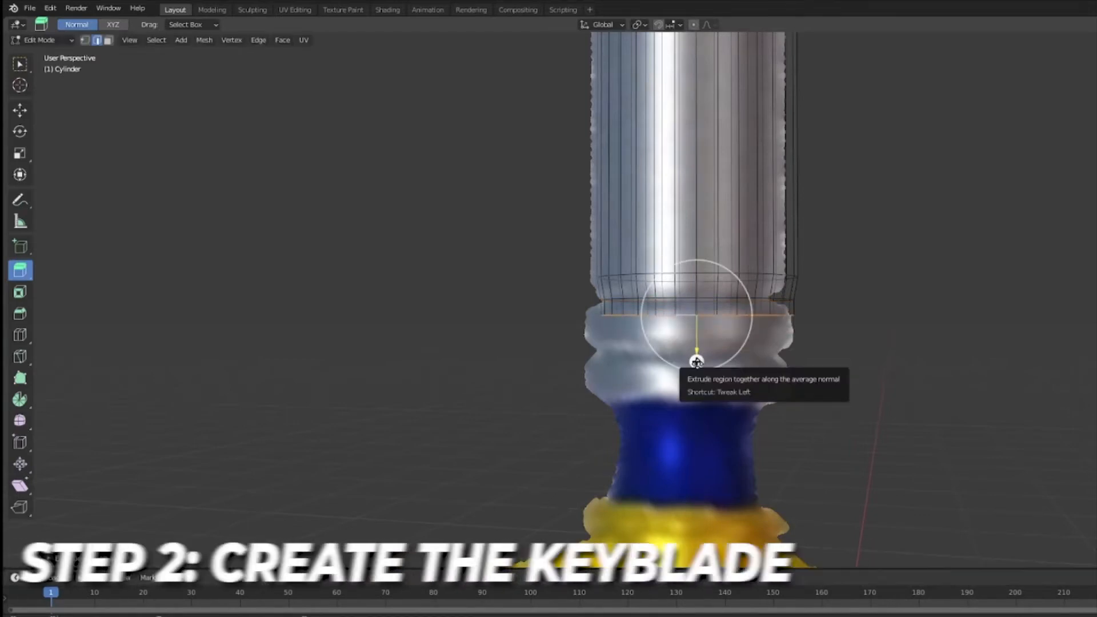
Scale the extruded loop wider along the Y axis and lower it along Z to the widest part of the first ring.
click(19, 153)
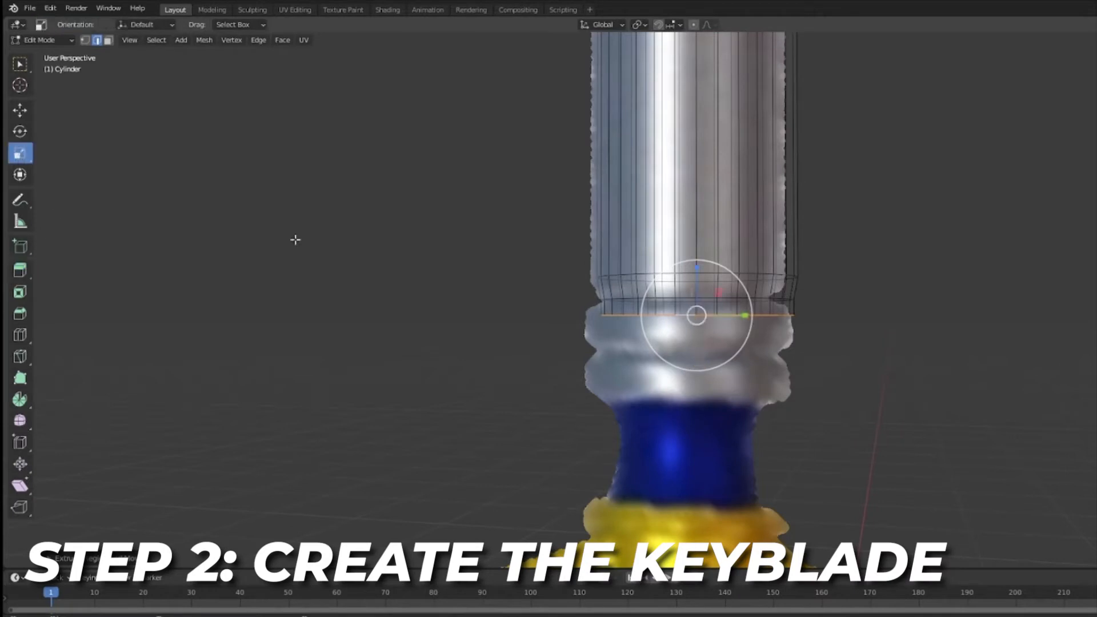
drag(741, 318, 745, 321)
middle_drag(886, 354, 906, 357)
key(shift+space)
key(g)
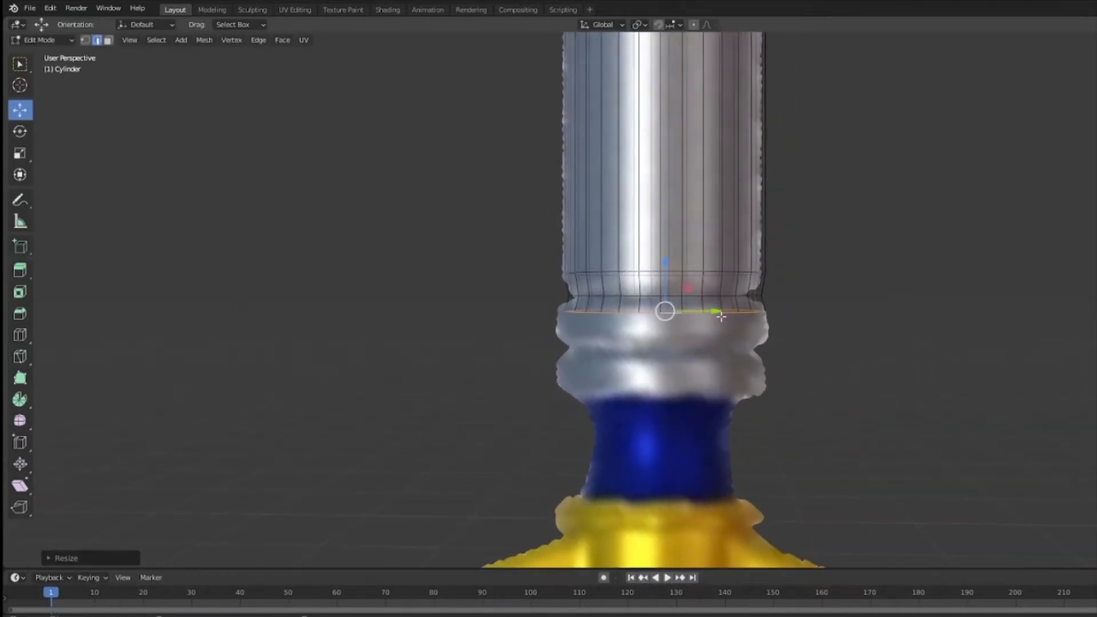
click(19, 153)
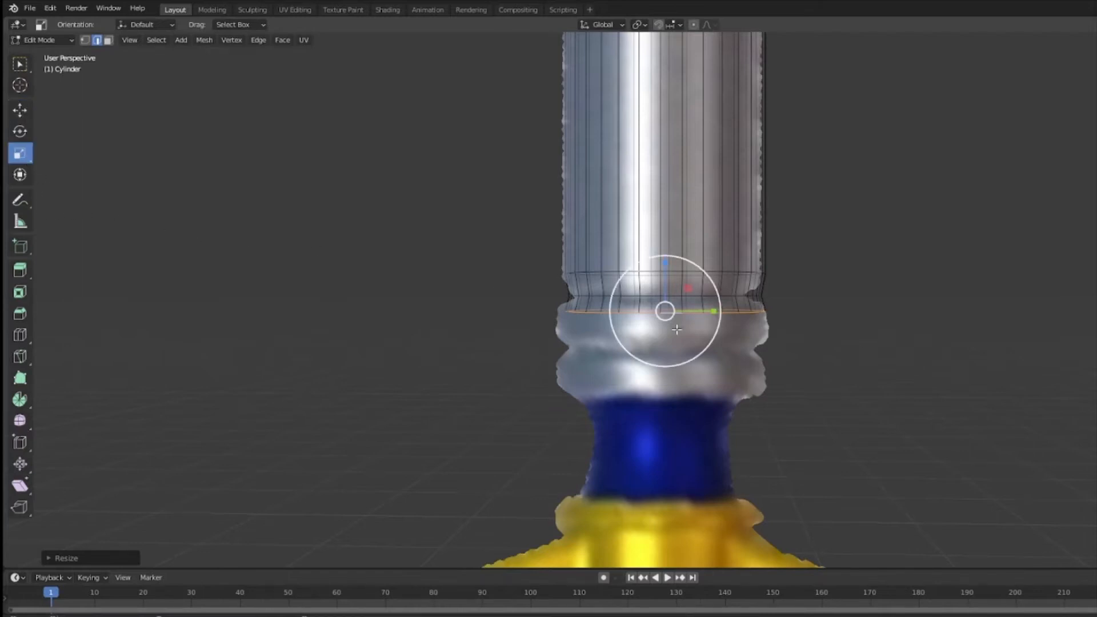
drag(716, 310, 721, 311)
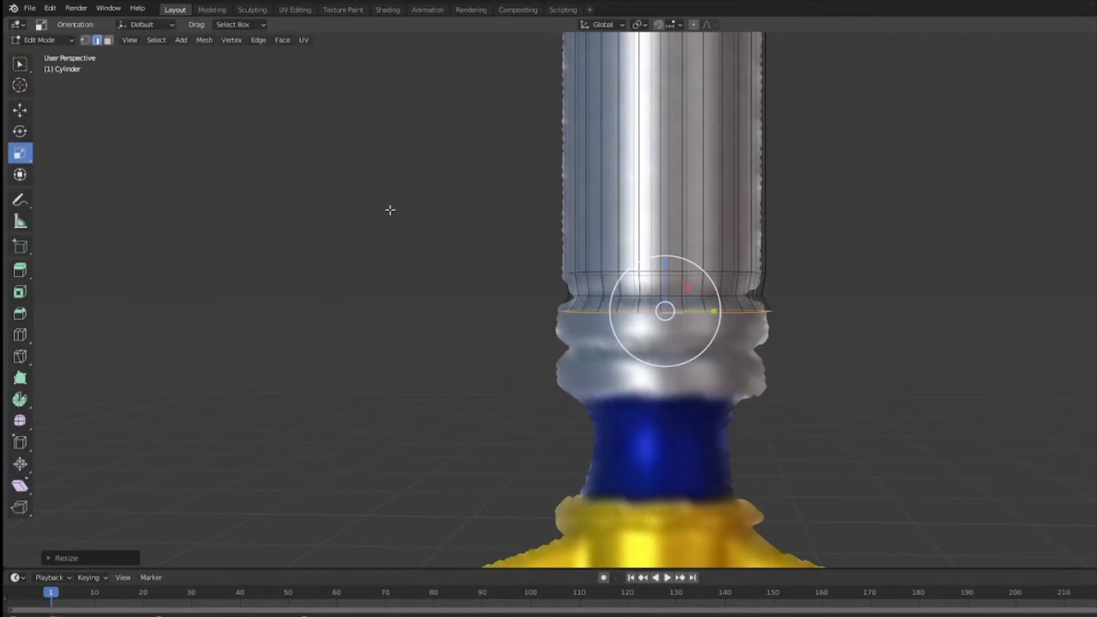
click(20, 109)
drag(666, 269, 665, 286)
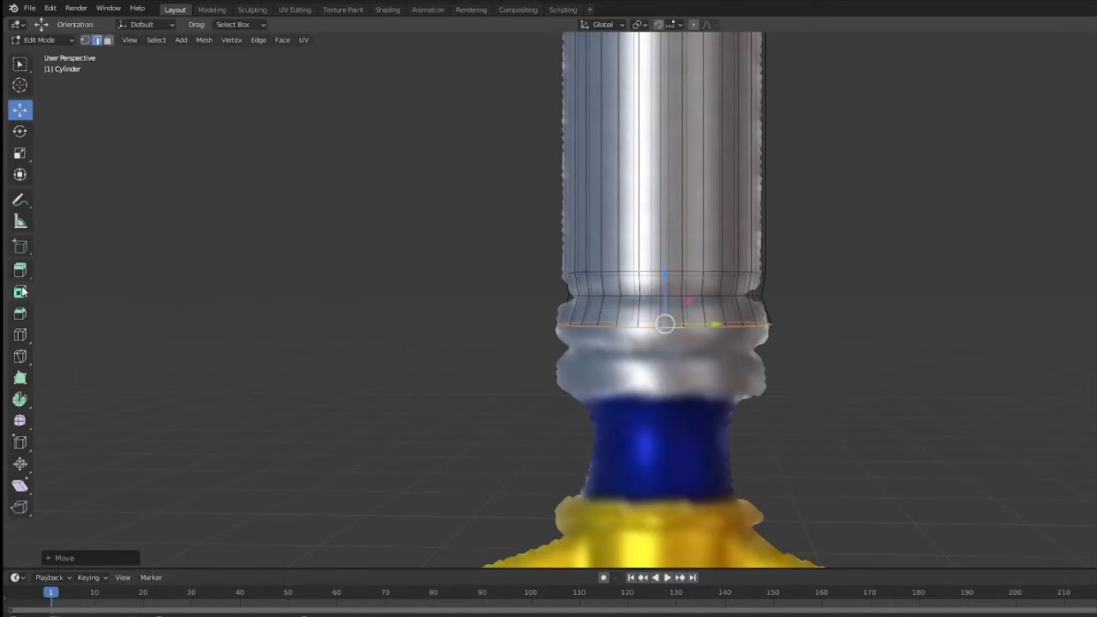
Extrude the loop down to the groove between the two silver rings and scale it narrower to match.
click(20, 269)
drag(666, 372, 663, 404)
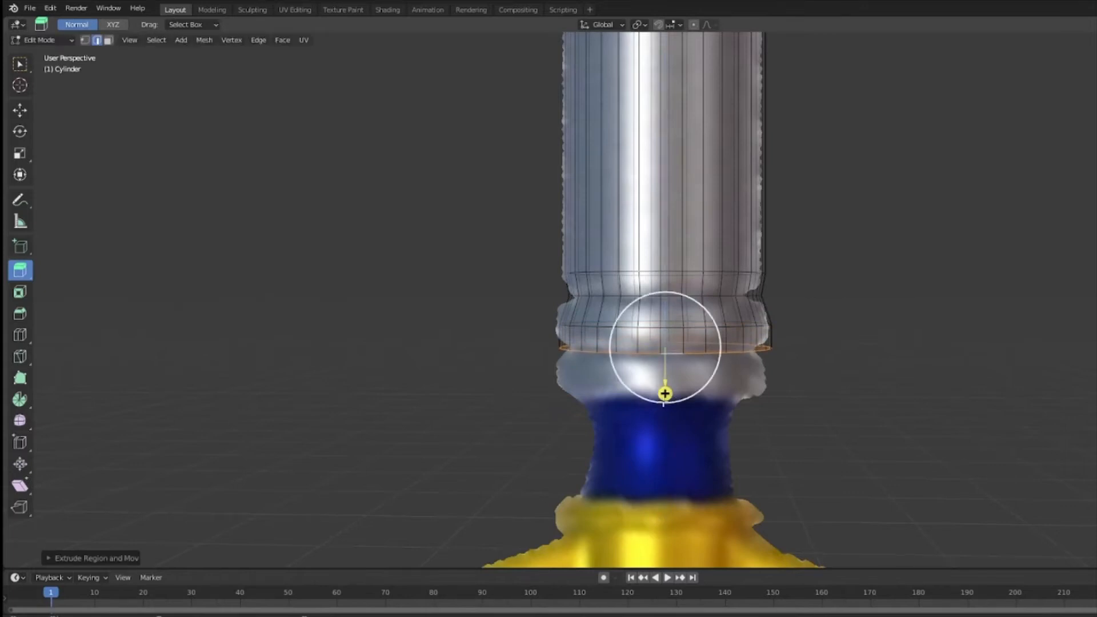
middle_drag(902, 419, 903, 409)
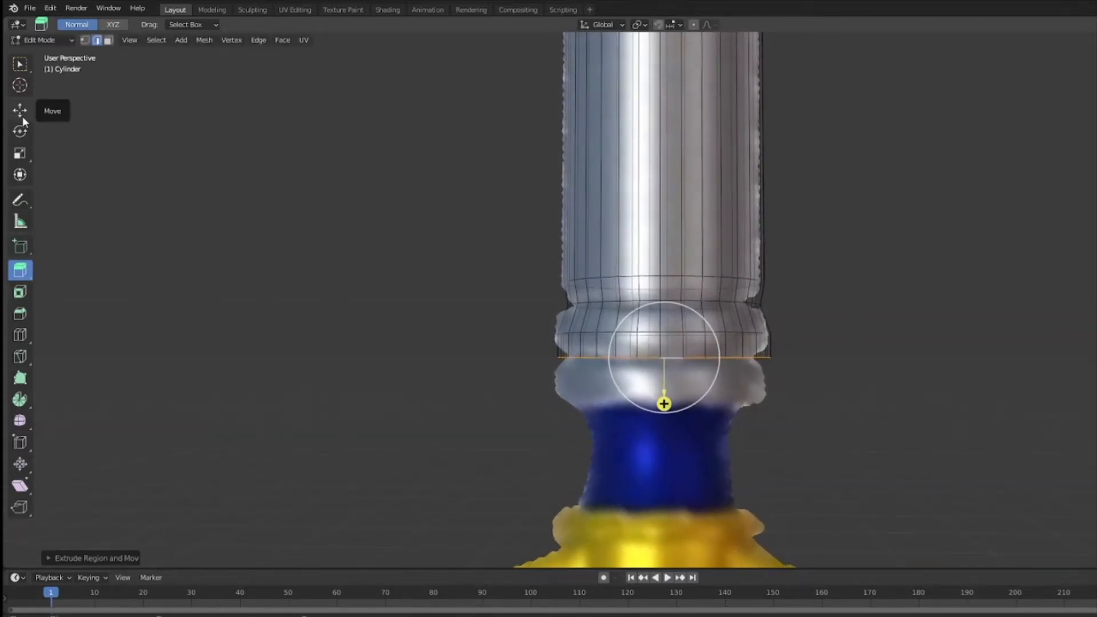
click(20, 153)
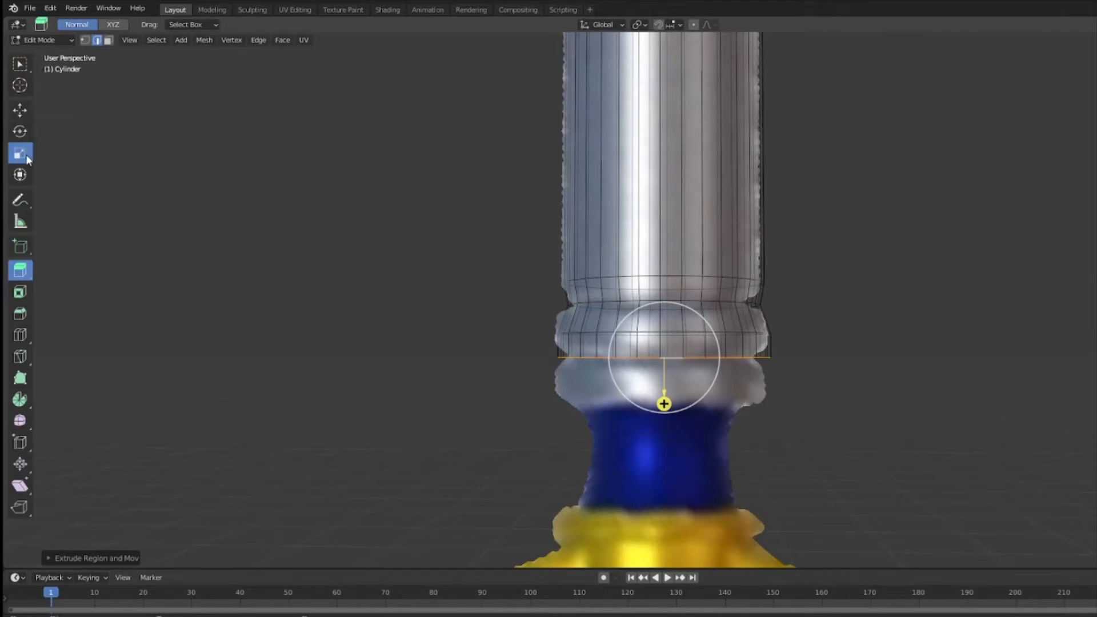
drag(663, 358, 698, 357)
key(ctrl+z)
middle_drag(860, 391, 1015, 407)
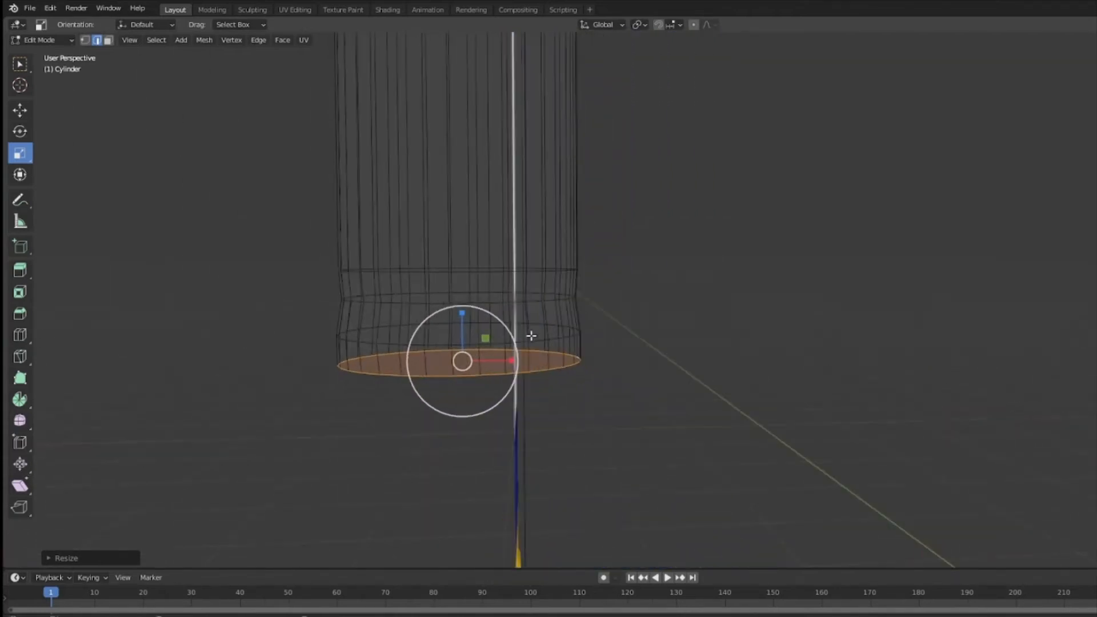
drag(511, 358, 506, 359)
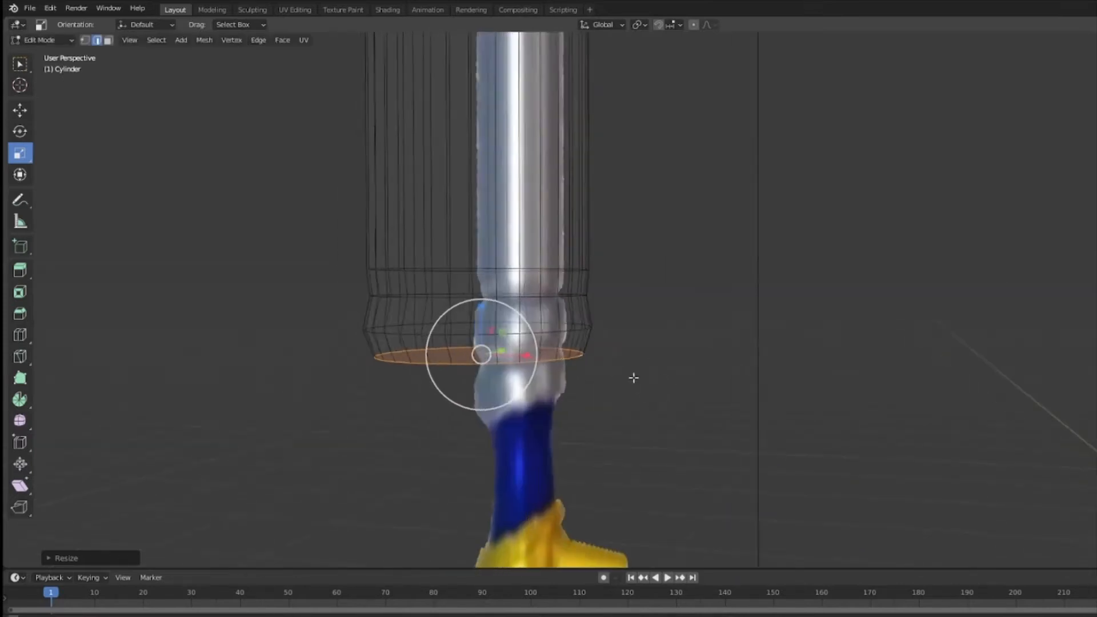
Select the edge loop in the groove above the first ring and scale it slightly narrower.
mouse_move(663, 374)
middle_down()
mouse_move(705, 371)
mouse_move(552, 300)
middle_up()
alt+click(552, 299)
middle_drag(803, 320, 784, 324)
drag(696, 297, 692, 298)
middle_drag(692, 297, 648, 310)
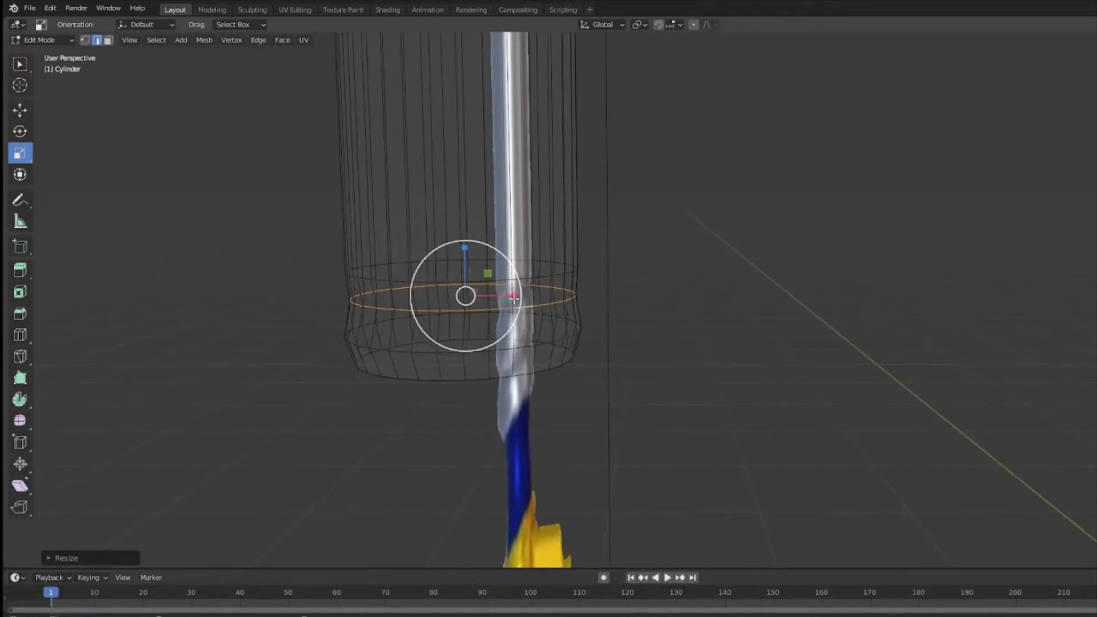
drag(514, 296, 511, 298)
drag(508, 298, 508, 299)
Extrude the bottom edge loop down to the middle of the second ring and scale it wider along the Y axis.
mouse_move(668, 326)
middle_down()
mouse_move(572, 313)
mouse_move(440, 330)
mouse_move(475, 337)
mouse_move(1092, 154)
mouse_move(847, 165)
mouse_move(1086, 166)
mouse_move(893, 215)
mouse_move(897, 228)
middle_up()
key(shift+z)
click(719, 345)
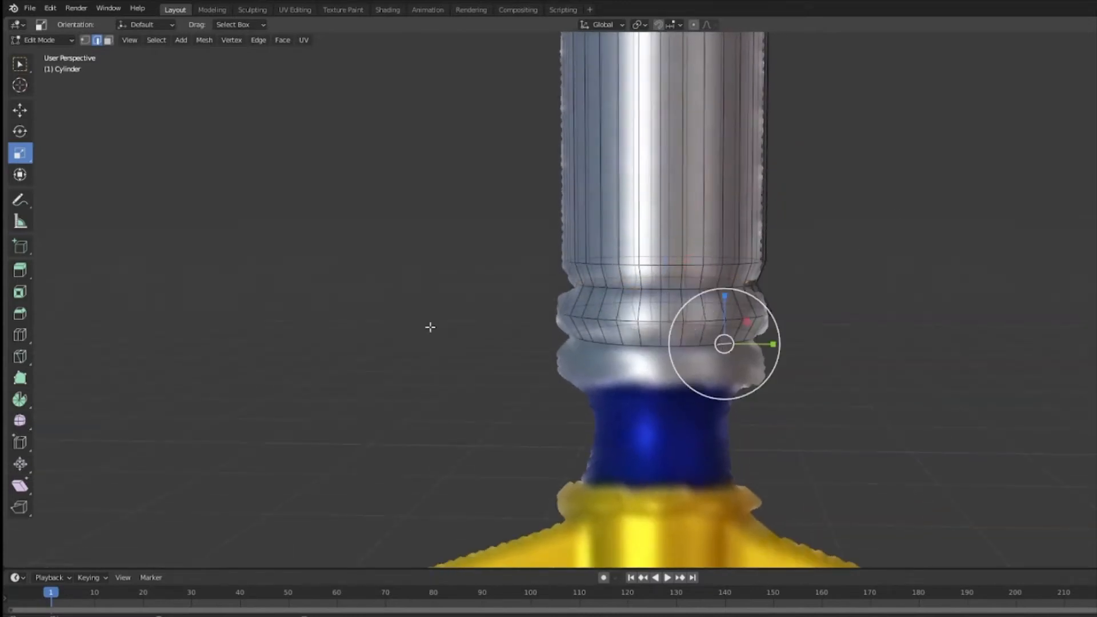
click(109, 40)
click(98, 41)
alt+click(690, 346)
middle_drag(847, 385, 787, 361)
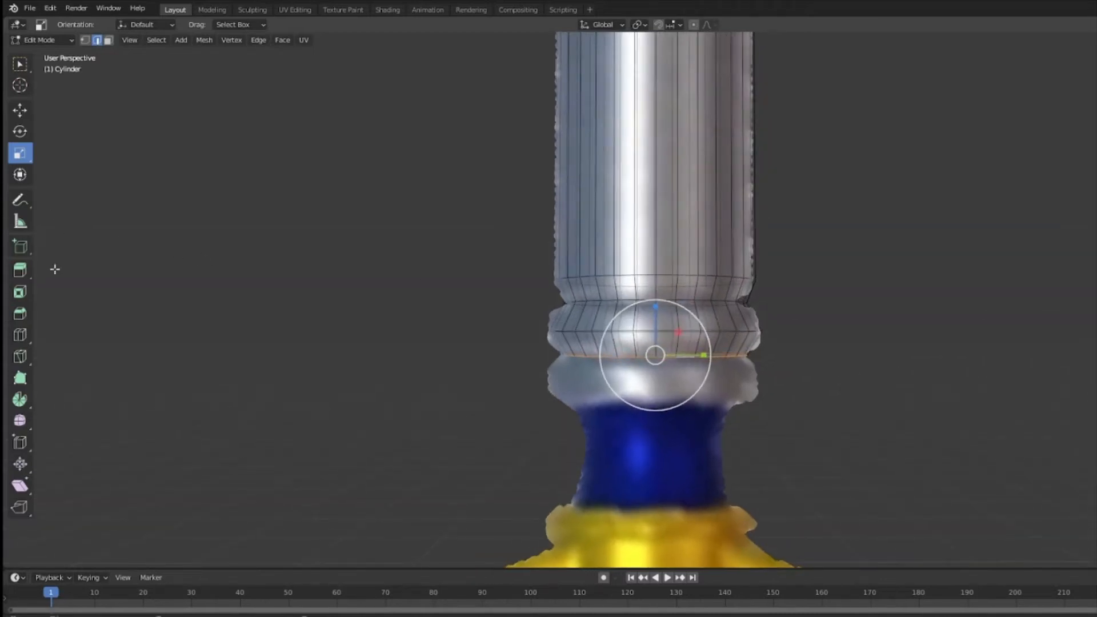
click(20, 269)
drag(655, 399, 650, 428)
middle_drag(650, 429, 655, 424)
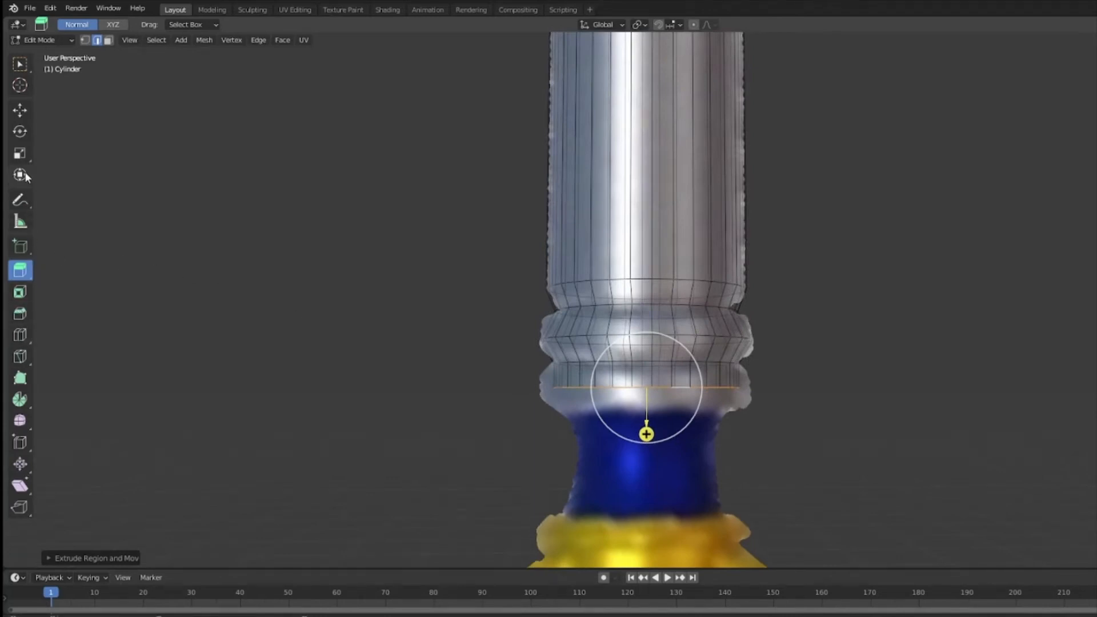
click(20, 153)
drag(689, 386, 699, 386)
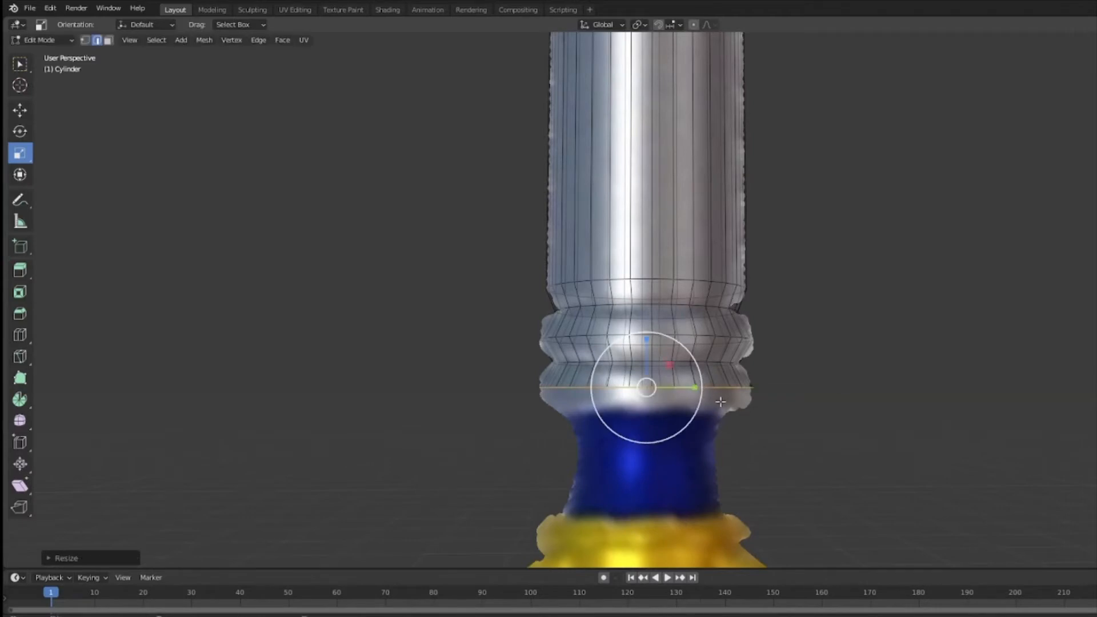
Extrude the loop down to the top of the blue section and scale it narrower along the Y axis.
click(22, 271)
drag(644, 434, 645, 460)
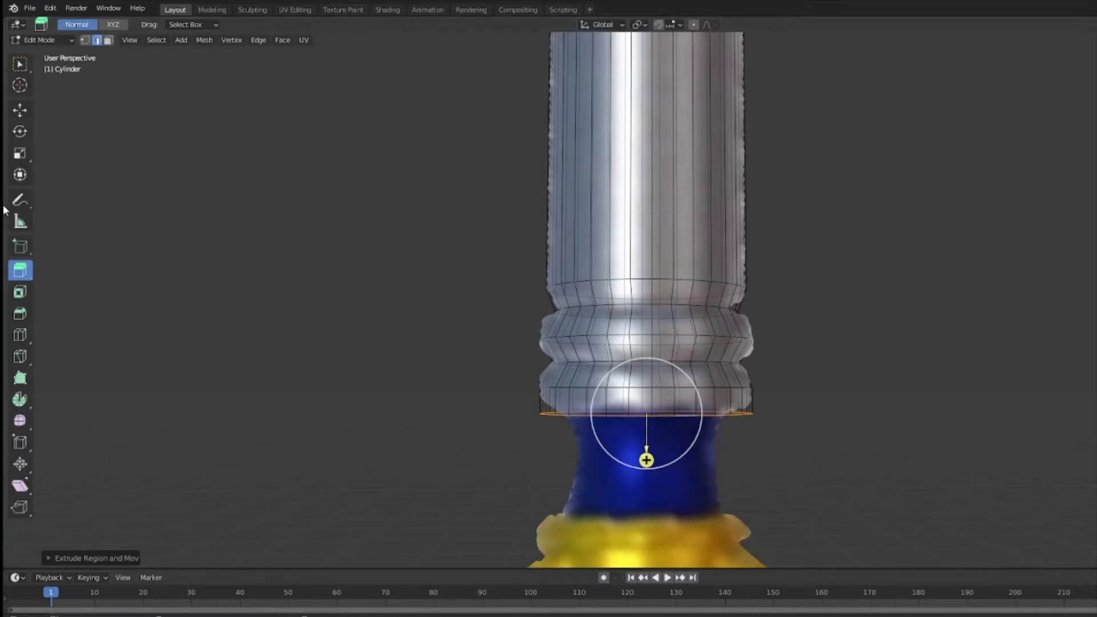
click(15, 155)
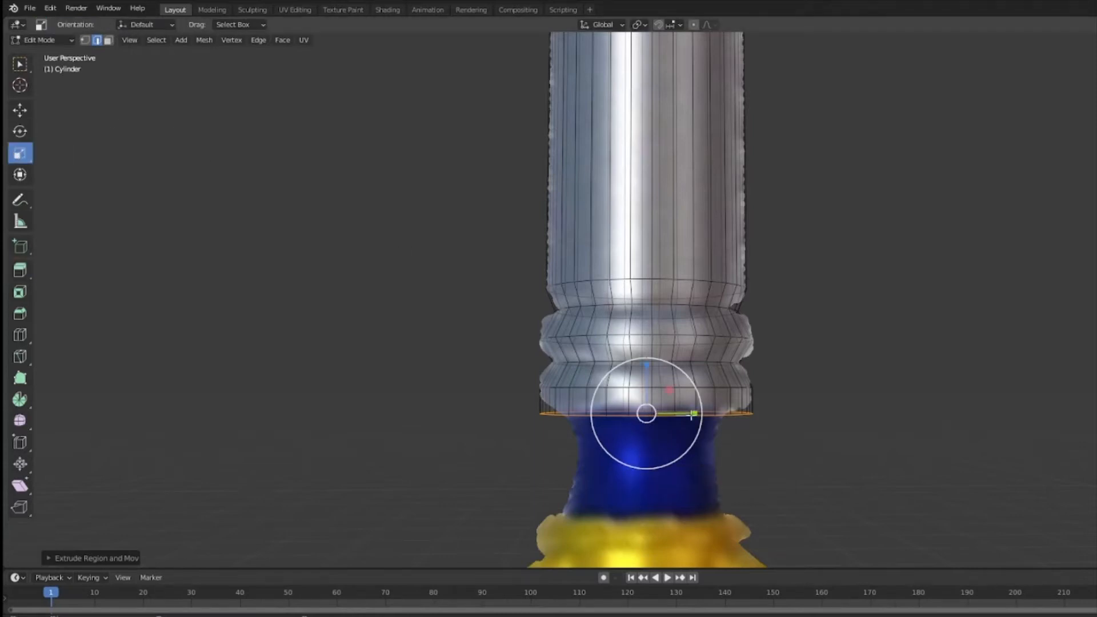
drag(688, 412, 677, 416)
Try to bevel the widest edge loops of both silver rings together, and undo the attempt.
alt+click(634, 381)
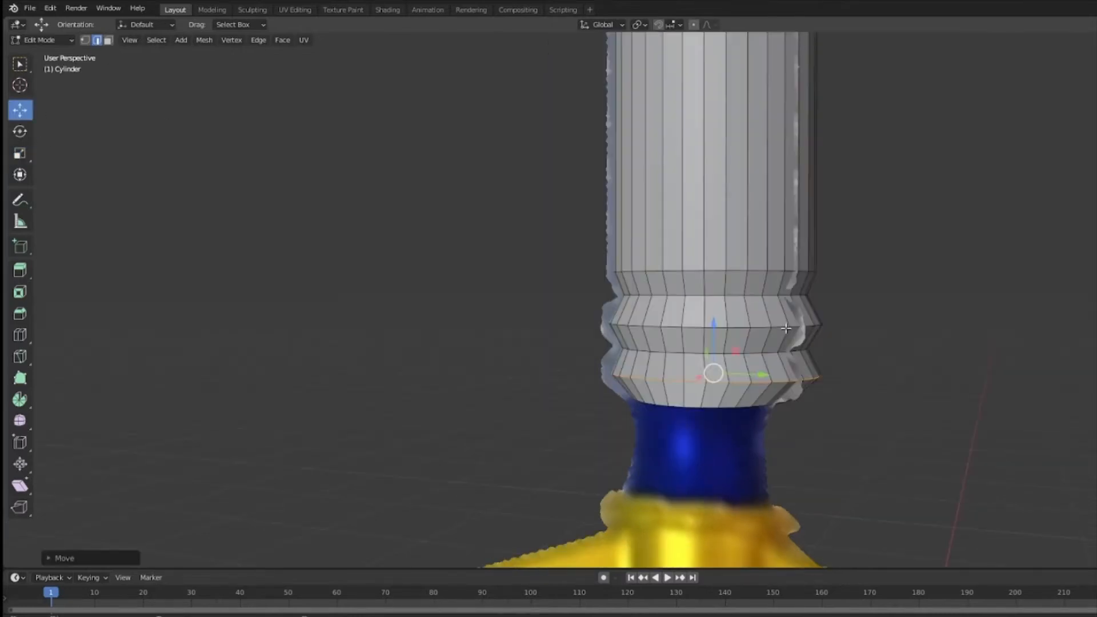
alt+shift+click(784, 328)
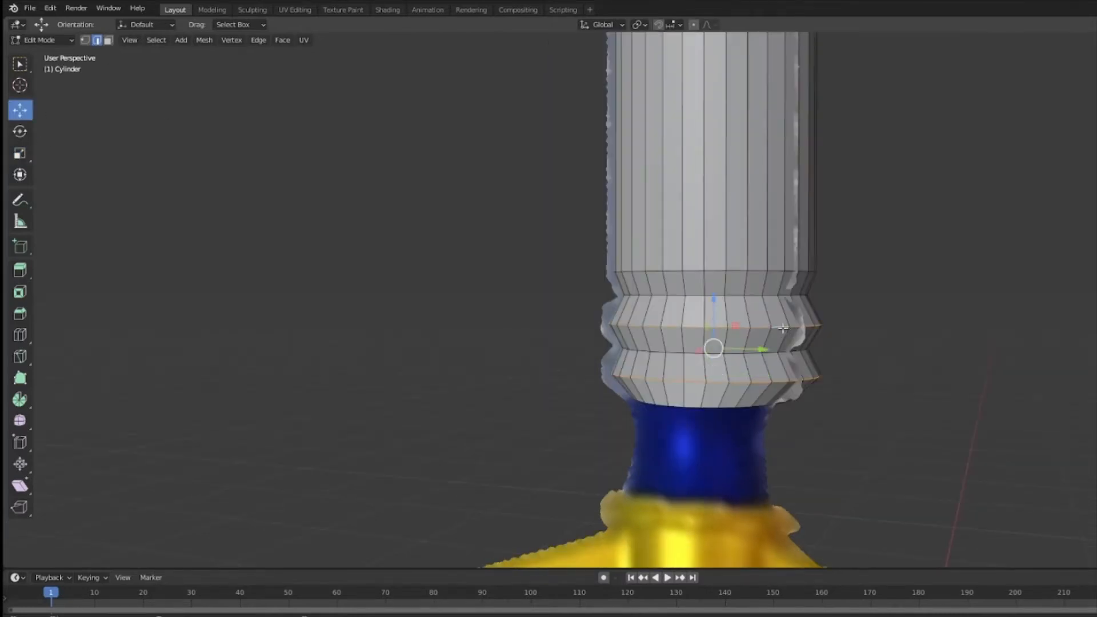
click(21, 313)
drag(712, 413, 710, 424)
key(ctrl+z)
middle_drag(941, 393, 724, 397)
key(ctrl+z)
key(ctrl+z)
middle_drag(624, 396, 806, 393)
Select the second ring's widest edge loop and scale it slightly along the X axis to even out its depth.
double_click(883, 399)
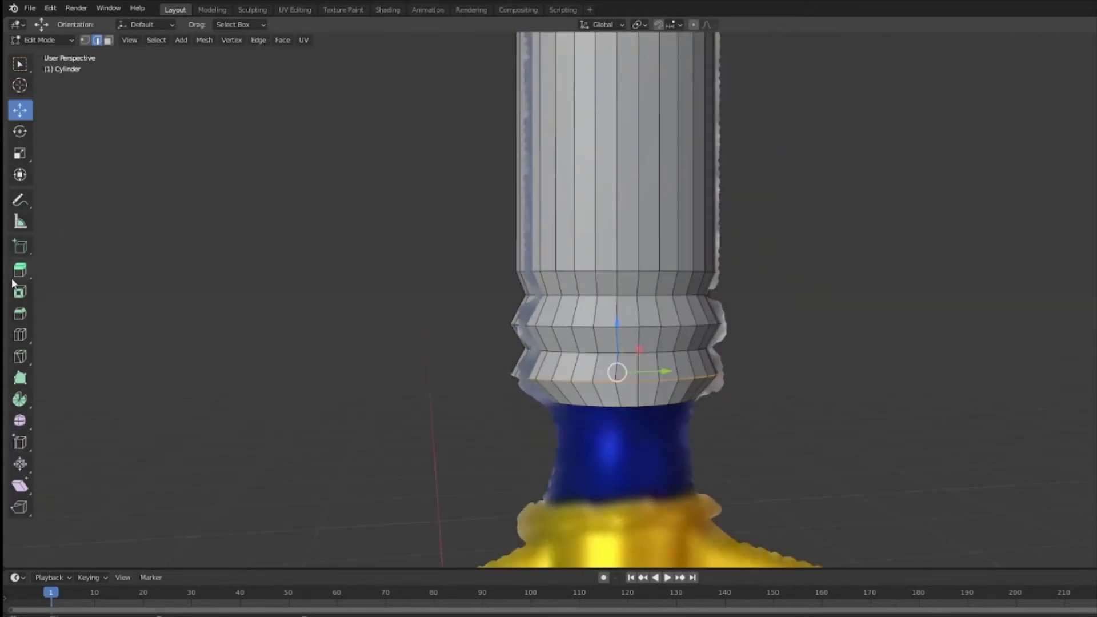
middle_drag(73, 229, 67, 255)
click(20, 154)
drag(510, 391, 515, 392)
middle_drag(508, 402, 510, 399)
drag(509, 392, 509, 392)
middle_drag(510, 391, 694, 326)
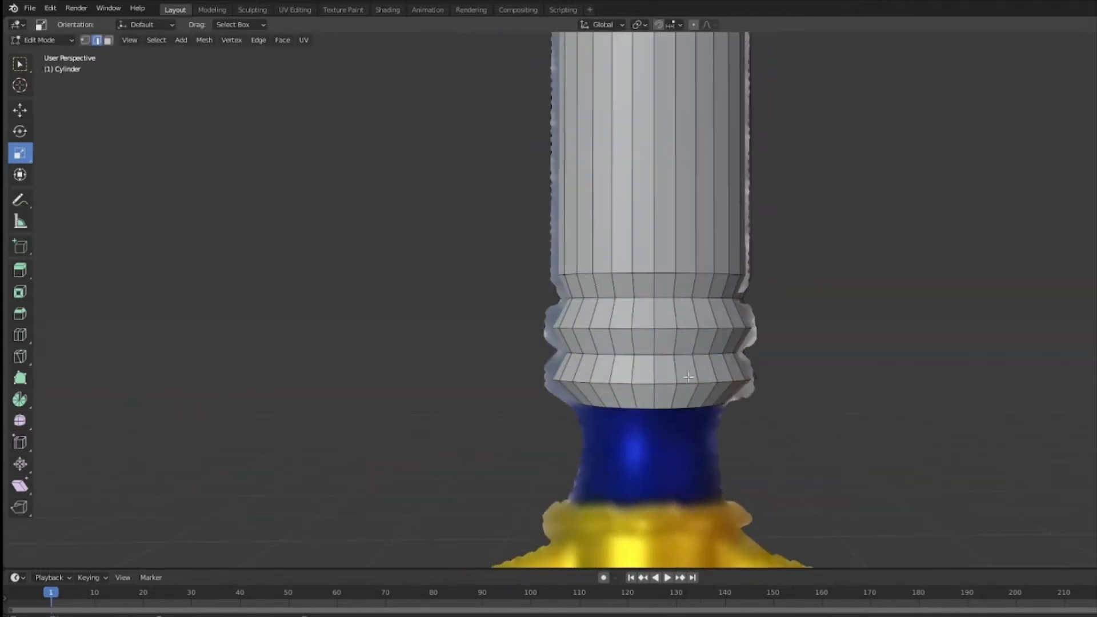
Try once more to bevel the outer edge loops of the two silver rings, and undo the bevel.
alt+shift+click(694, 328)
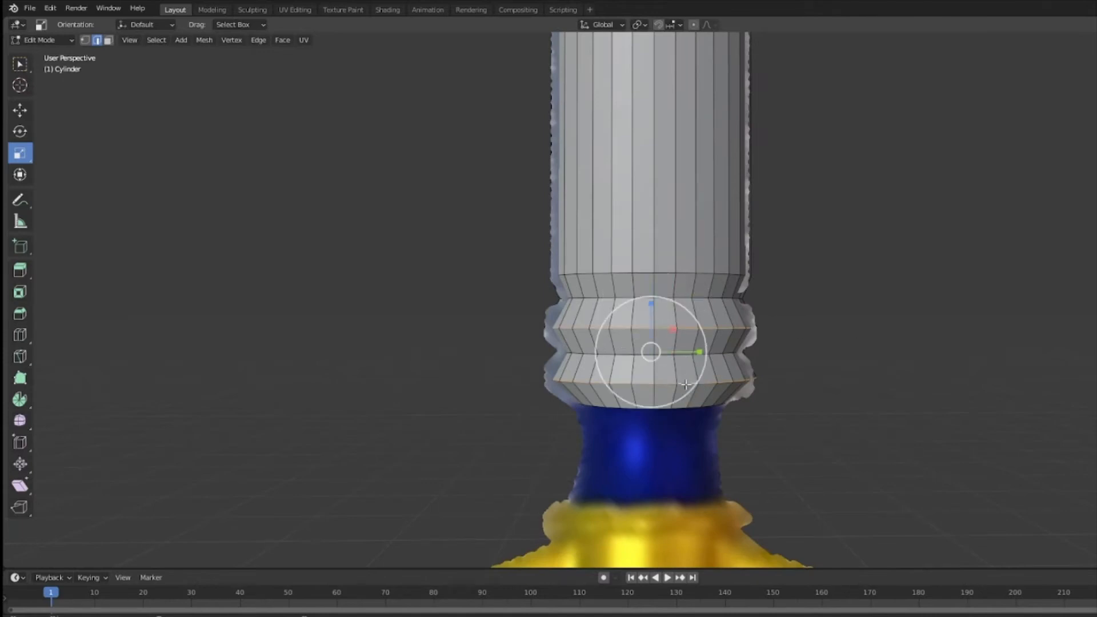
click(20, 313)
drag(651, 419, 651, 429)
middle_drag(822, 409, 698, 383)
key(ctrl+z)
Return to Object Mode and add a plane mesh for the hilt.
click(409, 324)
middle_drag(409, 324, 417, 324)
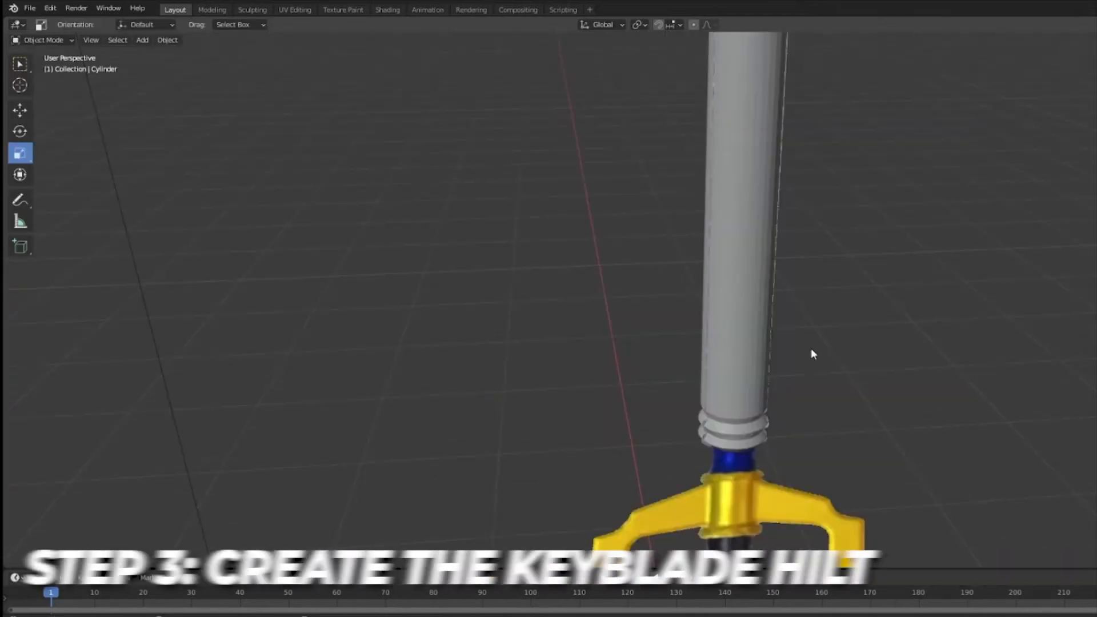
middle_drag(811, 348, 893, 408)
scroll(900, 415, up, 2)
middle_drag(934, 450, 909, 440)
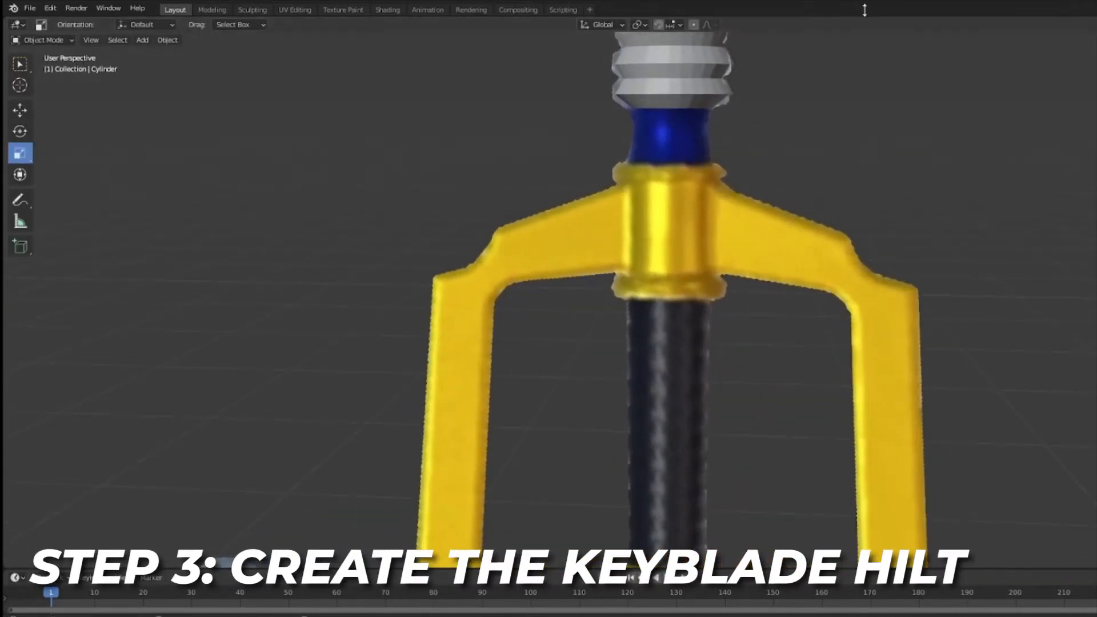
click(142, 40)
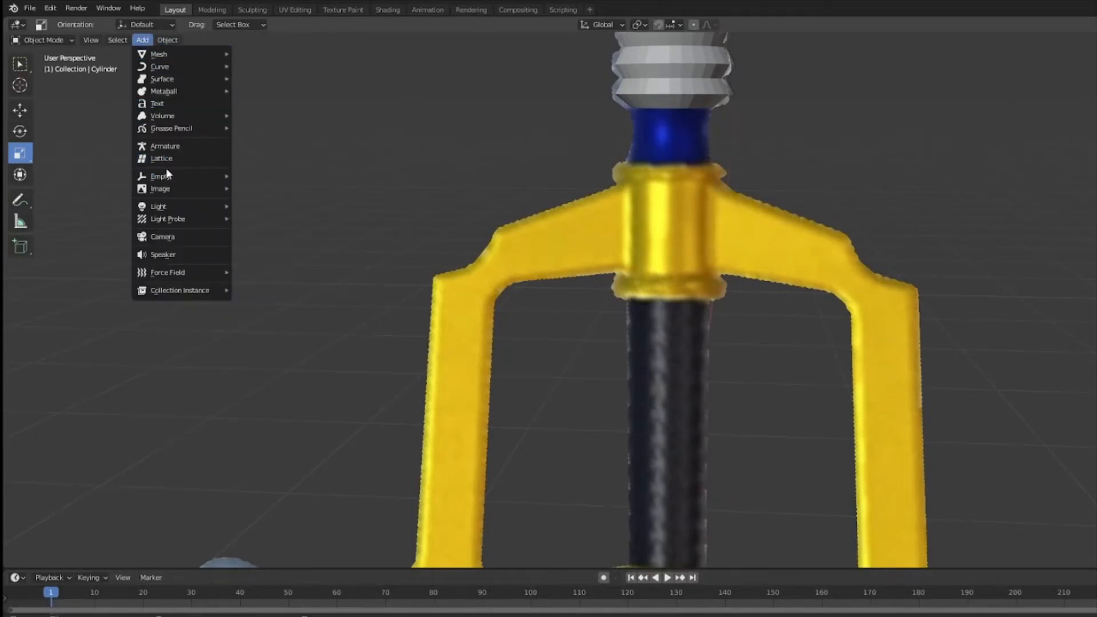
mouse_move(165, 65)
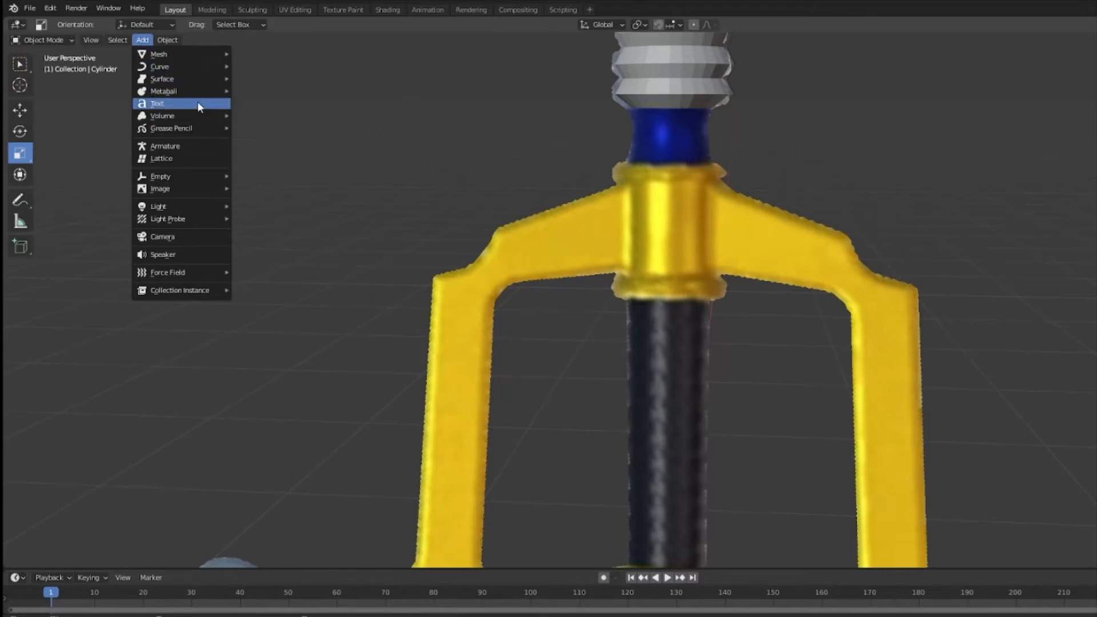
mouse_move(203, 78)
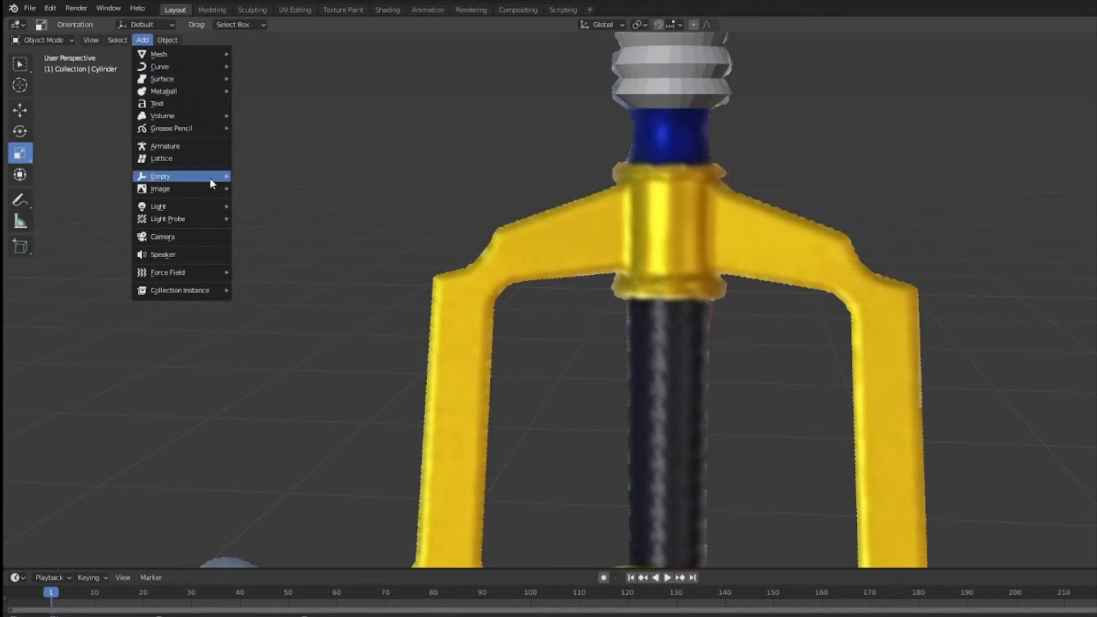
mouse_move(207, 188)
click(279, 54)
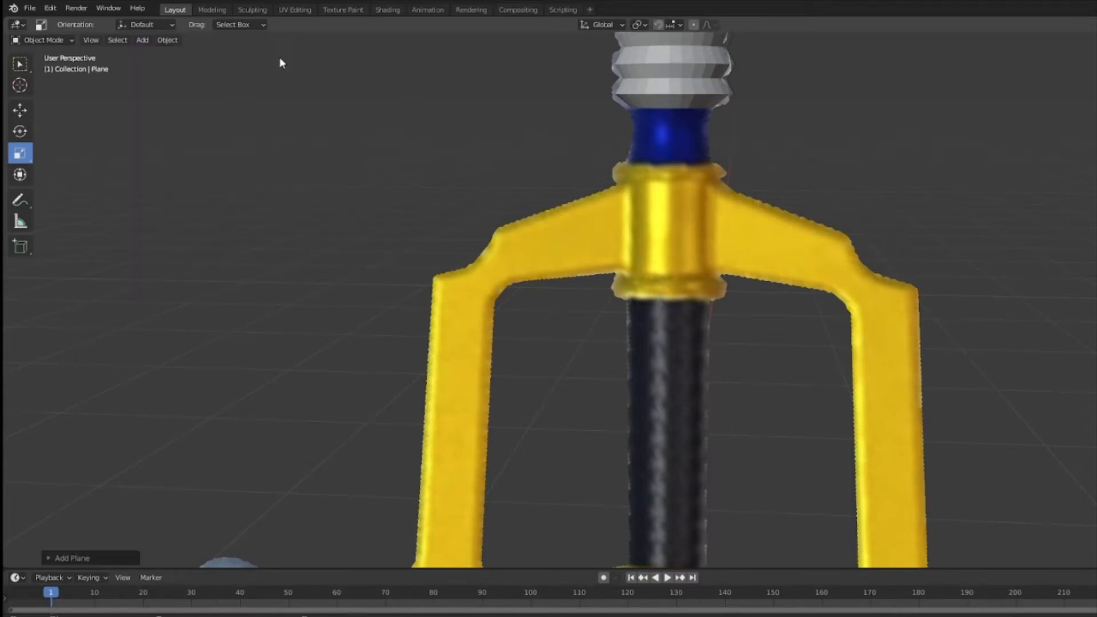
Move the plane along the X axis to the reference image, stand it upright, and raise it behind the whole hilt.
scroll(714, 279, down, 6)
key(w)
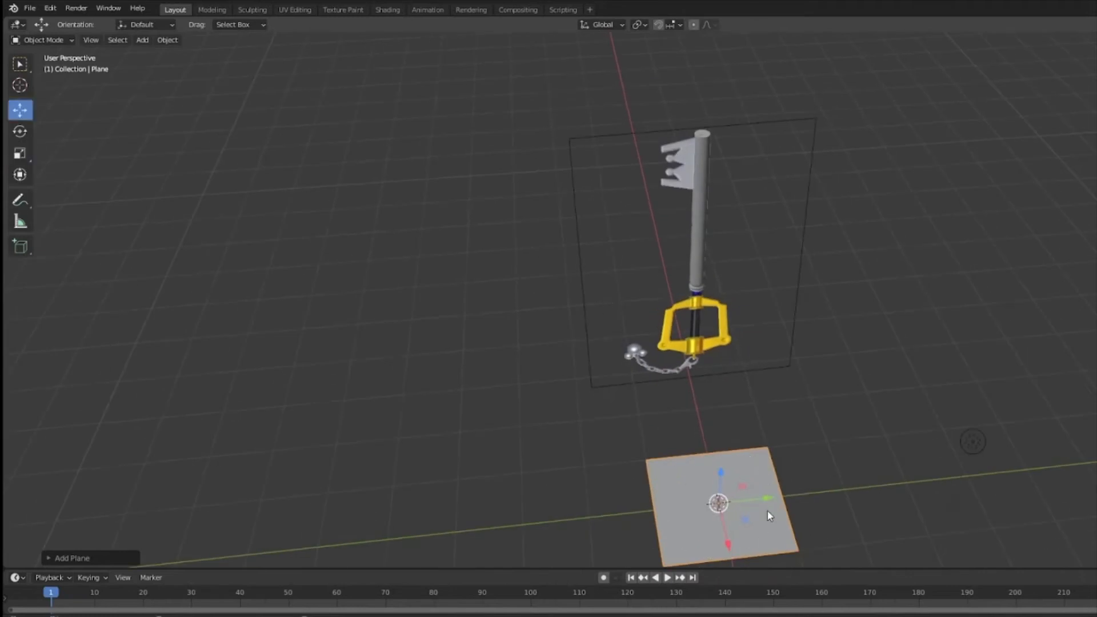
drag(729, 546, 704, 448)
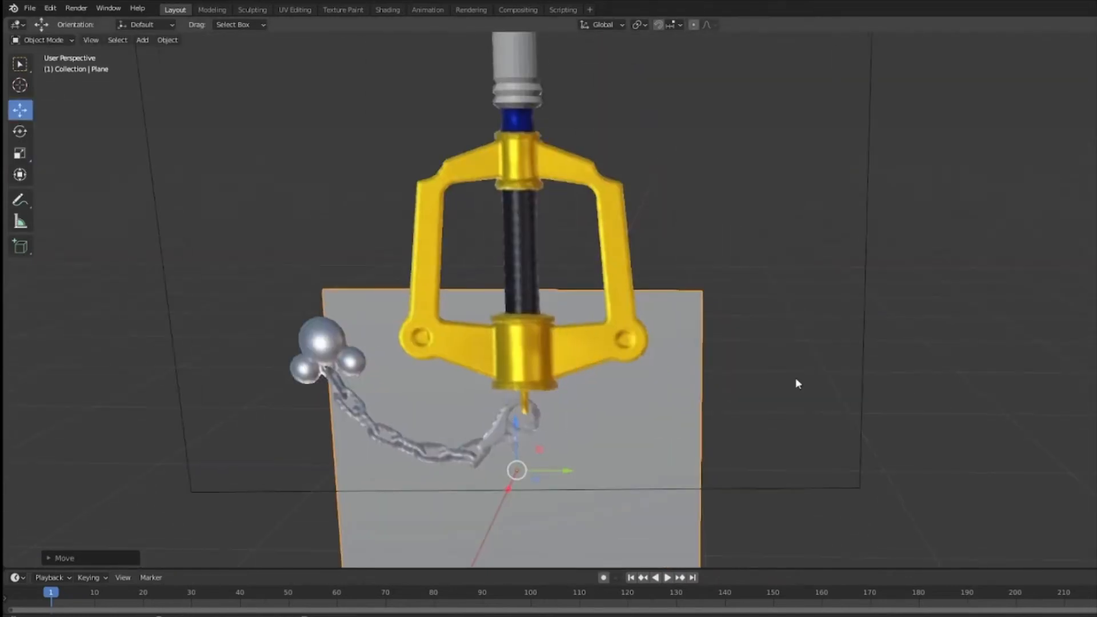
key(g)
key(z)
click(556, 300)
drag(556, 300, 579, 300)
shift+middle_drag(808, 363, 837, 402)
scroll(914, 403, up, 2)
shift+middle_drag(857, 366, 962, 374)
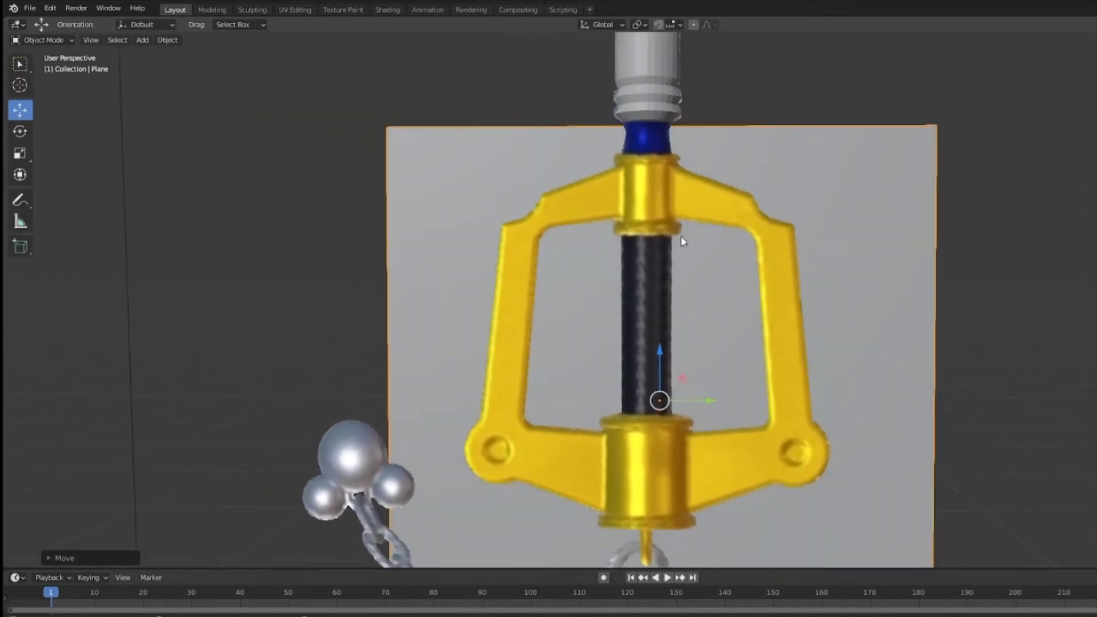
In Edit Mode and right orthographic view, start a Knife cut on the plane along the outer edge of the guard's upper right arm.
click(43, 40)
click(56, 66)
shift+middle_drag(207, 199, 242, 225)
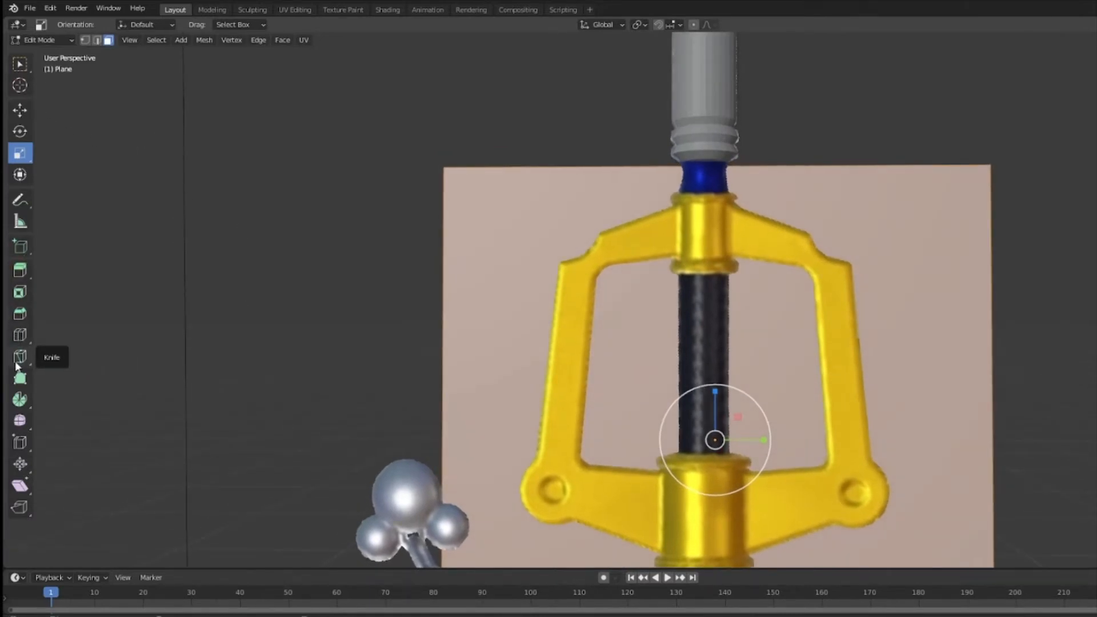
key(KP_3)
click(20, 335)
scroll(682, 292, up, 3)
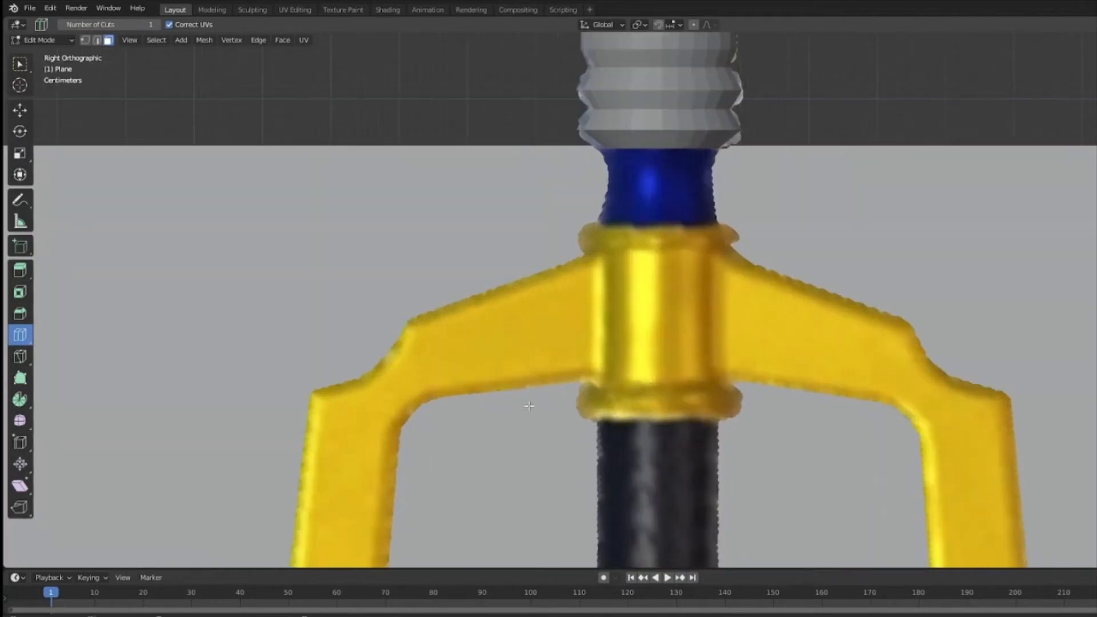
shift+middle_drag(121, 334, 45, 187)
click(20, 356)
shift+middle_drag(802, 342, 768, 361)
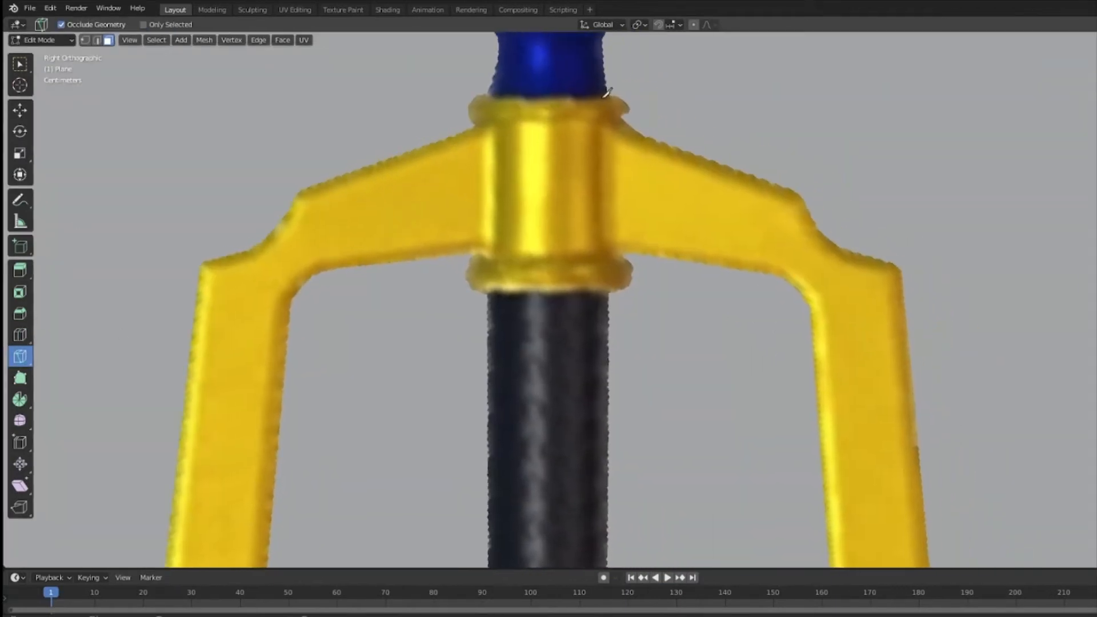
click(646, 139)
click(816, 227)
click(840, 246)
click(900, 267)
Continue the Knife cut down the guard's outer side, around the round corner, and along the lower arm's underside to the gold collar.
shift+middle_drag(999, 416, 914, 86)
click(860, 381)
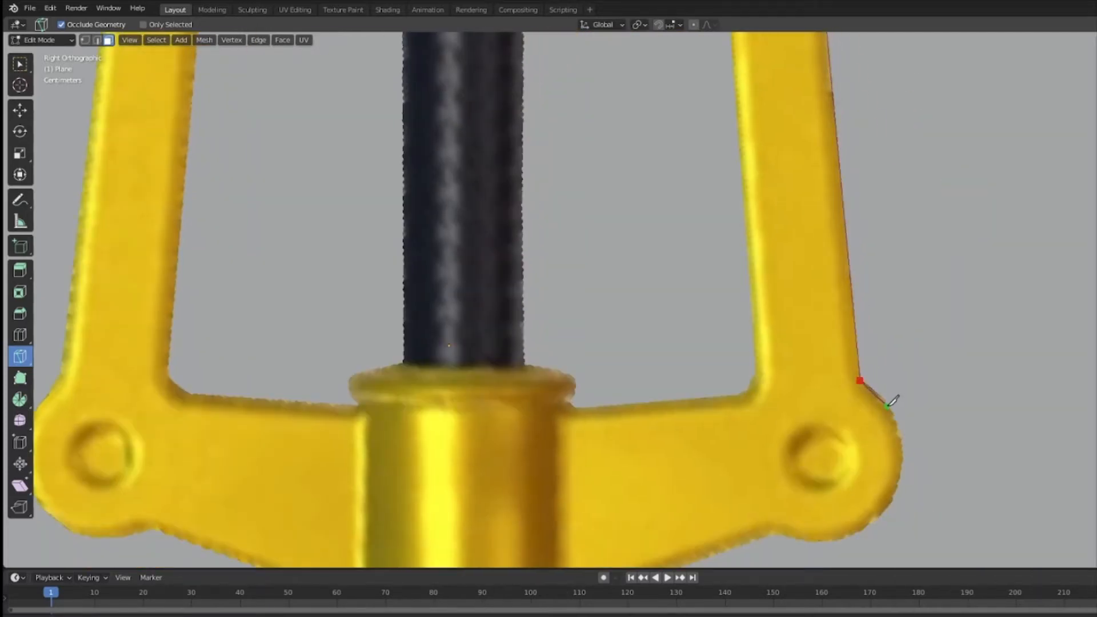
shift+middle_drag(924, 417, 940, 333)
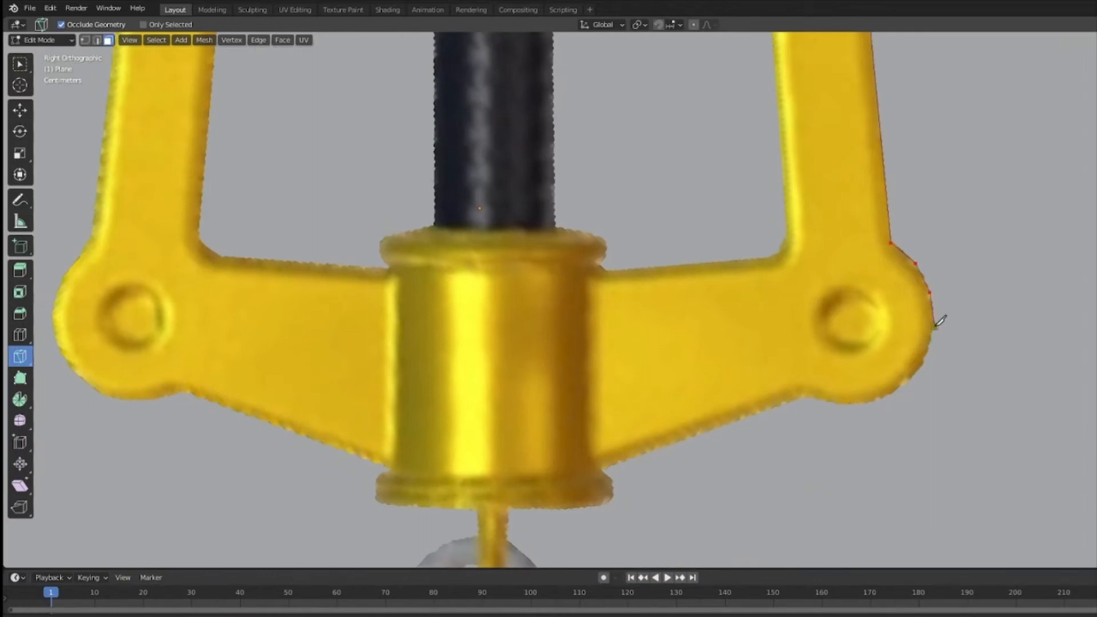
click(923, 361)
click(804, 396)
click(600, 469)
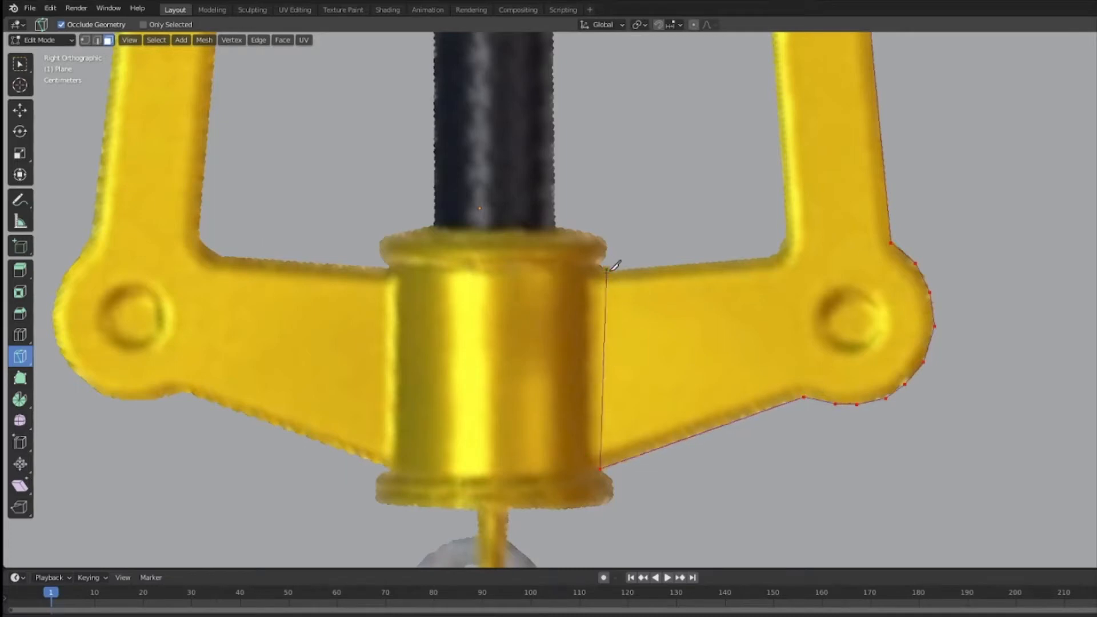
Trace the guard's inner edge with the Knife from the lower collar to the upper collar, close the outline and confirm the cut.
click(606, 269)
shift+middle_drag(795, 199, 850, 538)
click(807, 150)
click(785, 123)
shift+middle_drag(698, 207, 747, 385)
click(676, 276)
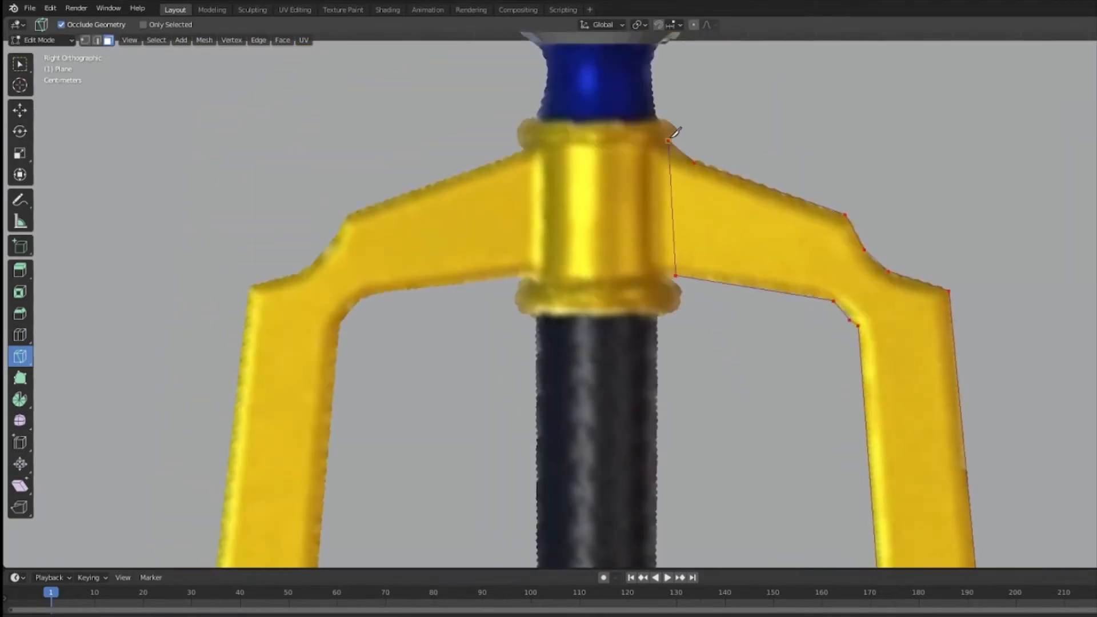
key(Return)
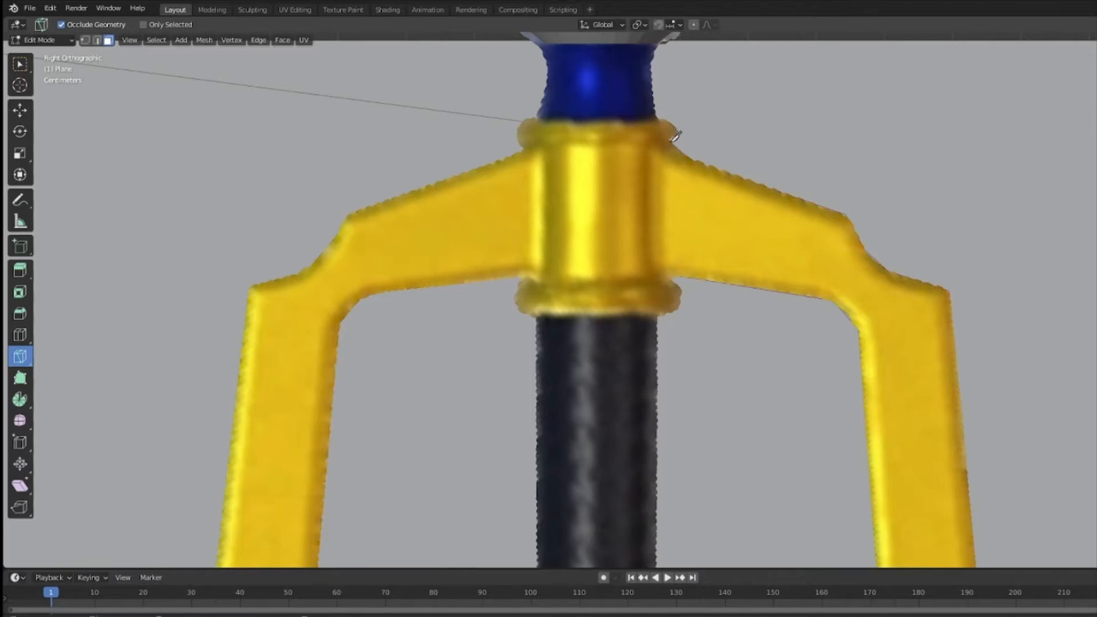
Try to move the cut plane sideways along the Y axis clear of the reference hilt, and undo the move.
click(20, 64)
scroll(718, 275, down, 4)
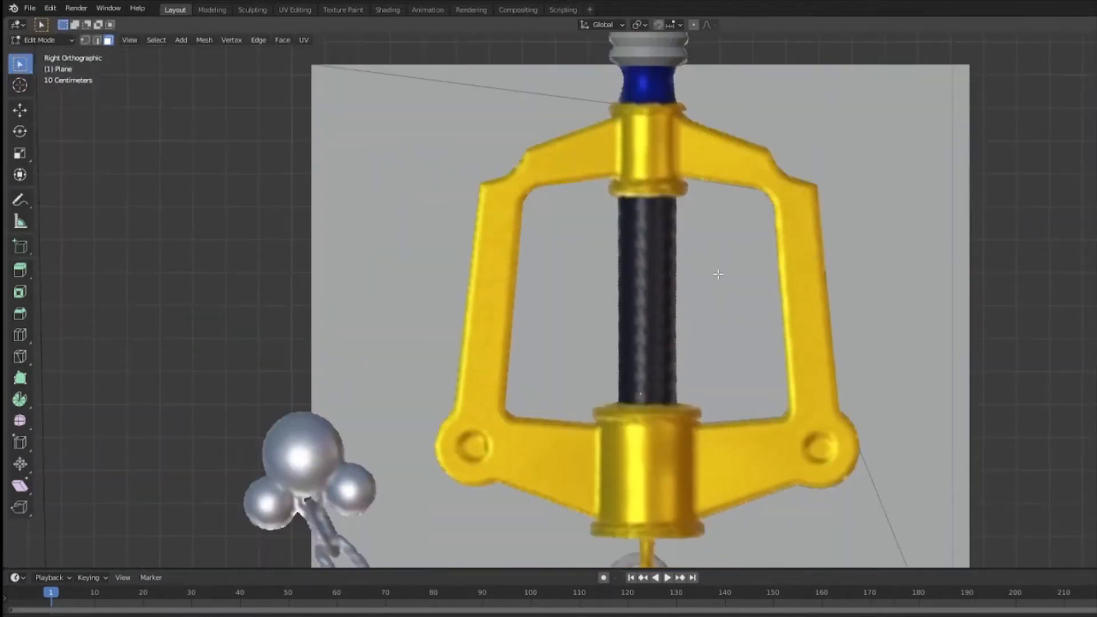
shift+middle_drag(718, 274, 722, 225)
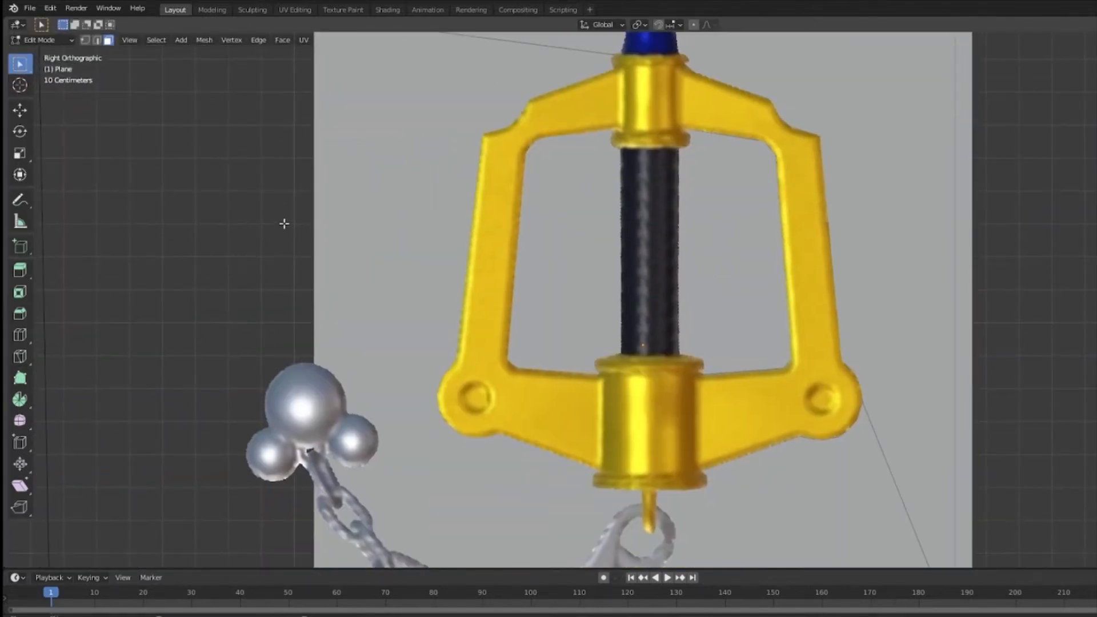
scroll(283, 230, down, 1)
click(43, 40)
click(46, 53)
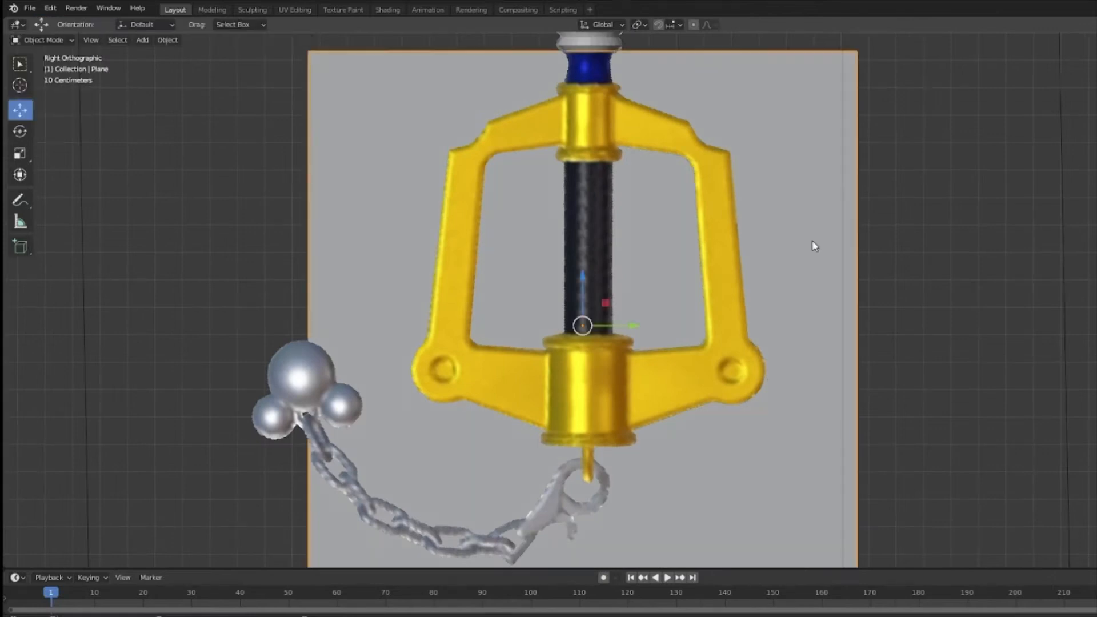
key(g)
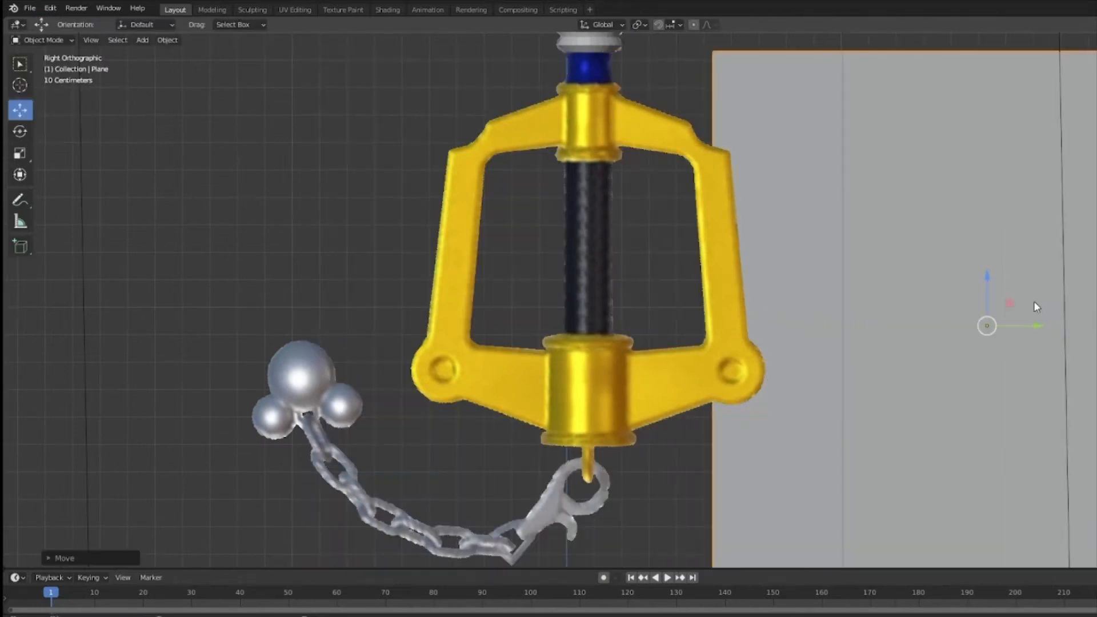
right_click(1033, 301)
key(Tab)
key(F2)
key(Escape)
Select the plane's face outside the guard's outer edge and try twice to remove it with Dissolve Faces.
middle_drag(997, 391, 793, 353)
click(793, 353)
key(x)
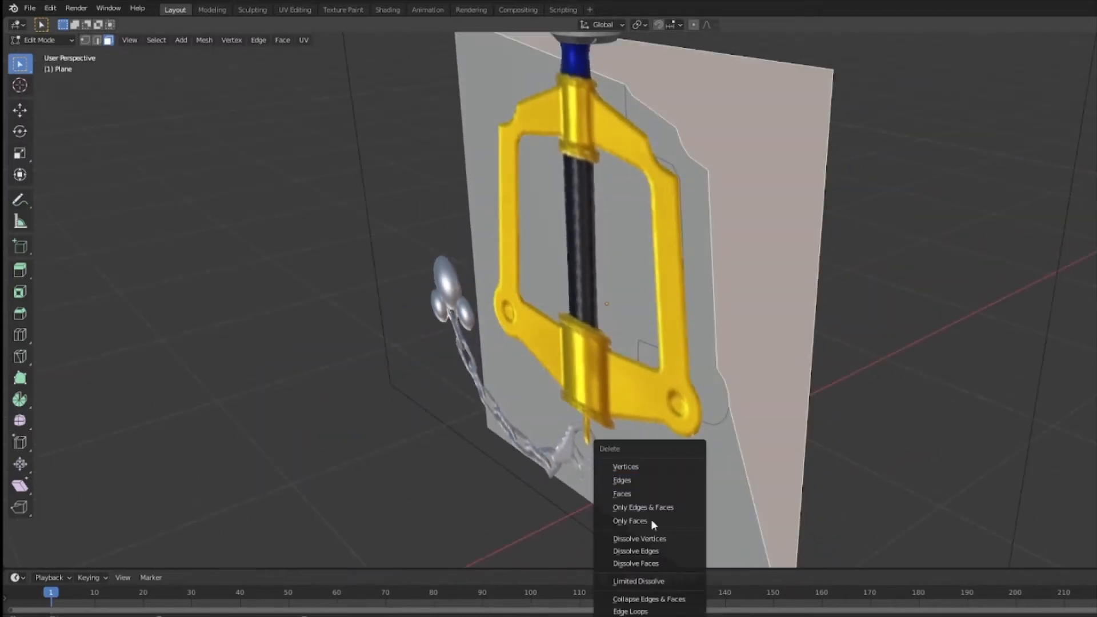
click(663, 563)
middle_drag(743, 479, 789, 460)
key(x)
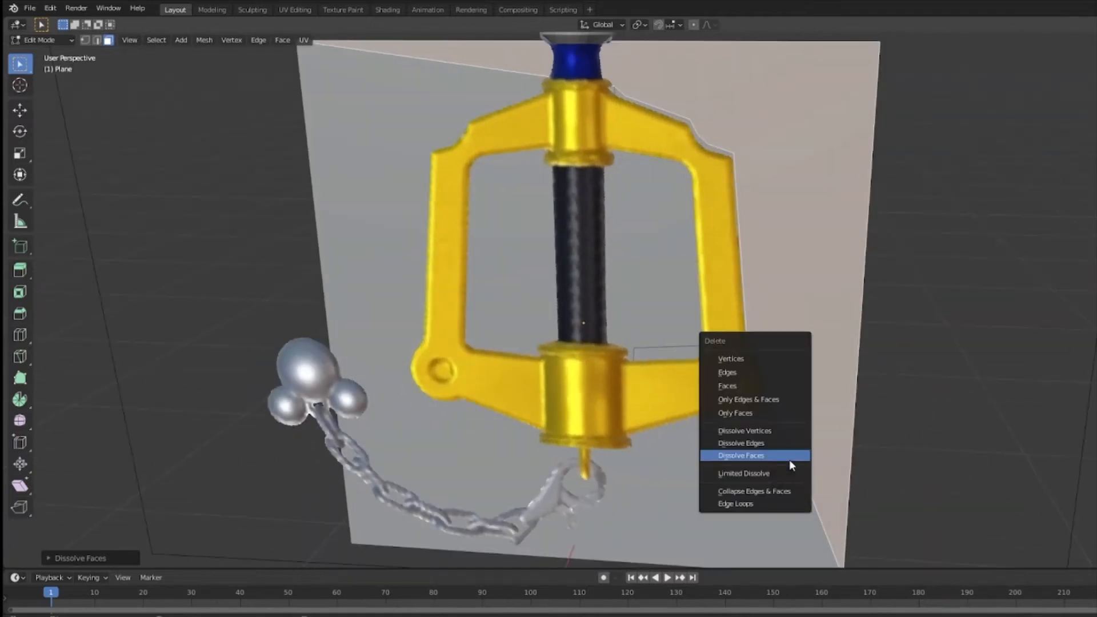
click(790, 457)
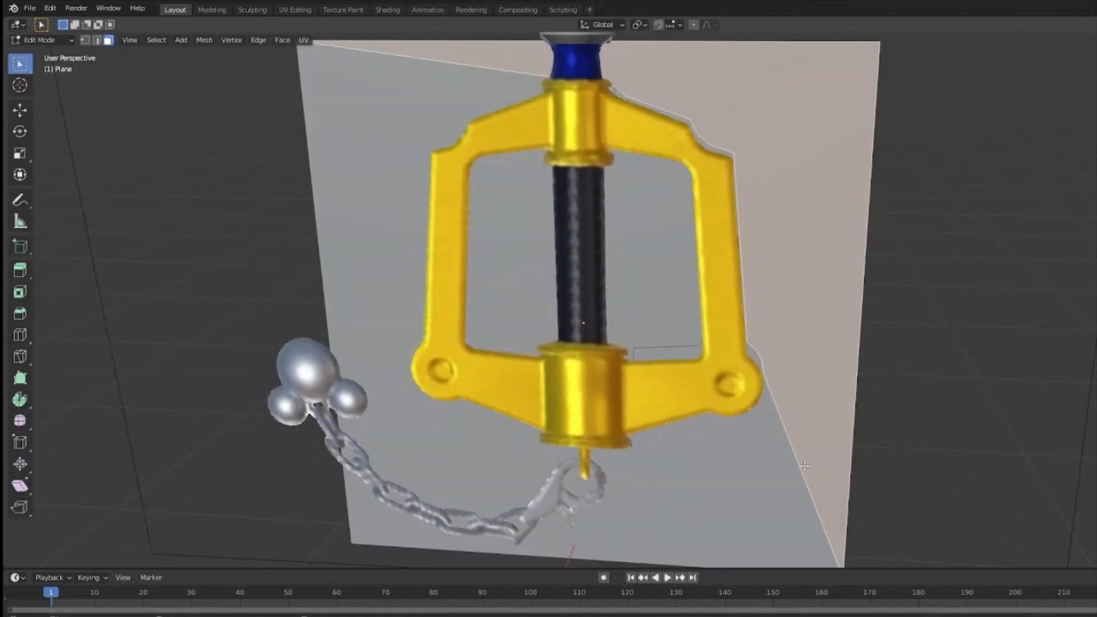
Select both plane faces surrounding the cut guard outline and try to dissolve them together.
middle_drag(1007, 392, 889, 419)
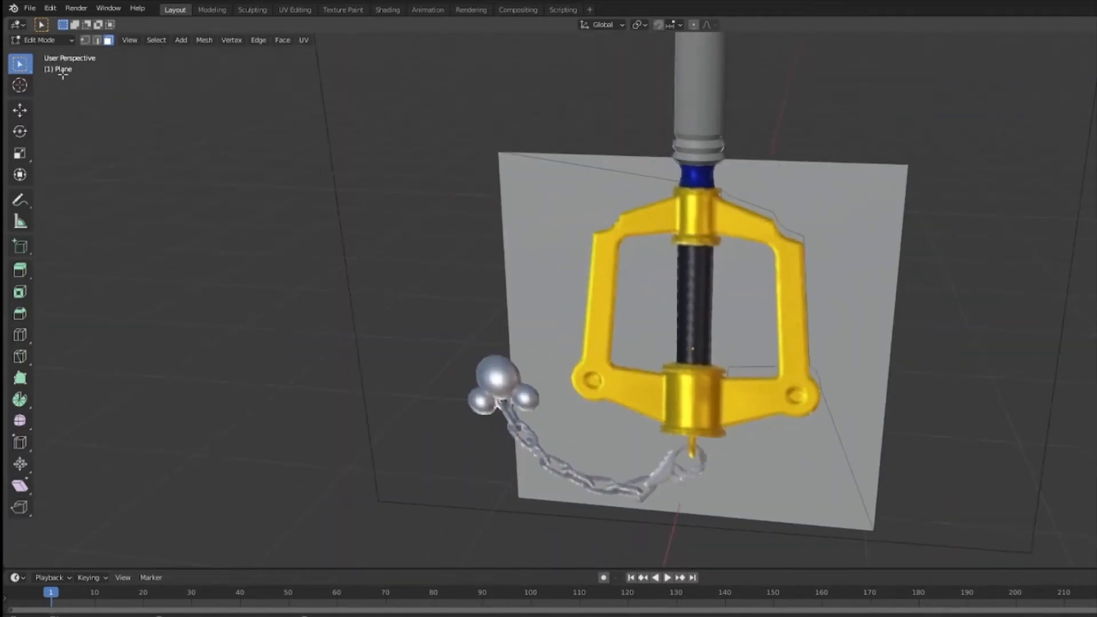
click(64, 40)
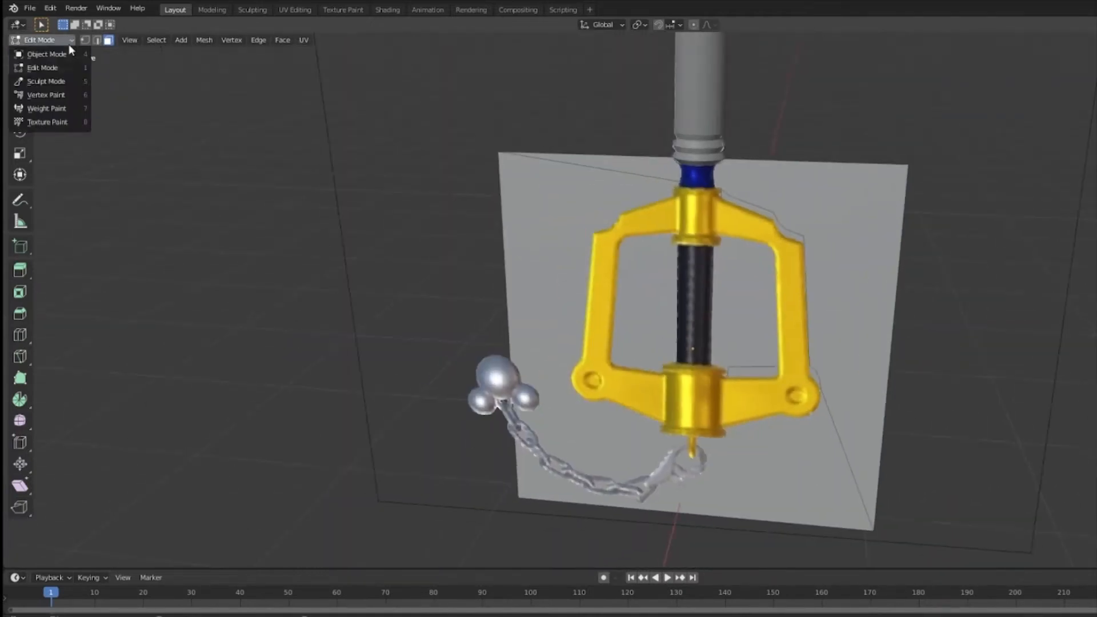
click(42, 50)
key(Tab)
middle_drag(917, 321, 683, 340)
click(683, 340)
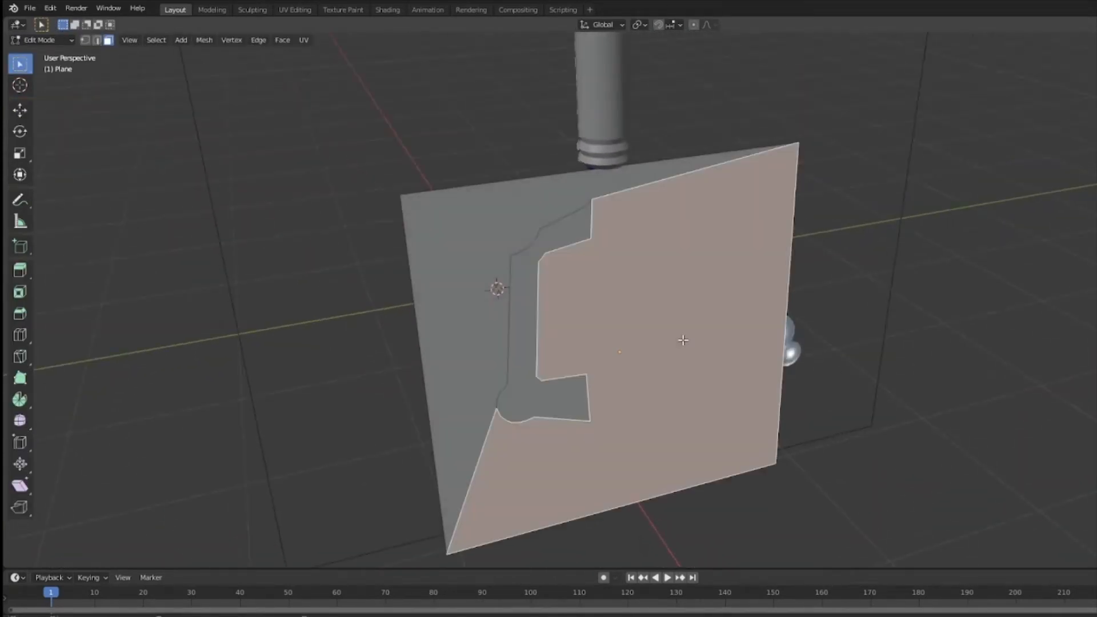
shift+click(480, 330)
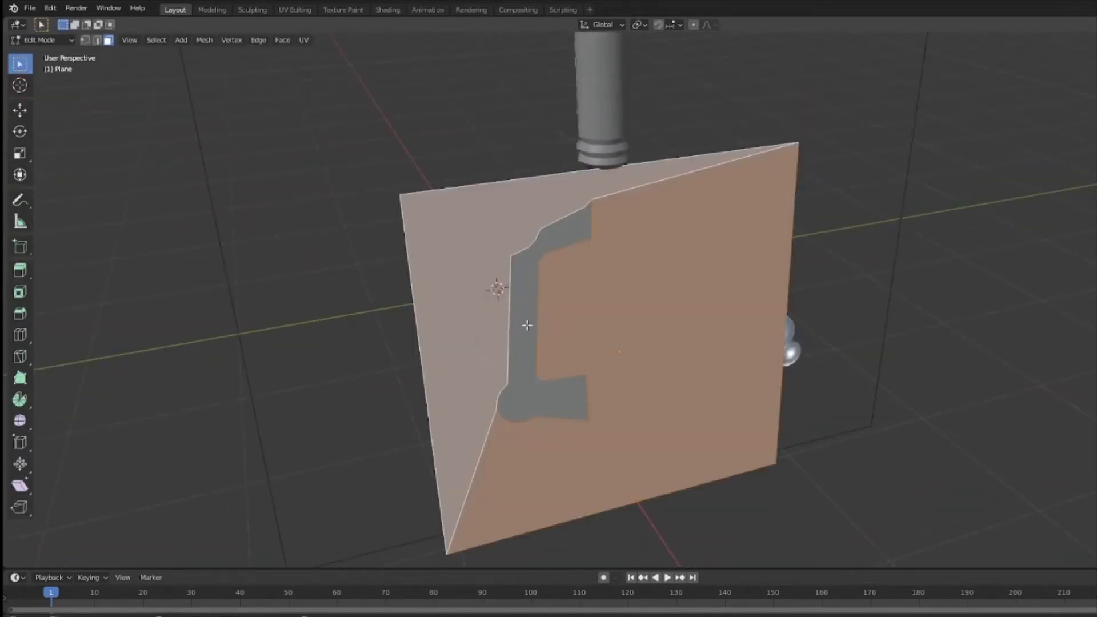
key(x)
click(594, 332)
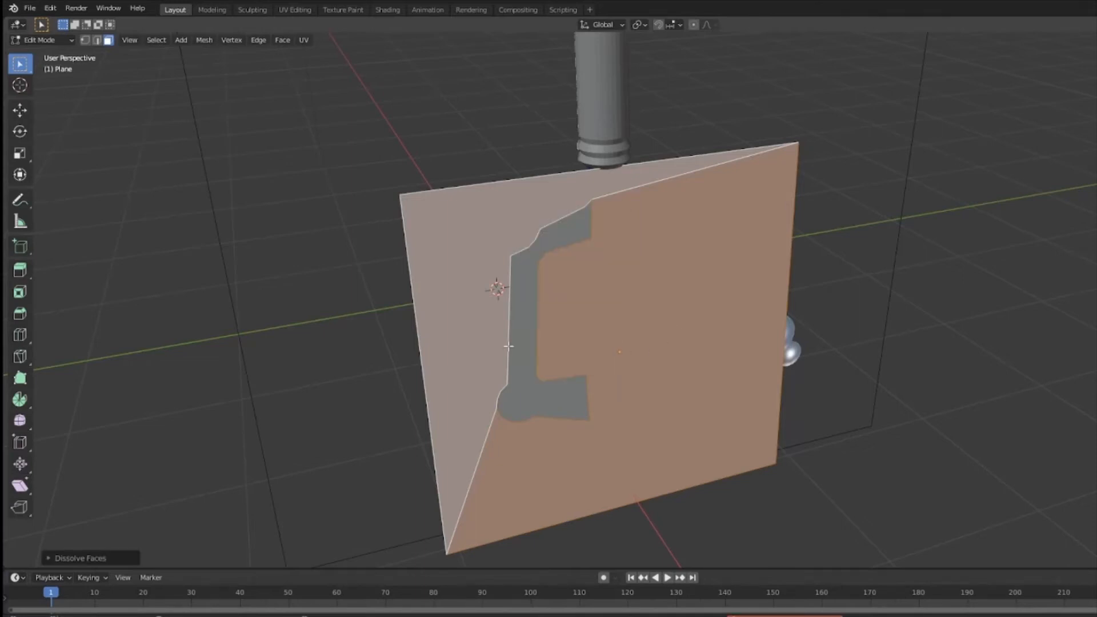
Move the cut plane's geometry along the X axis, well away from the reference image.
click(20, 110)
drag(531, 326, 765, 464)
middle_drag(685, 394, 994, 346)
click(994, 346)
Select the guard-shaped face on the plane, extrude it slightly to give it thickness, and clear the selection.
click(755, 355)
middle_drag(857, 361, 782, 362)
click(20, 271)
drag(789, 316, 782, 322)
key(shift+space)
key(g)
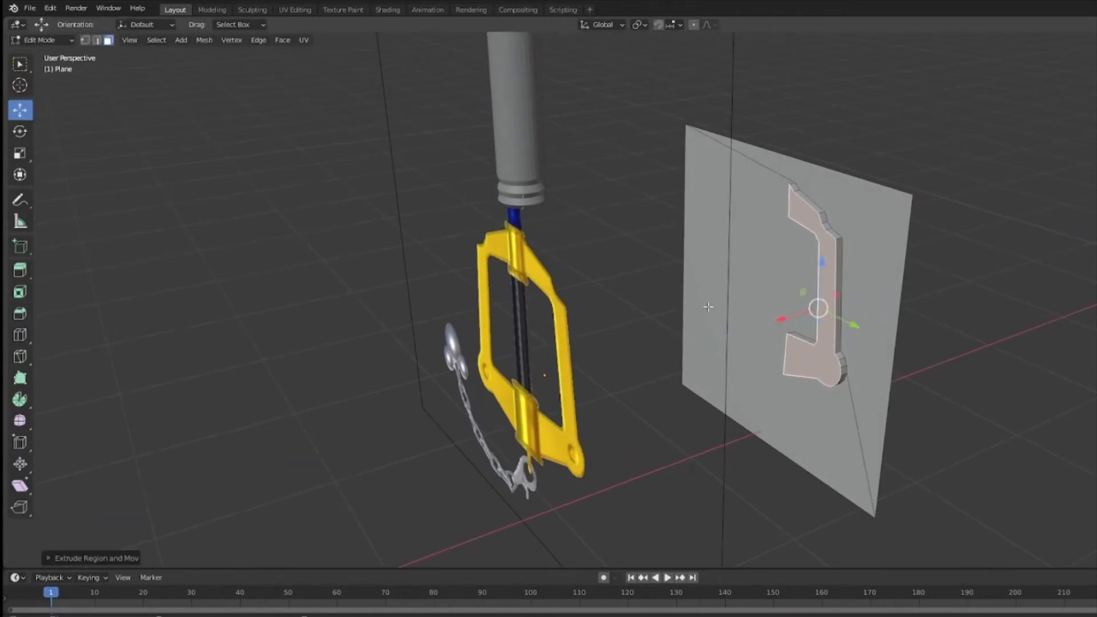
click(64, 152)
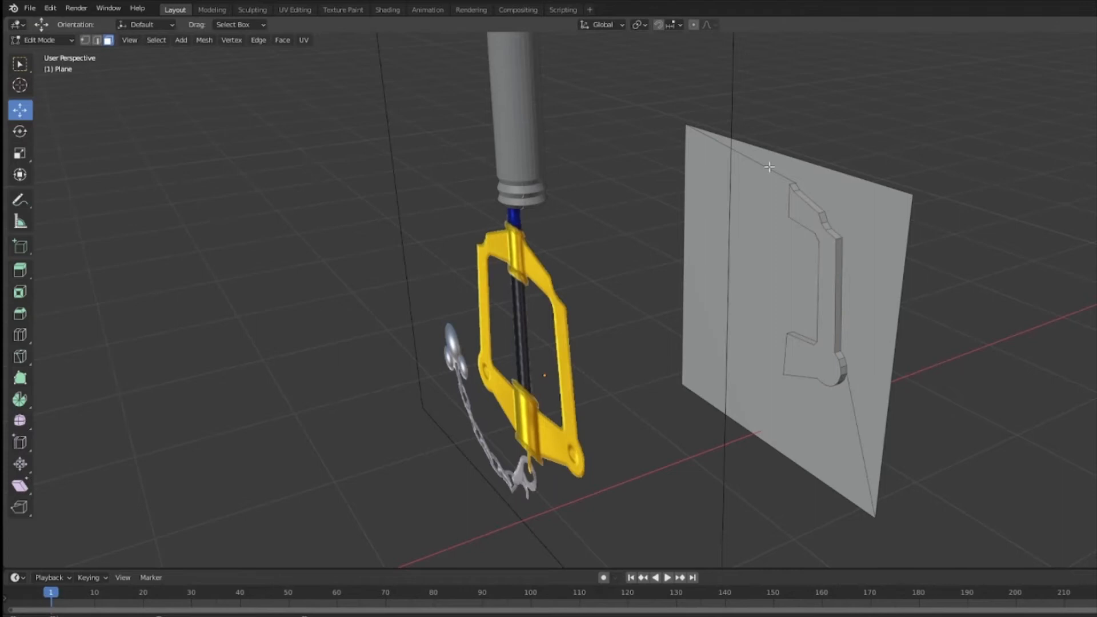
Try dissolving the leftover plane face outside the guard's outer edge, and delete that face with the Faces option.
click(845, 181)
key(x)
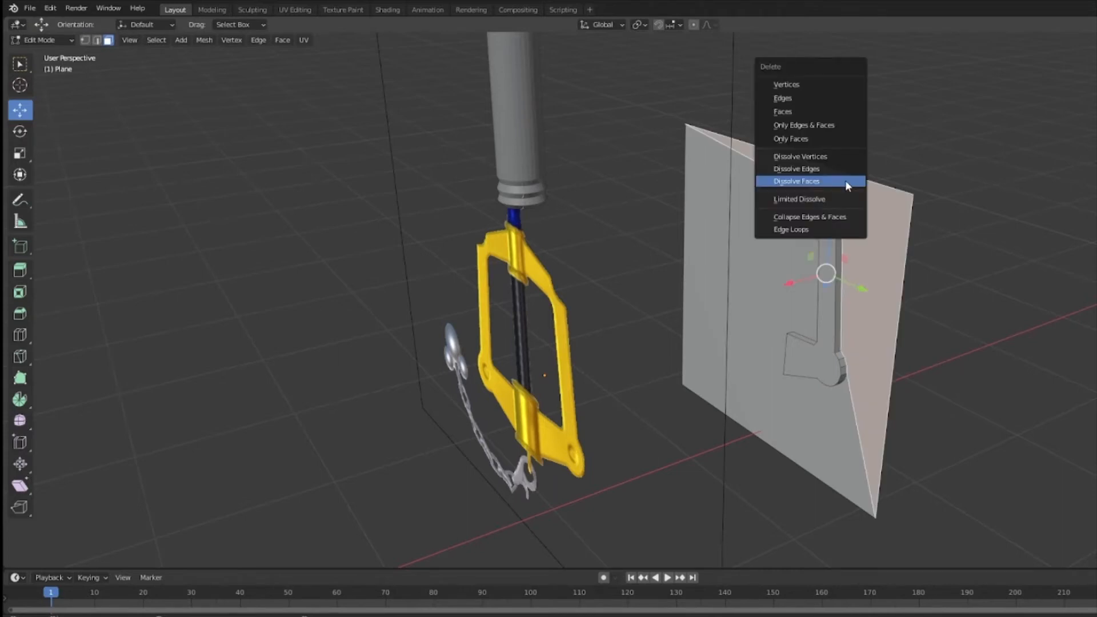
click(842, 180)
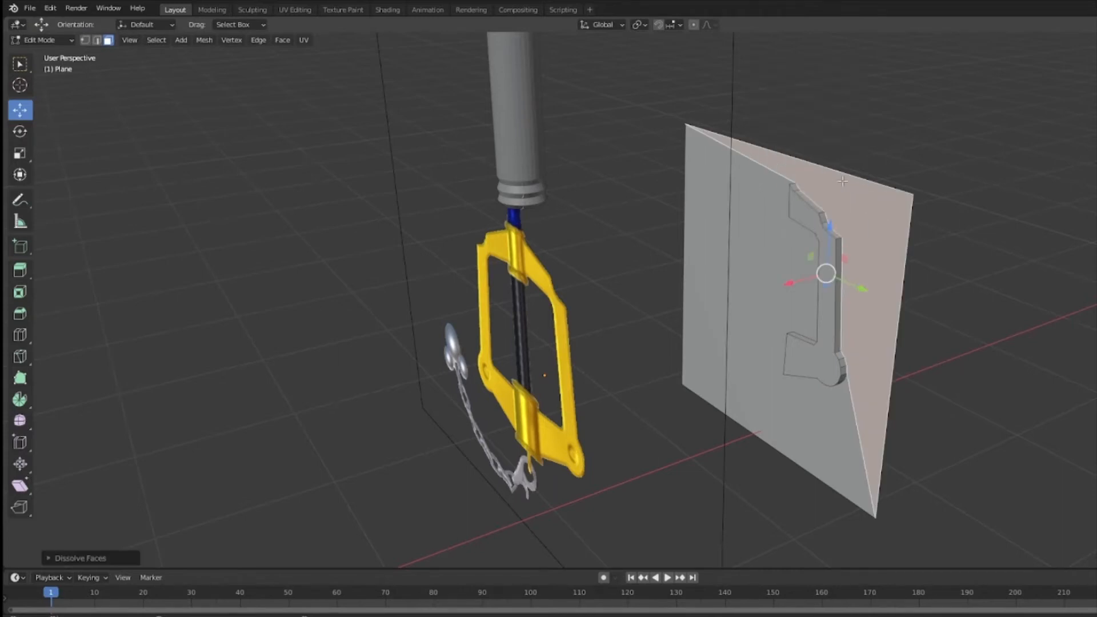
key(x)
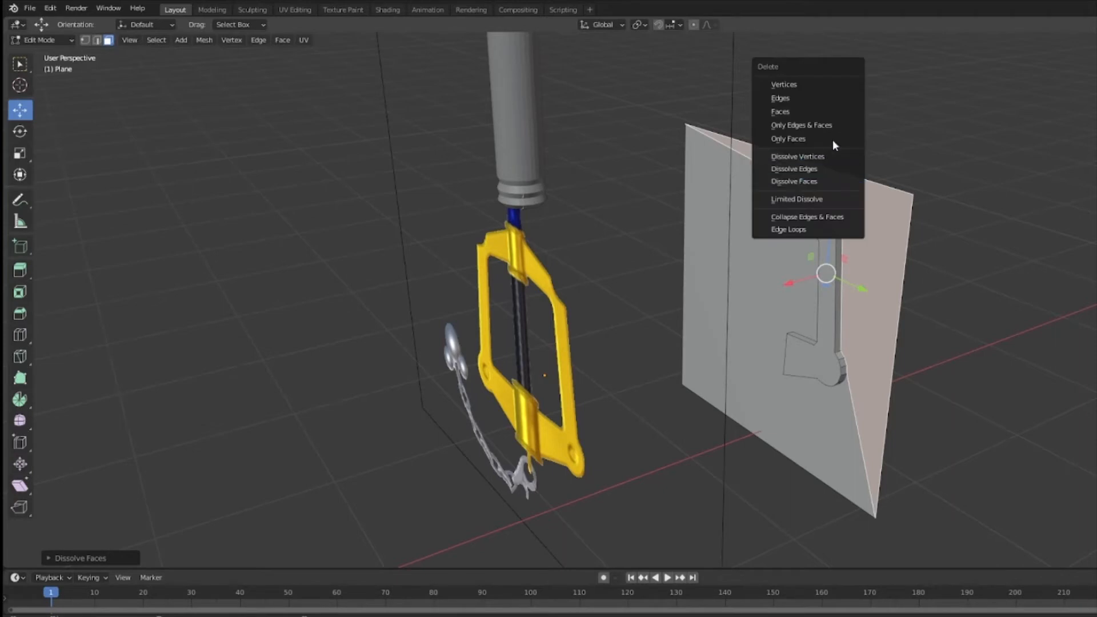
click(814, 110)
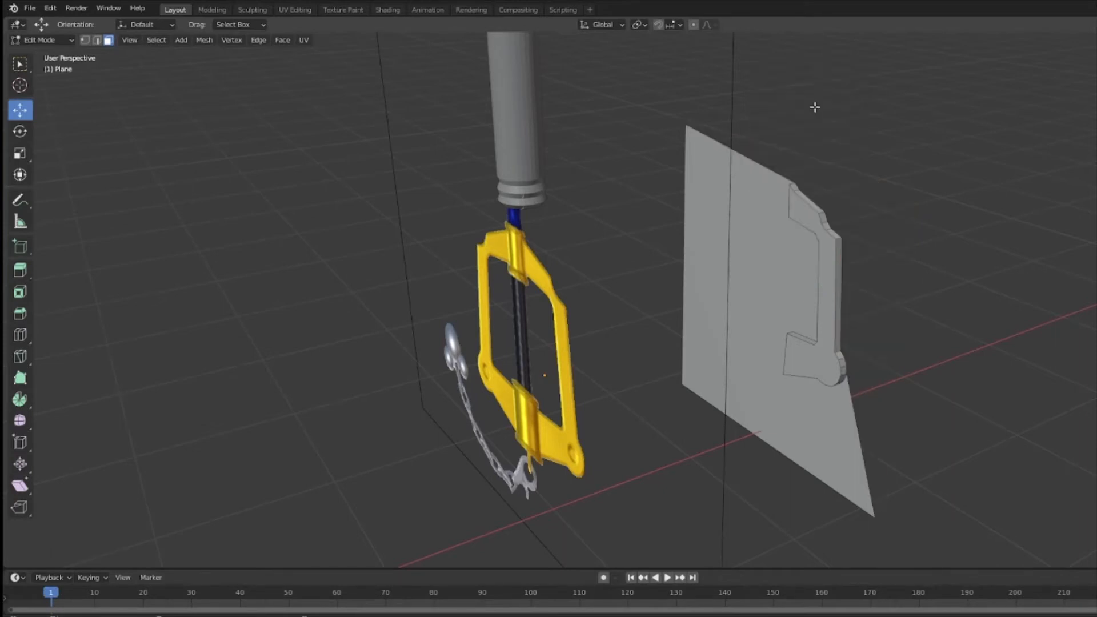
Undo the last deletion and delete the leftover plane surface around the extruded guard half.
key(ctrl+z)
key(x)
click(746, 210)
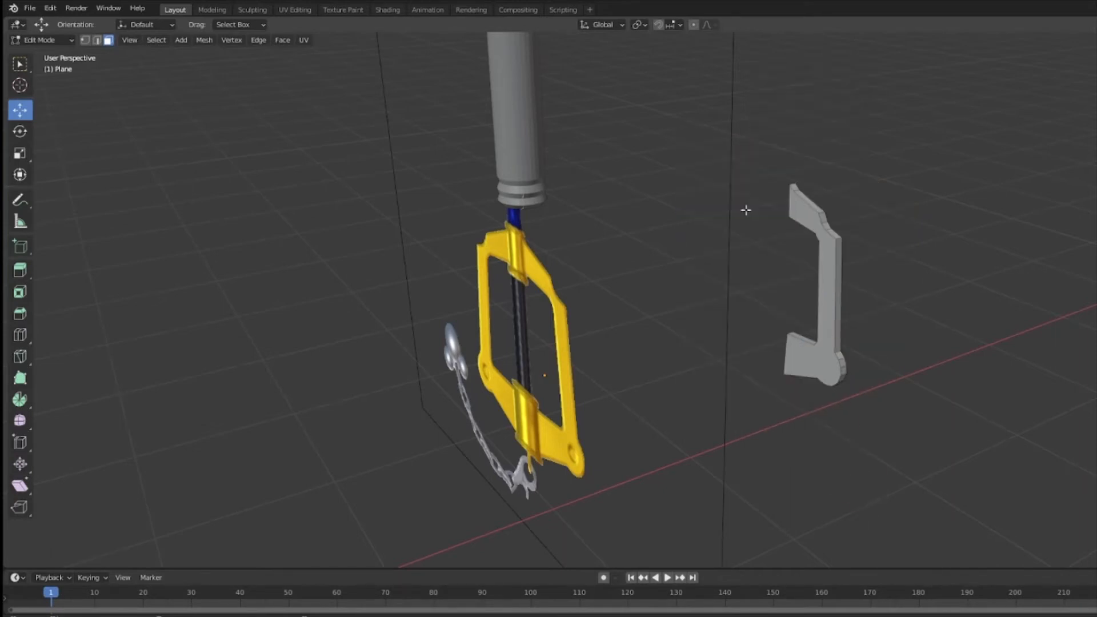
In Object Mode, move the guard half along the X axis back against the reference image.
click(837, 295)
middle_drag(962, 303, 929, 280)
click(941, 280)
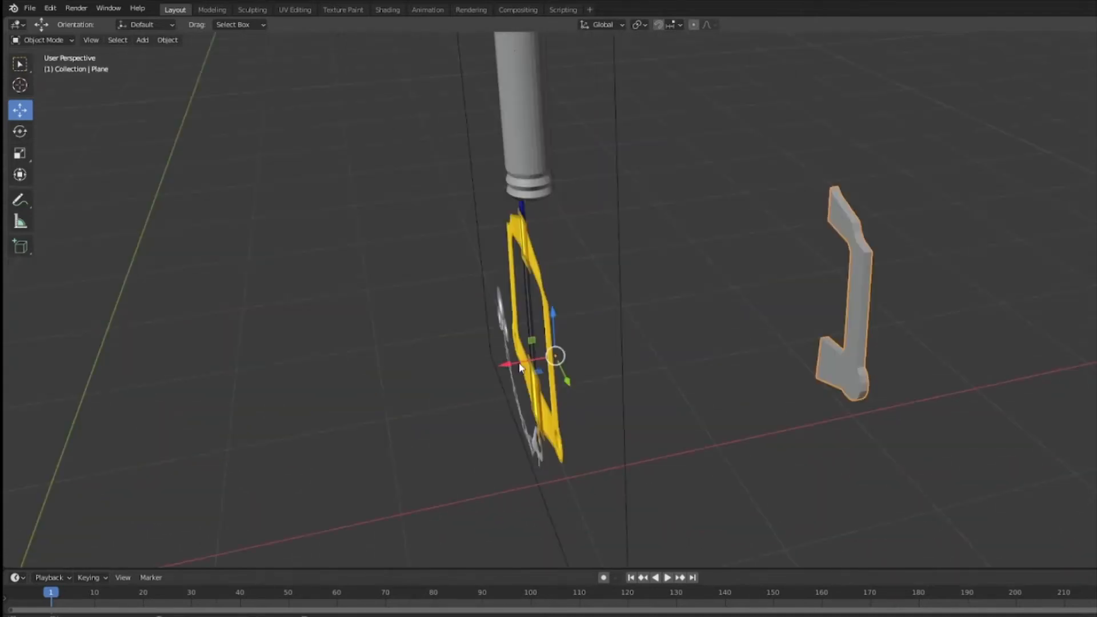
drag(516, 366, 156, 378)
drag(162, 378, 162, 378)
middle_drag(656, 355, 673, 370)
middle_drag(217, 469, 448, 389)
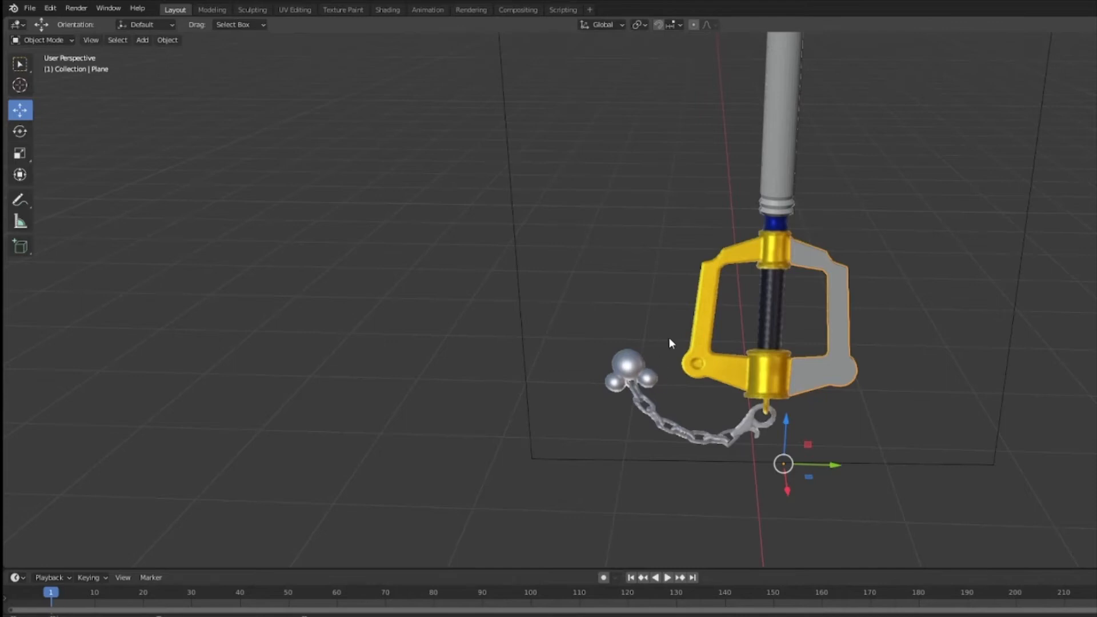
Duplicate the guard half and place the copy over the opposite side of the hilt.
key(shift+d)
click(719, 358)
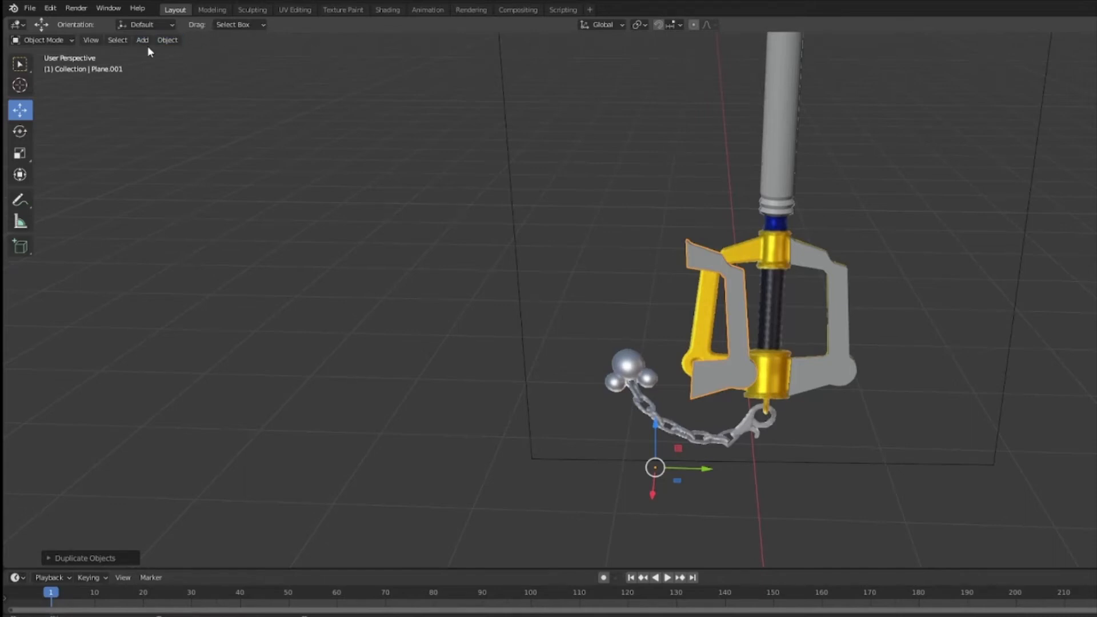
Try mirroring the duplicated guard half across the global X axis, and undo it.
right_click(738, 318)
mouse_move(738, 451)
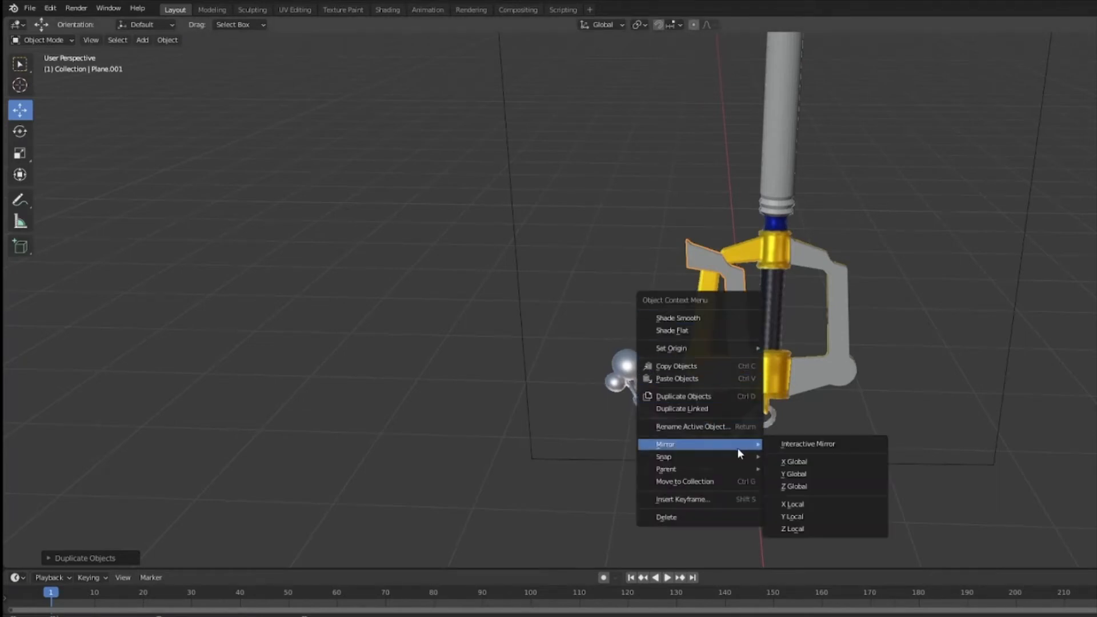
click(833, 466)
key(ctrl+z)
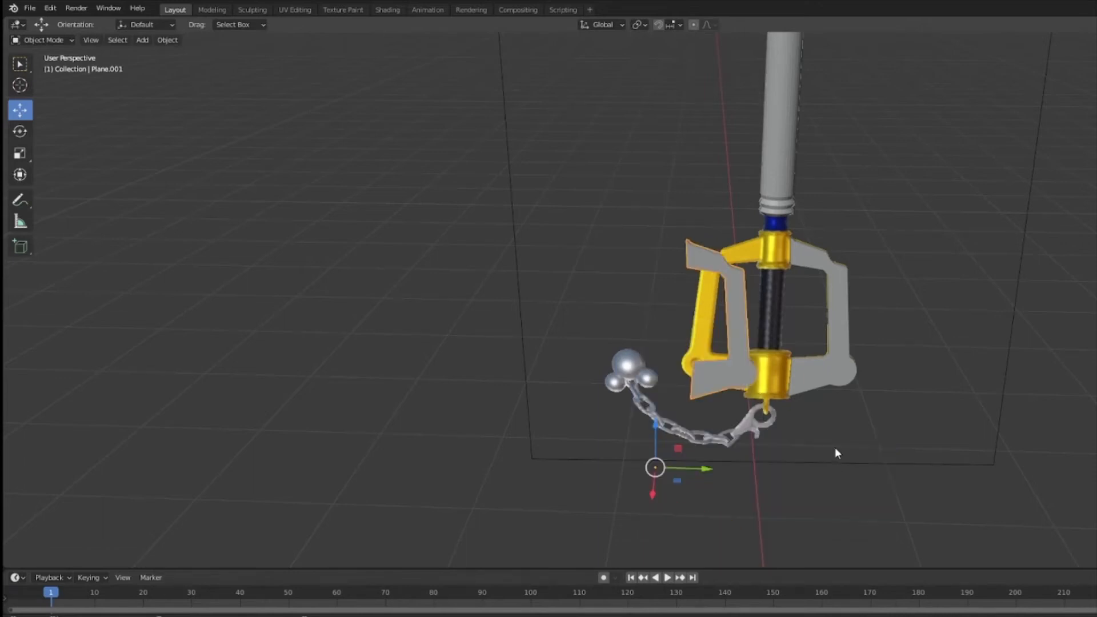
Mirror the duplicated guard half across the global Y axis and align it with the opposite side of the reference guard.
right_click(758, 386)
mouse_move(742, 386)
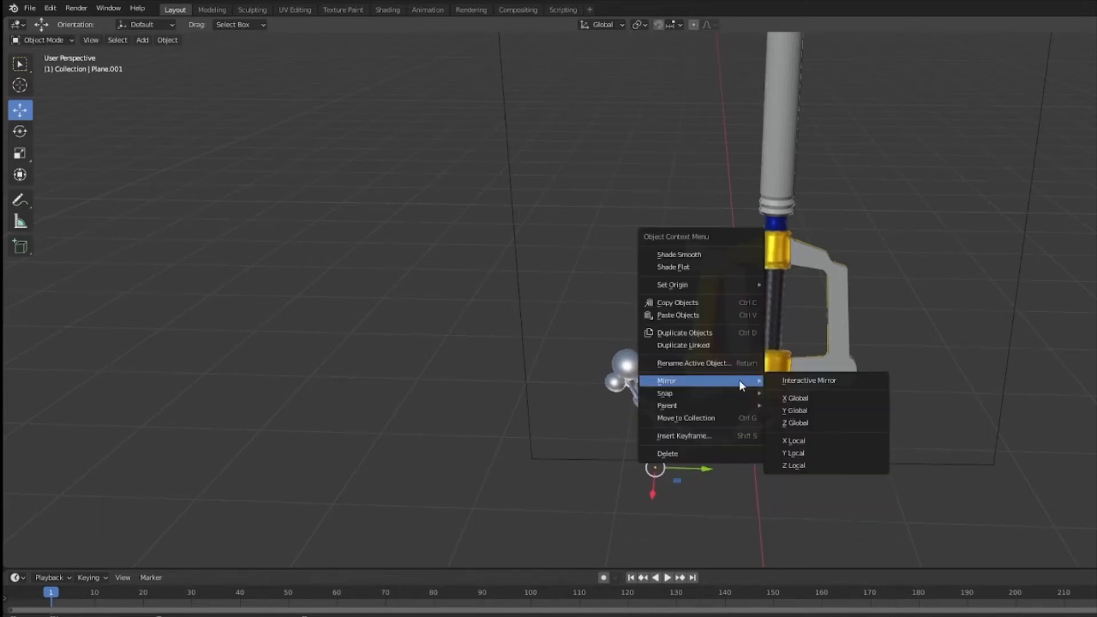
click(825, 415)
drag(707, 464, 847, 456)
middle_drag(857, 449, 890, 399)
drag(790, 324, 792, 318)
middle_drag(908, 323, 857, 377)
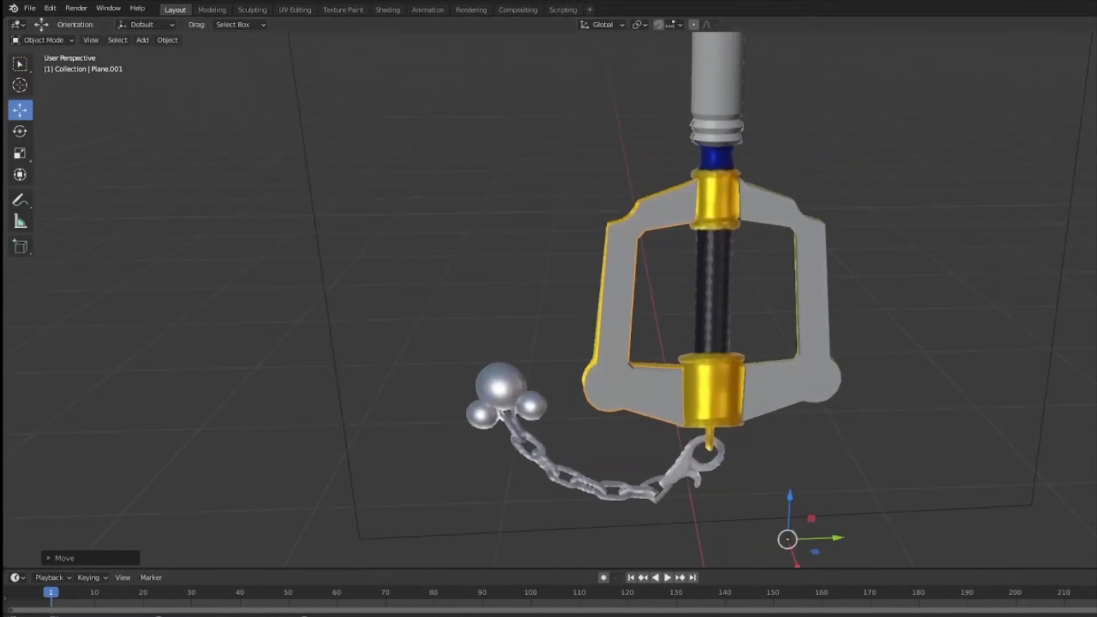
Hide the keyblade reference image so only the modelled parts remain in view.
shift+click(812, 298)
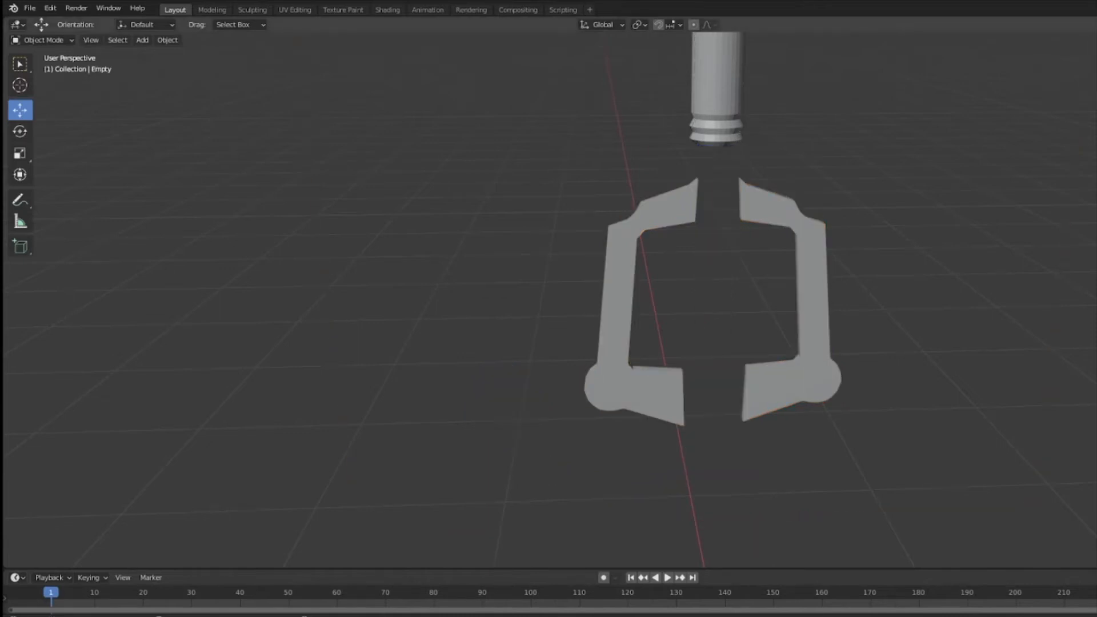
mouse_move(829, 205)
middle_down()
mouse_move(900, 196)
mouse_move(813, 191)
middle_up()
scroll(813, 190, up, 1)
shift+middle_drag(908, 354, 766, 343)
scroll(943, 434, up, 3)
shift+middle_drag(646, 271, 756, 332)
Select both guard halves and enter Edit Mode on them together.
click(755, 327)
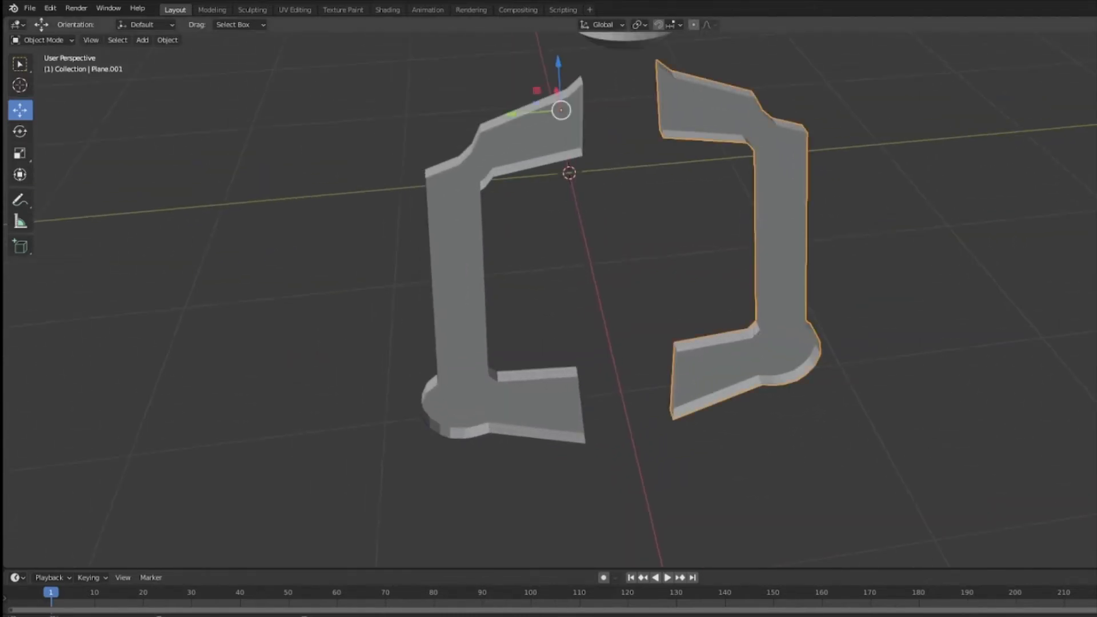
shift+click(462, 285)
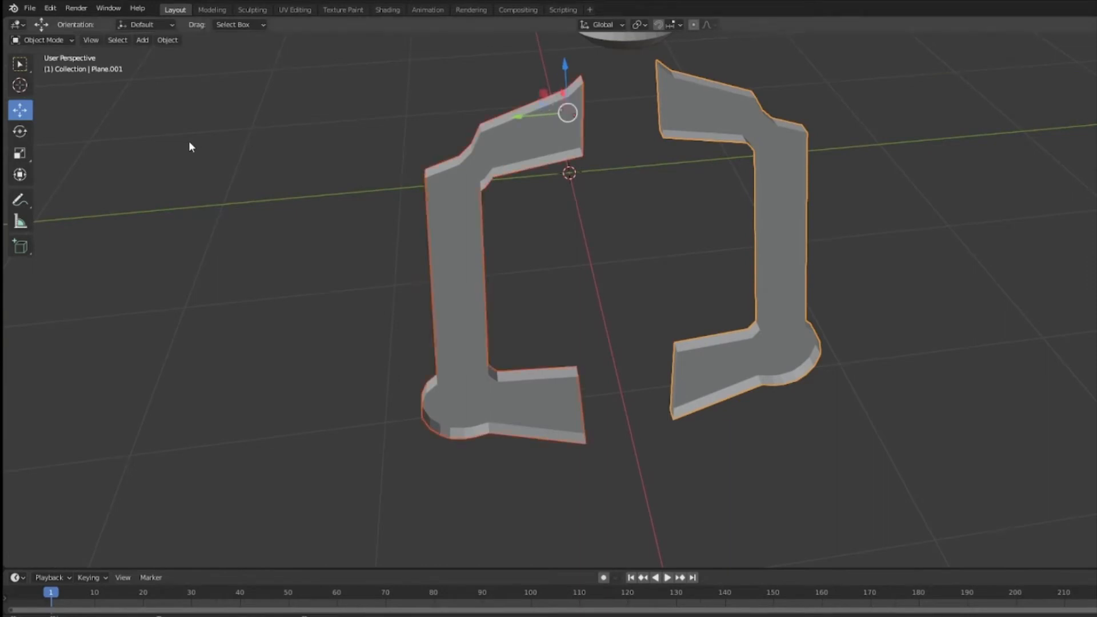
click(58, 39)
click(53, 64)
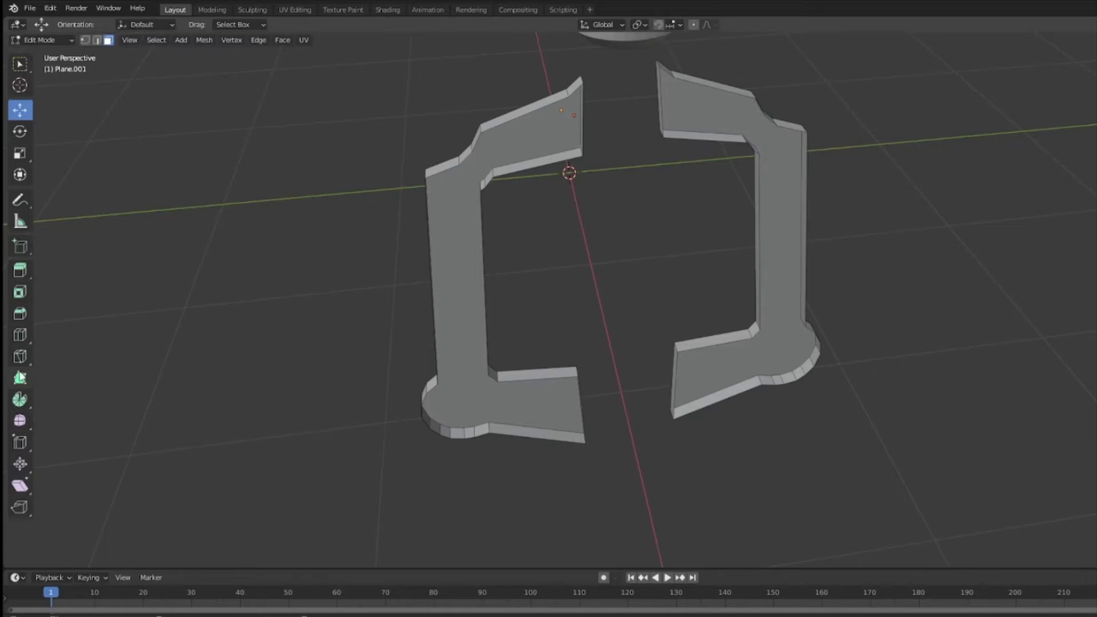
Select the open back edge loops of both guard halves in edge mode and close them with Fill.
middle_drag(136, 232, 322, 185)
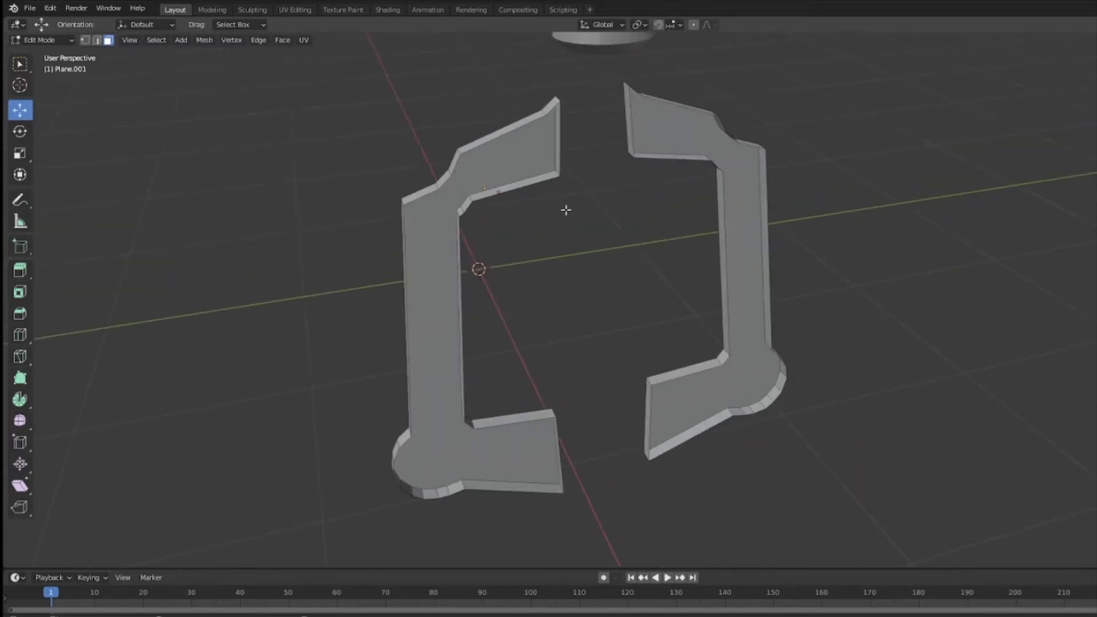
click(545, 183)
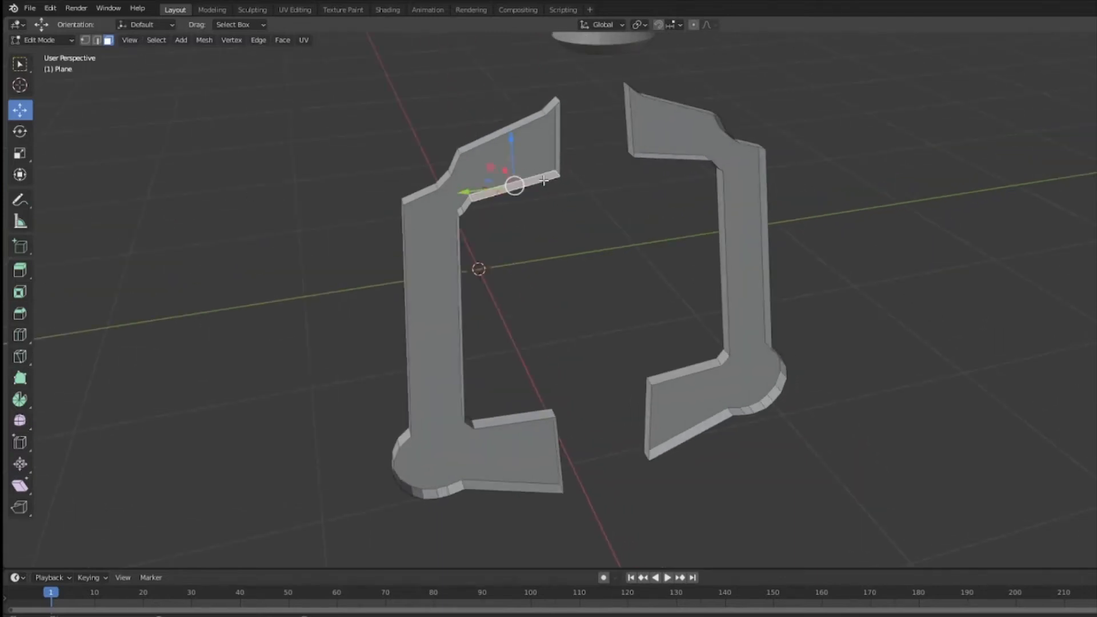
key(alt+a)
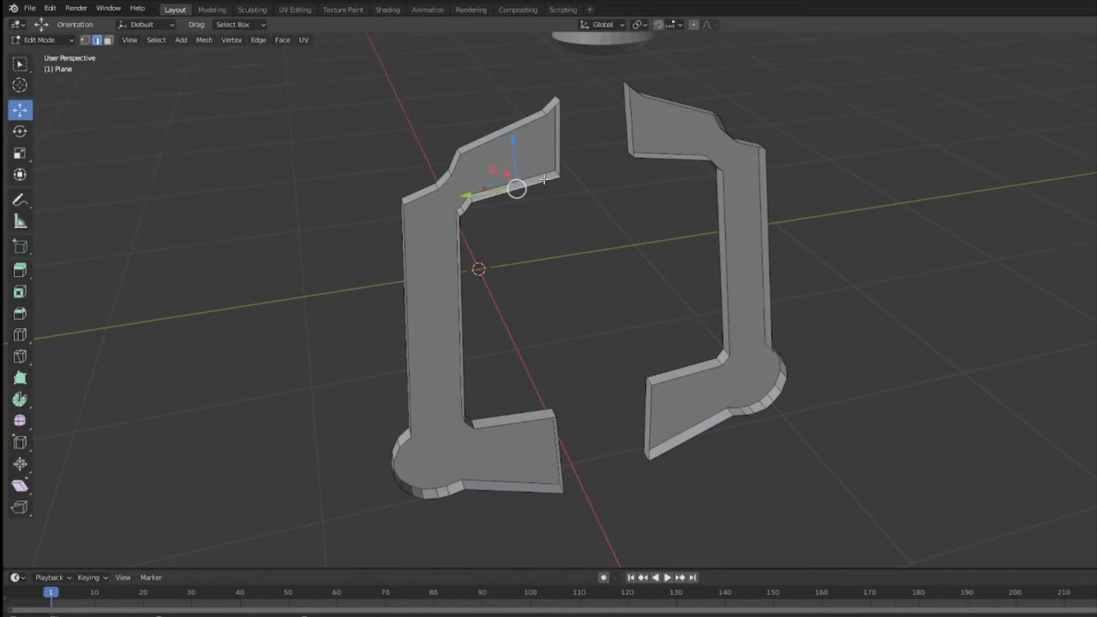
double_click(544, 180)
shift+double_click(682, 160)
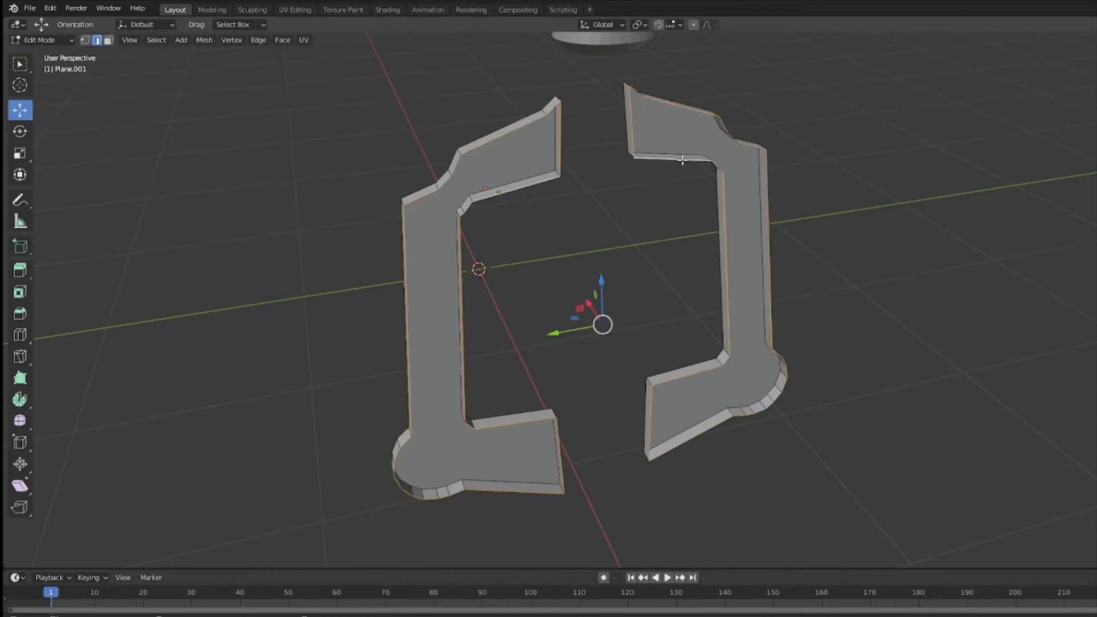
right_click(681, 159)
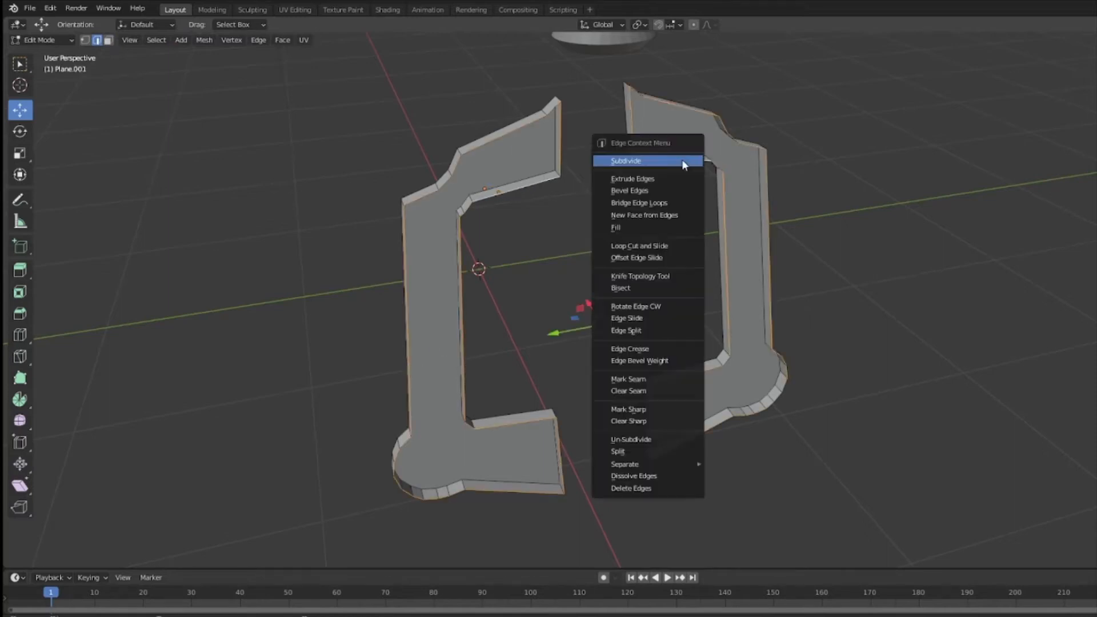
click(660, 229)
key(alt+a)
Select the triangulation edges across the original guard half's filled face, try deleting them, and undo the deletion.
middle_drag(521, 282, 533, 213)
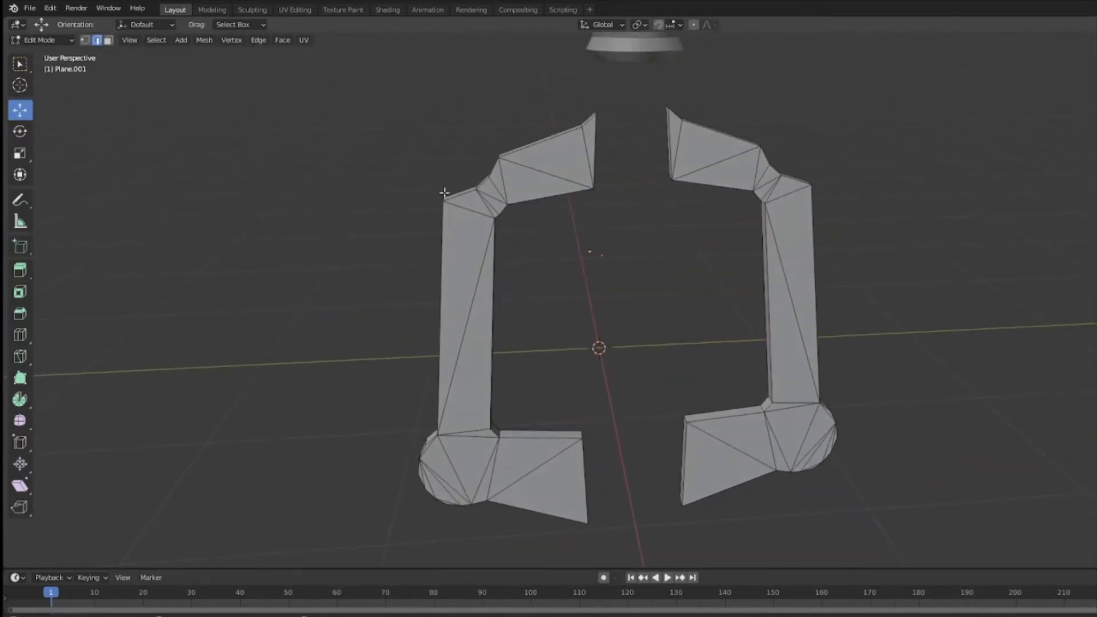
shift+click(580, 152)
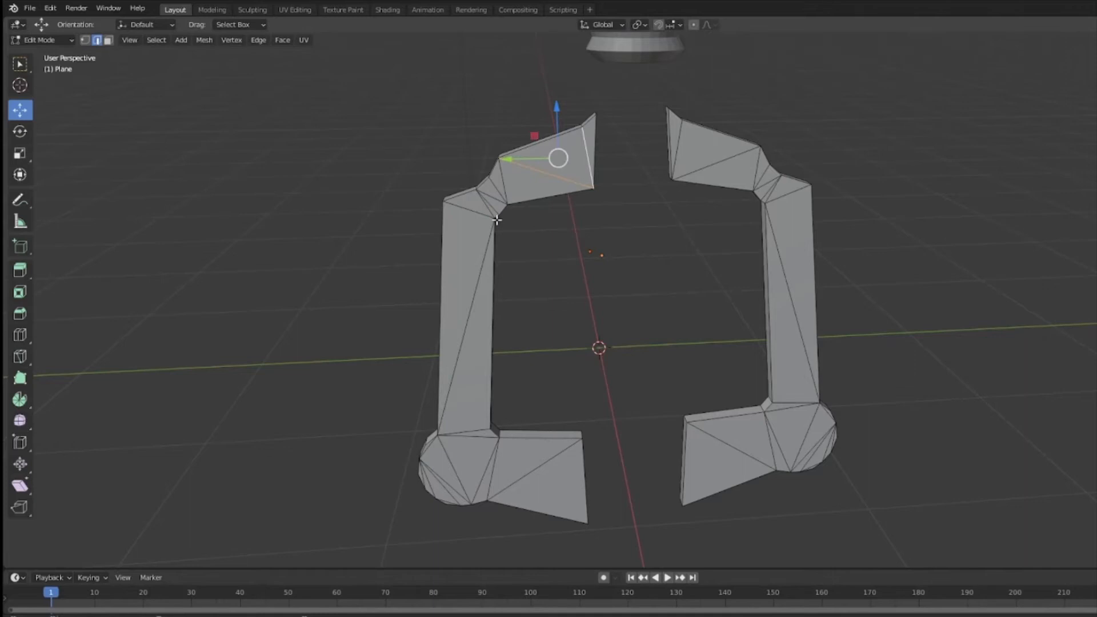
shift+click(503, 188)
shift+click(498, 192)
shift+click(495, 197)
shift+click(490, 202)
shift+click(487, 205)
shift+click(477, 212)
shift+click(478, 333)
shift+click(468, 434)
shift+click(483, 437)
shift+click(490, 454)
shift+click(449, 480)
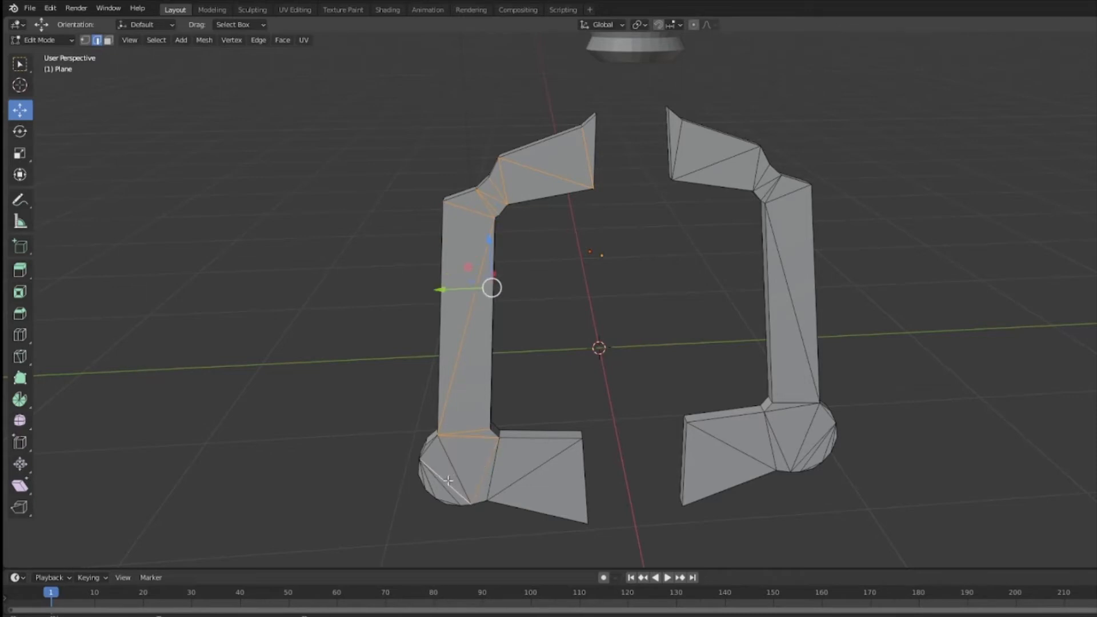
shift+click(433, 485)
shift+click(431, 487)
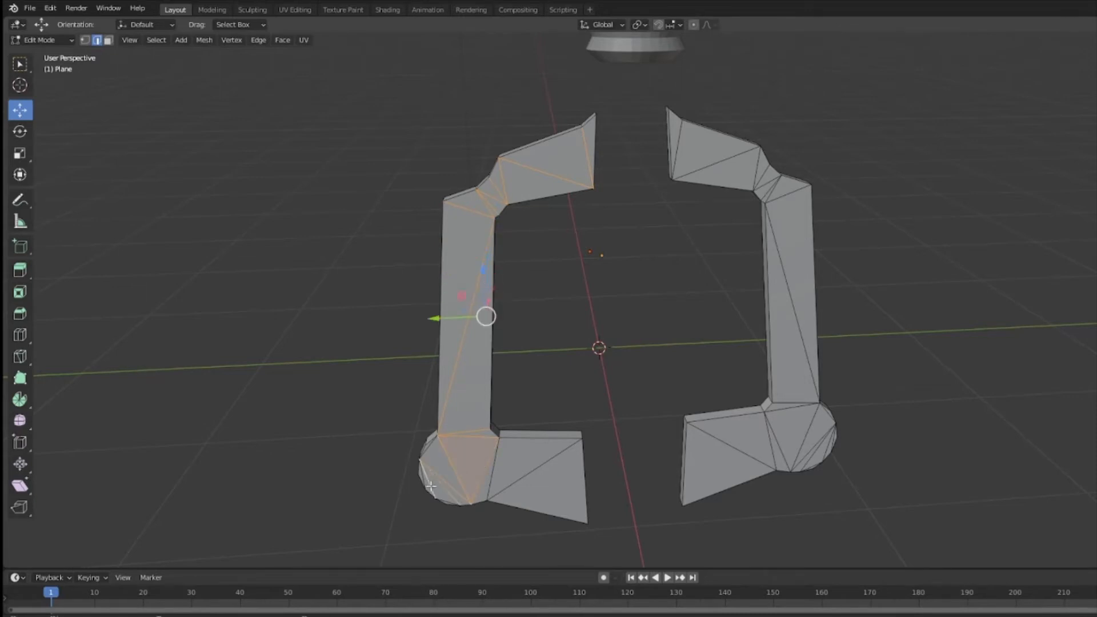
shift+click(518, 480)
shift+click(711, 438)
right_click(659, 344)
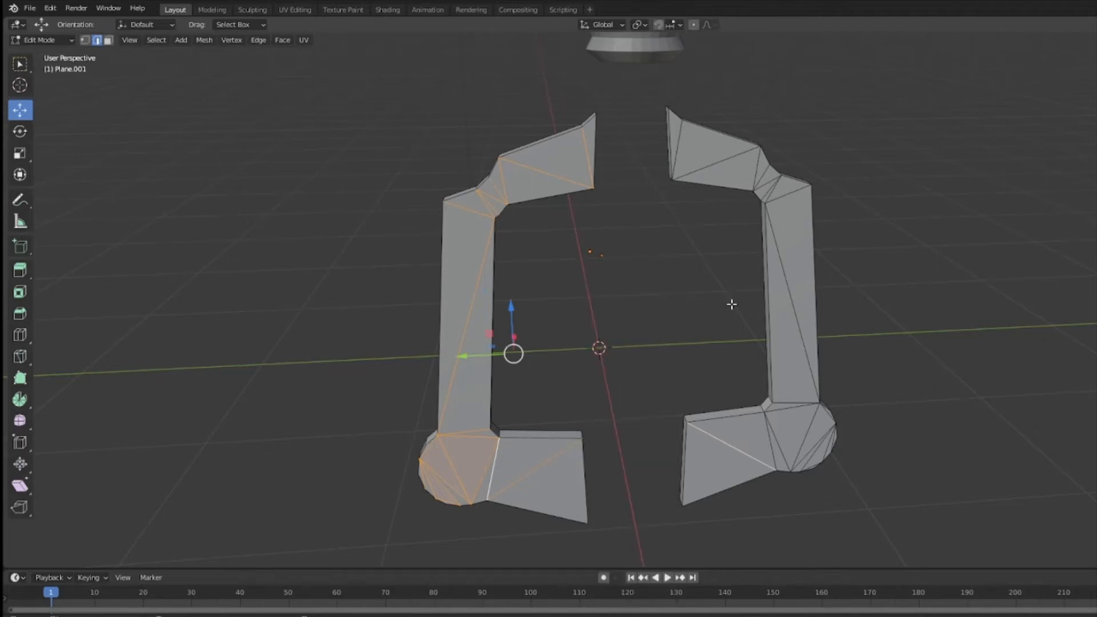
key(x)
click(704, 276)
key(ctrl+z)
Try another deletion option on the selected guard edges and undo the resulting changes.
middle_drag(620, 276, 534, 212)
key(x)
click(516, 204)
middle_drag(661, 299, 215, 171)
key(ctrl+z)
key(ctrl+z)
drag(504, 158, 563, 163)
key(ctrl+z)
key(ctrl+z)
middle_drag(681, 222, 768, 433)
Select edges on the mirrored half, extend the selection to both guard halves, try subdividing everything, and undo it.
scroll(769, 433, up, 1)
click(872, 180)
shift+click(829, 165)
shift+click(927, 197)
shift+click(939, 209)
shift+click(935, 208)
click(1001, 324)
middle_drag(1000, 323, 705, 464)
click(704, 465)
right_click(656, 482)
drag(536, 102, 1095, 615)
right_click(849, 420)
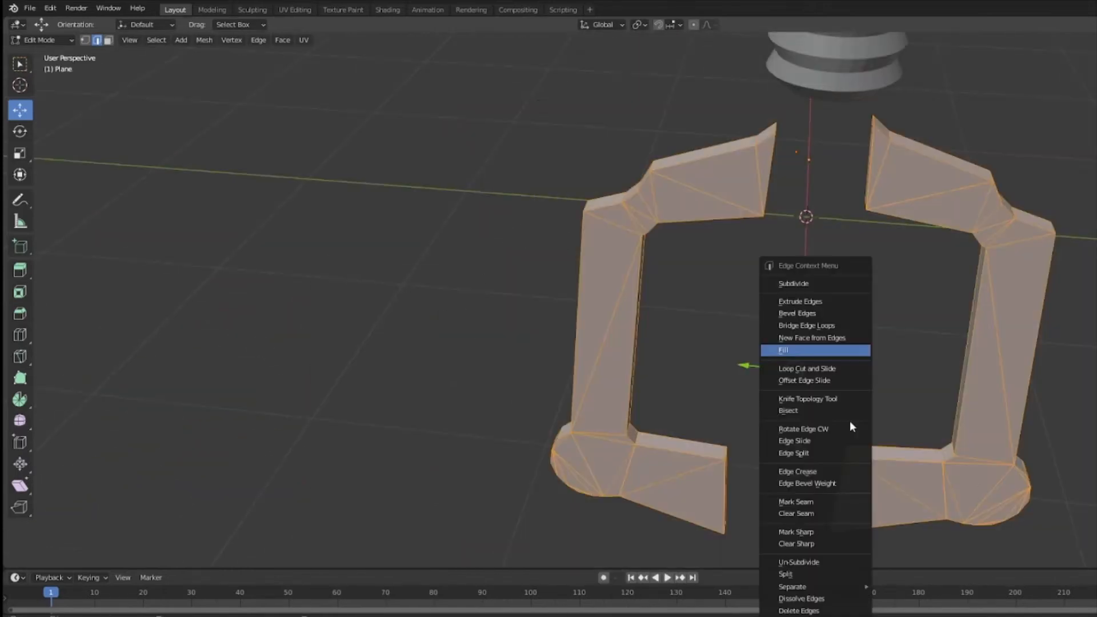
click(859, 285)
key(ctrl+z)
Dissolve the diagonal edge across the lower arm of the original guard half's filled face.
click(702, 407)
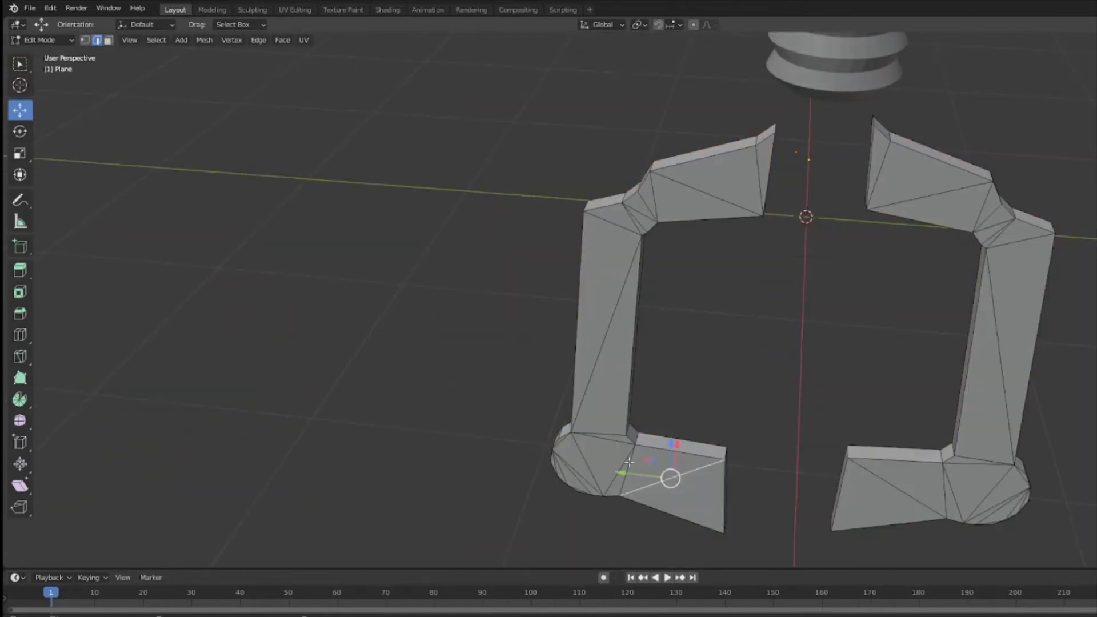
key(x)
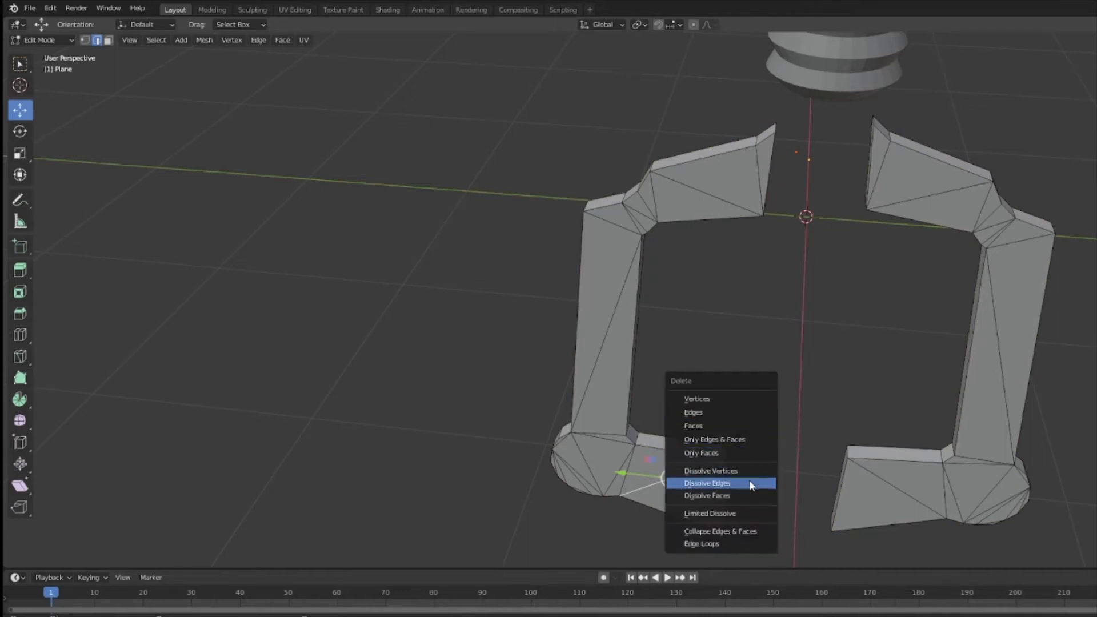
click(750, 483)
click(762, 449)
Select the remaining diagonal edges on the original guard half's filled face, from the rounded corner to the upper arm.
click(615, 486)
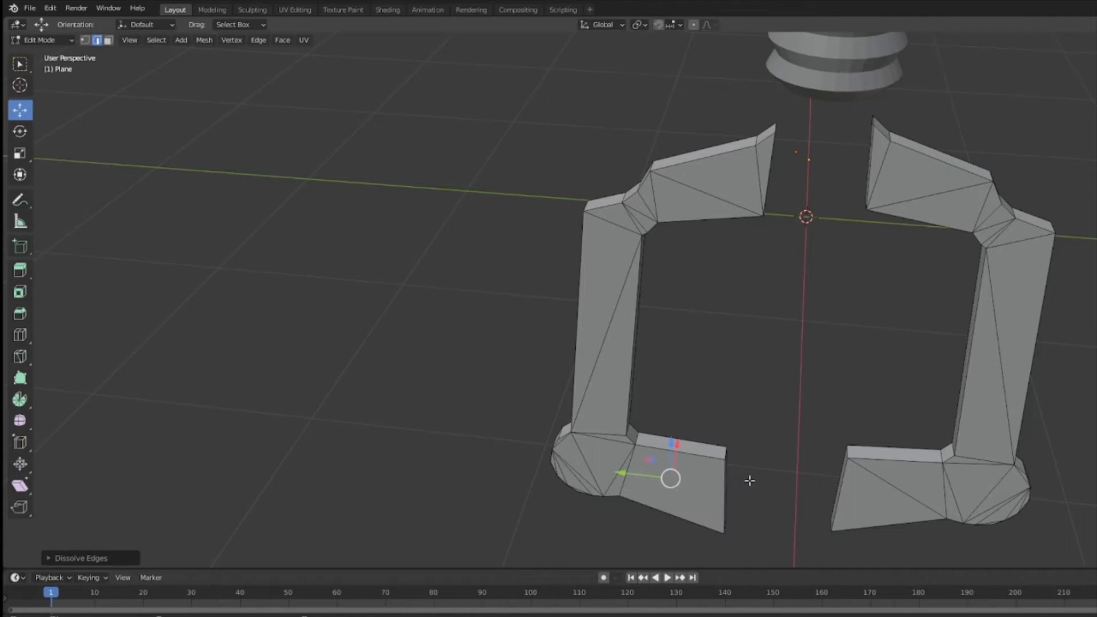
click(594, 487)
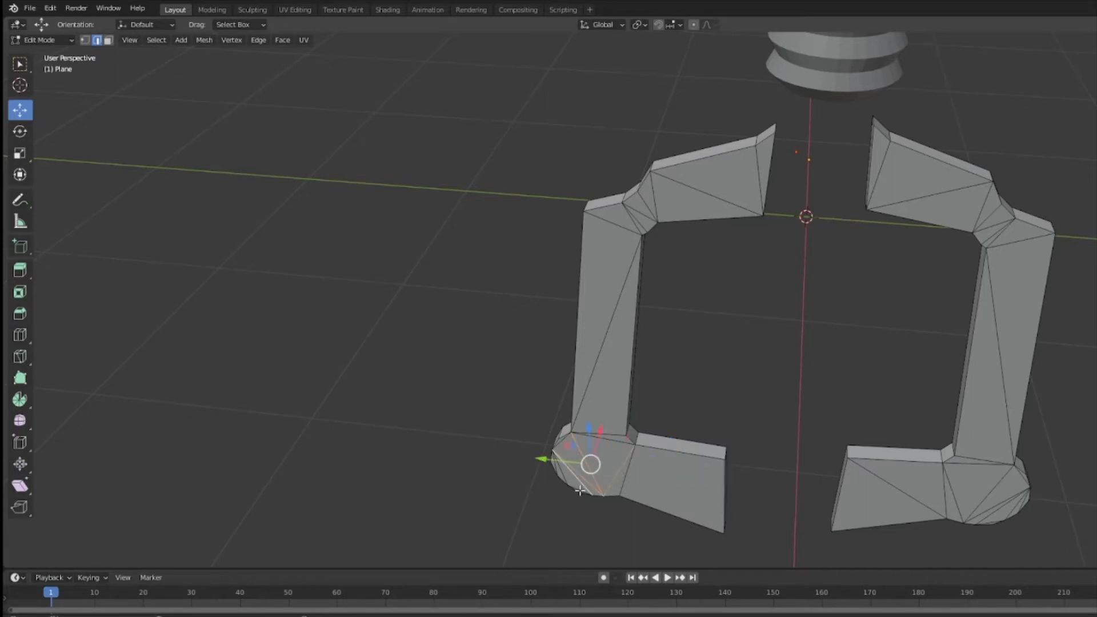
shift+click(593, 397)
shift+click(644, 217)
shift+click(636, 221)
shift+click(651, 217)
shift+click(712, 196)
Try deleting the original half's selected diagonal edges, and undo the deletion.
right_click(731, 261)
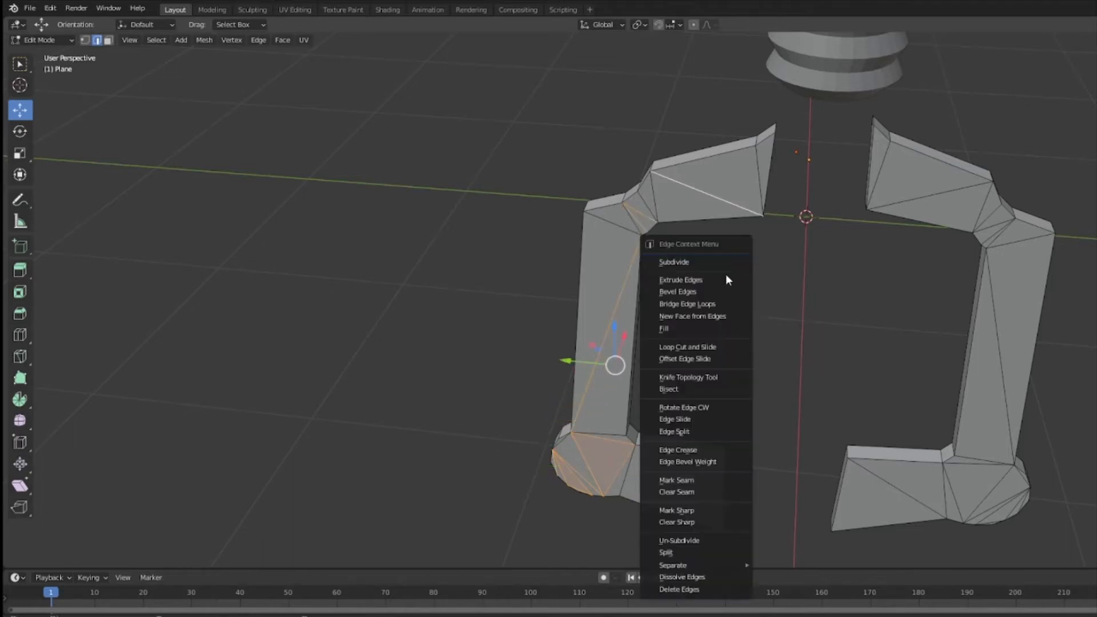
right_click(660, 368)
key(x)
click(764, 287)
key(ctrl+z)
Dissolve the selected diagonal edges on the original guard half.
right_click(758, 280)
key(x)
click(790, 345)
Select the diagonal edges on the mirrored guard half's filled face, from the upper arm through the rounded corner and lower arm.
middle_drag(796, 355, 721, 359)
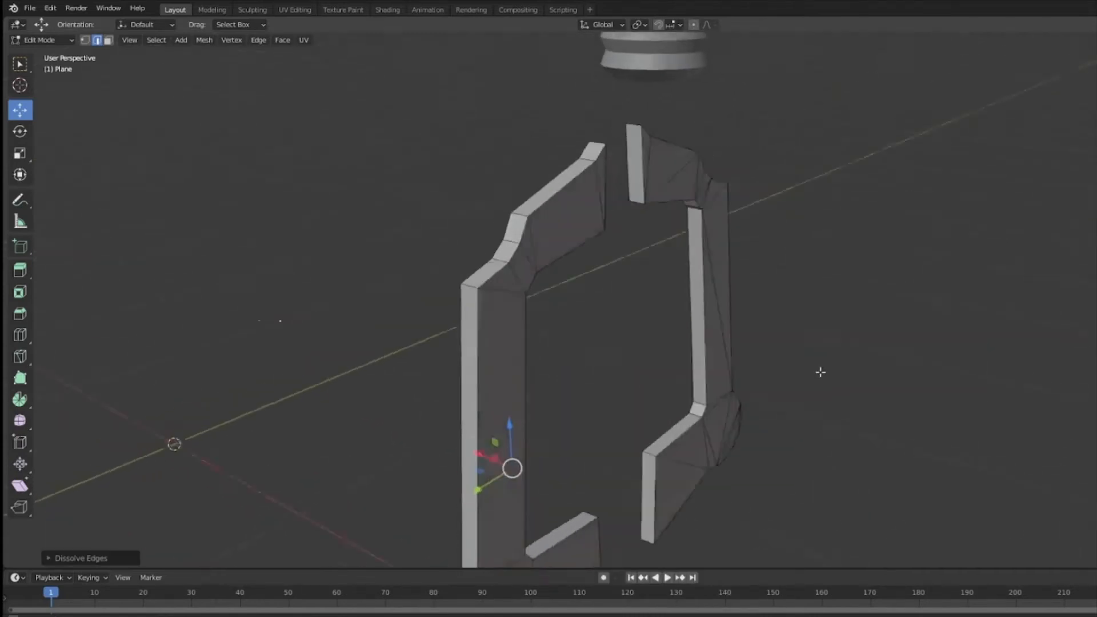
scroll(795, 306, up, 3)
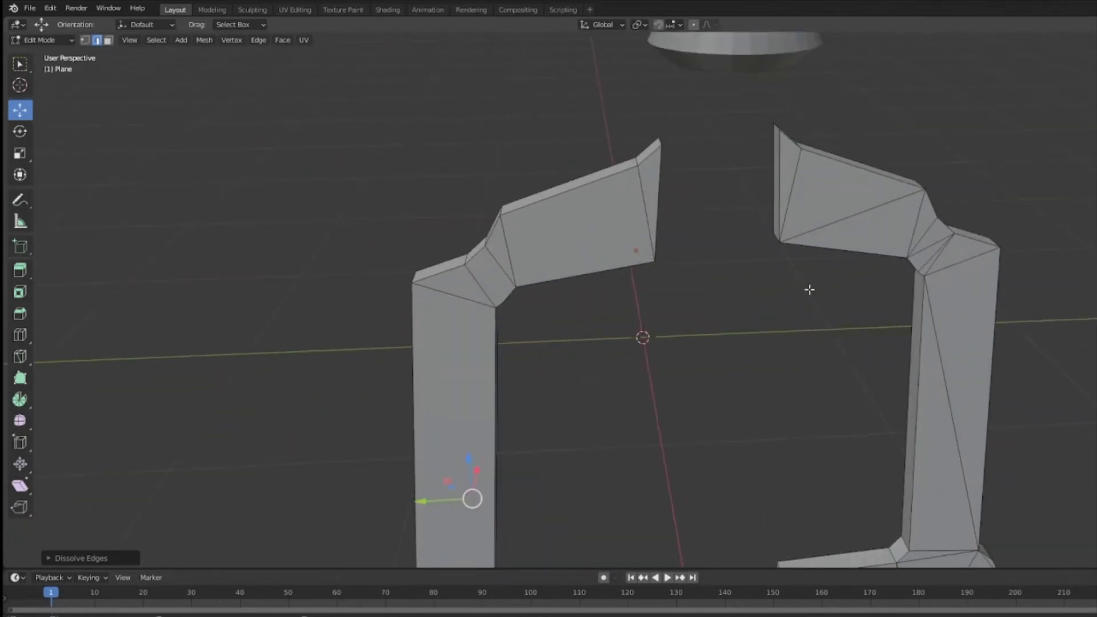
click(869, 218)
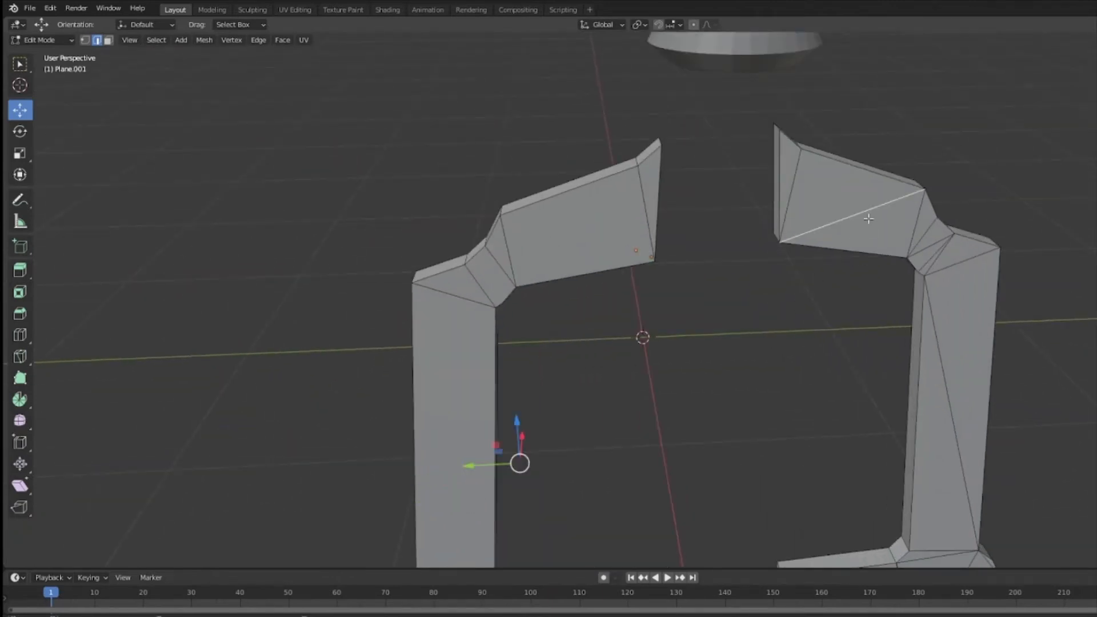
shift+click(923, 247)
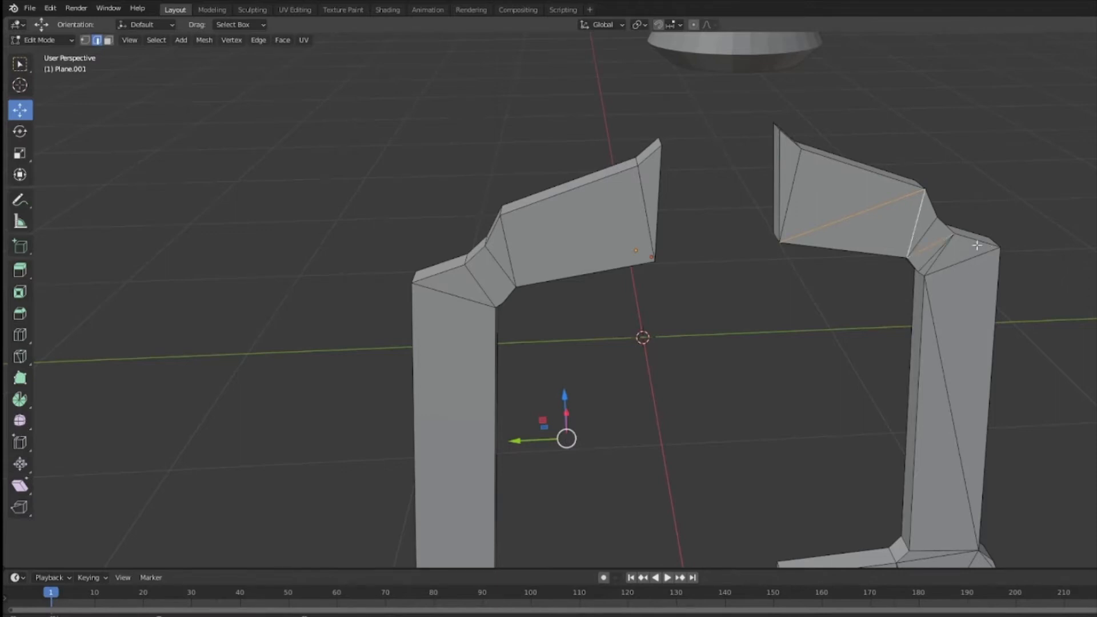
shift+click(957, 334)
middle_drag(1071, 535, 1056, 371)
shift+click(882, 450)
shift+click(931, 443)
shift+click(967, 445)
shift+click(977, 451)
shift+click(986, 451)
shift+click(1001, 448)
shift+click(1010, 442)
shift+click(974, 477)
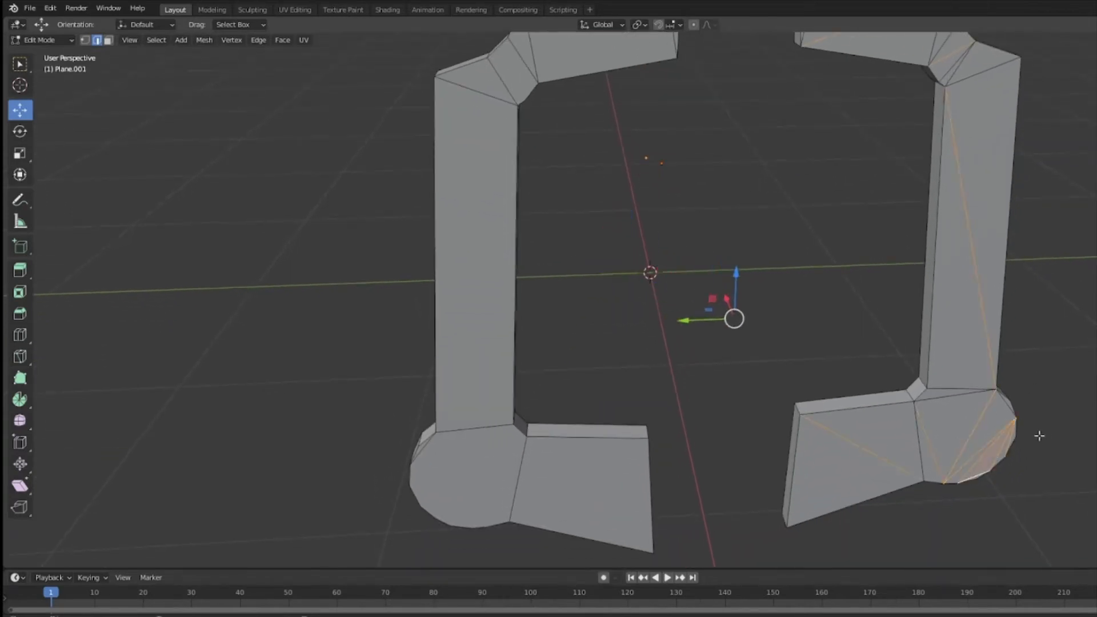
Try deleting the mirrored half's selected diagonal edges, and undo the deletion.
right_click(769, 321)
key(Escape)
key(x)
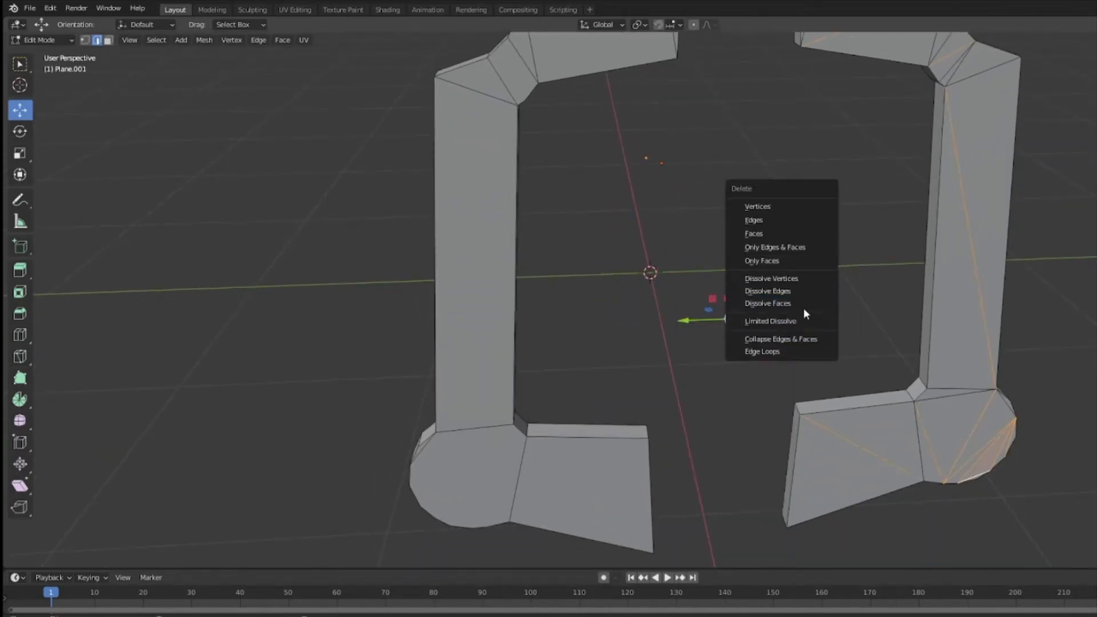
click(794, 216)
key(ctrl+z)
Dissolve the selected diagonal edges on the mirrored guard half.
right_click(803, 246)
key(Escape)
key(x)
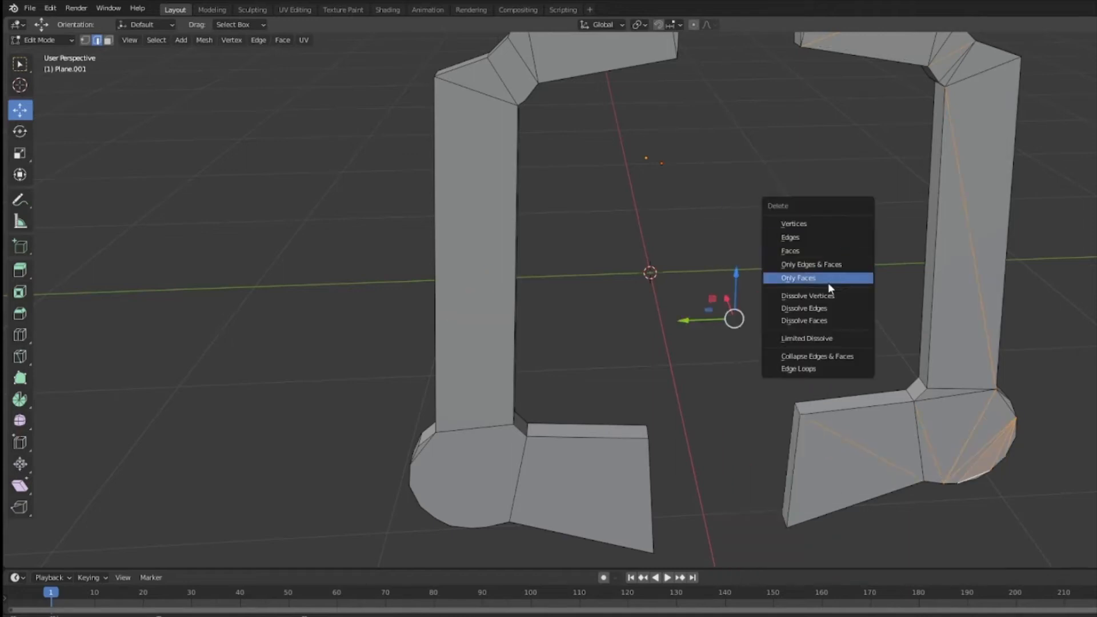
click(831, 308)
middle_drag(832, 309, 808, 312)
Dissolve the remaining seam edges across the front faces of both guard halves, at the lower rounded corners and upper arms.
click(1000, 429)
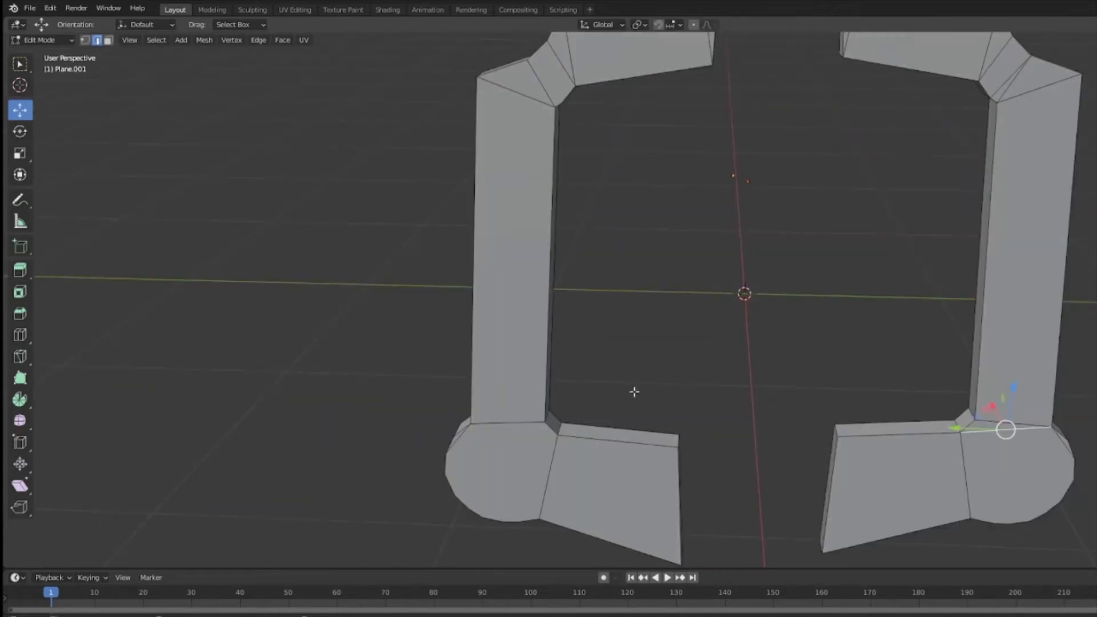
click(460, 439)
shift+click(988, 437)
middle_drag(967, 242, 992, 197)
shift+click(993, 196)
key(x)
click(832, 152)
middle_drag(765, 320, 711, 356)
key(x)
click(694, 416)
middle_drag(694, 416, 891, 473)
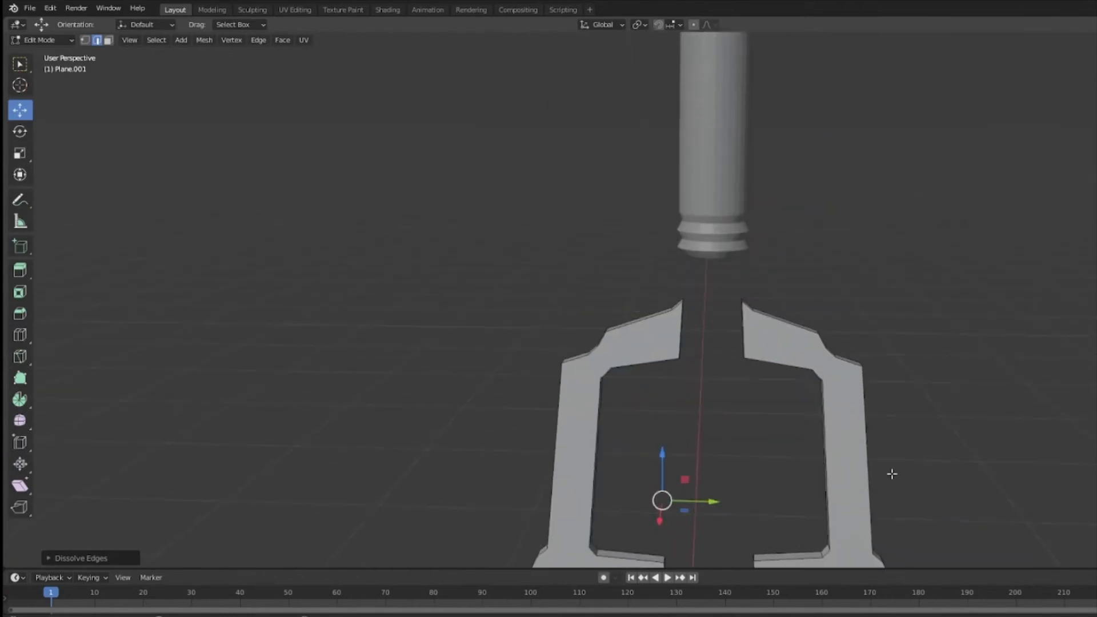
Return to Object Mode and move a guard half in depth until it lines up with the other half.
scroll(890, 454, up, 1)
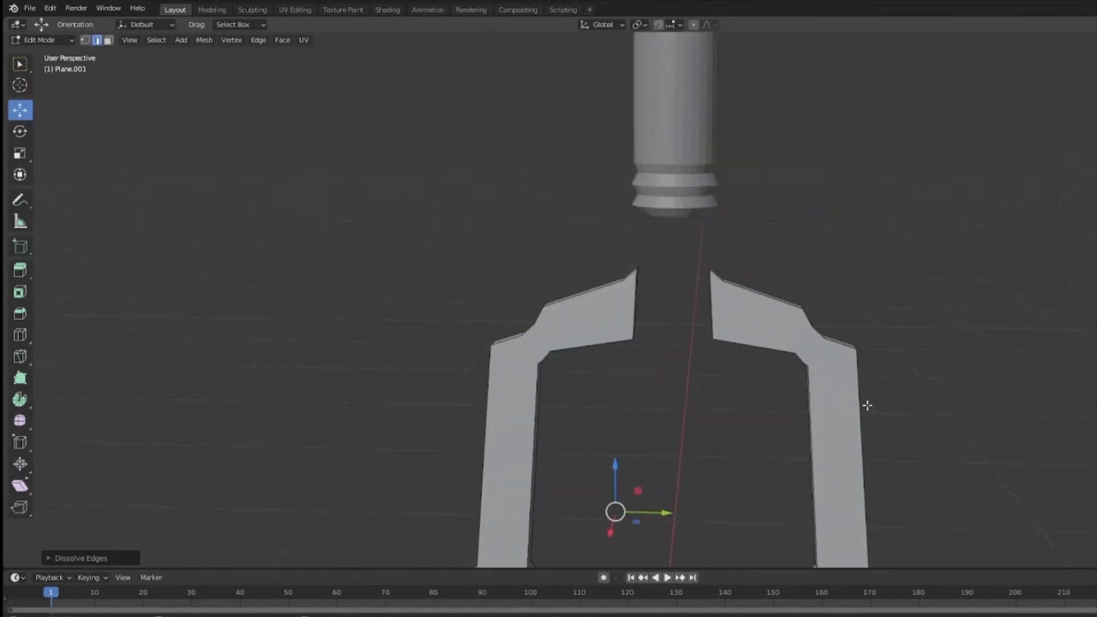
click(868, 404)
middle_drag(793, 353, 814, 415)
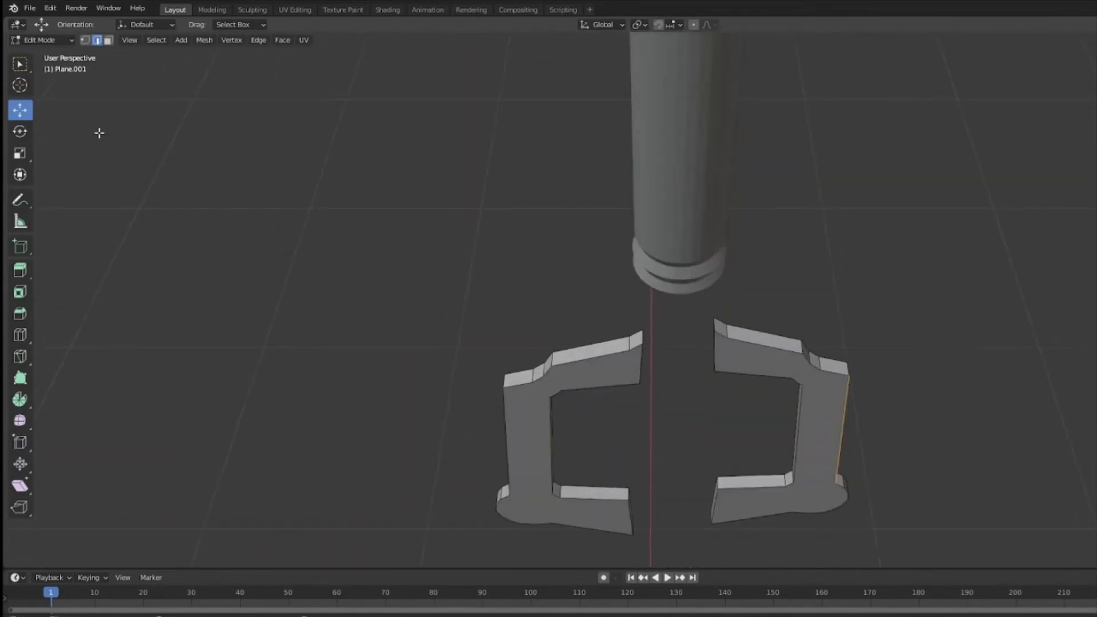
middle_drag(402, 221, 394, 242)
click(50, 40)
click(58, 54)
middle_drag(762, 300, 864, 310)
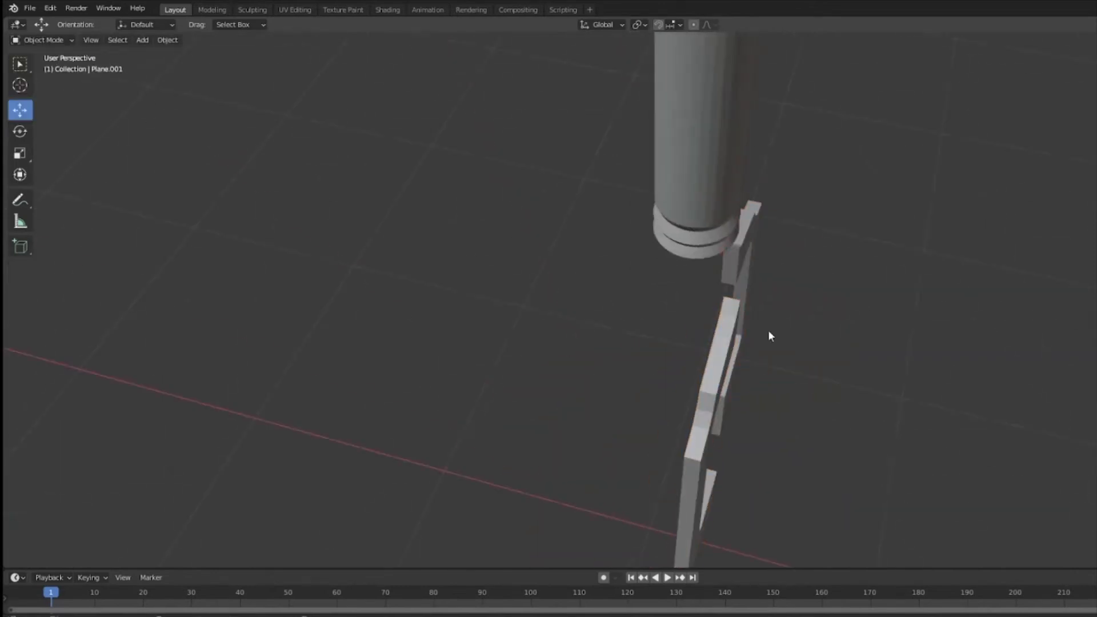
drag(1092, 531, 1085, 529)
middle_drag(880, 372, 240, 500)
middle_drag(364, 438, 351, 411)
drag(159, 414, 154, 413)
middle_drag(274, 411, 344, 383)
drag(344, 383, 344, 388)
middle_drag(491, 368, 680, 324)
Reposition the guard half vertically and sideways so its arms meet the gold collars in the reference image.
scroll(714, 349, up, 6)
shift+middle_drag(717, 388, 757, 257)
scroll(757, 257, down, 6)
shift+middle_drag(785, 451, 805, 310)
drag(823, 309, 826, 297)
middle_drag(851, 248, 834, 273)
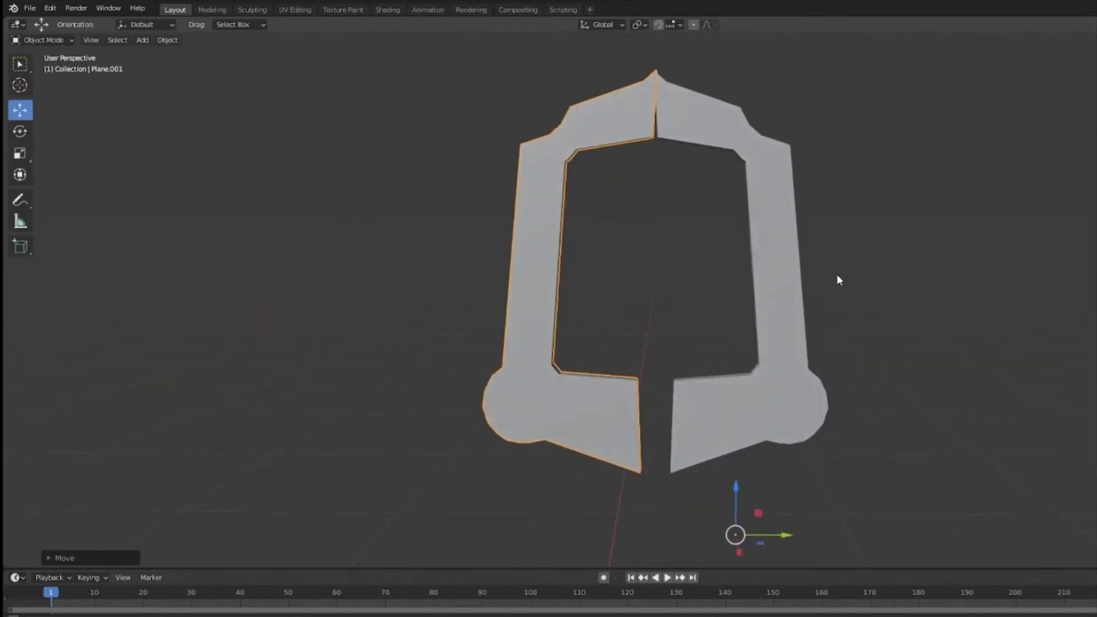
drag(734, 507, 663, 546)
shift+middle_drag(765, 349, 824, 309)
scroll(838, 436, down, 1)
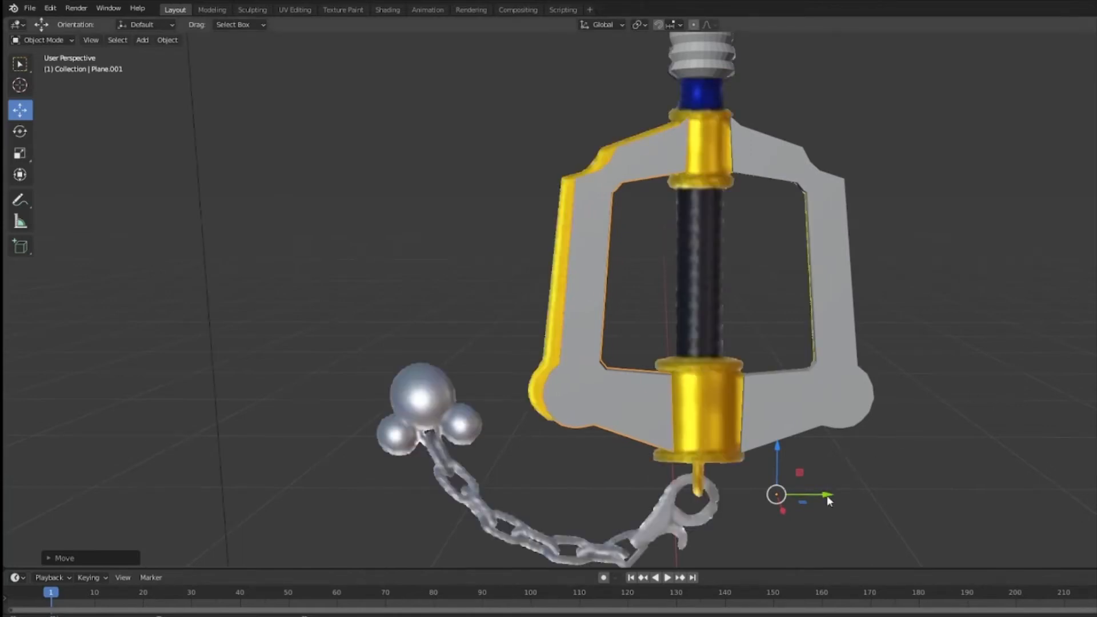
drag(827, 495, 795, 497)
Edit both guard halves and select one half's back faces, from the upper arm down to the lower rounded corner.
middle_drag(914, 320, 906, 375)
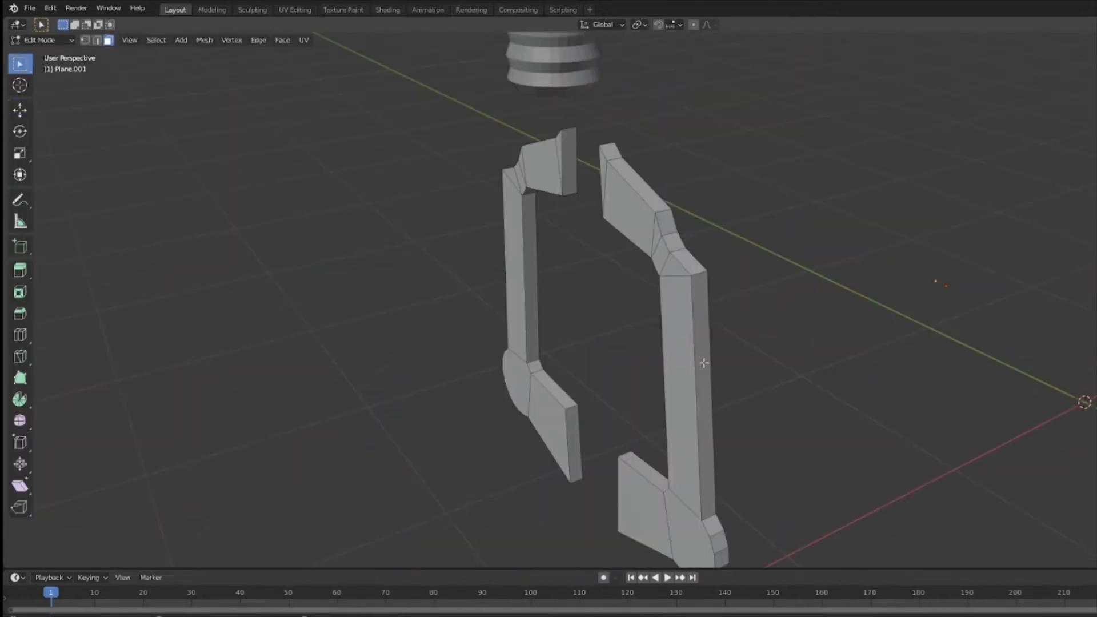
click(681, 355)
shift+click(663, 255)
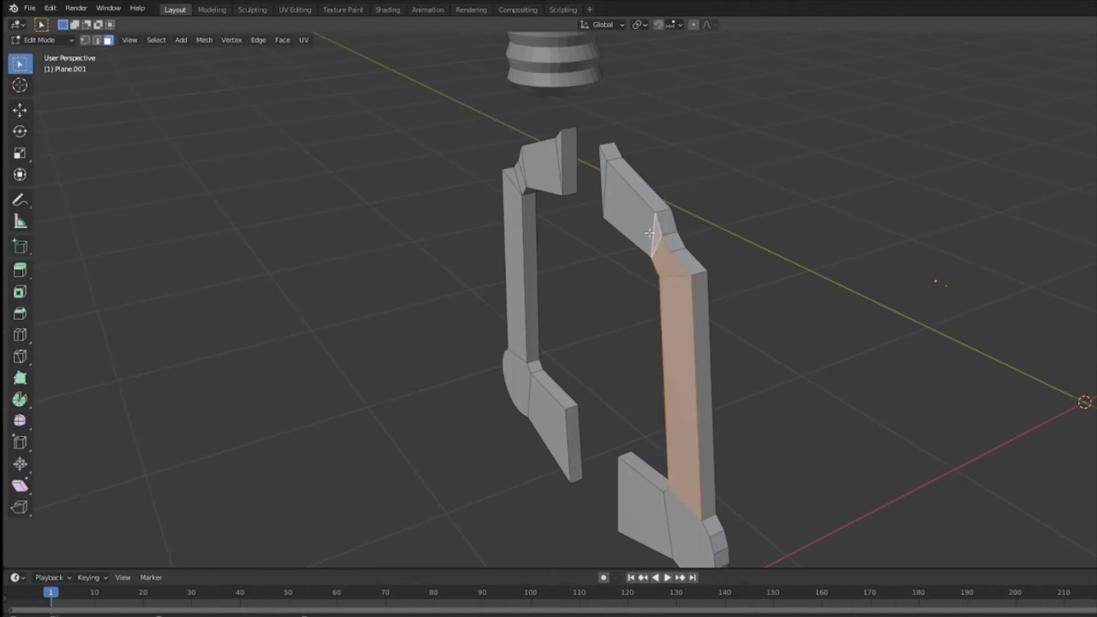
shift+click(634, 210)
shift+click(604, 170)
shift+click(651, 515)
shift+click(689, 529)
Add the other guard half's back faces to the selection, from the lower arm up to the upper arm's tip.
middle_drag(516, 375, 567, 404)
shift+click(437, 465)
shift+click(393, 452)
shift+click(390, 389)
shift+click(379, 234)
shift+click(356, 226)
shift+click(385, 220)
shift+click(461, 188)
shift+click(462, 188)
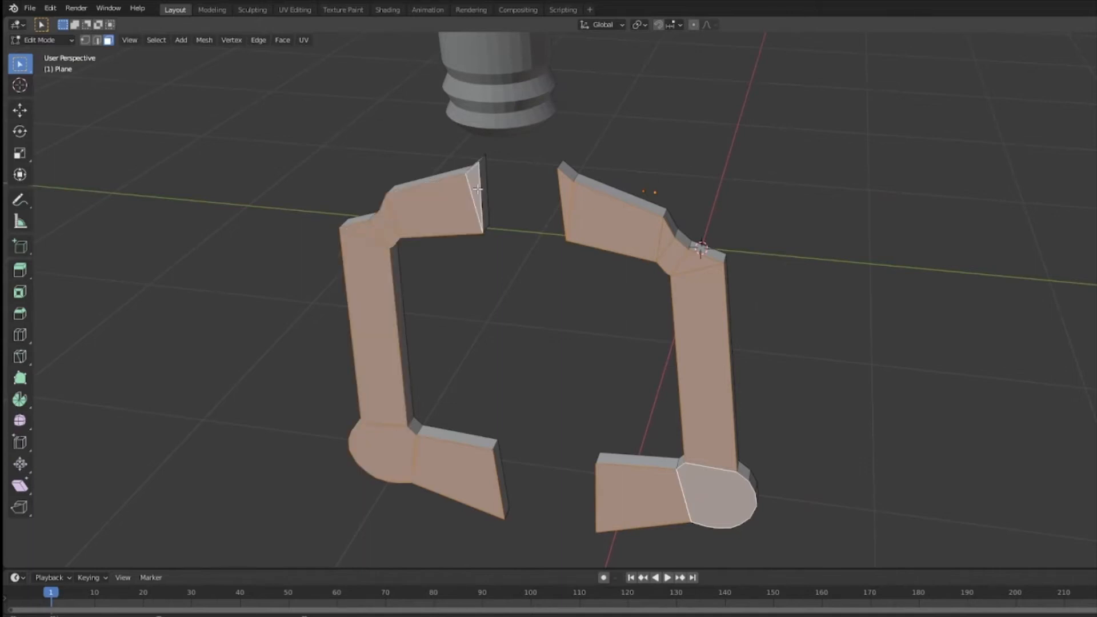
middle_drag(475, 206, 572, 319)
Thicken both guard halves by moving the selected back faces outward along the X axis.
key(shift+space)
key(s)
mouse_move(598, 333)
mouse_down()
mouse_move(580, 343)
mouse_move(594, 336)
mouse_up()
click(19, 108)
middle_drag(594, 335, 714, 346)
drag(731, 318, 727, 314)
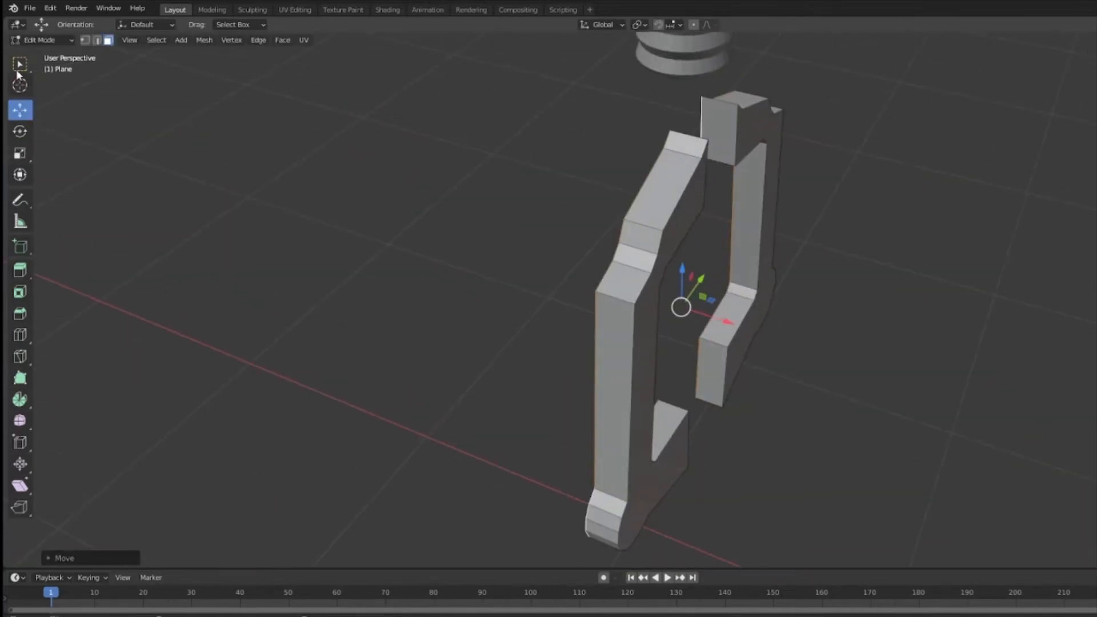
middle_drag(651, 215, 487, 220)
drag(635, 466, 656, 457)
middle_drag(714, 448, 692, 455)
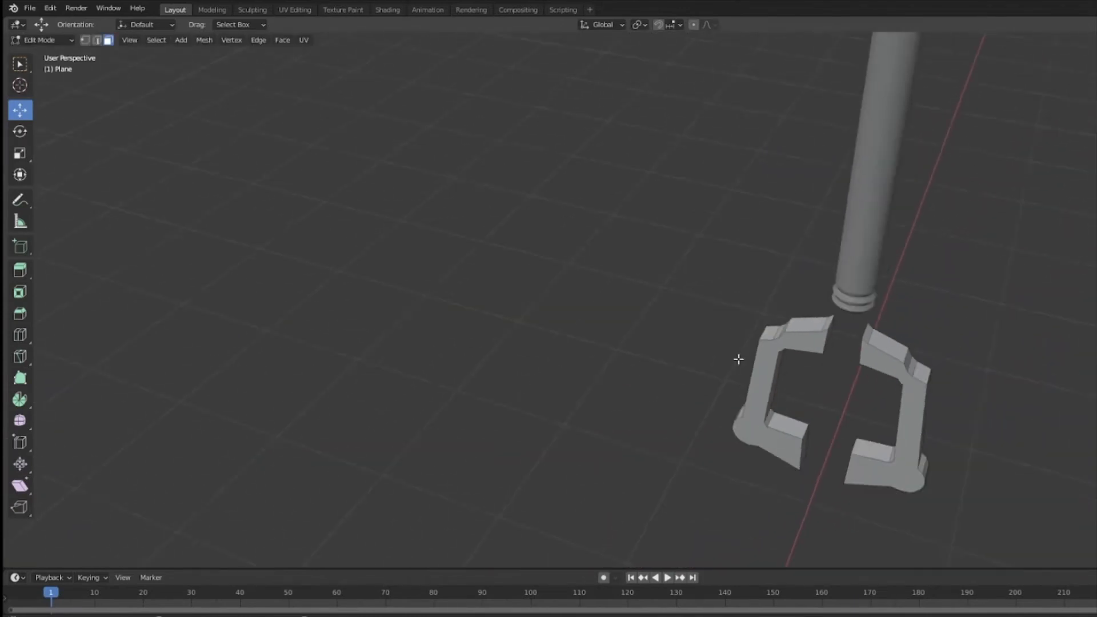
Select both guard halves in Object Mode and move them along X to align beneath the shaft.
key(l)
click(52, 40)
click(47, 54)
click(806, 340)
shift+click(885, 350)
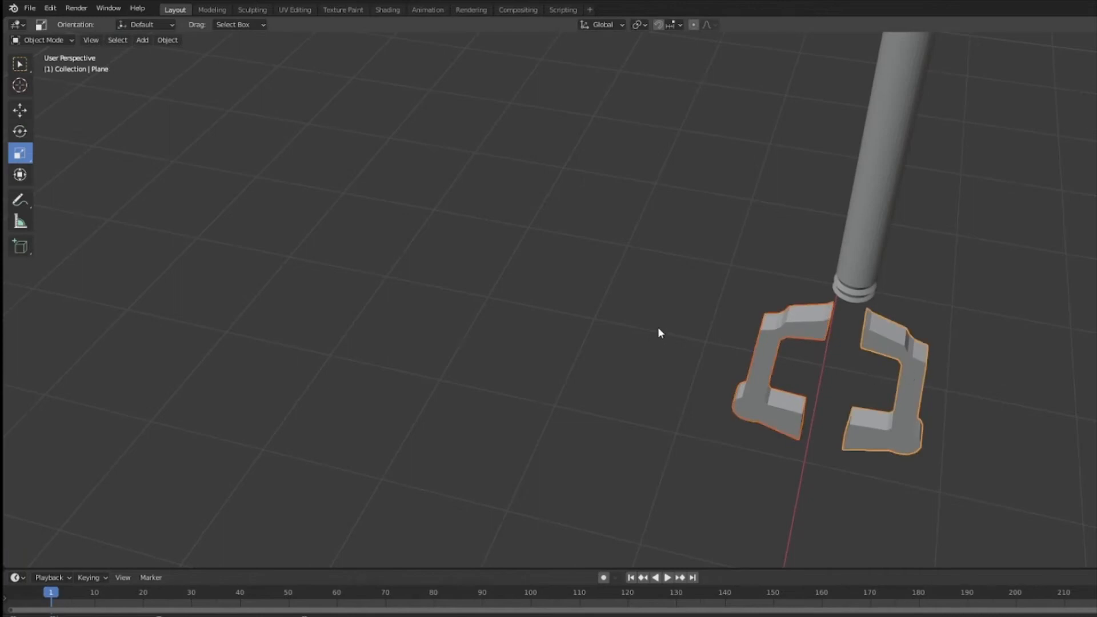
middle_drag(655, 328, 812, 340)
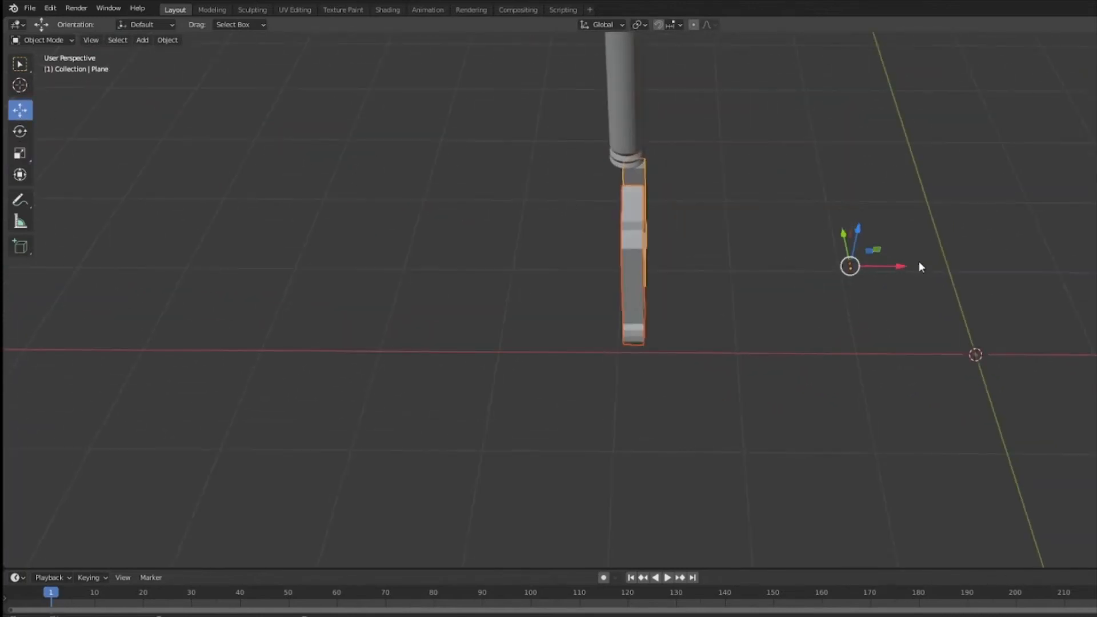
drag(899, 266, 891, 266)
middle_drag(781, 240, 879, 285)
drag(883, 379, 878, 367)
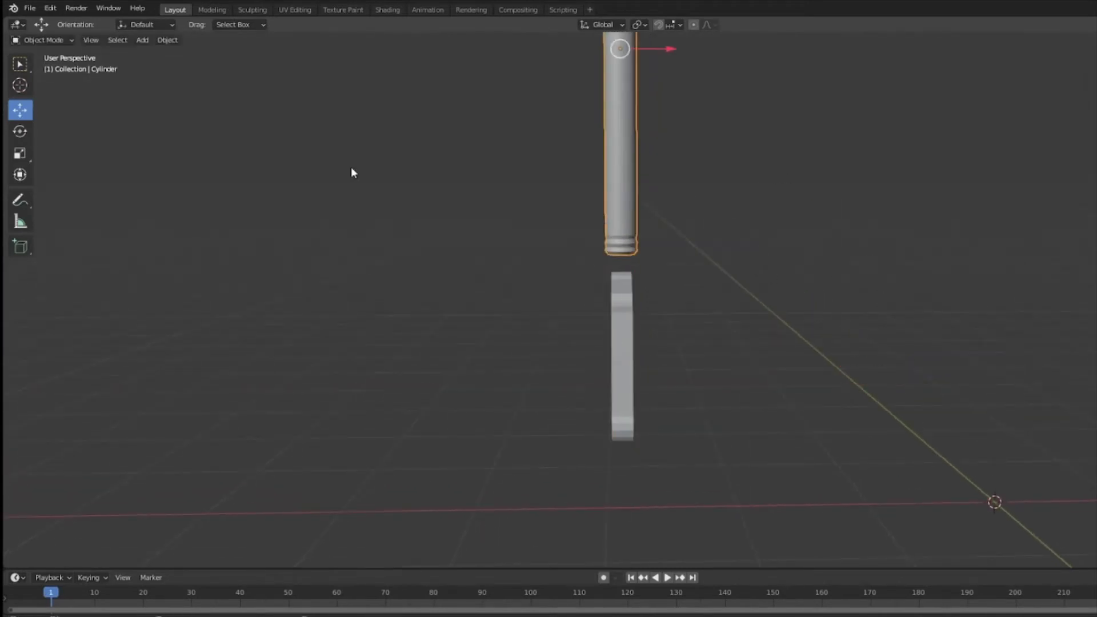
Move the shaft cylinder along X to centre it over the guard, and resize it to fit the reference image.
drag(668, 51, 658, 51)
middle_drag(918, 146, 773, 138)
shift+middle_drag(722, 234, 598, 306)
scroll(599, 306, down, 1)
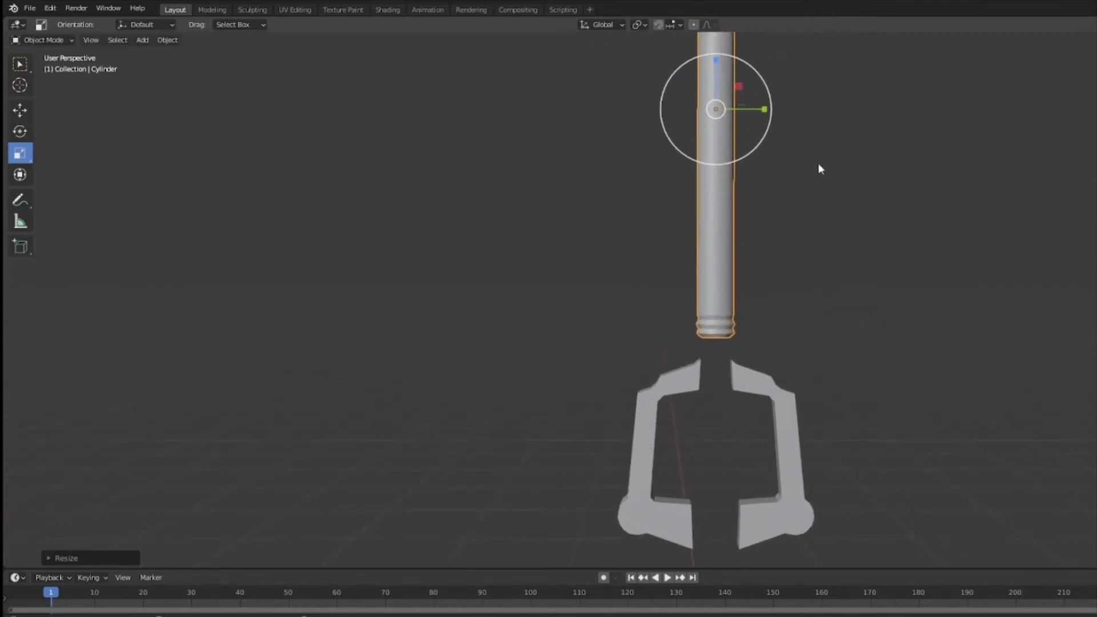
drag(765, 110, 757, 105)
middle_drag(756, 105, 778, 227)
drag(716, 77, 722, 92)
middle_drag(722, 92, 735, 187)
middle_drag(913, 217, 624, 215)
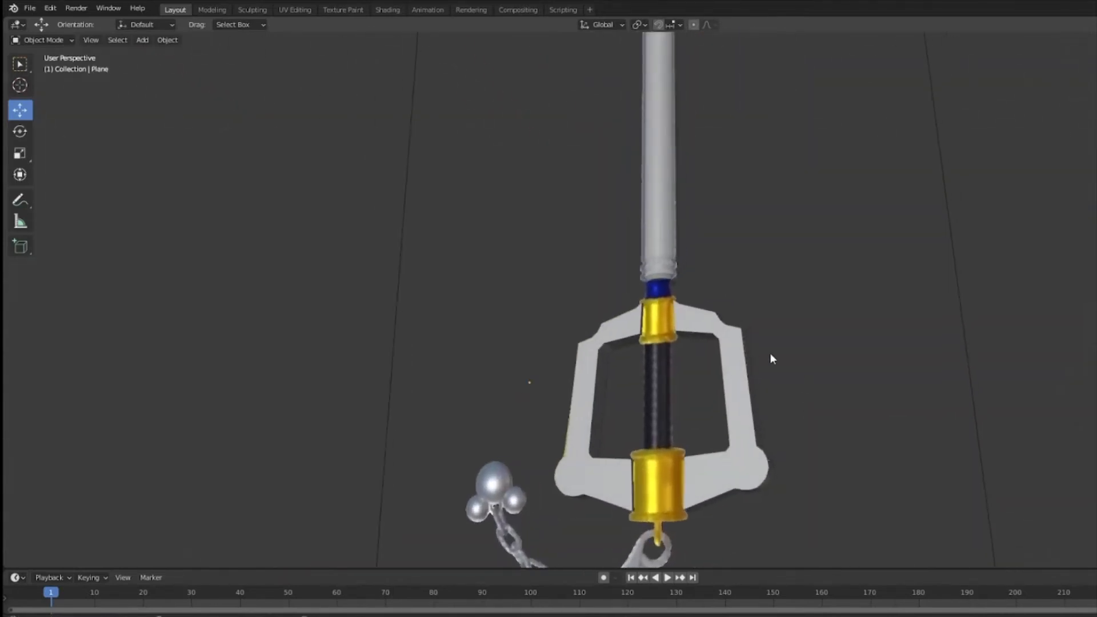
Edit the shaft cylinder's mesh and select its bottom end face above the blue neck of the reference.
scroll(771, 354, up, 1)
shift+middle_drag(776, 354, 868, 468)
scroll(858, 438, up, 5)
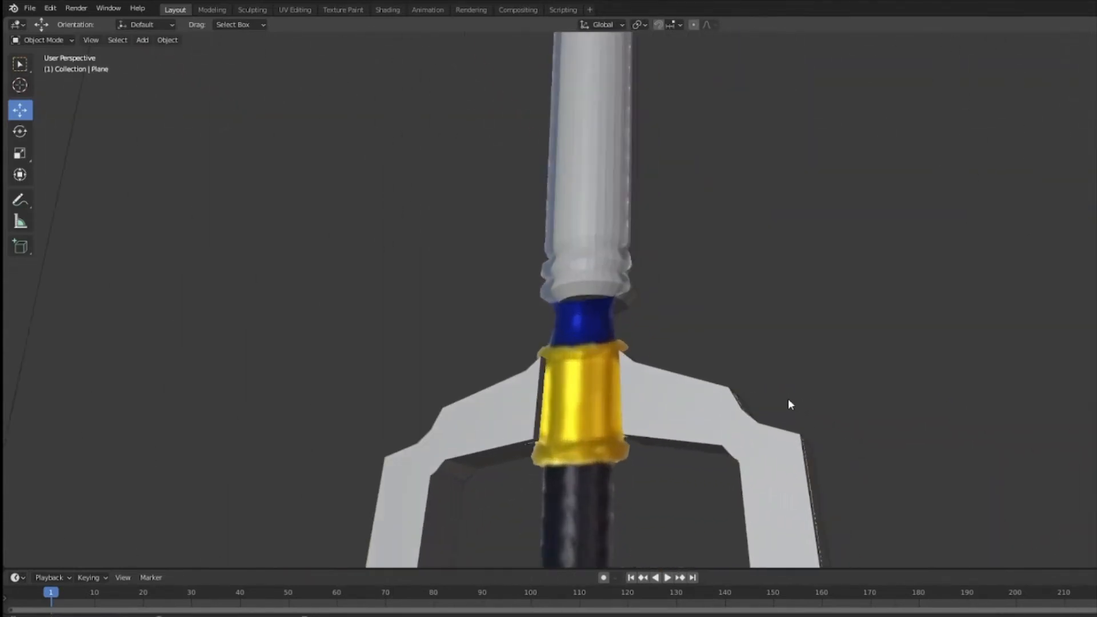
middle_drag(790, 404, 556, 380)
middle_drag(563, 248, 610, 115)
mouse_move(666, 305)
middle_down()
mouse_move(653, 331)
mouse_move(661, 320)
middle_up()
click(653, 305)
click(24, 65)
click(269, 155)
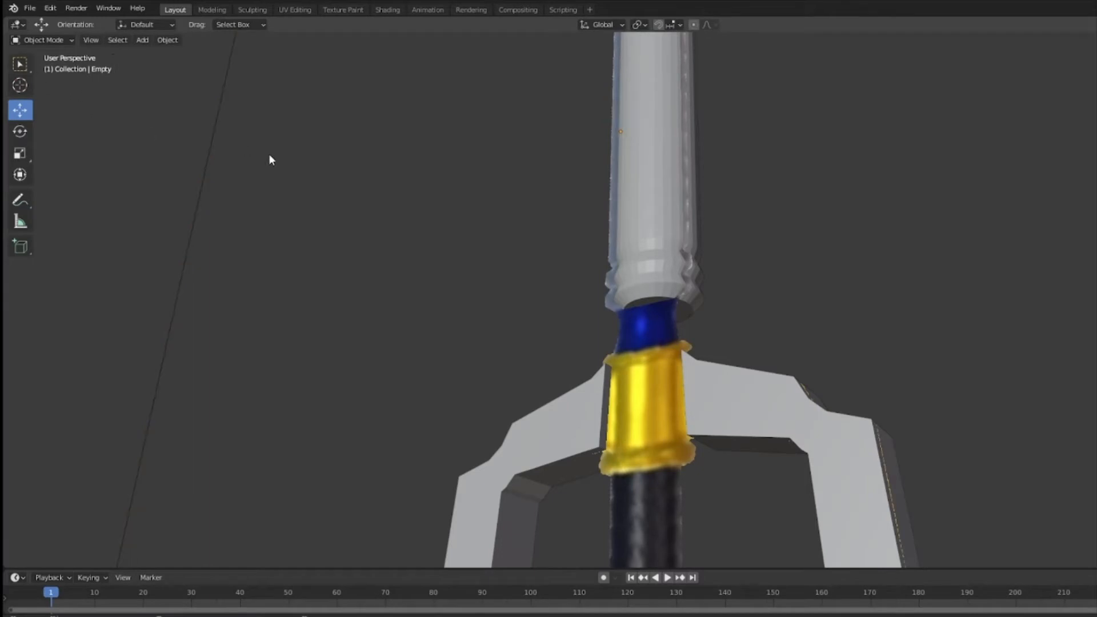
click(48, 42)
click(38, 68)
click(652, 299)
middle_drag(506, 245, 734, 482)
scroll(645, 368, up, 2)
middle_drag(655, 464, 653, 447)
middle_drag(606, 384, 619, 429)
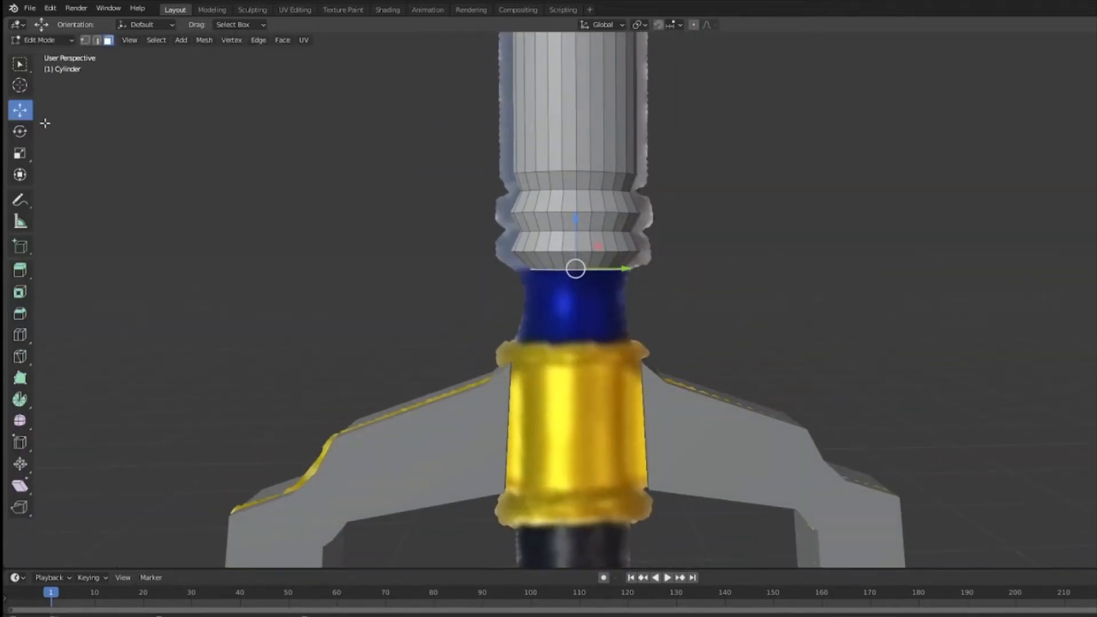
Extrude the shaft's bottom face down to the gold collar in two sections, and scale the end wider for a flare.
click(20, 270)
drag(576, 314, 579, 322)
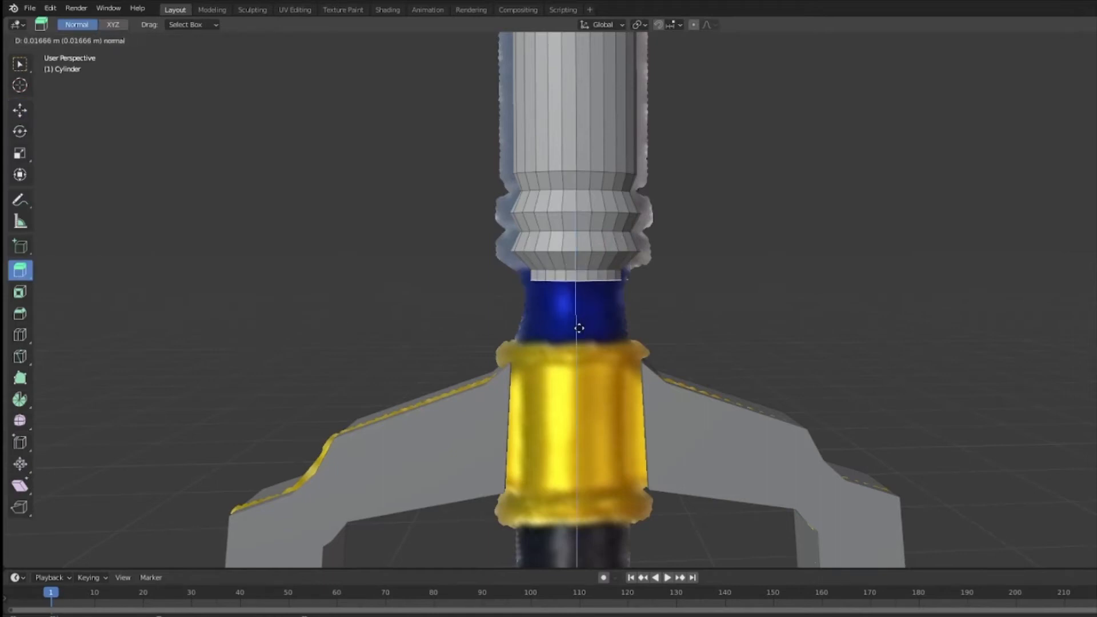
drag(575, 353, 575, 381)
click(28, 153)
drag(624, 336, 629, 336)
middle_drag(629, 336, 726, 308)
drag(609, 303, 604, 303)
Select the edge loop between the two new neck sections, scale it narrower and raise it to shape the neck.
click(601, 302)
click(42, 42)
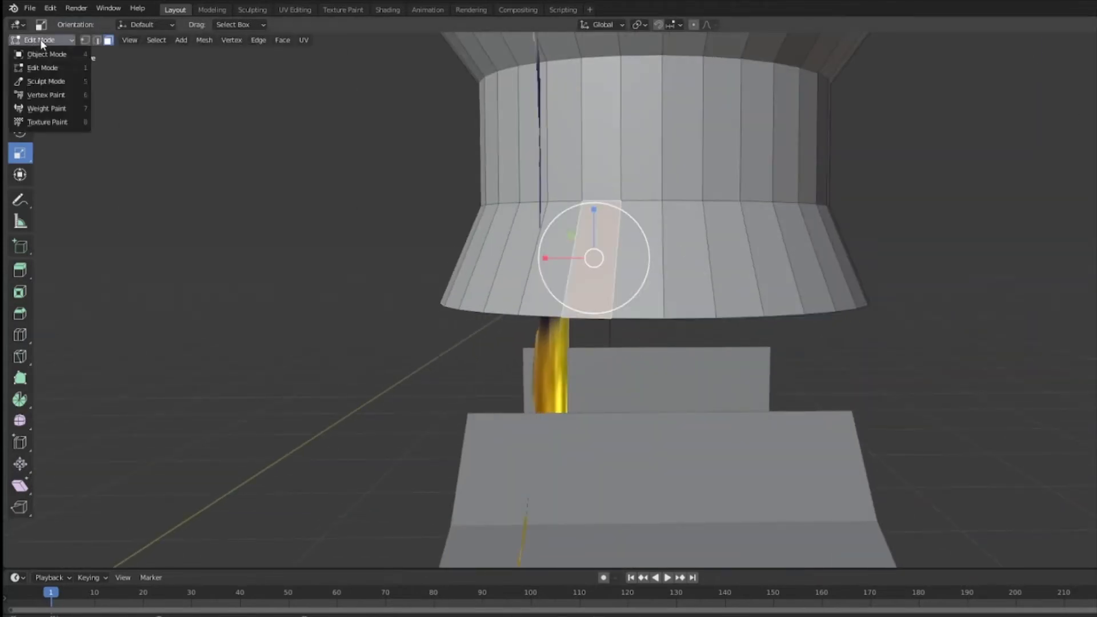
double_click(646, 198)
alt+click(652, 198)
middle_drag(652, 199, 706, 235)
drag(702, 208, 696, 207)
click(20, 111)
drag(655, 156, 656, 130)
middle_drag(837, 209, 874, 213)
scroll(874, 213, down, 4)
middle_drag(580, 332, 493, 387)
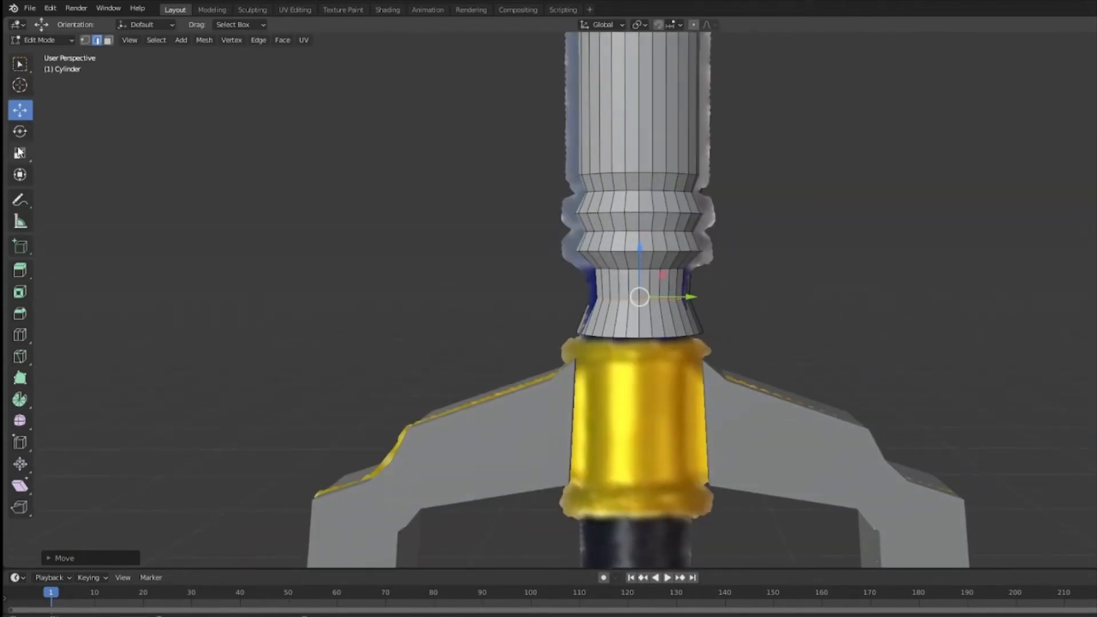
Clear the edge loop selection and return to Object Mode, checking the finished neck from the front and side.
click(20, 64)
click(366, 186)
middle_drag(485, 220, 466, 254)
scroll(402, 354, down, 3)
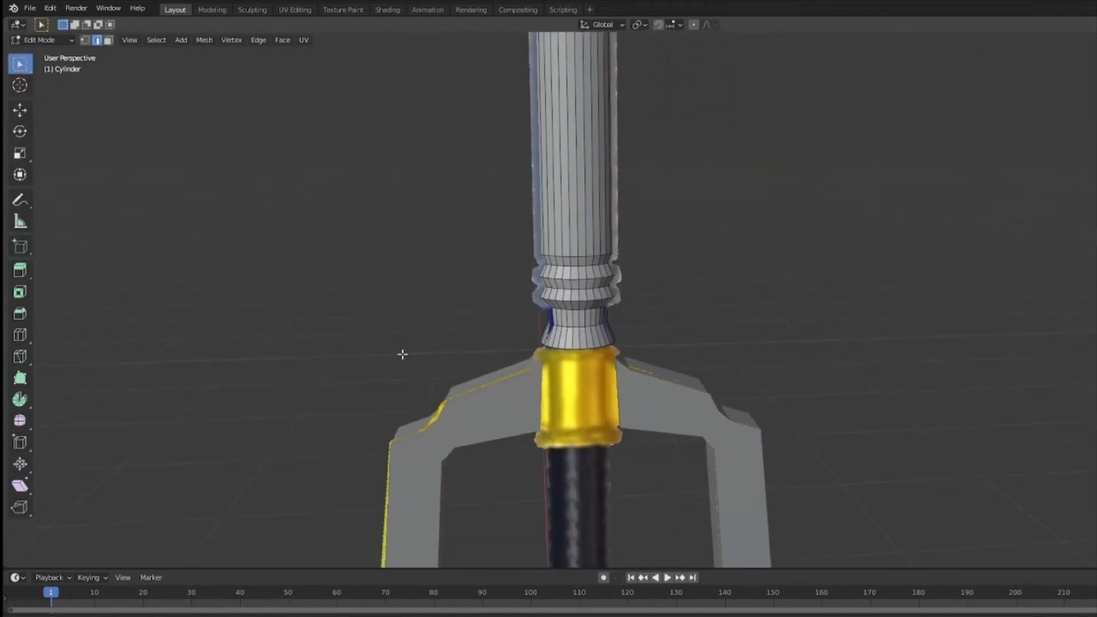
middle_drag(402, 354, 545, 358)
middle_drag(550, 227, 46, 139)
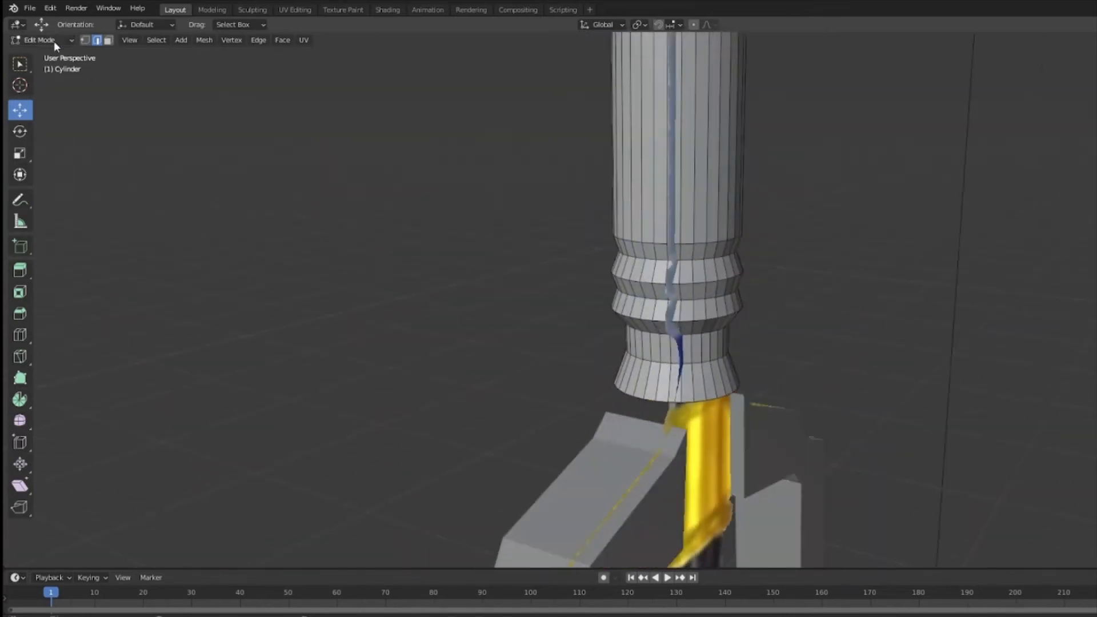
key(Tab)
middle_drag(646, 283, 15, 152)
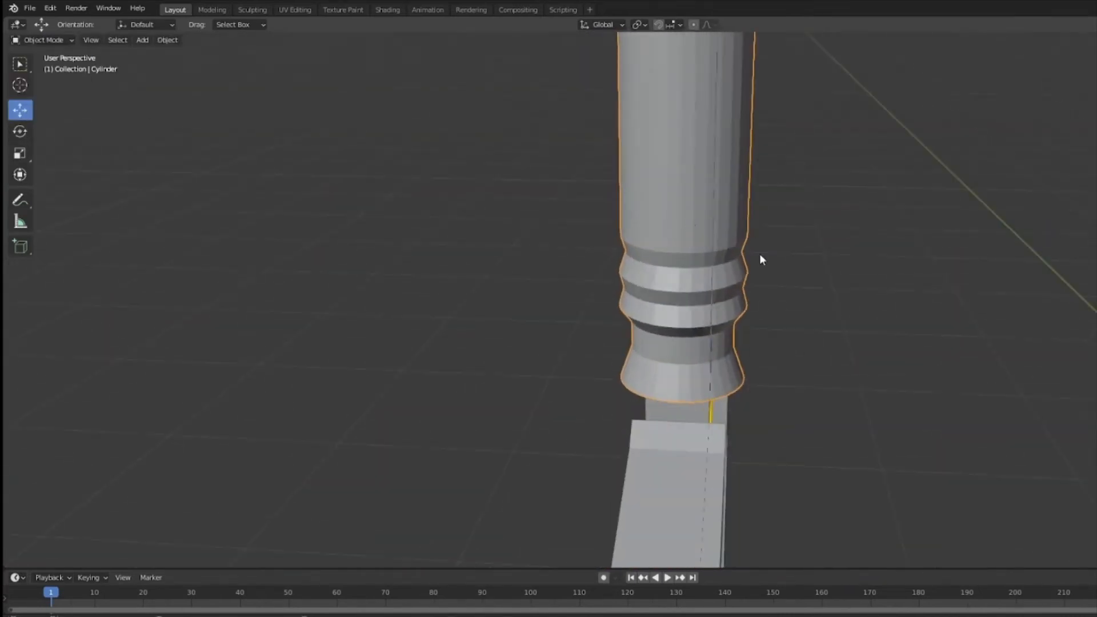
middle_drag(759, 254, 692, 270)
scroll(692, 270, down, 7)
middle_drag(820, 145, 866, 209)
Undo a trial move of the shaft, add both guard halves to the selection, and nudge all three together.
drag(805, 68, 809, 69)
key(ctrl+z)
shift+click(745, 344)
middle_drag(744, 343, 933, 360)
shift+click(754, 351)
drag(953, 316, 961, 317)
click(1007, 383)
Add a new cylinder mesh to the scene in Object Mode for the hilt.
middle_drag(1008, 382, 865, 399)
shift+middle_drag(865, 400, 830, 505)
middle_drag(805, 587, 805, 375)
scroll(805, 374, up, 5)
shift+middle_drag(684, 383, 820, 483)
middle_drag(723, 452, 747, 425)
scroll(748, 425, down, 3)
shift+middle_drag(769, 375, 720, 266)
shift+middle_drag(722, 417, 730, 308)
click(55, 42)
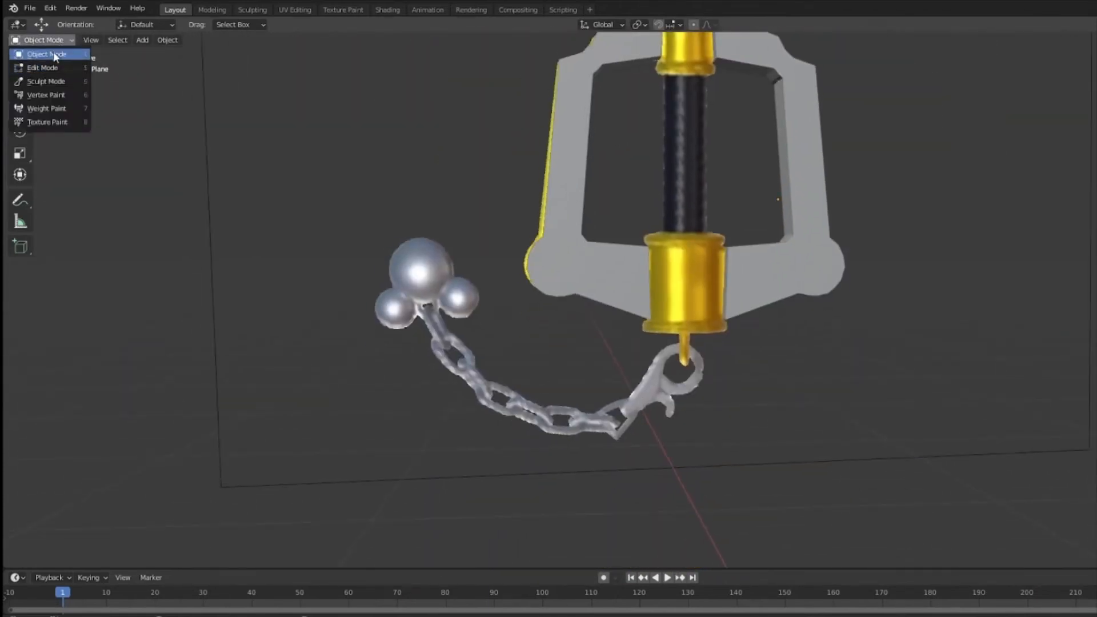
click(142, 40)
mouse_move(154, 55)
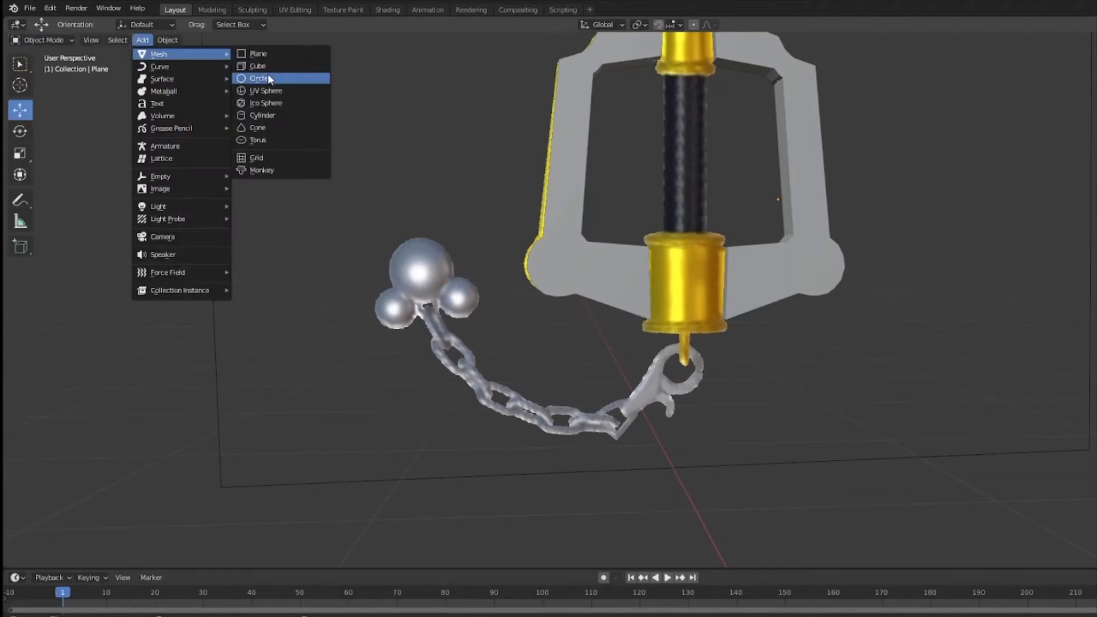
click(266, 116)
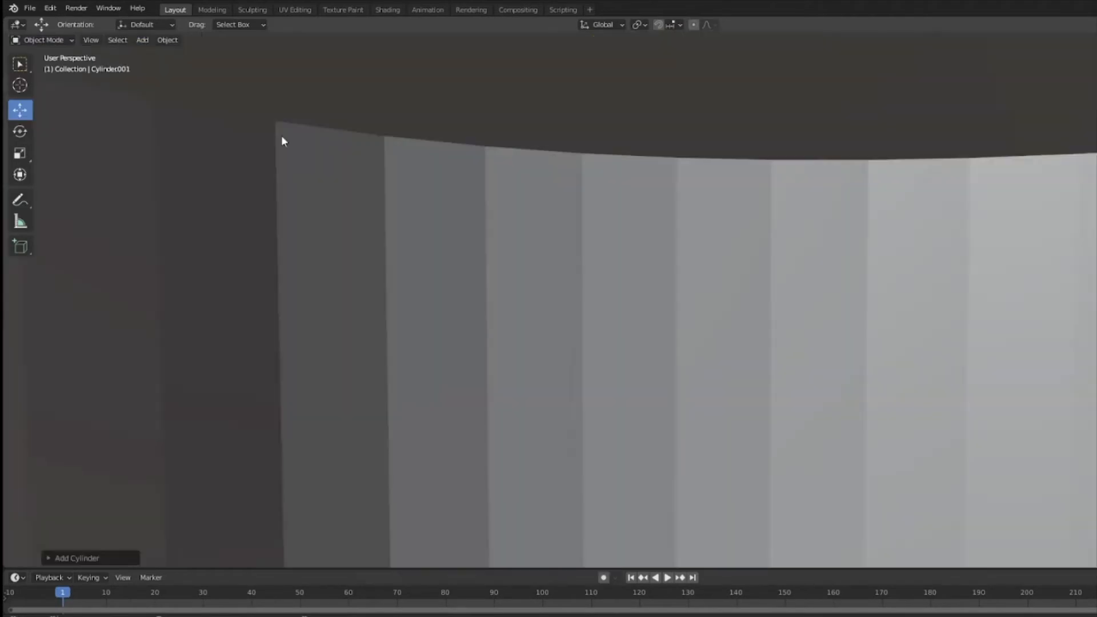
scroll(763, 309, down, 8)
shift+middle_drag(750, 396, 710, 221)
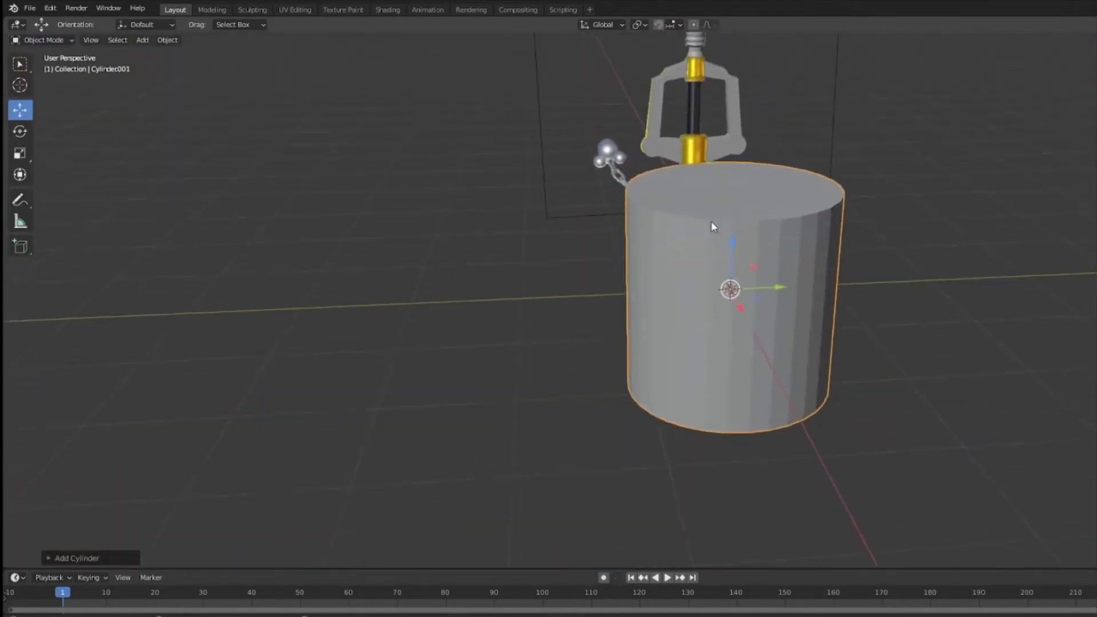
Shrink the new cylinder and move it up into the hilt between the two guard halves.
scroll(711, 222, up, 3)
click(20, 153)
middle_drag(742, 393, 842, 464)
drag(842, 464, 670, 238)
key(w)
key(KP_Decimal)
middle_drag(817, 328, 769, 304)
drag(710, 304, 725, 306)
drag(670, 253, 655, 80)
key(KP_Decimal)
Slim the cylinder to grip width, then adjust its length and height to fit between the two gold collars.
click(18, 157)
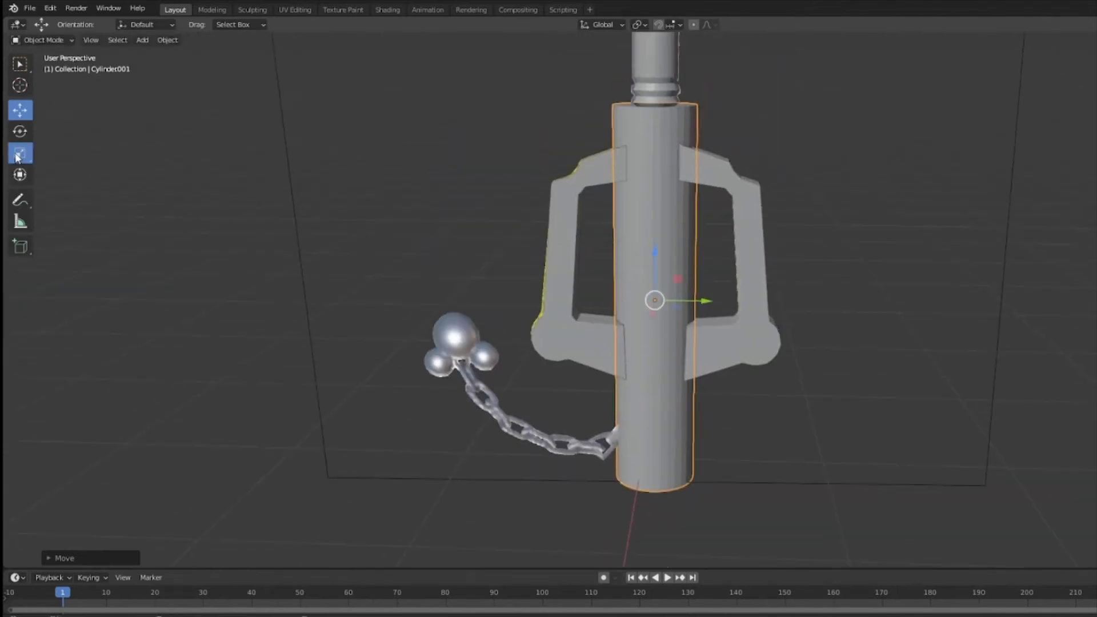
drag(703, 303, 675, 302)
drag(655, 254, 656, 279)
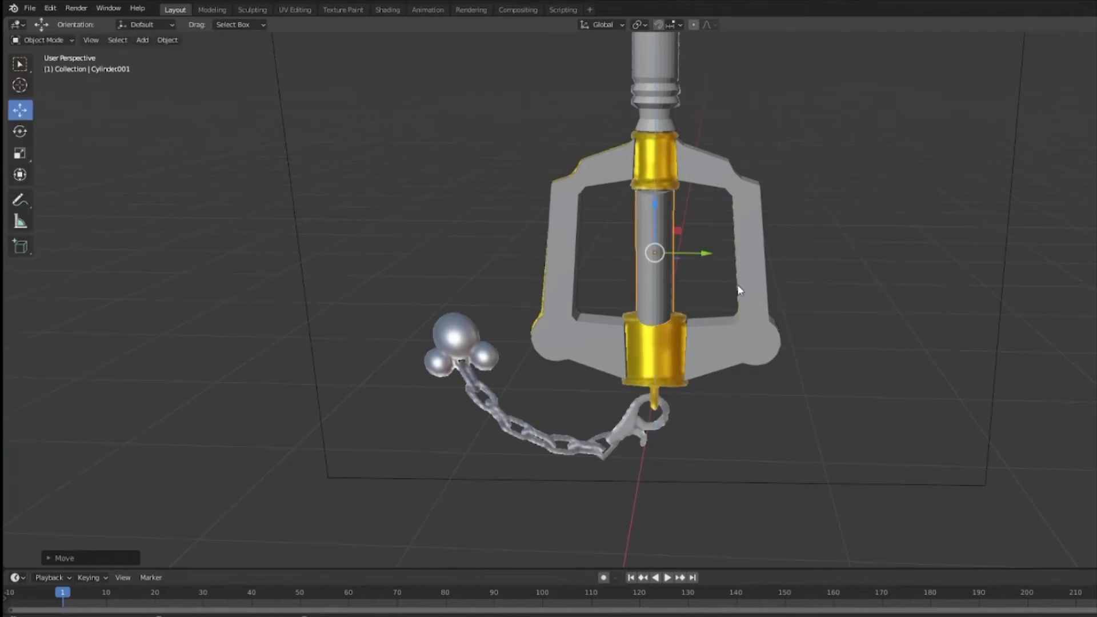
scroll(844, 337, up, 5)
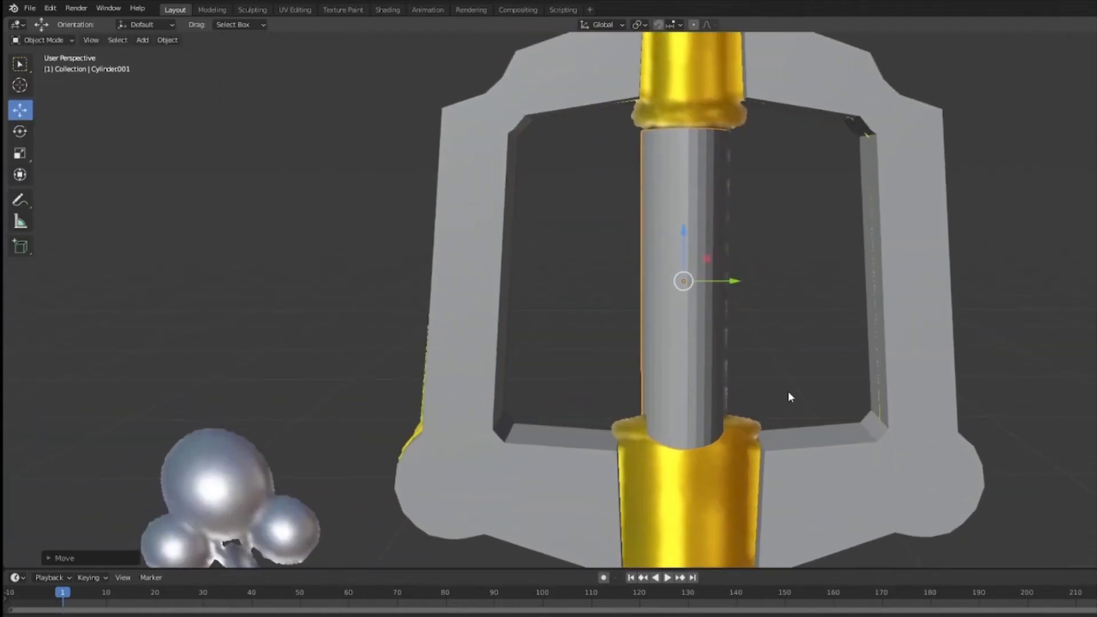
click(20, 154)
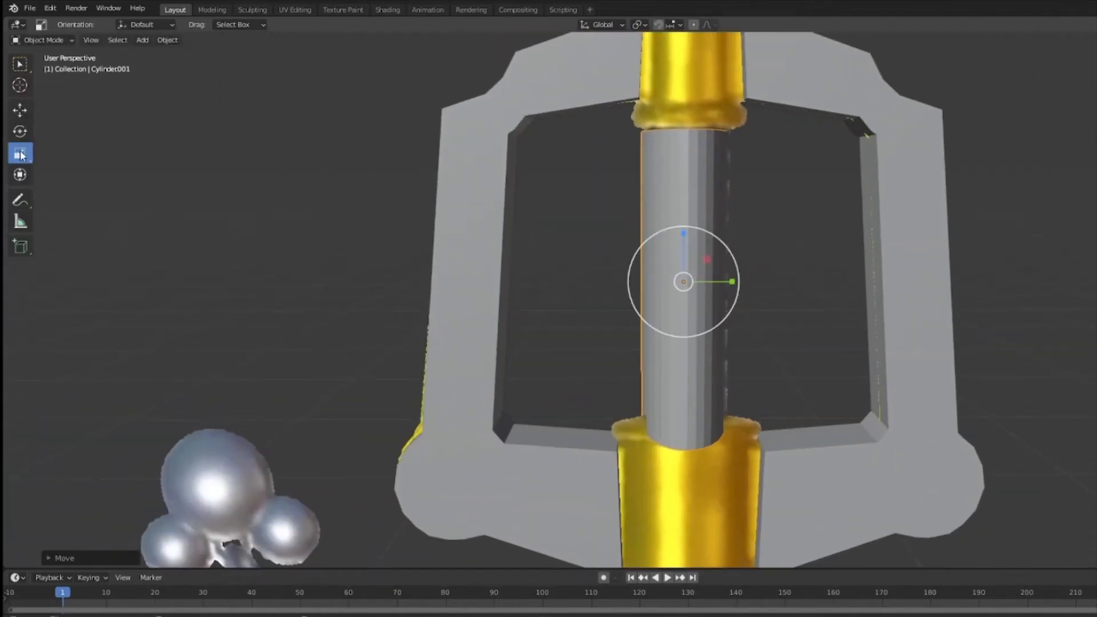
drag(684, 232, 690, 216)
click(20, 110)
middle_drag(766, 276, 779, 255)
drag(740, 264, 742, 265)
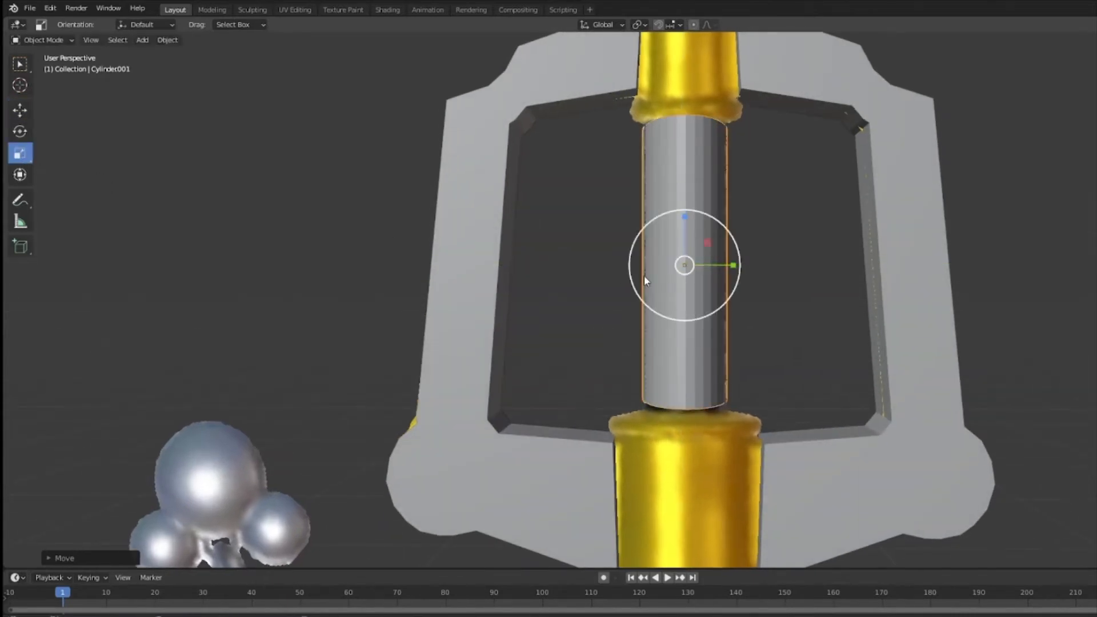
drag(686, 227, 685, 224)
Align the grip cylinder in depth with the guard, fine-tune its width and position, and deselect it.
middle_drag(748, 257, 614, 269)
mouse_move(592, 269)
mouse_down()
mouse_move(618, 268)
mouse_move(572, 269)
mouse_up()
click(20, 110)
middle_drag(781, 279, 553, 289)
drag(719, 258, 726, 258)
middle_drag(725, 258, 686, 320)
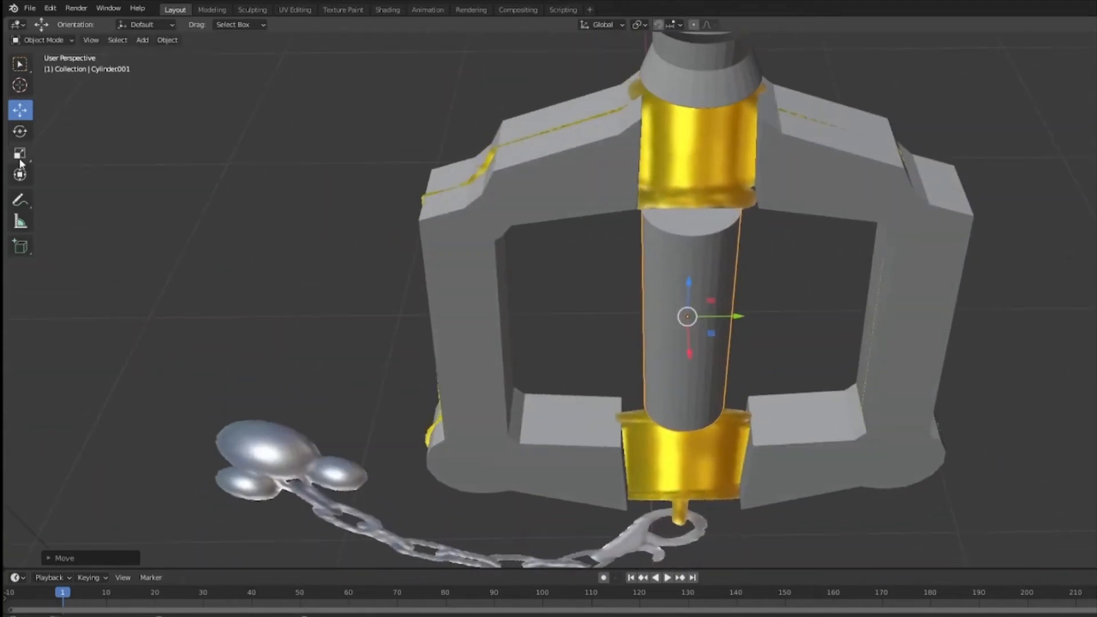
drag(735, 318, 727, 314)
middle_drag(727, 315, 890, 302)
scroll(749, 319, down, 2)
click(889, 300)
middle_drag(821, 354, 856, 367)
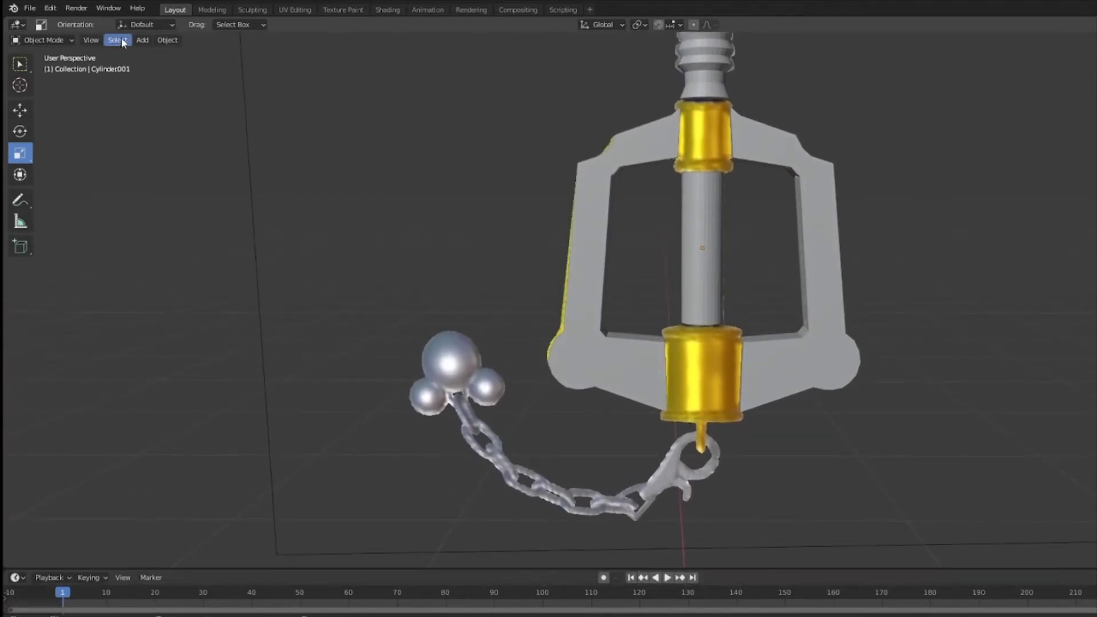
Duplicate the reference image empty and move the copy away from the original.
click(148, 41)
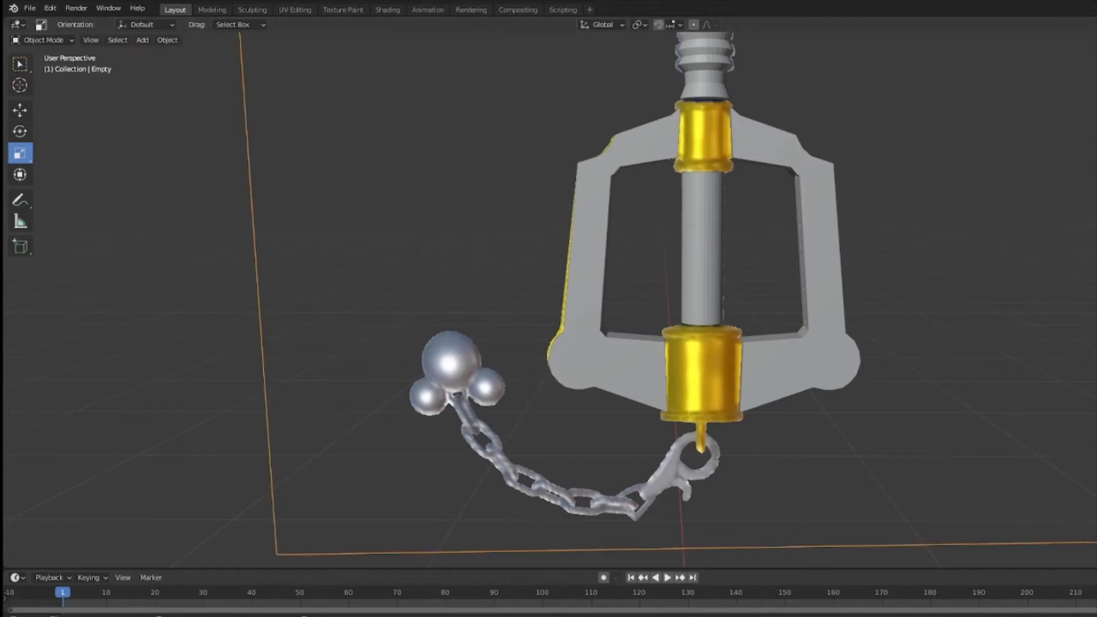
scroll(976, 273, down, 5)
middle_drag(435, 217, 536, 394)
key(shift+d)
click(912, 394)
middle_drag(912, 394, 1084, 212)
drag(1060, 191, 1060, 169)
Select the guard half opposite the keychain charm and switch it to Edit Mode.
middle_drag(1063, 228, 797, 376)
scroll(798, 377, up, 5)
scroll(797, 377, up, 2)
middle_drag(724, 318, 883, 392)
click(735, 274)
mouse_move(735, 274)
middle_down()
mouse_move(742, 357)
mouse_move(747, 285)
middle_up()
middle_drag(747, 409, 747, 354)
shift+middle_drag(745, 480, 751, 309)
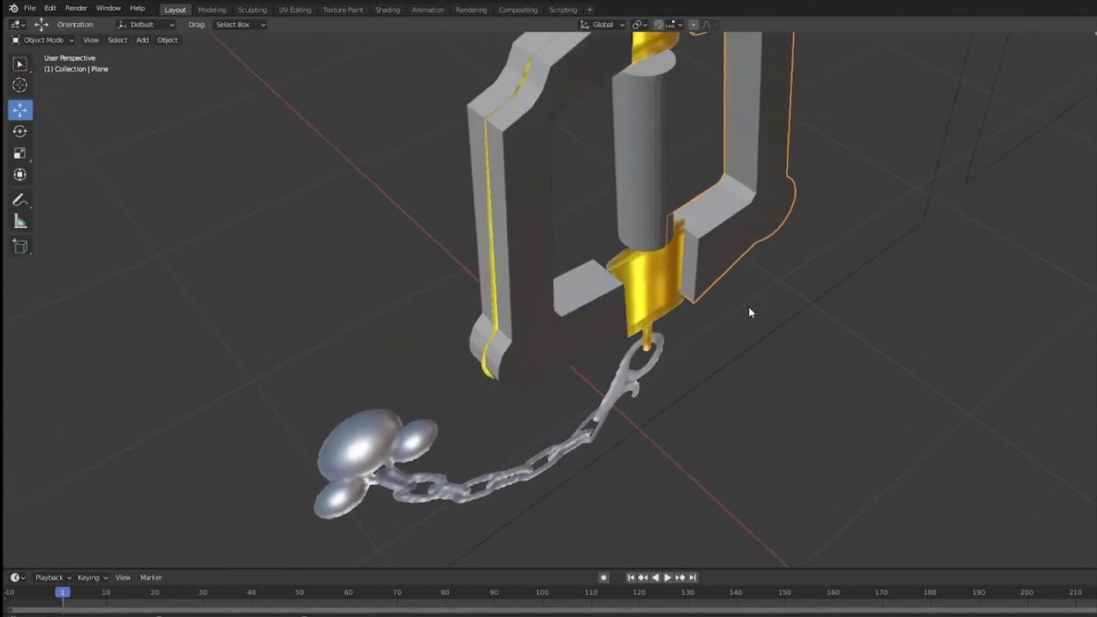
scroll(750, 311, up, 5)
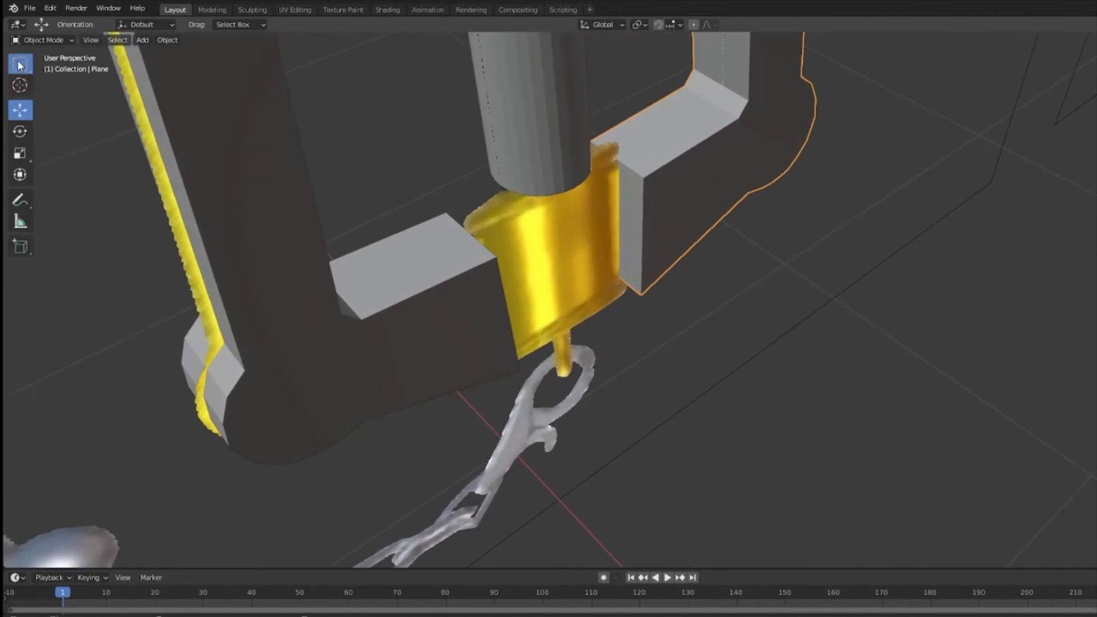
click(44, 41)
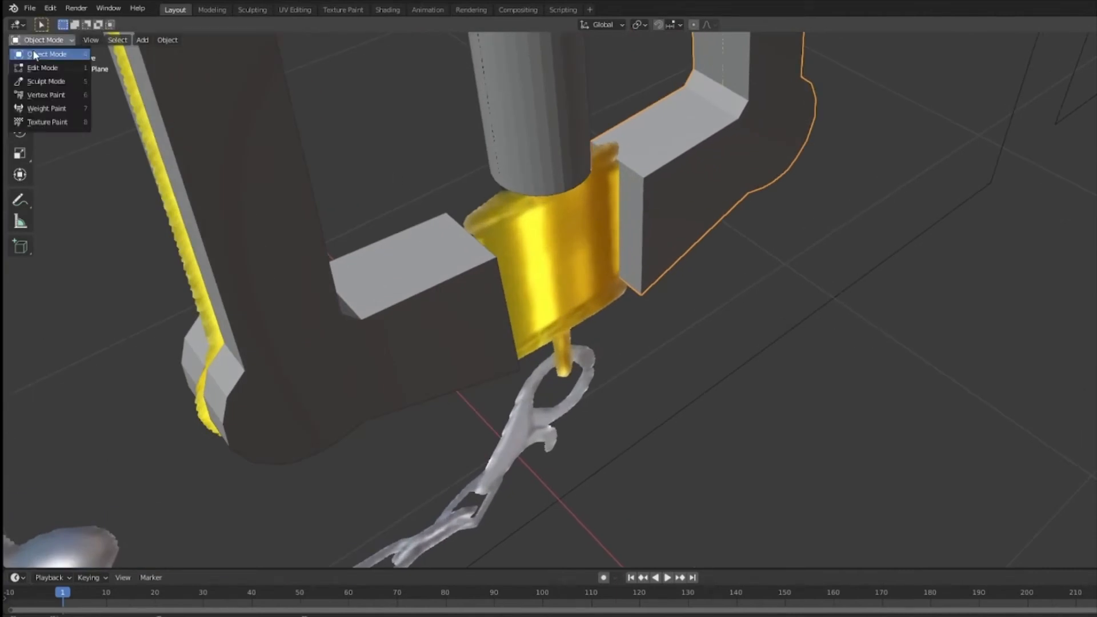
click(46, 68)
click(633, 205)
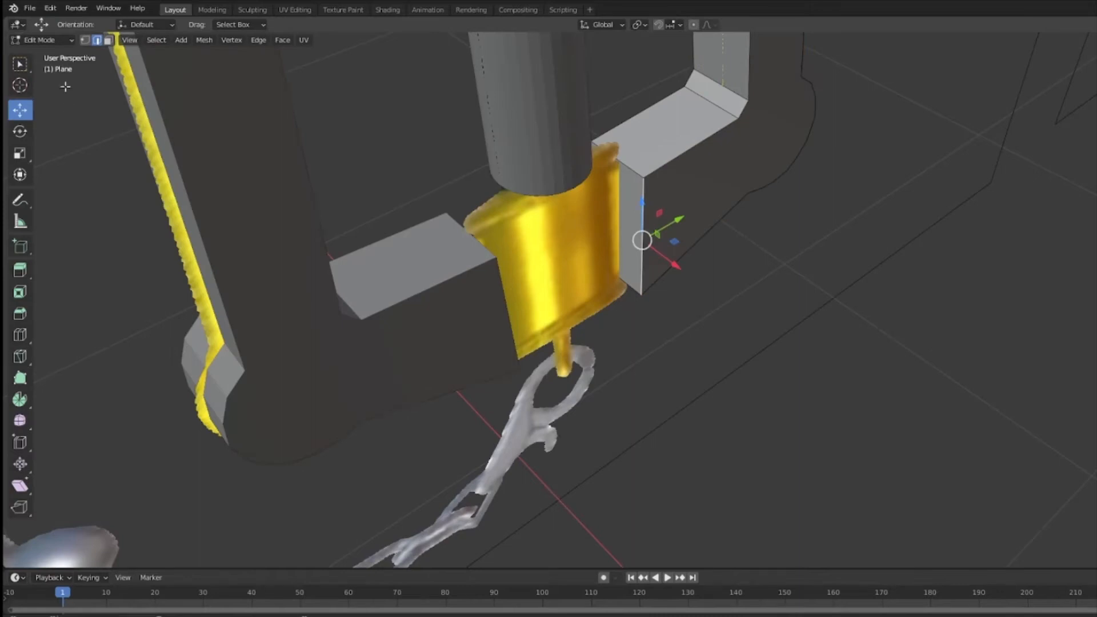
Bevel the edge on the guard half's upper side nearest the gold collar, using edge selection.
mouse_move(568, 227)
middle_down()
mouse_move(556, 220)
mouse_move(577, 220)
mouse_move(561, 232)
middle_up()
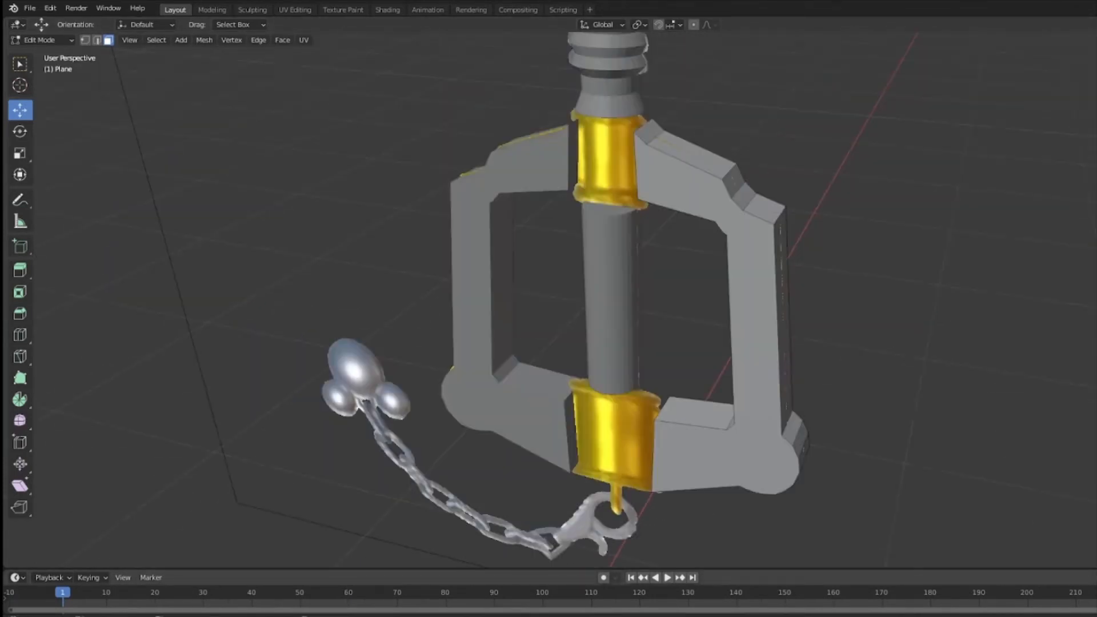
middle_drag(743, 228, 811, 301)
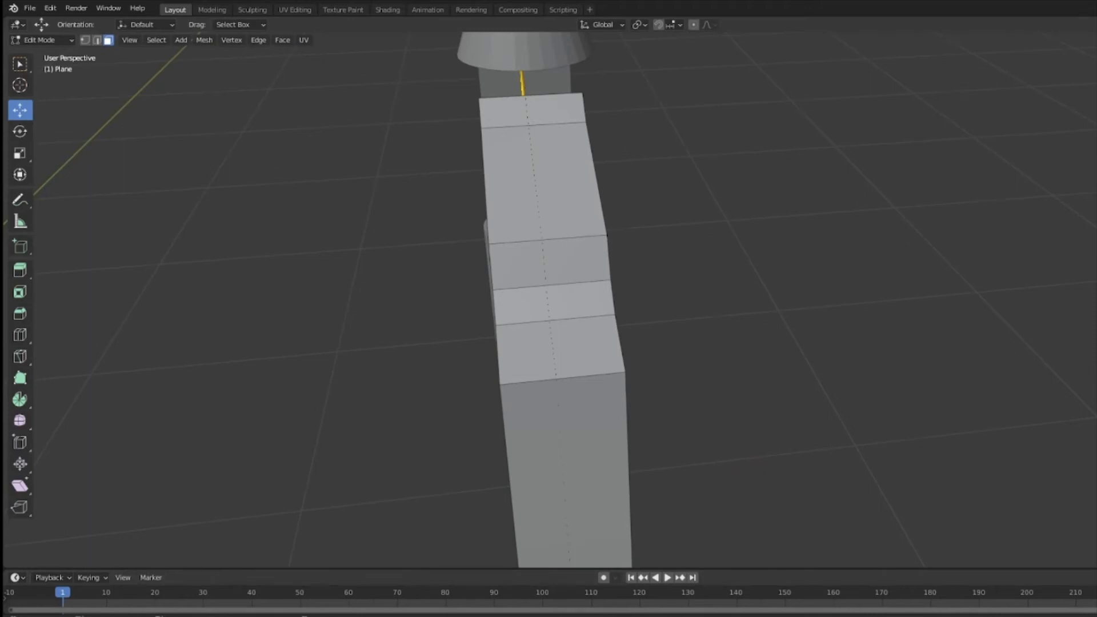
middle_drag(628, 246, 657, 240)
click(20, 313)
middle_drag(546, 189, 520, 162)
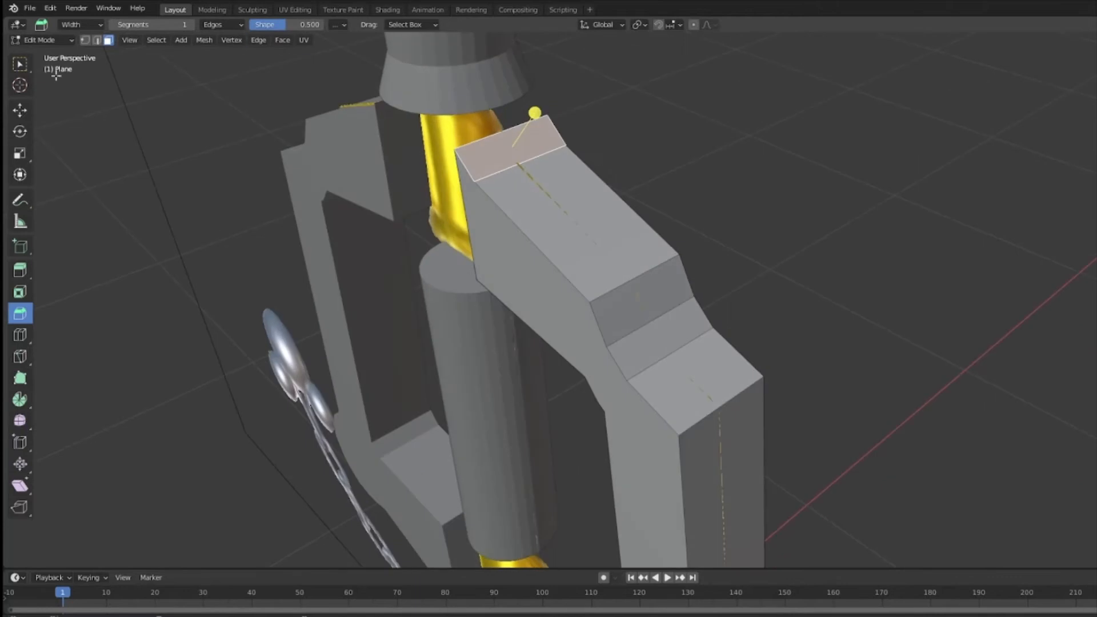
key(2)
click(520, 161)
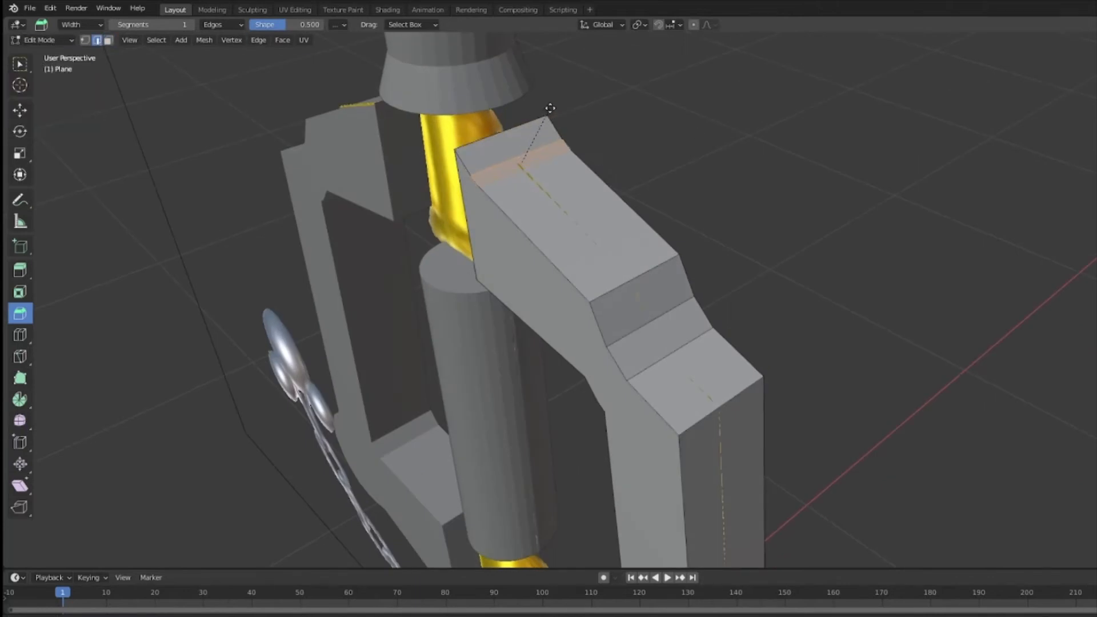
Bevel the cross edges down the guard half's stepped shoulder to its outer upper corner.
middle_drag(787, 278, 643, 235)
click(642, 235)
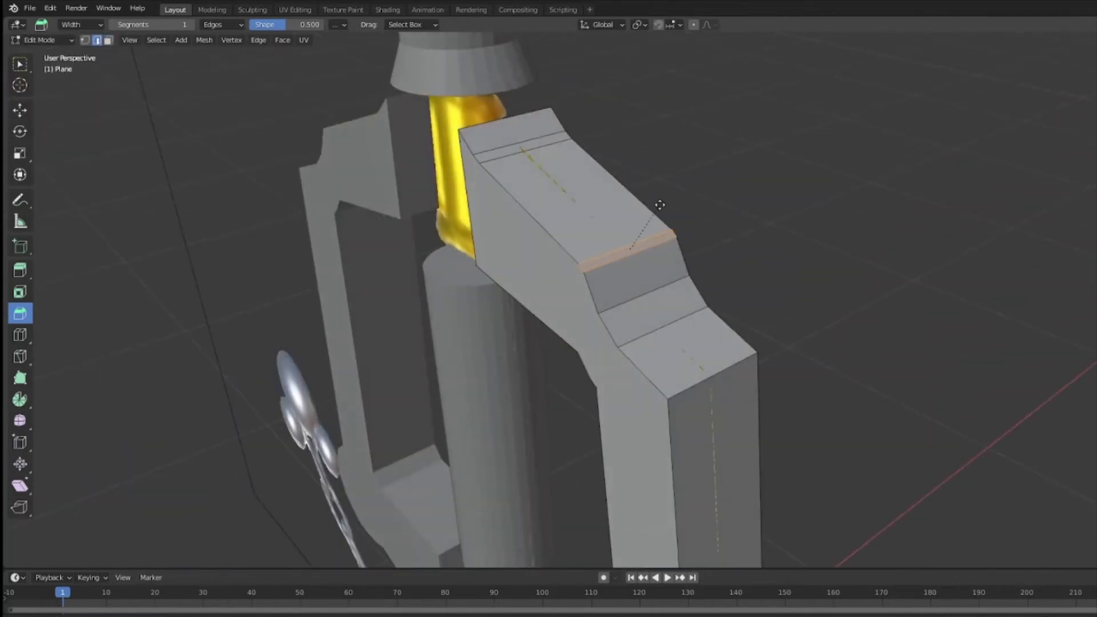
click(654, 285)
middle_drag(654, 284, 795, 248)
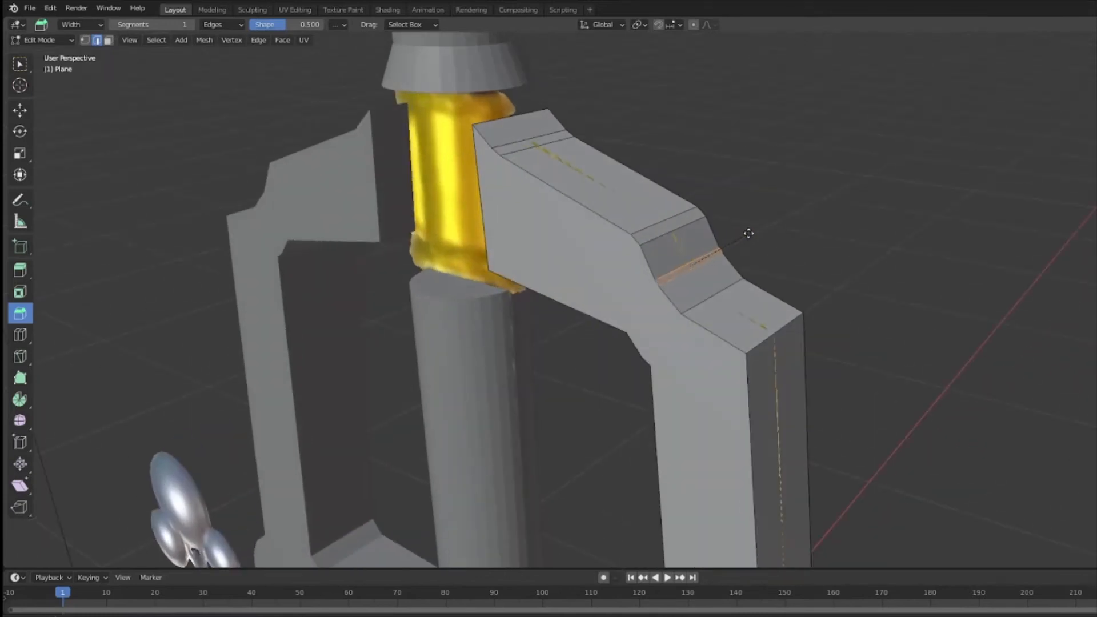
drag(753, 230, 754, 230)
middle_drag(754, 230, 572, 310)
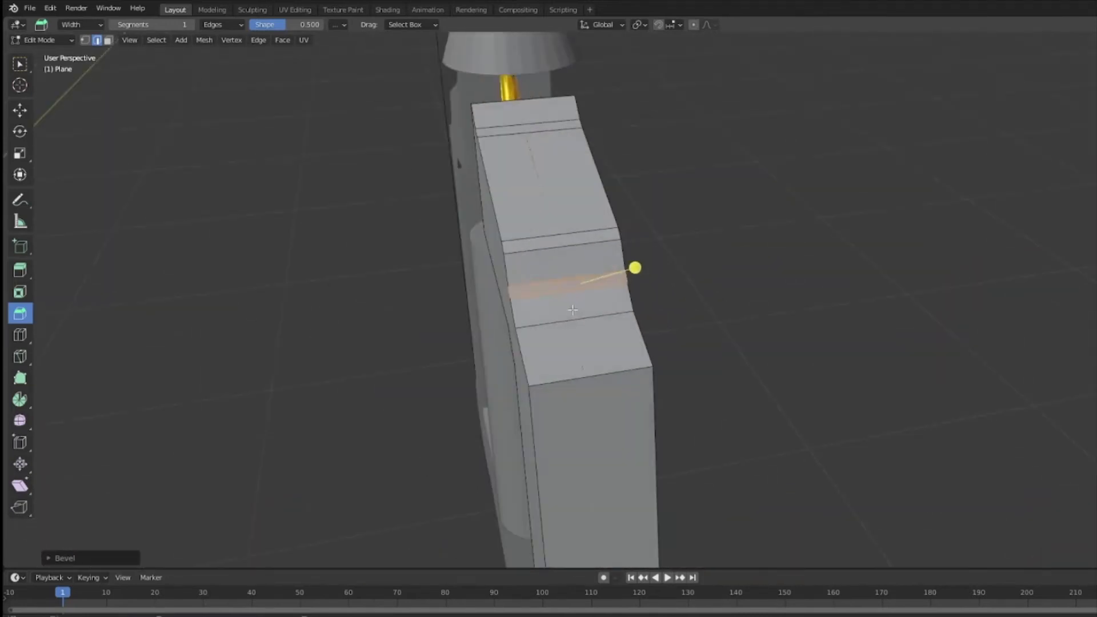
drag(596, 275, 595, 276)
middle_drag(595, 276, 717, 301)
drag(754, 270, 754, 270)
Bevel the edges where the guard half's upright meets the rounded lower corner and over its upper curve.
middle_drag(754, 270, 756, 317)
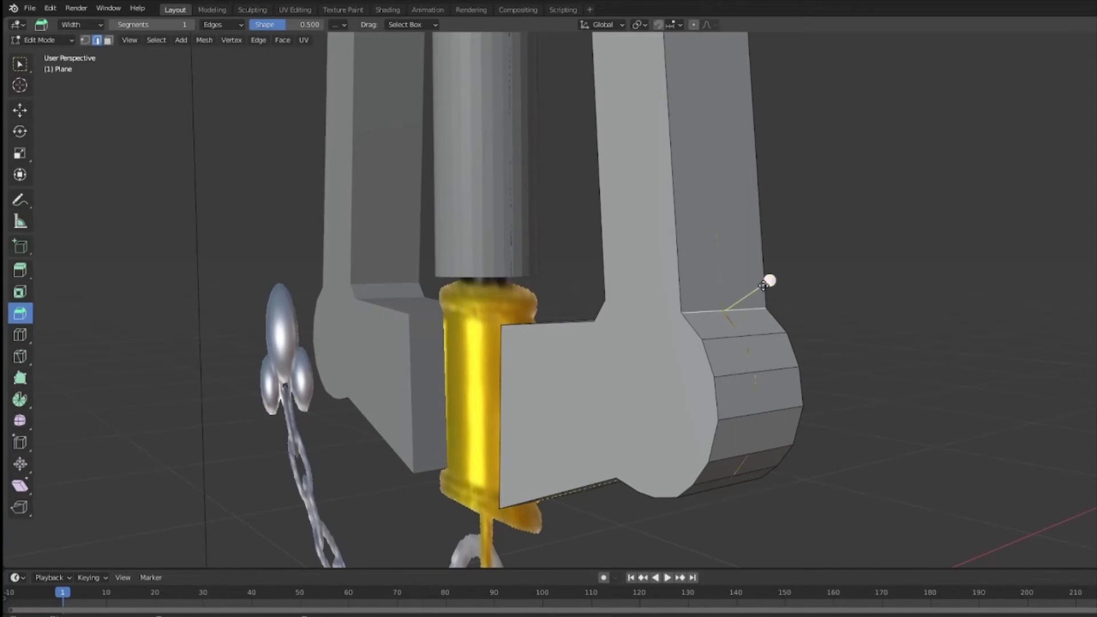
drag(770, 281, 770, 281)
middle_drag(769, 281, 702, 340)
click(945, 290)
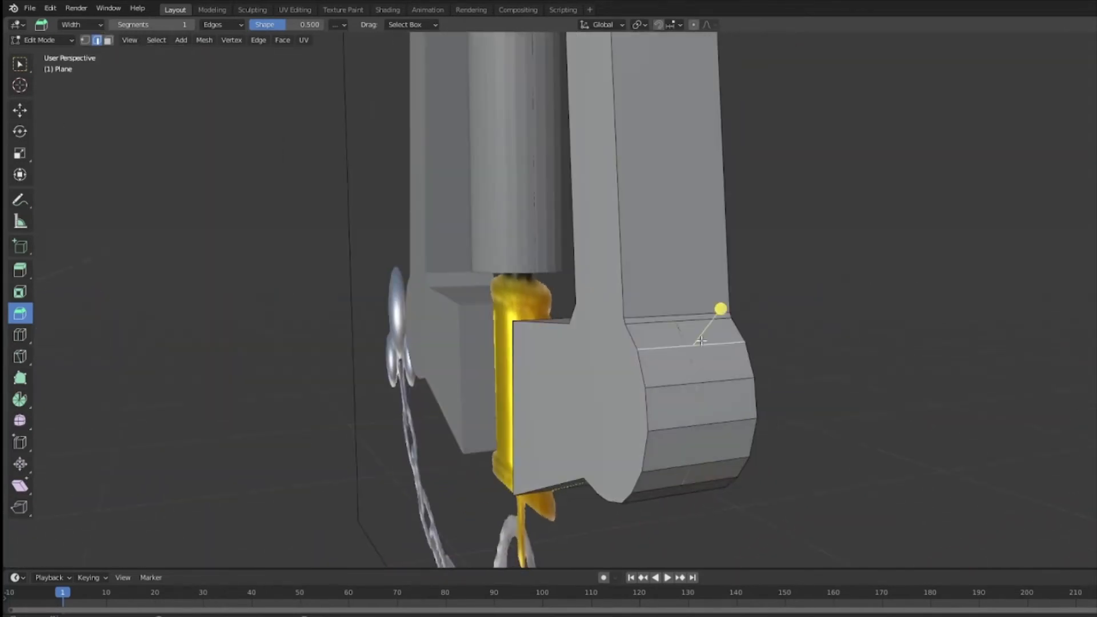
middle_drag(785, 310, 853, 290)
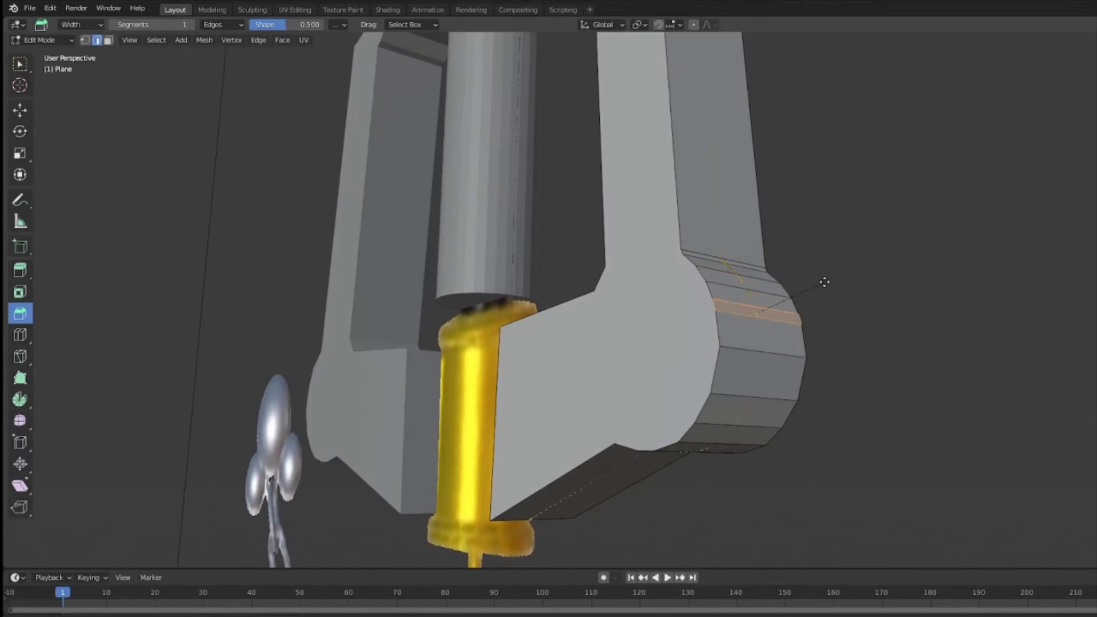
click(845, 344)
middle_drag(845, 344, 950, 350)
click(768, 358)
drag(795, 375, 817, 394)
Bevel the remaining cross edges around the underside of the guard half's rounded lower corner.
click(754, 391)
drag(770, 427, 778, 448)
middle_drag(845, 449, 907, 384)
click(842, 366)
drag(883, 391, 899, 413)
click(811, 356)
drag(827, 396, 788, 419)
click(786, 357)
middle_drag(789, 418, 759, 366)
click(760, 366)
drag(766, 409, 766, 417)
Bevel the edges at the guard half's inner lower corner.
click(609, 423)
middle_drag(630, 316, 749, 340)
click(748, 338)
drag(708, 276, 675, 294)
click(772, 315)
middle_drag(706, 280, 668, 331)
Try to delete an edge at the guard half's inner upper corner.
click(734, 224)
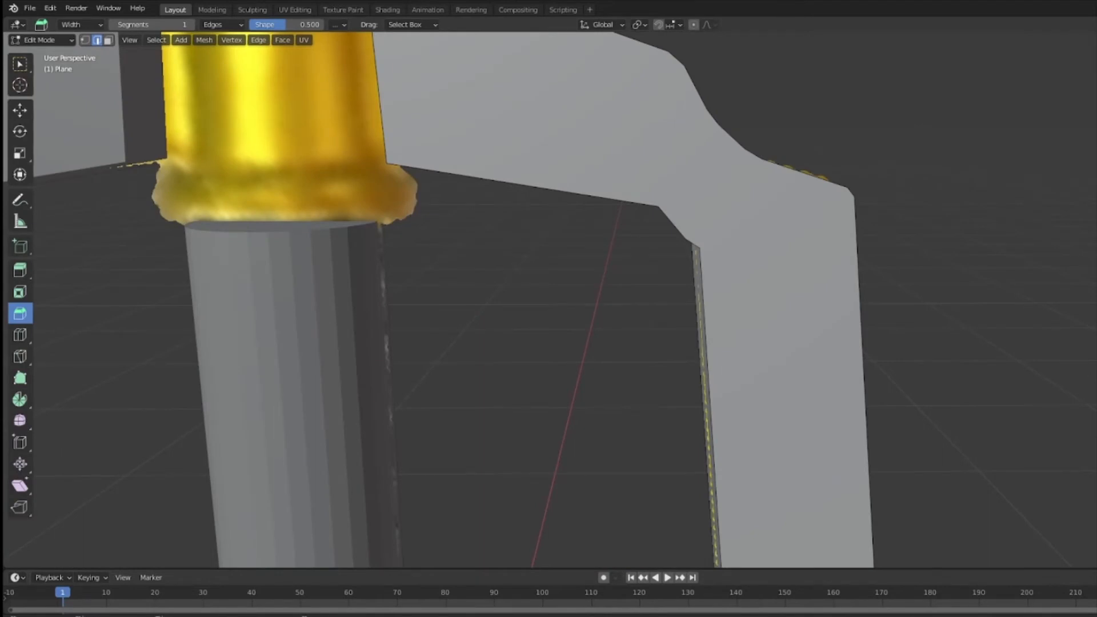
middle_drag(669, 330, 790, 211)
middle_drag(192, 214, 229, 215)
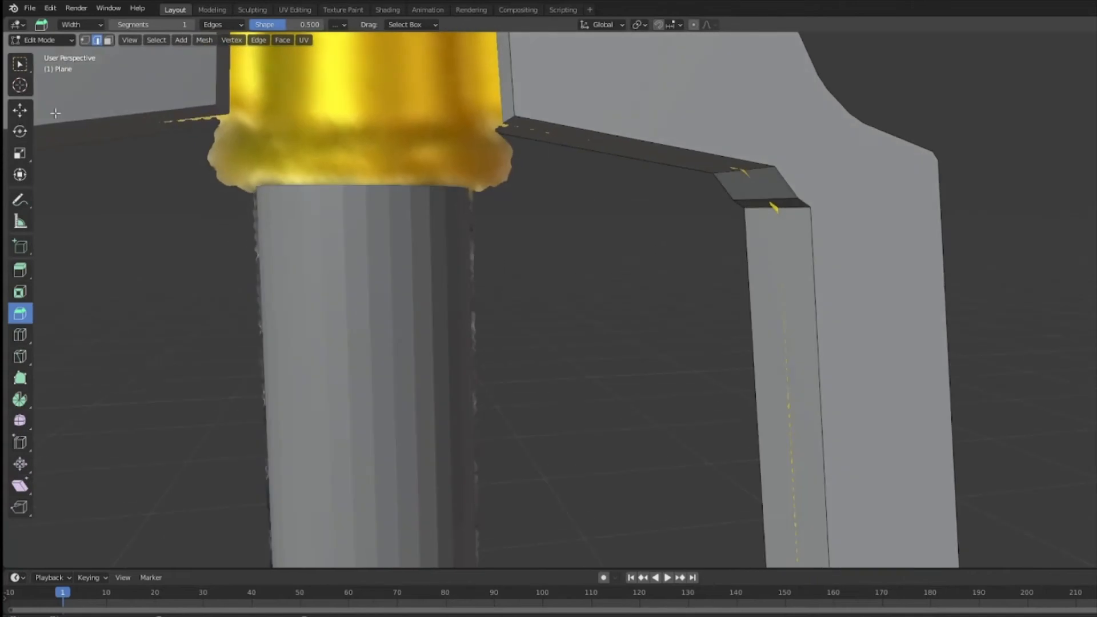
click(20, 64)
key(x)
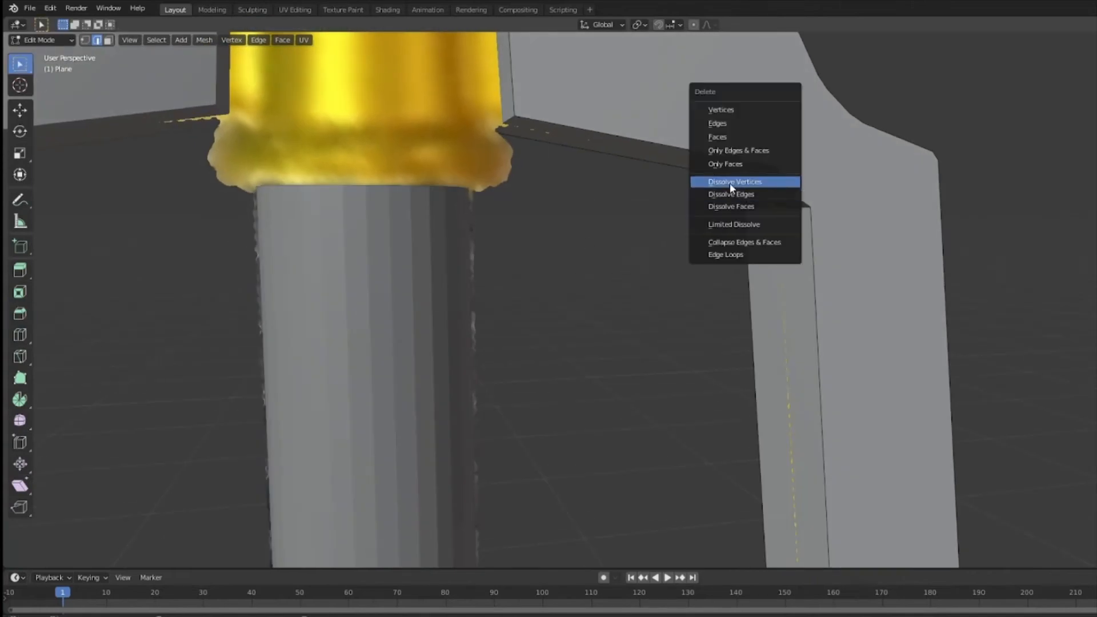
click(732, 125)
middle_drag(656, 245, 614, 279)
key(ctrl+z)
Move the edge at the guard half's inner upper corner to even out the angled corner.
click(20, 110)
drag(727, 220, 733, 221)
drag(686, 173, 686, 166)
drag(728, 215, 724, 215)
drag(683, 168, 683, 166)
middle_drag(680, 188, 699, 166)
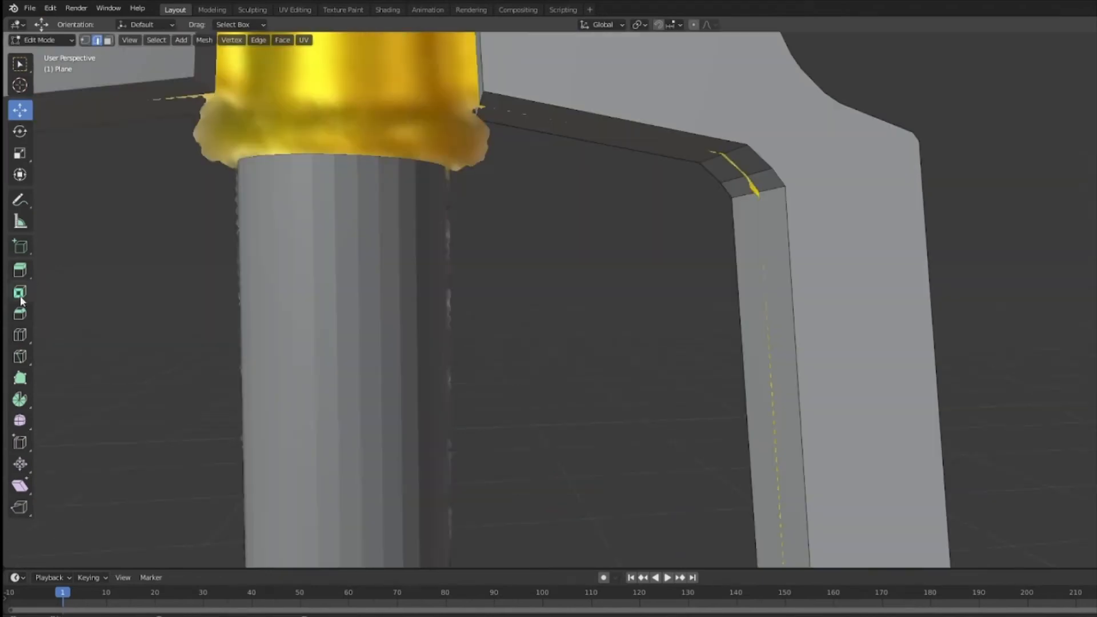
Try to extrude the edges at the guard half's inner upper corner.
click(20, 270)
drag(714, 208, 714, 211)
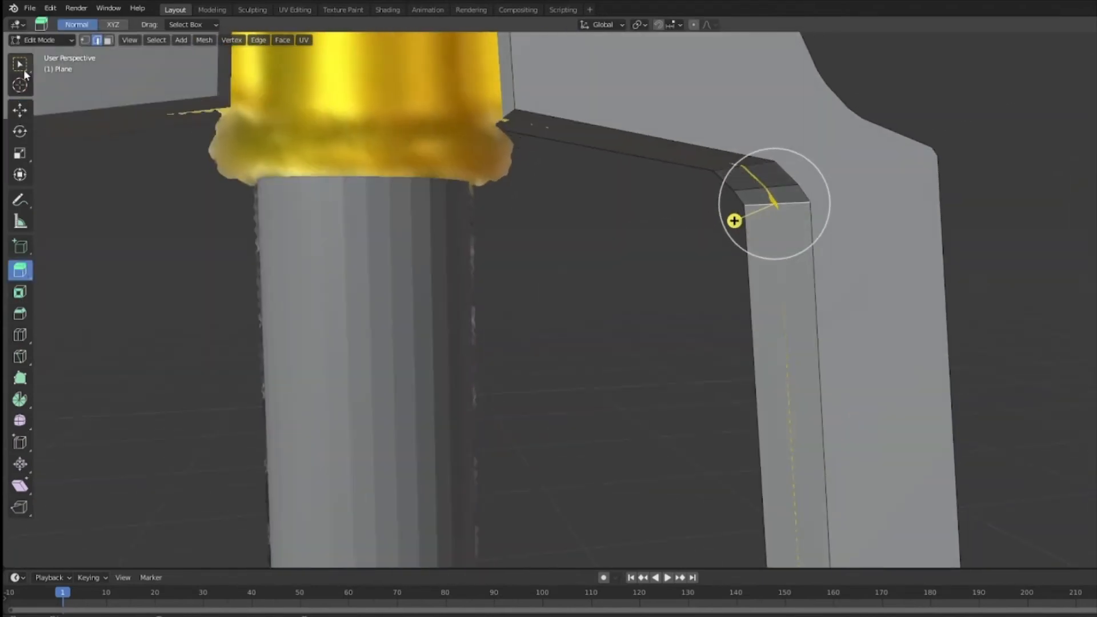
click(19, 66)
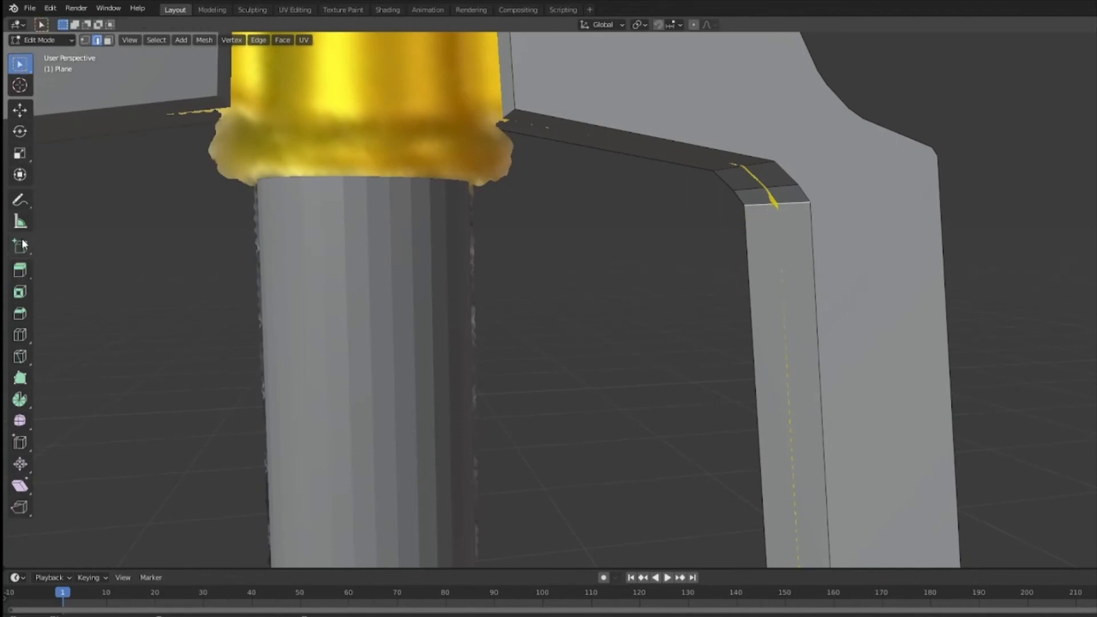
click(18, 111)
drag(773, 194, 755, 163)
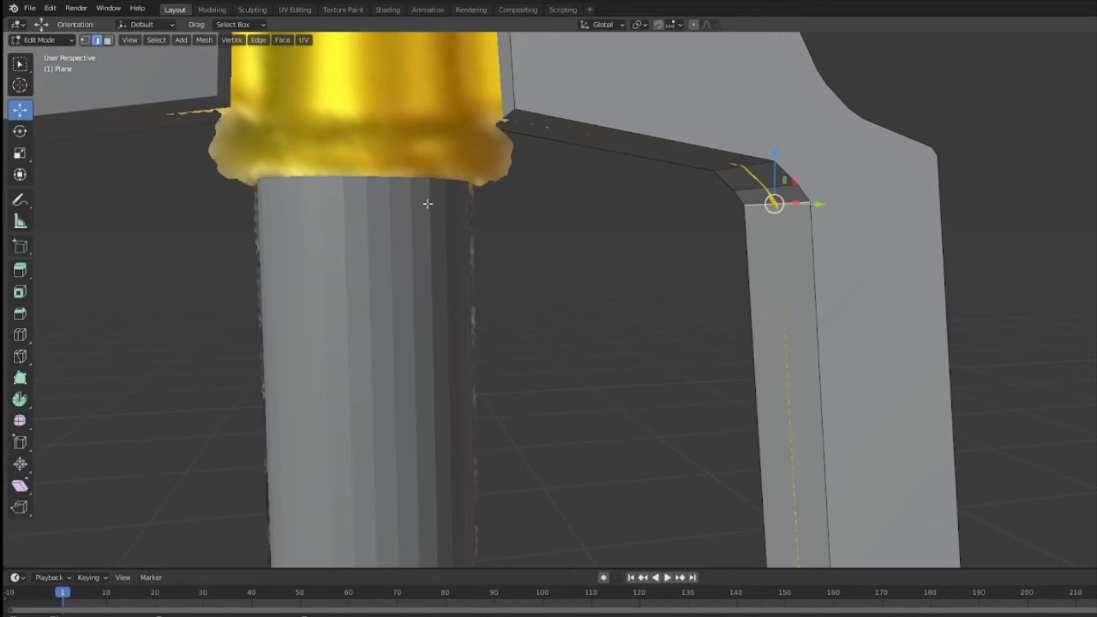
click(19, 270)
mouse_move(731, 218)
mouse_down()
mouse_move(705, 237)
mouse_move(719, 230)
mouse_move(714, 223)
mouse_up()
key(ctrl+z)
key(ctrl+z)
click(750, 191)
right_click(720, 230)
click(722, 172)
click(722, 170)
key(ctrl+z)
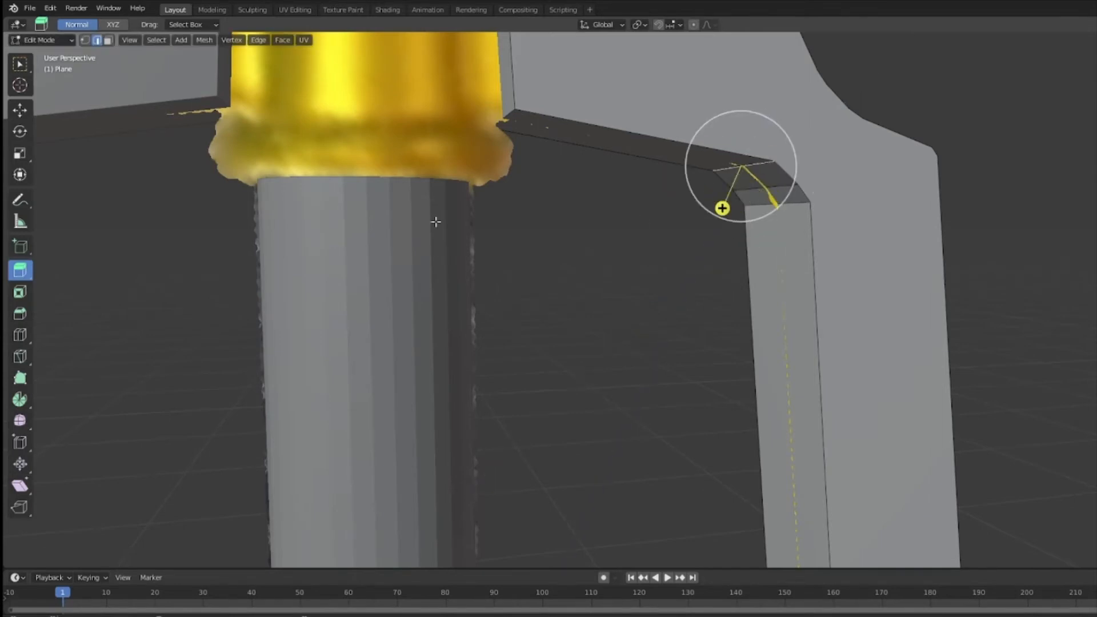
Select the edges of the guard half's inner upper corner together and bevel them.
click(20, 312)
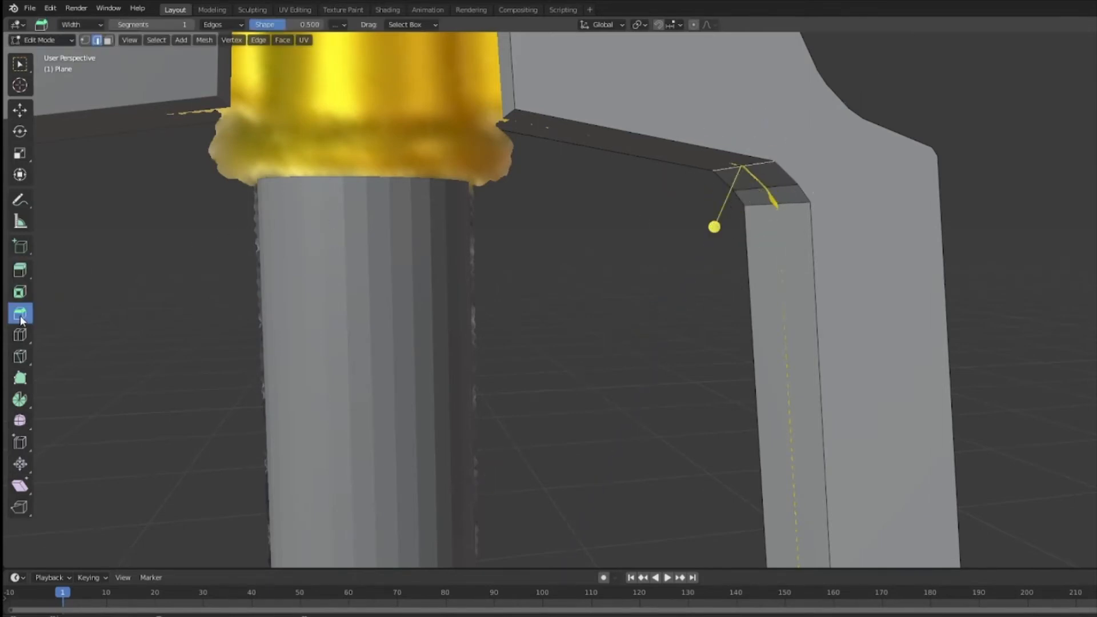
click(790, 196)
shift+click(769, 170)
drag(710, 235, 705, 239)
middle_drag(703, 240, 853, 235)
Bevel the outline of the guard half's front face.
click(940, 244)
middle_drag(761, 244, 597, 297)
scroll(694, 434, down, 2)
shift+middle_drag(716, 491, 749, 437)
scroll(774, 346, down, 3)
scroll(766, 235, up, 2)
click(737, 426)
drag(837, 366, 823, 365)
middle_drag(823, 365, 845, 333)
scroll(845, 333, up, 3)
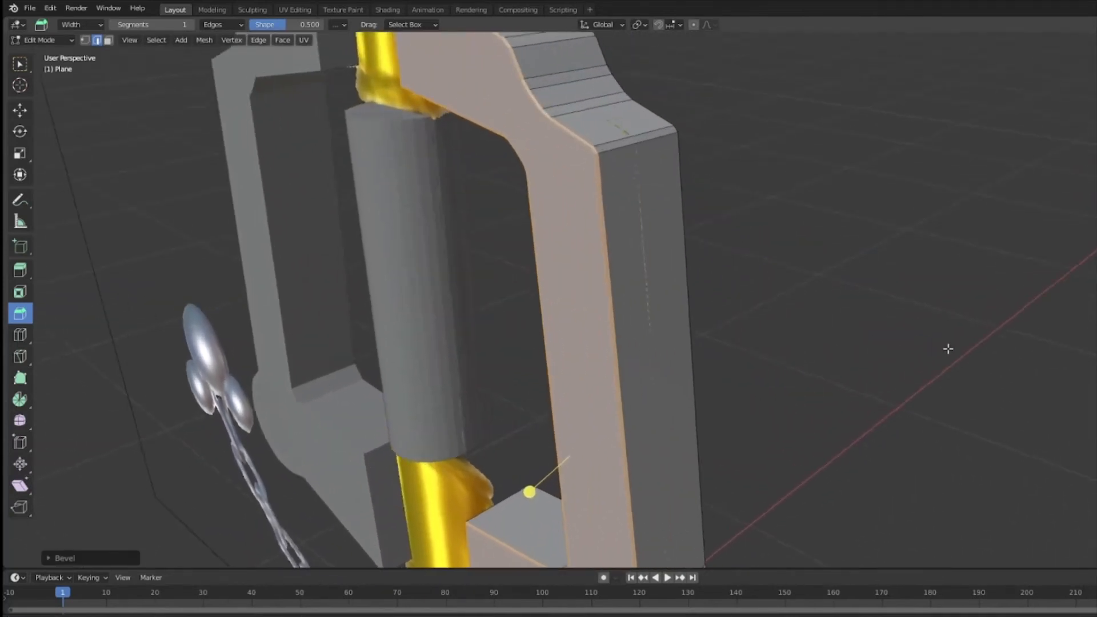
Clear the selection and bevel an edge on the guard half's rear side.
click(886, 318)
scroll(838, 309, up, 3)
middle_drag(838, 308, 572, 250)
drag(522, 104, 527, 103)
click(527, 104)
middle_drag(527, 103, 563, 332)
scroll(563, 332, up, 2)
middle_drag(657, 380, 544, 370)
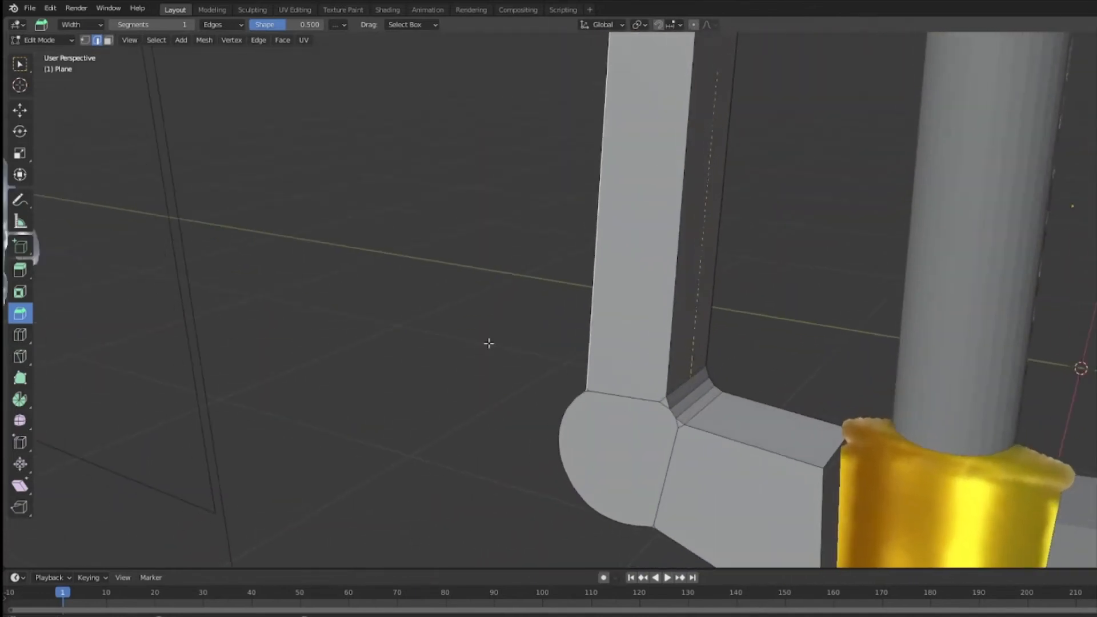
Select the leftover edges crossing the guard half's rear face at its lower and upper corners.
click(26, 68)
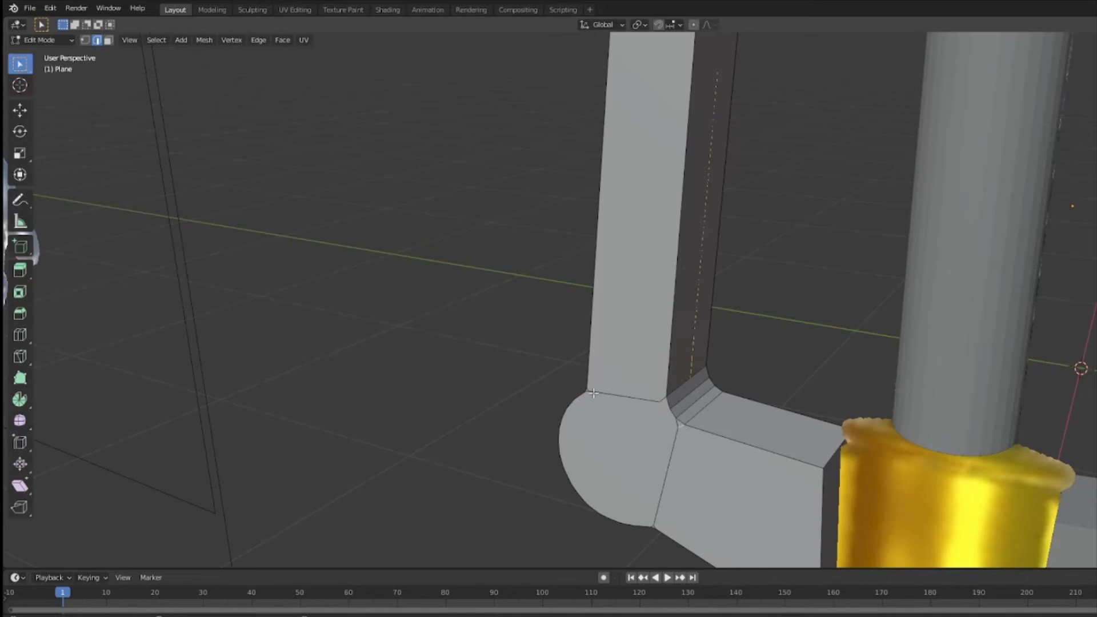
middle_drag(592, 394, 685, 372)
right_click(718, 354)
click(582, 439)
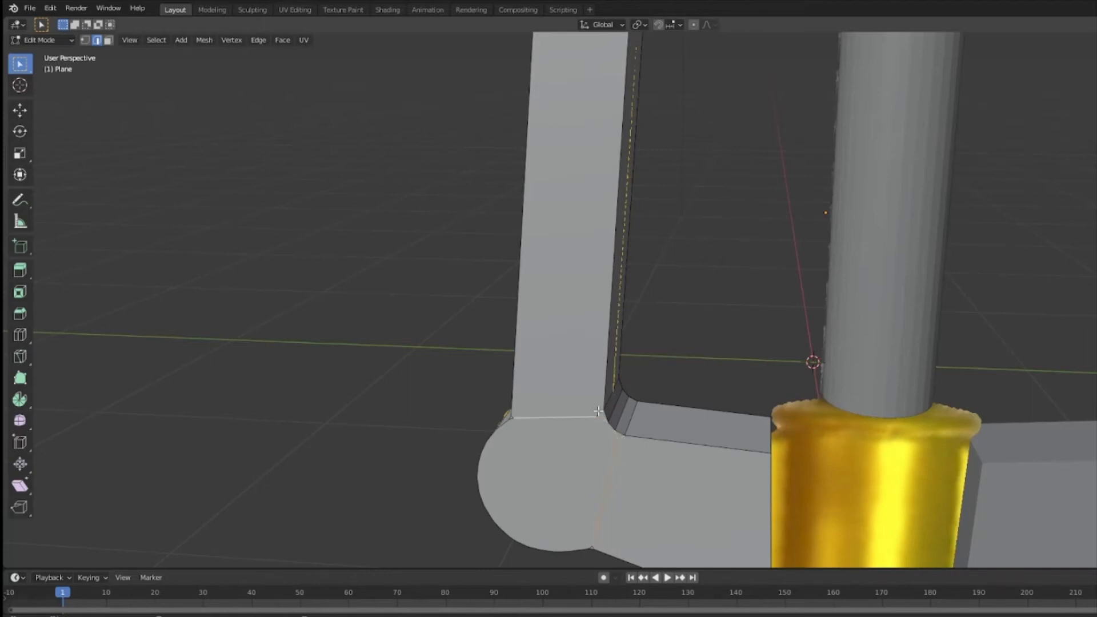
middle_drag(619, 406, 586, 180)
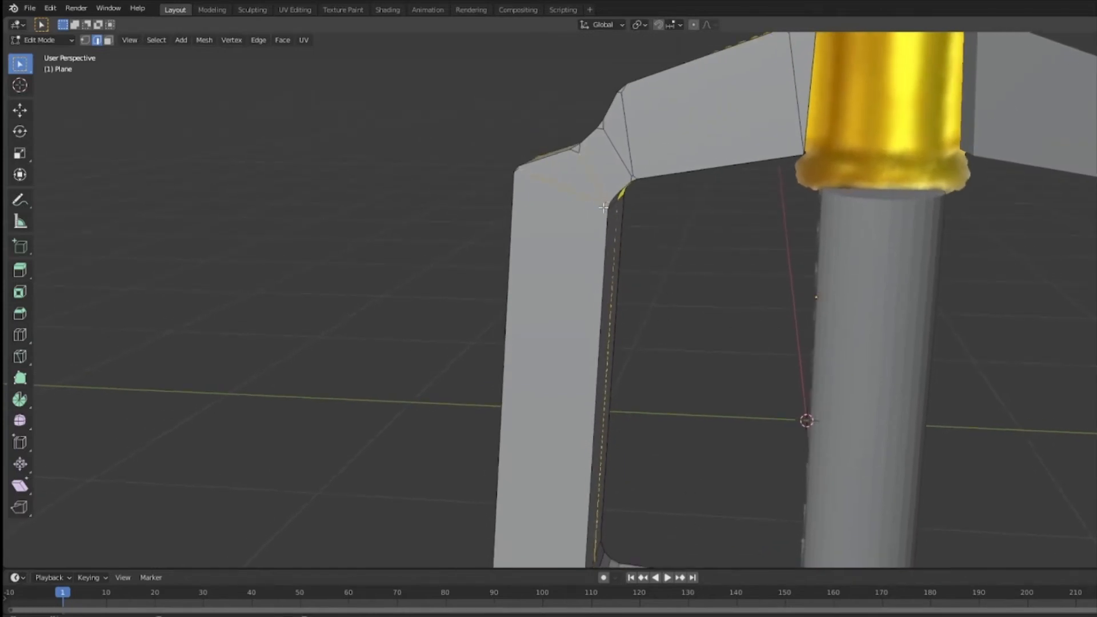
middle_drag(654, 199, 742, 365)
scroll(587, 214, up, 3)
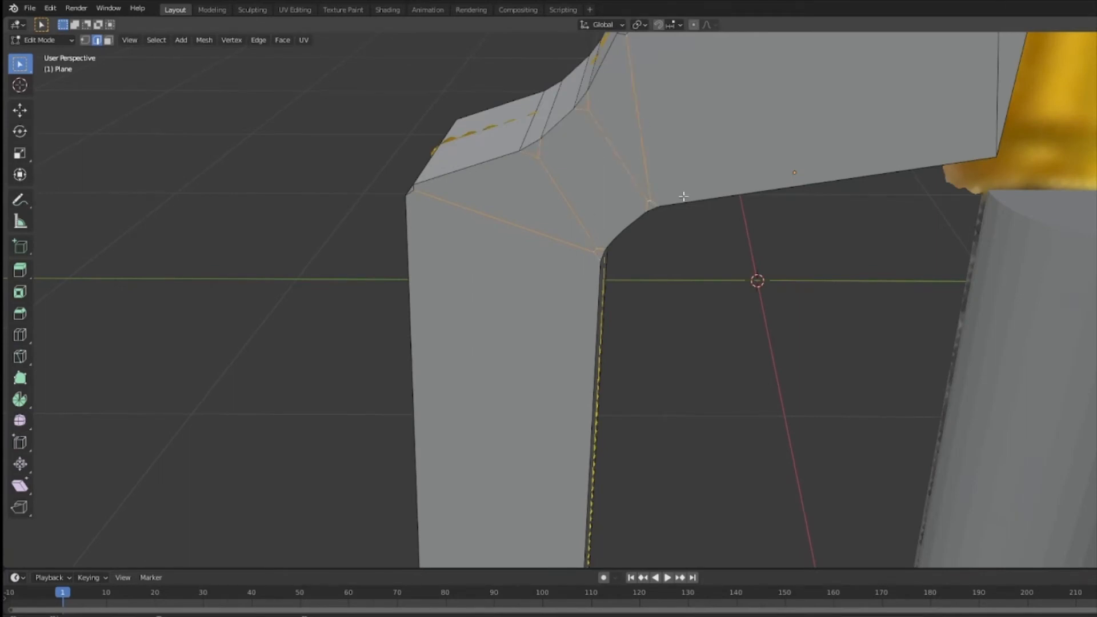
middle_drag(683, 196, 686, 164)
key(x)
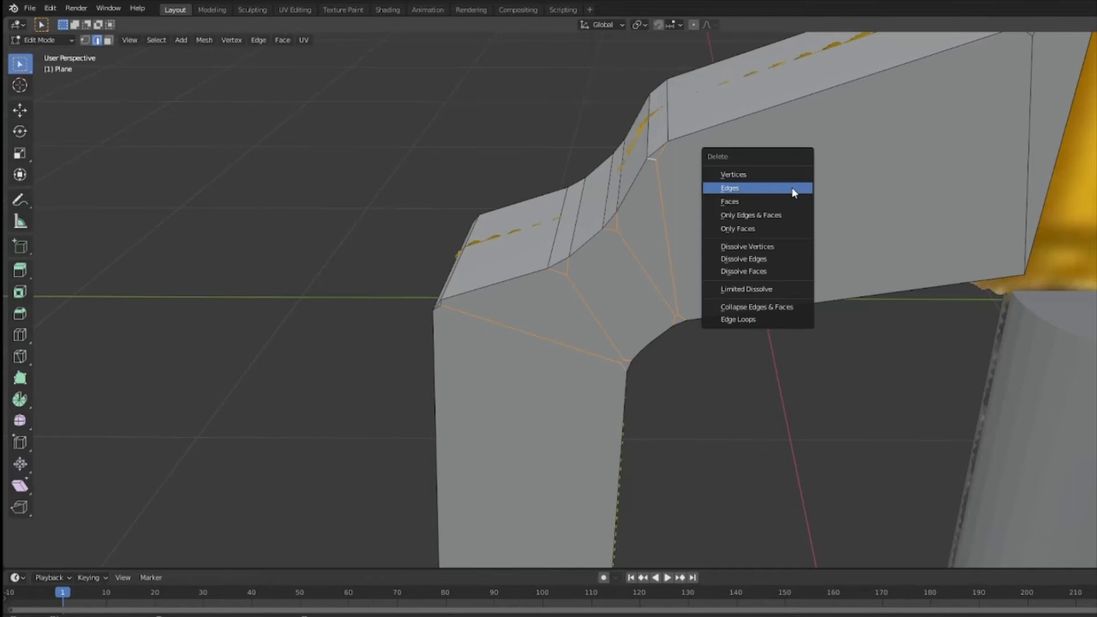
click(782, 179)
key(ctrl+z)
Dissolve the selected corner edges and select the outline of the guard half's rear face.
key(x)
click(784, 254)
middle_drag(793, 511, 792, 245)
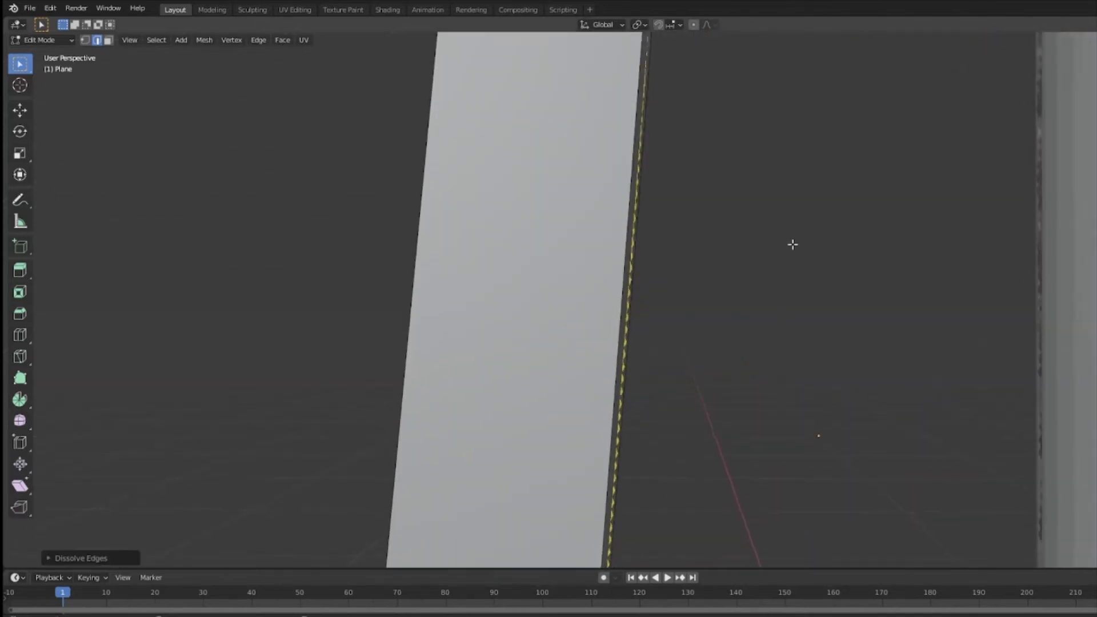
scroll(803, 342, down, 6)
middle_drag(810, 441, 63, 189)
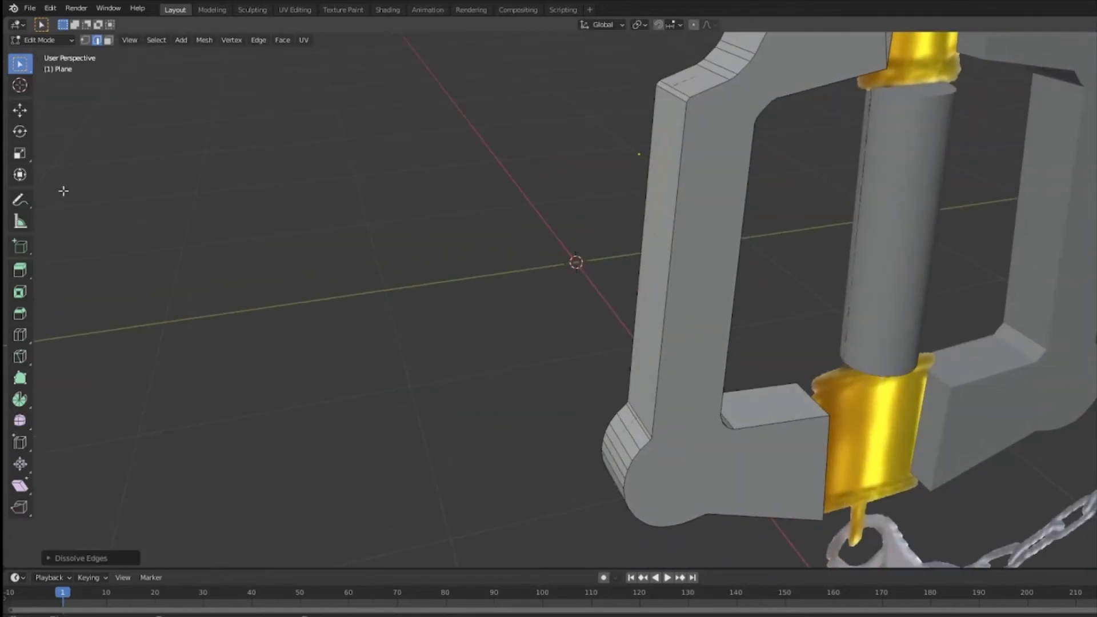
click(450, 204)
double_click(735, 234)
click(20, 271)
drag(718, 373, 730, 401)
key(ctrl+z)
click(20, 292)
key(ctrl+z)
drag(882, 499, 683, 421)
key(ctrl+z)
Bevel the selected outline of the guard half's rear face slightly.
middle_drag(527, 407, 620, 404)
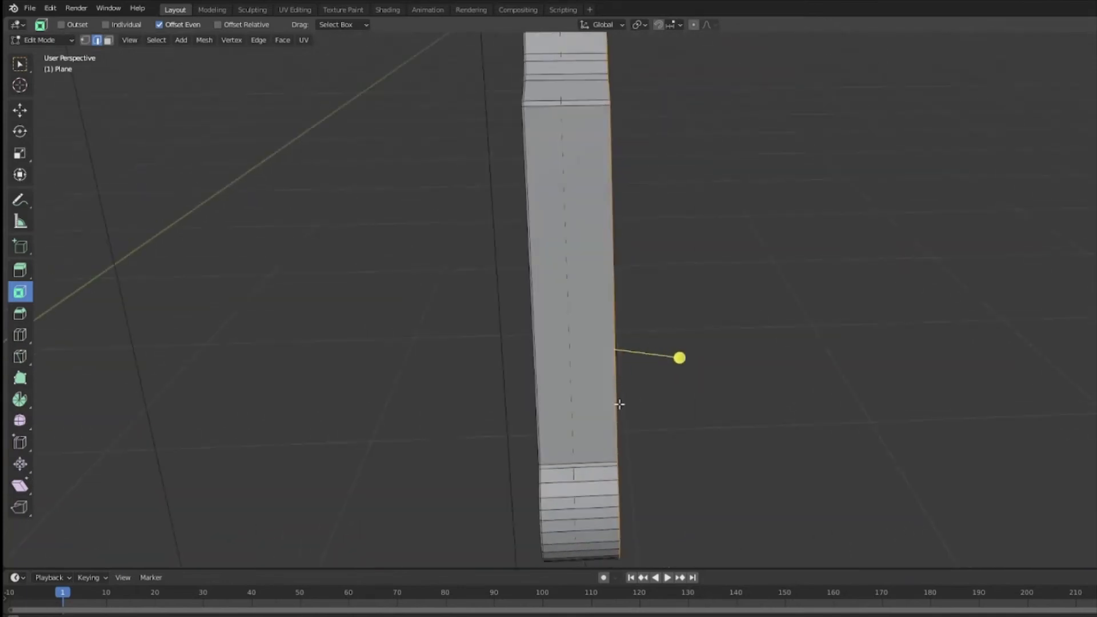
click(22, 312)
drag(689, 360, 691, 360)
middle_drag(813, 357, 361, 325)
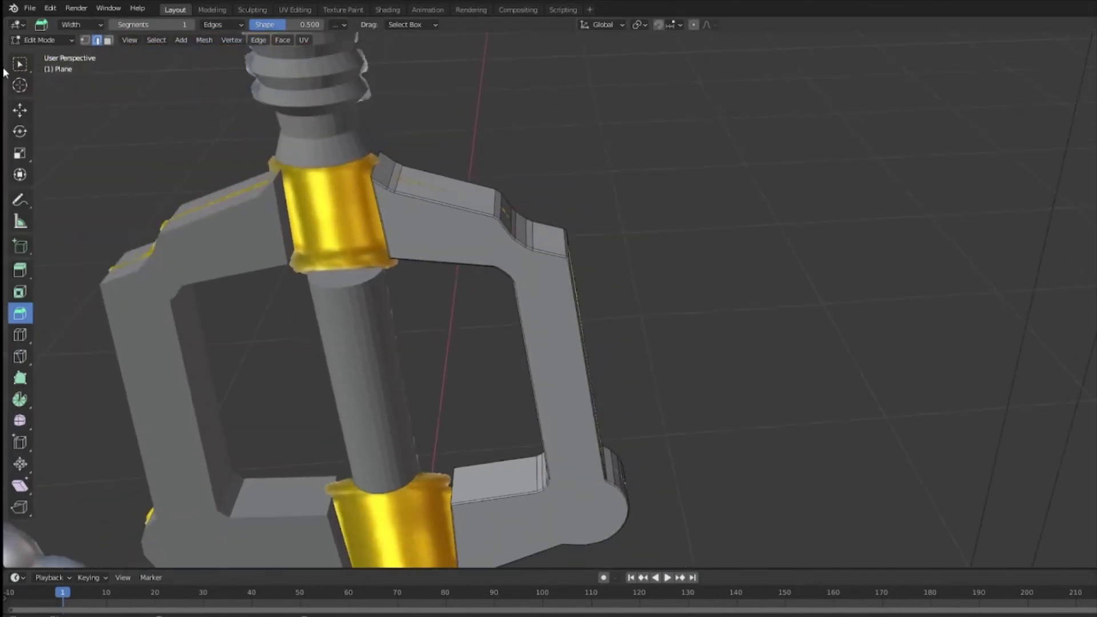
click(21, 109)
middle_drag(699, 269, 936, 294)
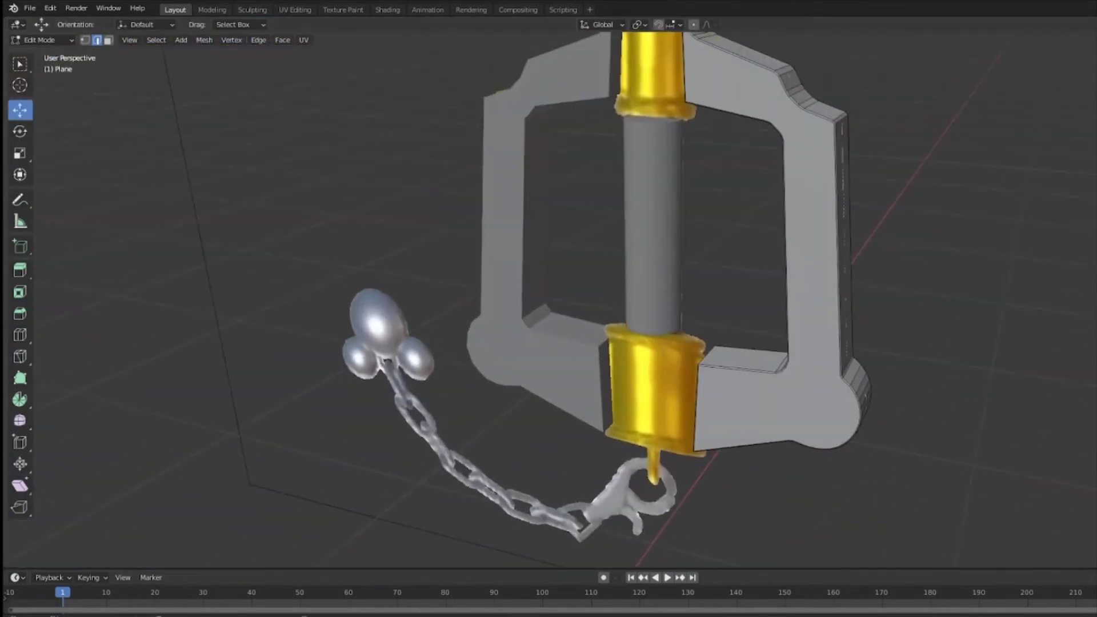
Return to Object Mode, duplicate the finished guard half and place the copy over the old opposite half.
click(802, 257)
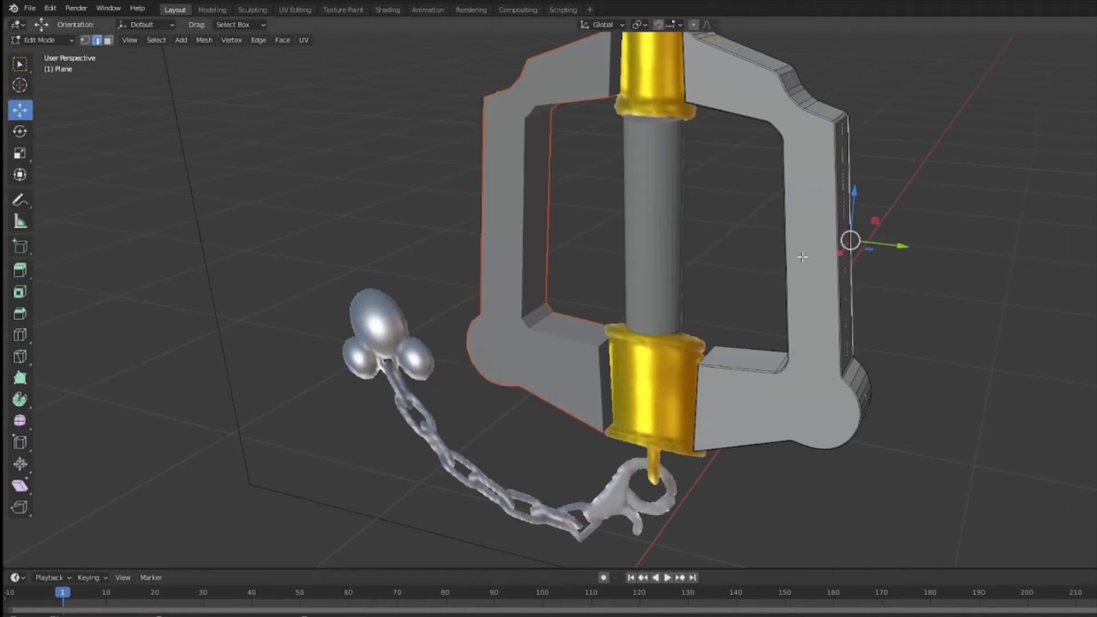
middle_drag(930, 238, 945, 238)
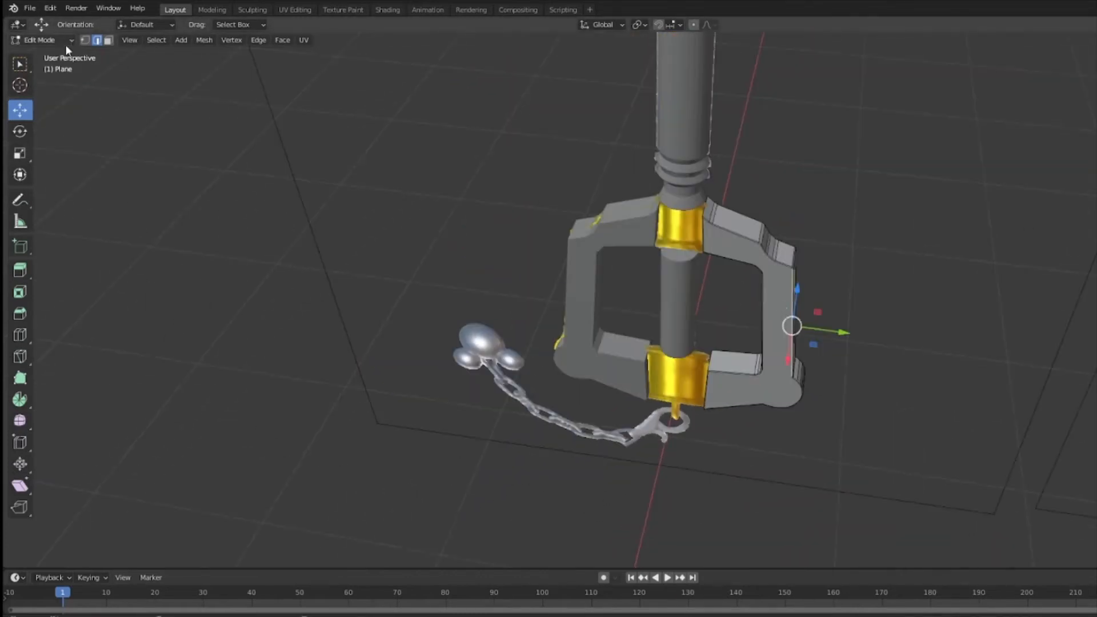
click(65, 45)
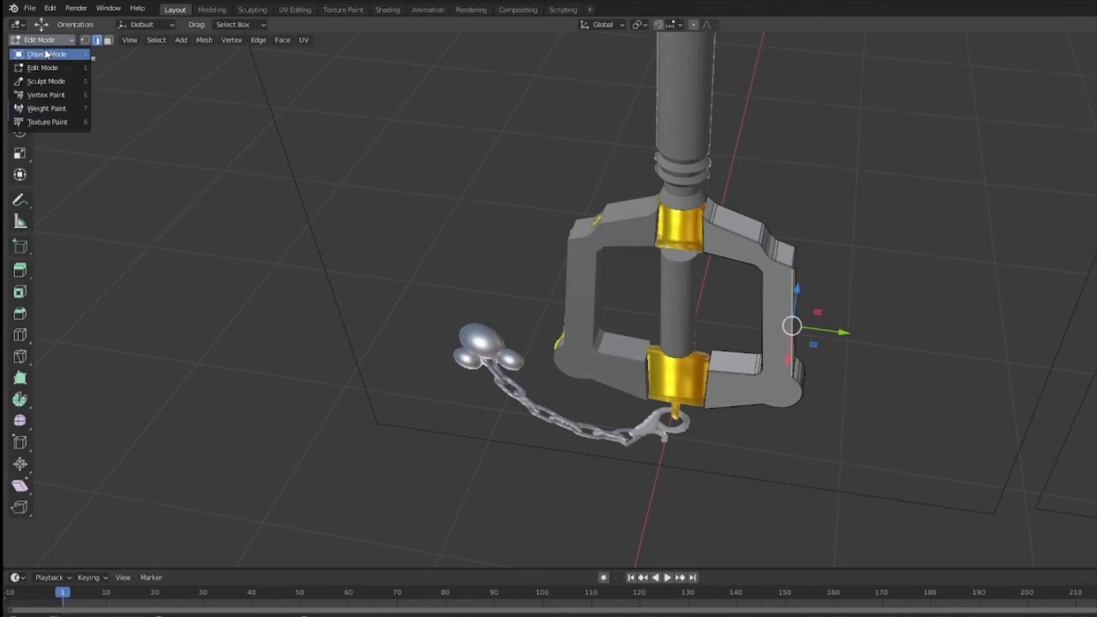
click(43, 46)
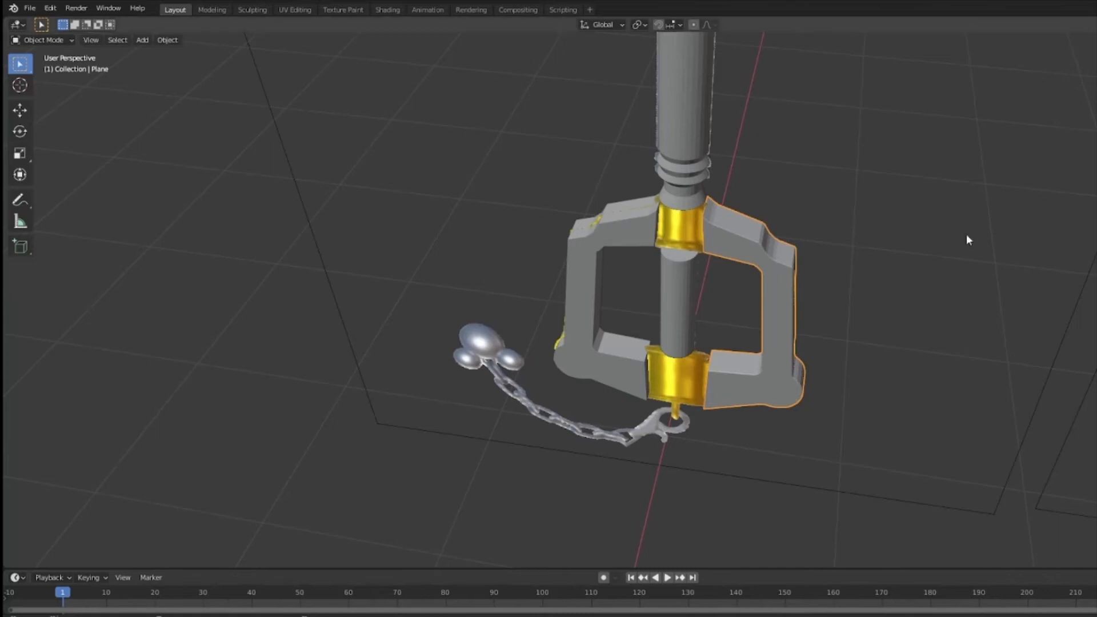
key(shift+d)
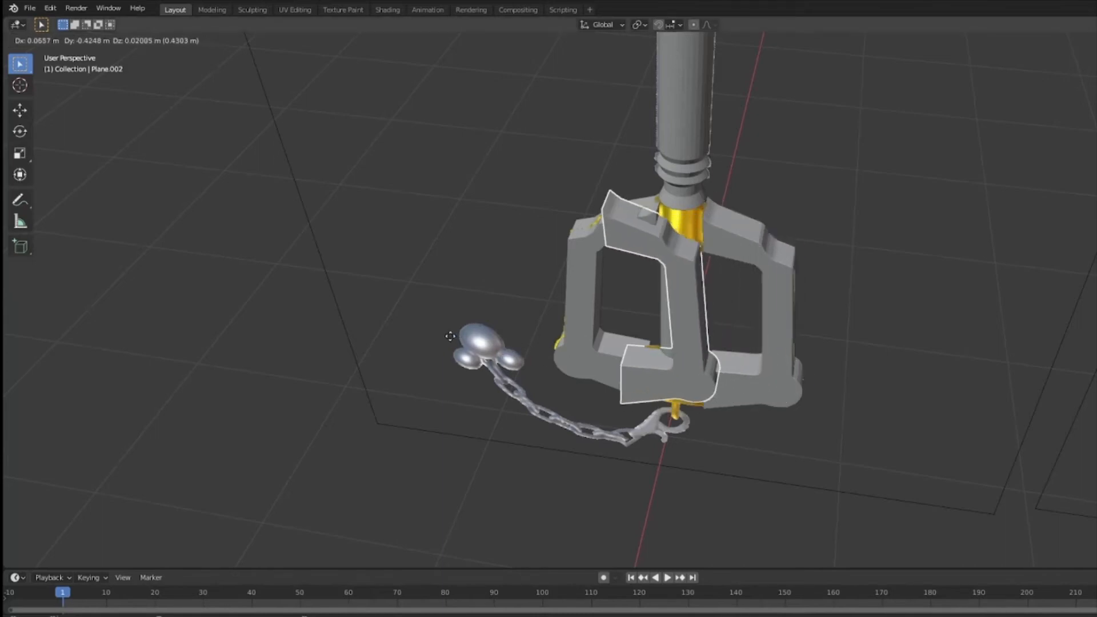
click(407, 296)
Delete the old opposite guard half and select the new copy.
click(581, 284)
click(580, 284)
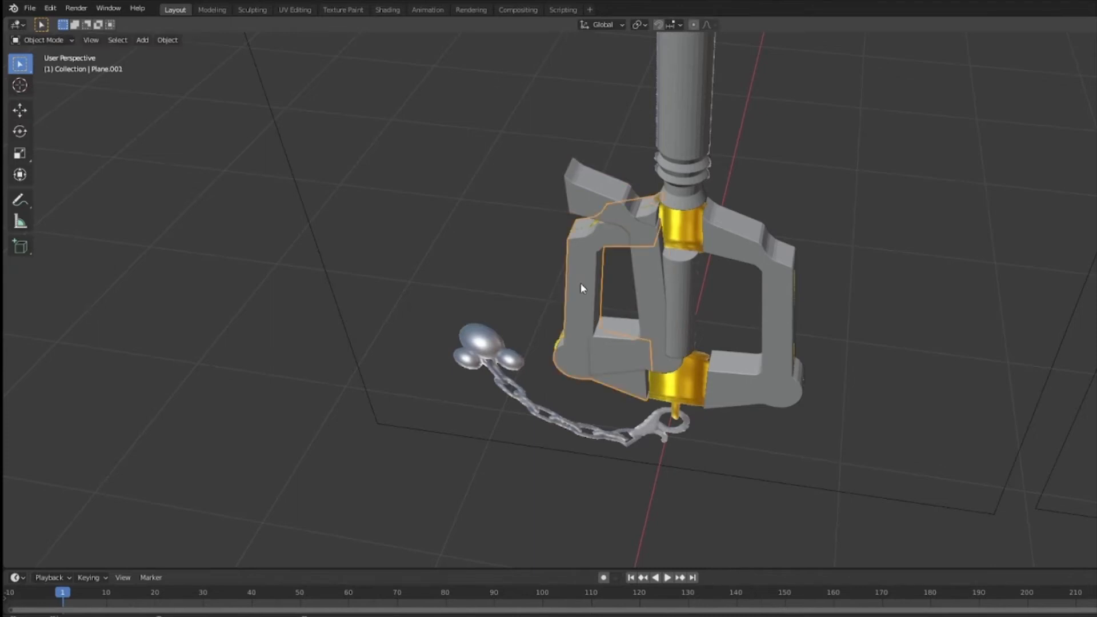
click(581, 284)
middle_drag(645, 227, 920, 249)
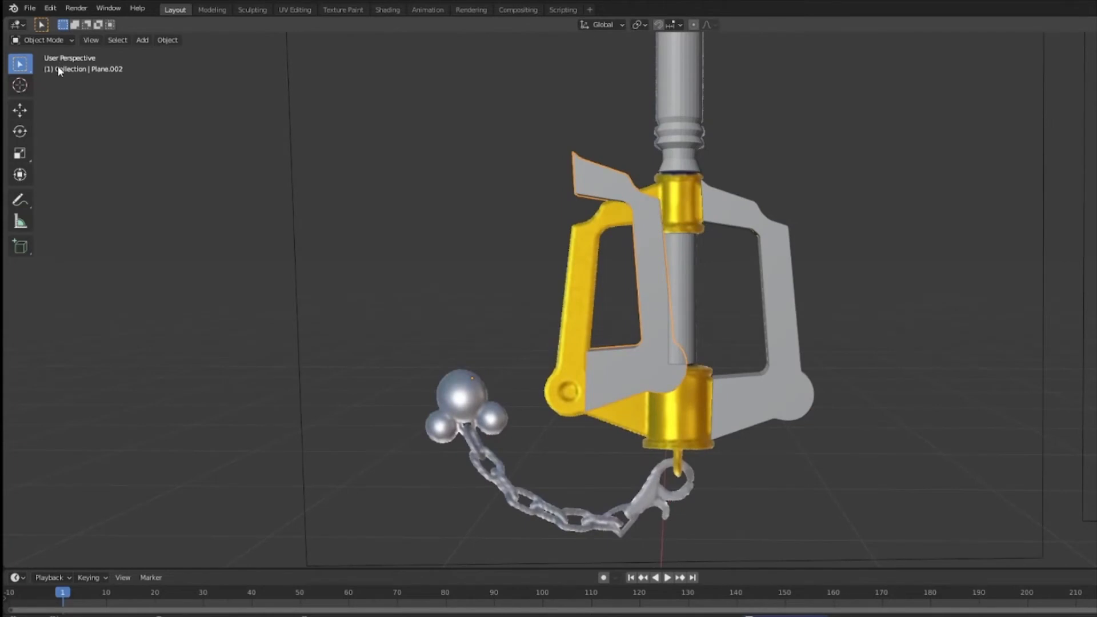
right_click(600, 192)
mouse_move(610, 192)
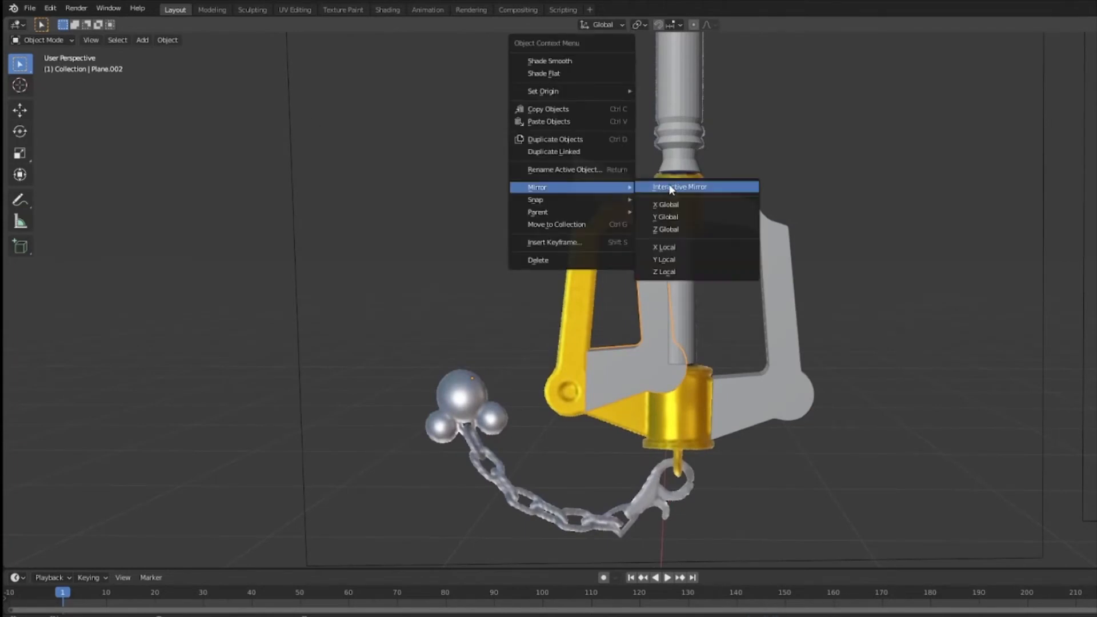
click(678, 209)
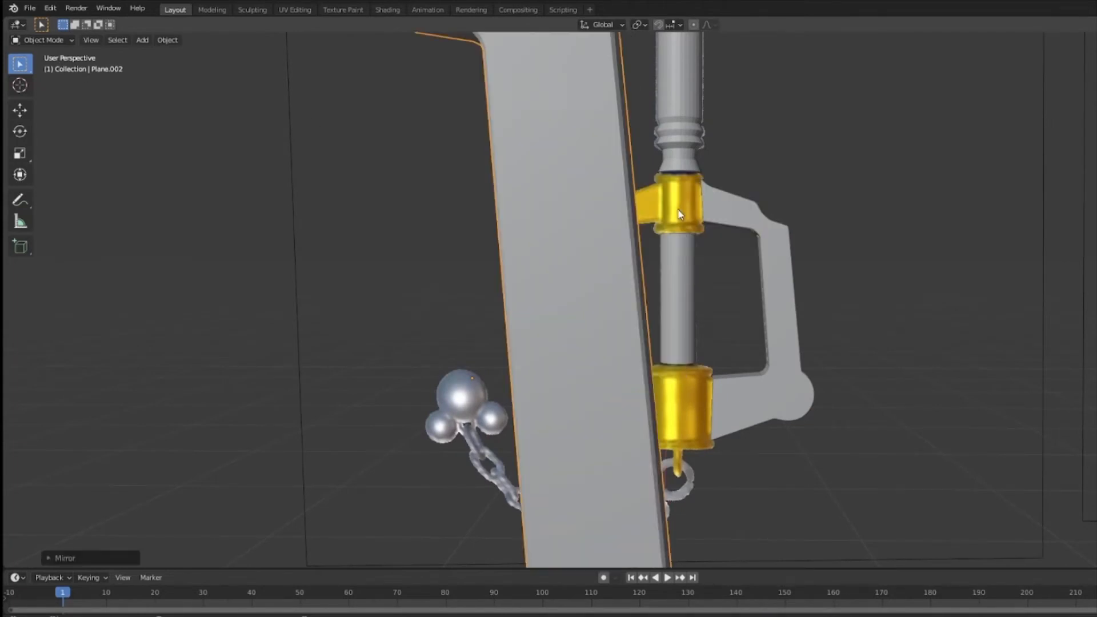
key(ctrl+z)
right_click(649, 234)
mouse_move(649, 234)
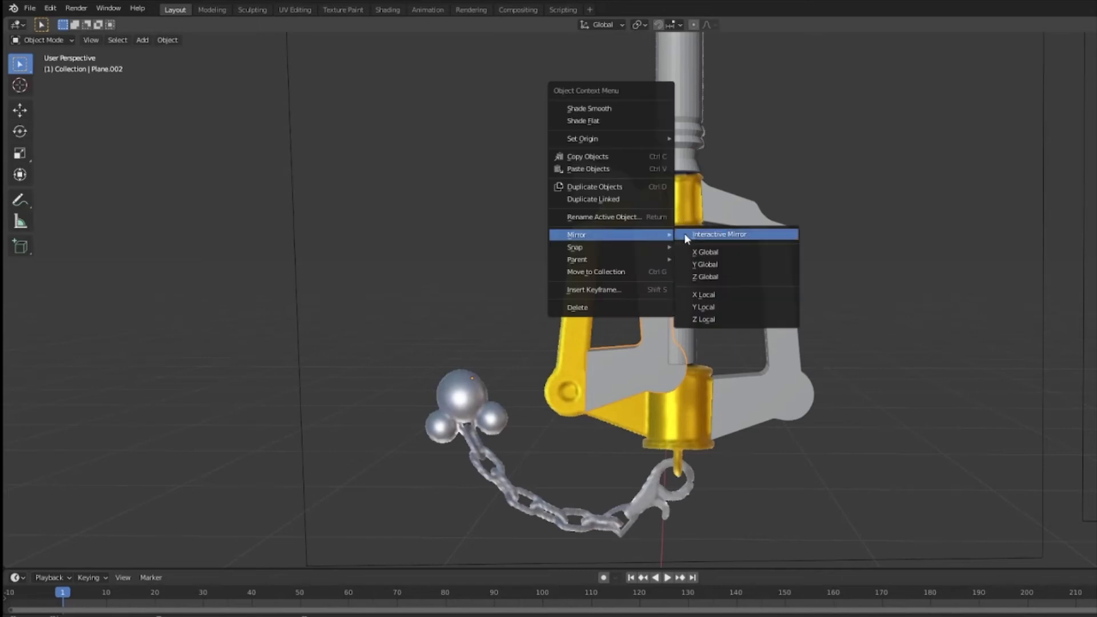
click(740, 296)
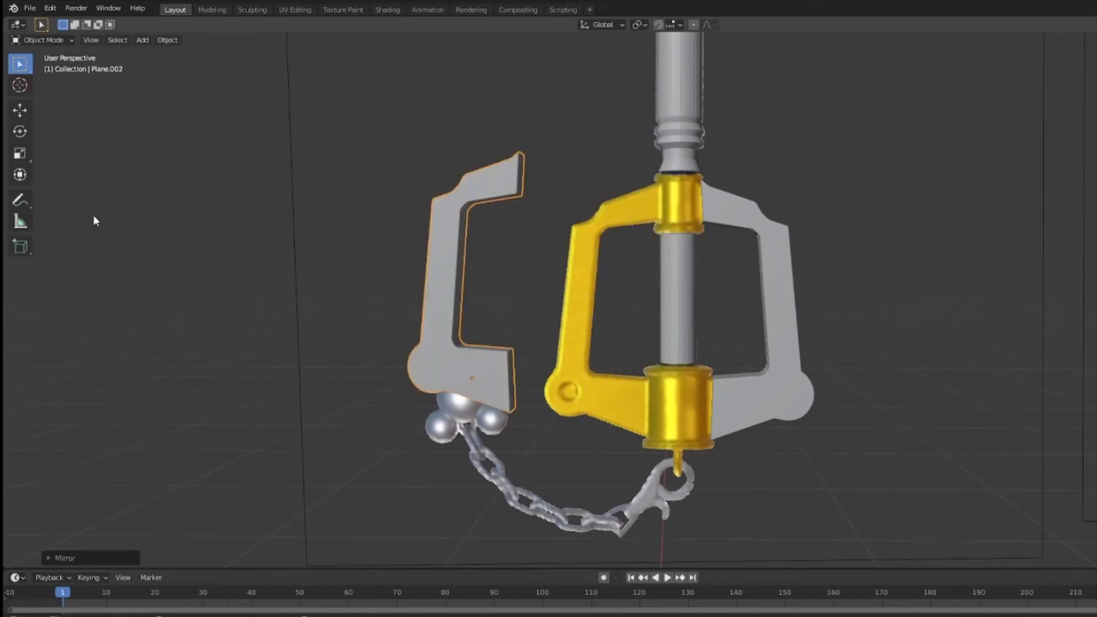
click(21, 109)
middle_drag(523, 297, 539, 369)
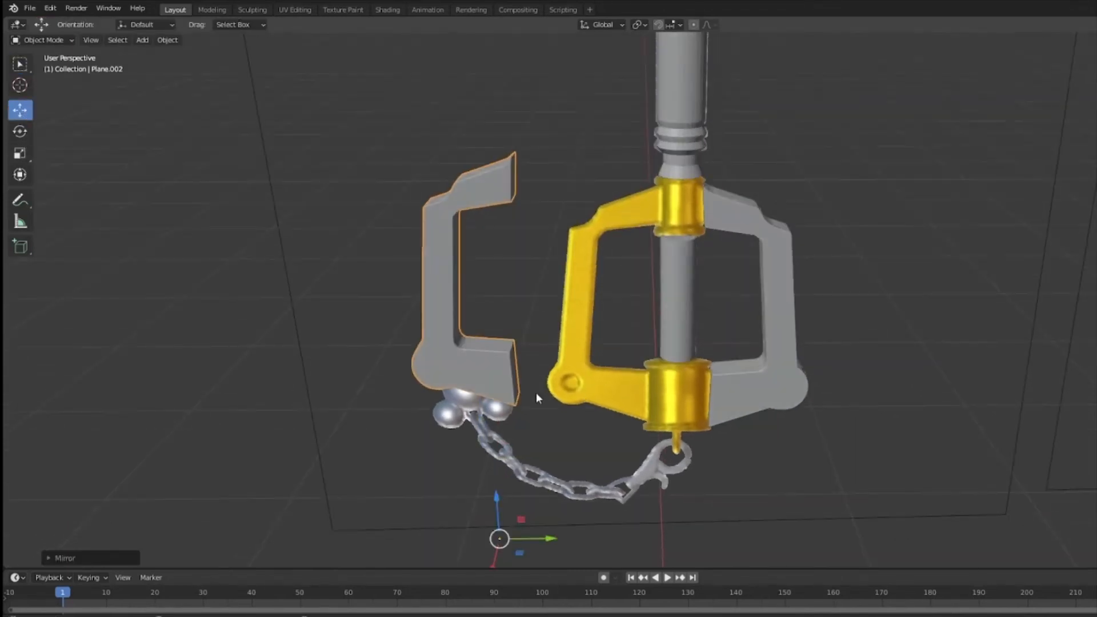
key(ctrl+z)
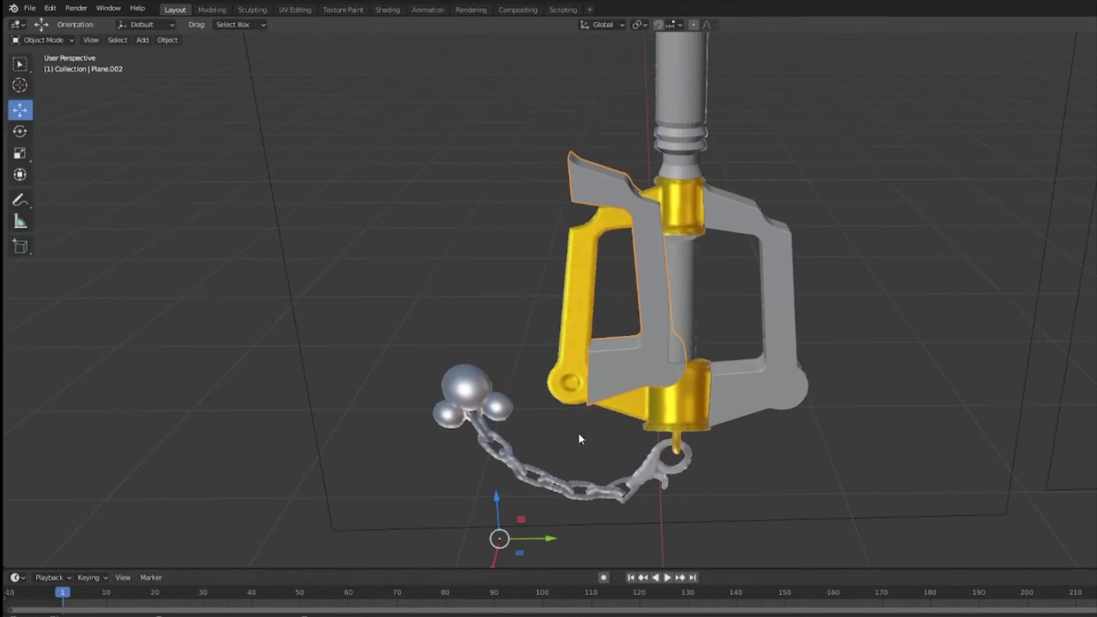
Mirror the copied guard half along its local X axis.
right_click(646, 297)
mouse_move(642, 298)
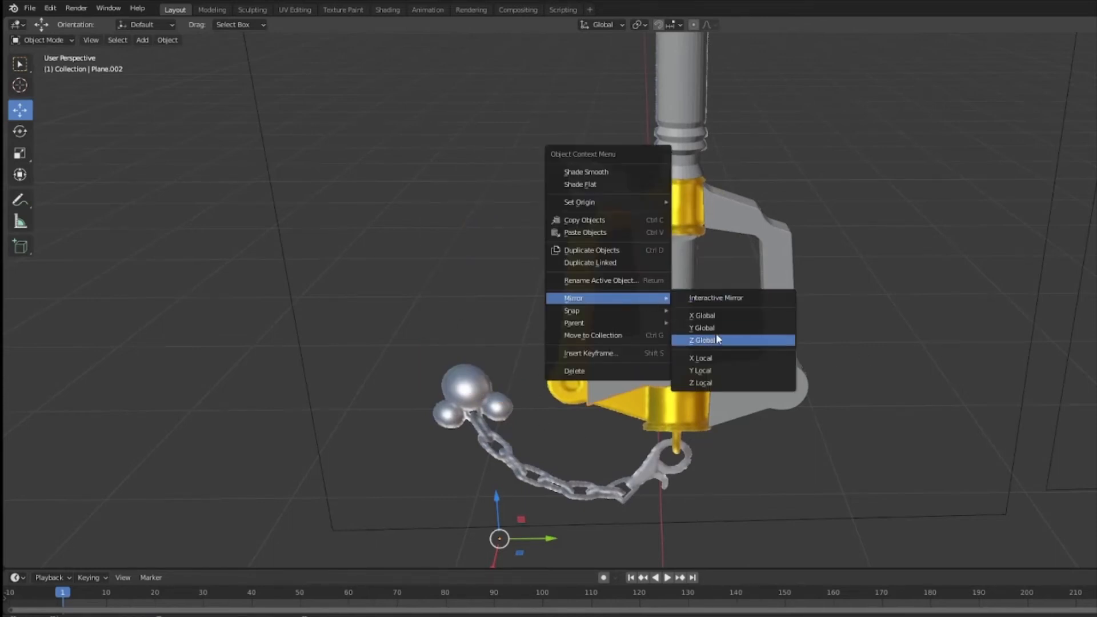
click(711, 356)
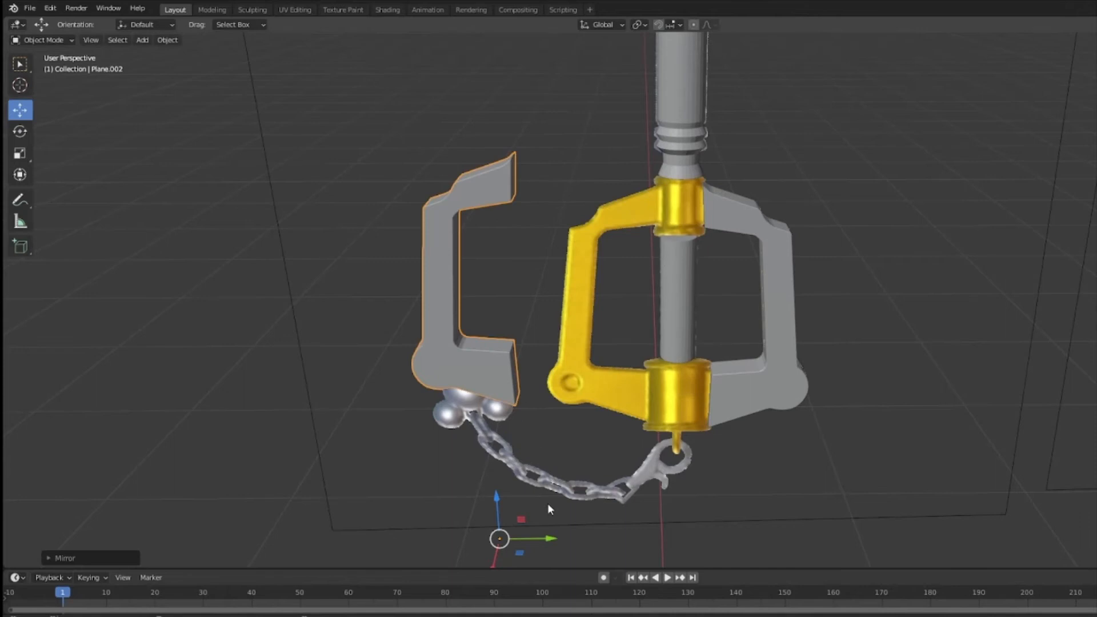
Move the mirrored guard half against the hilt, lining it up opposite the original half and over the reference image.
drag(548, 539, 718, 544)
middle_drag(742, 558, 769, 475)
drag(757, 481, 748, 486)
mouse_move(766, 438)
middle_down()
mouse_move(851, 441)
mouse_move(755, 440)
middle_up()
drag(755, 404, 743, 393)
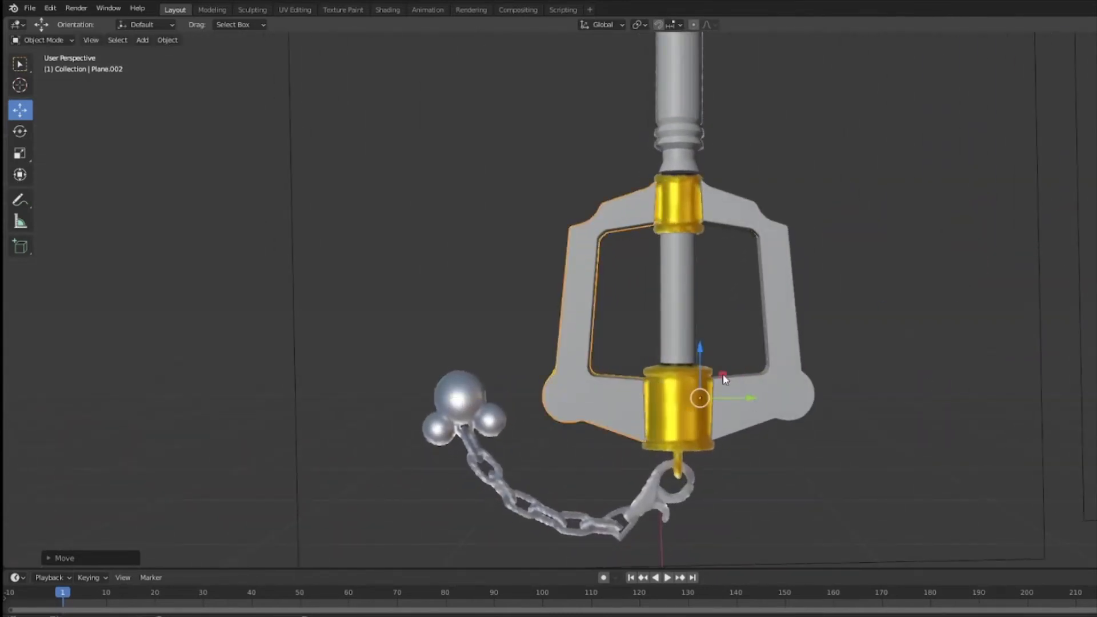
drag(701, 353, 713, 350)
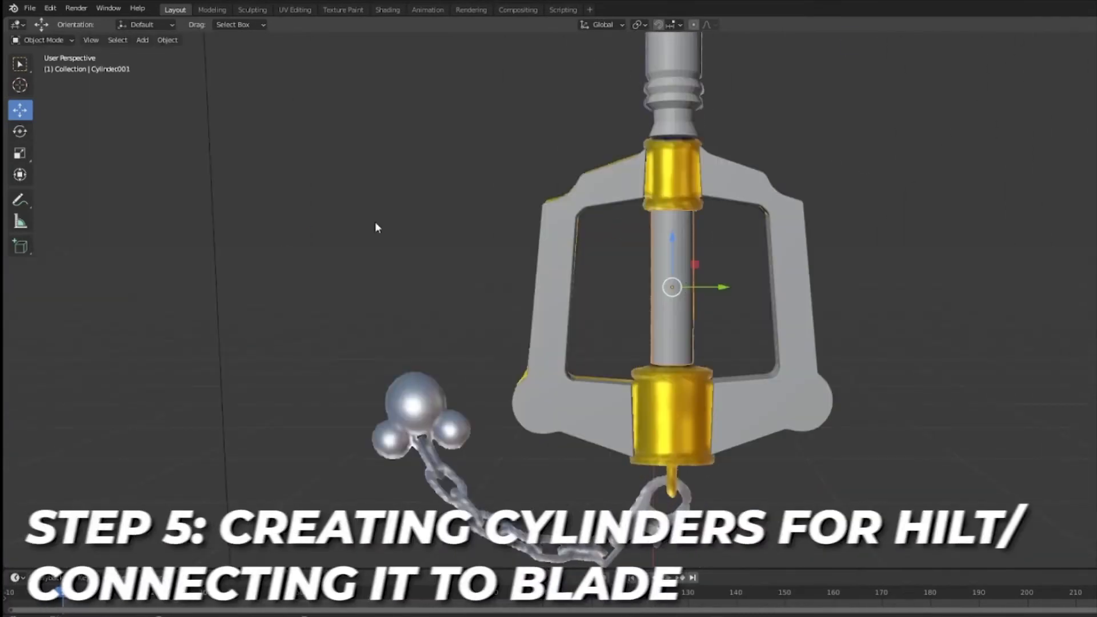
Enter Edit Mode on the grip cylinder, select all its edges and open the available edge operations.
click(43, 40)
click(40, 67)
middle_drag(513, 191, 402, 192)
drag(740, 264, 580, 306)
right_click(615, 286)
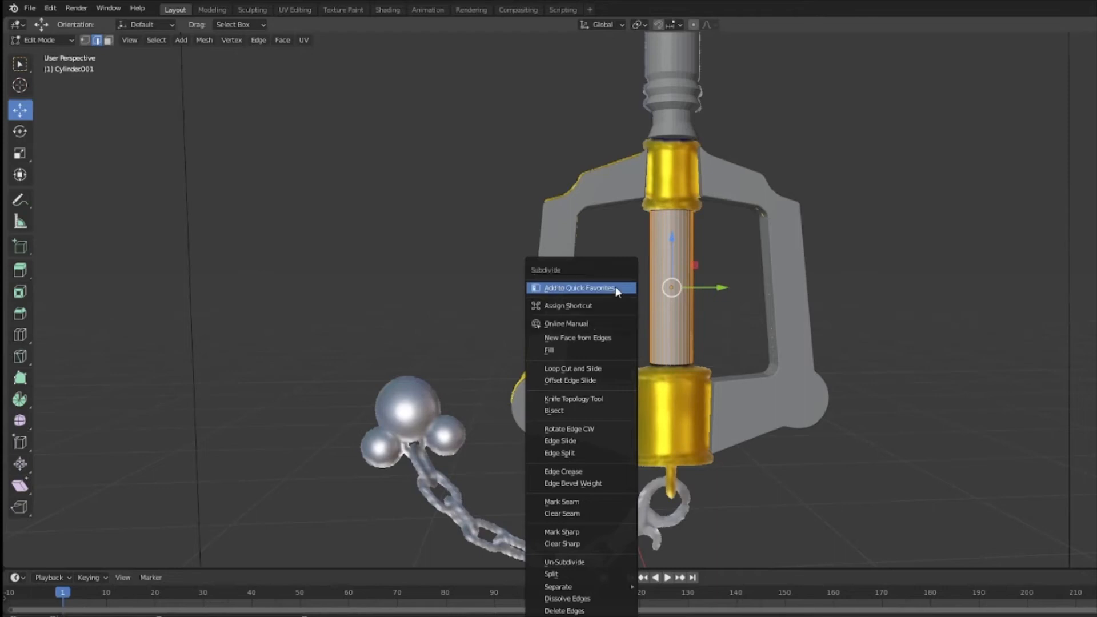
right_click(649, 298)
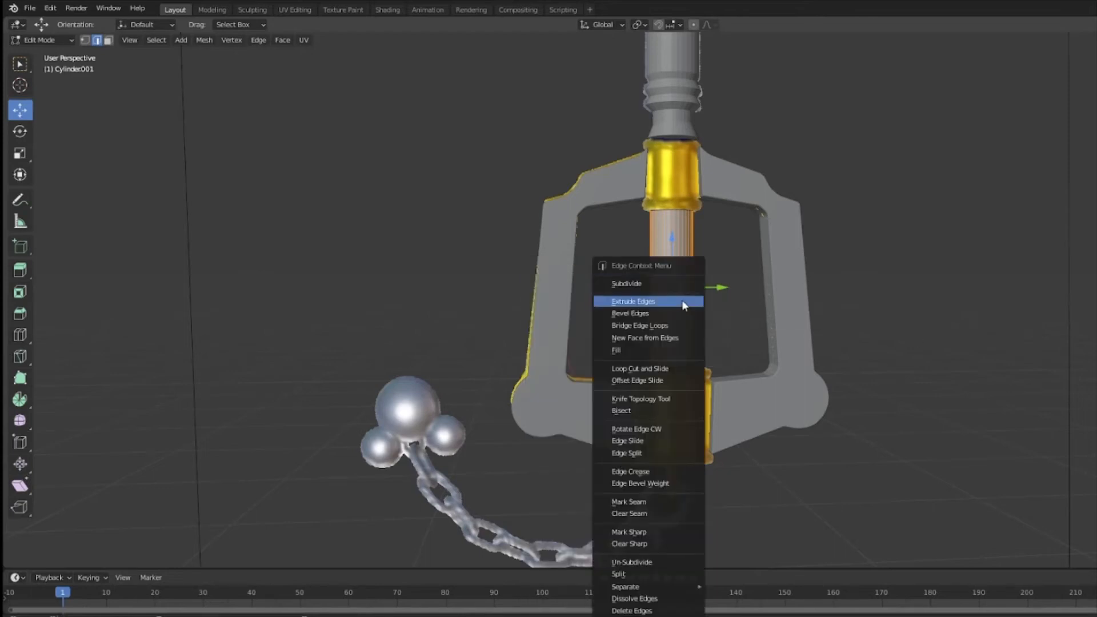
Subdivide the selected edges of the grip cylinder between the two gold collars.
right_click(646, 286)
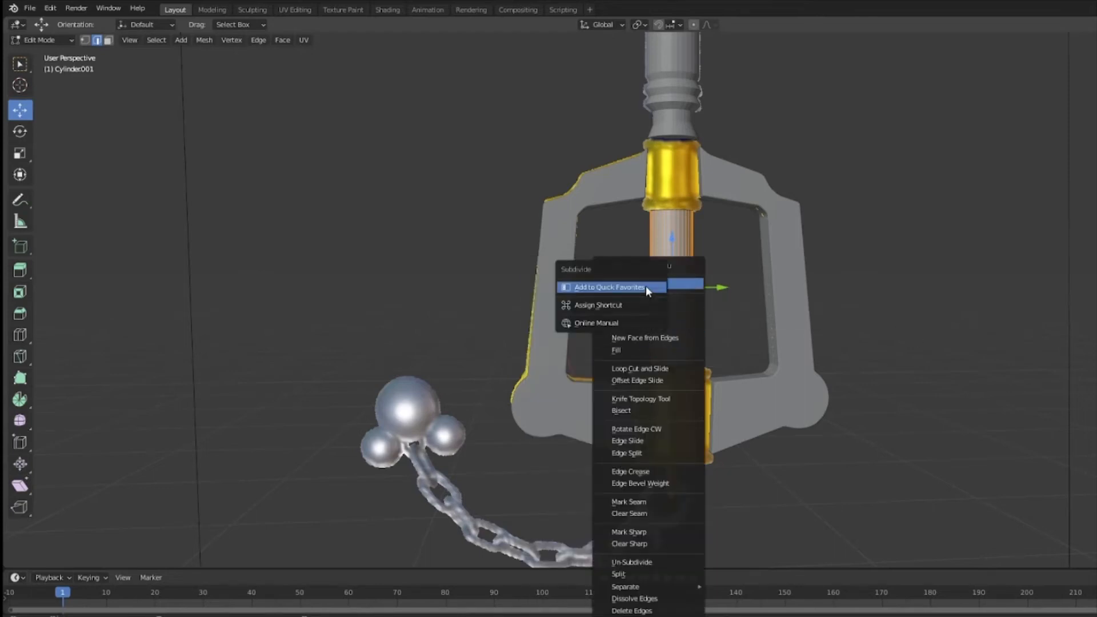
click(695, 282)
click(758, 261)
middle_drag(948, 291, 908, 305)
scroll(908, 305, up, 6)
shift+middle_drag(908, 305, 834, 325)
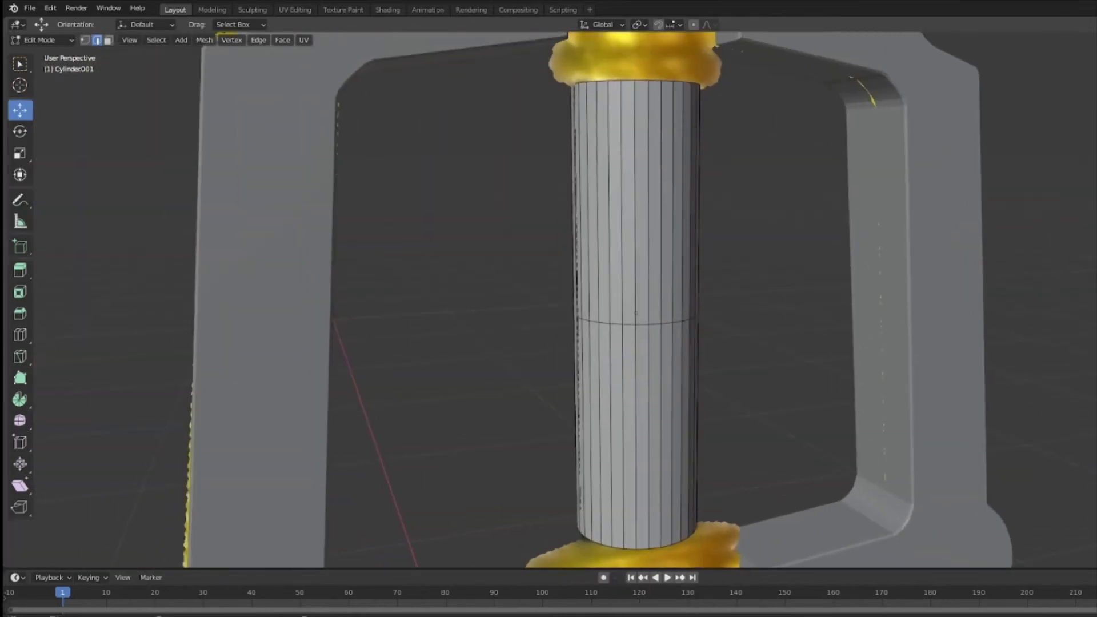
key(KP_3)
mouse_move(854, 237)
middle_down()
mouse_move(861, 211)
mouse_move(859, 245)
middle_up()
shift+middle_drag(760, 268, 801, 210)
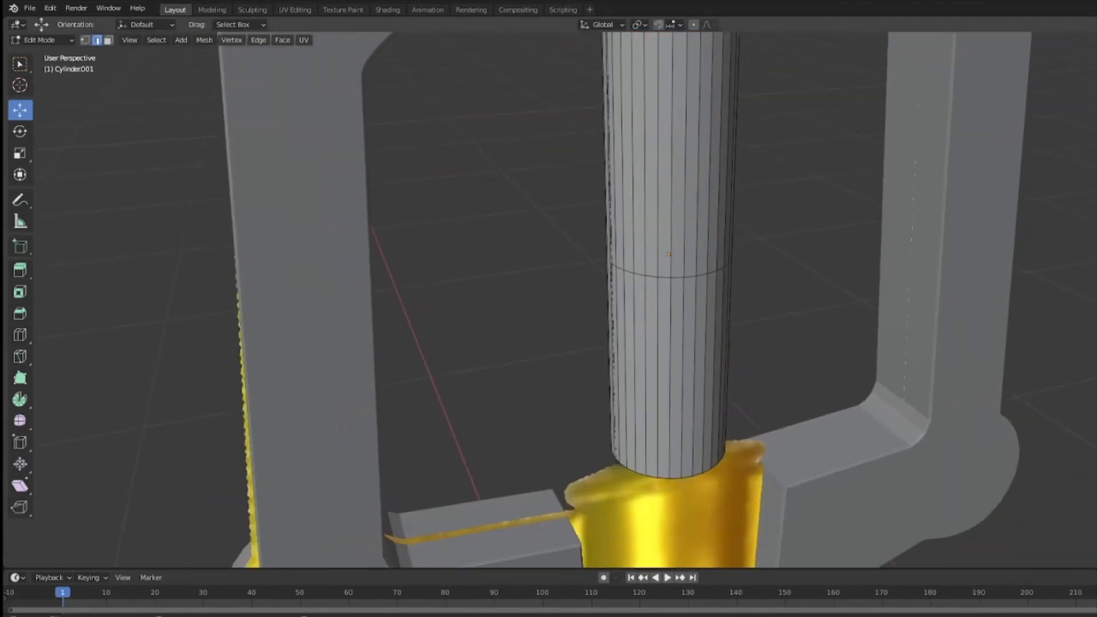
Leave mesh editing of the grip cylinder and return to Object Mode.
click(47, 40)
click(56, 54)
middle_drag(540, 220, 529, 192)
middle_drag(598, 207, 623, 223)
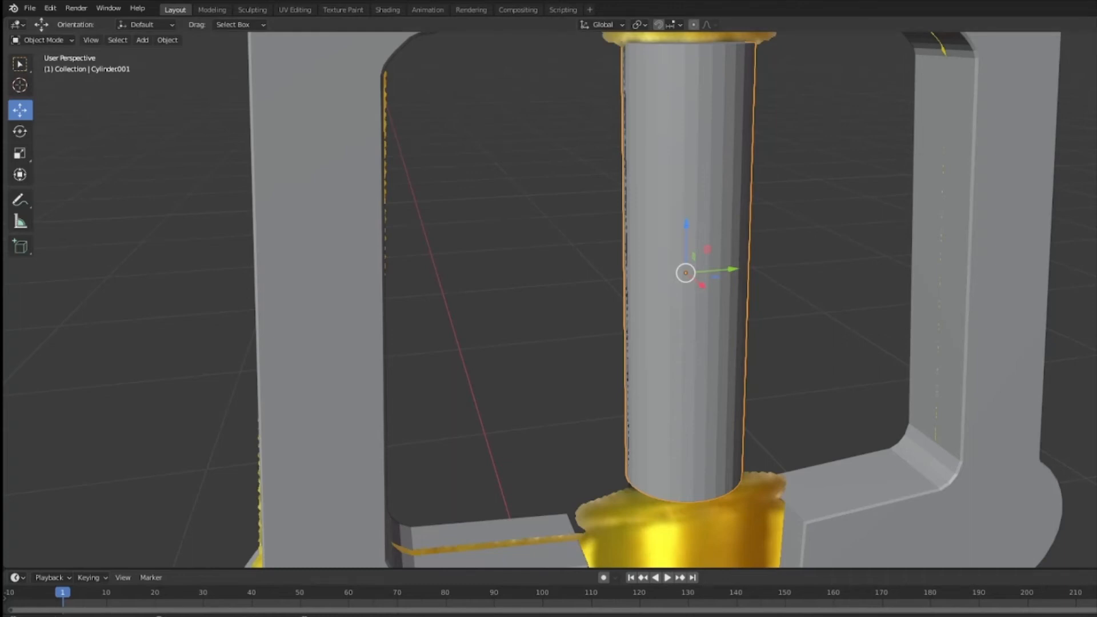
middle_drag(977, 299, 132, 108)
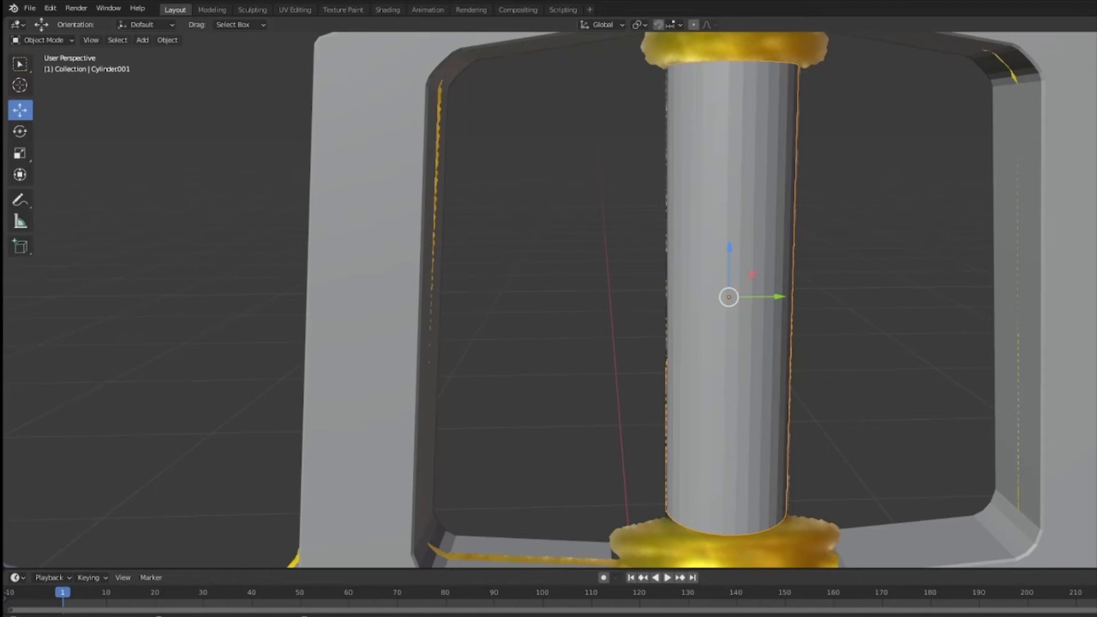
click(906, 187)
scroll(906, 186, down, 4)
middle_drag(906, 187, 859, 341)
click(926, 411)
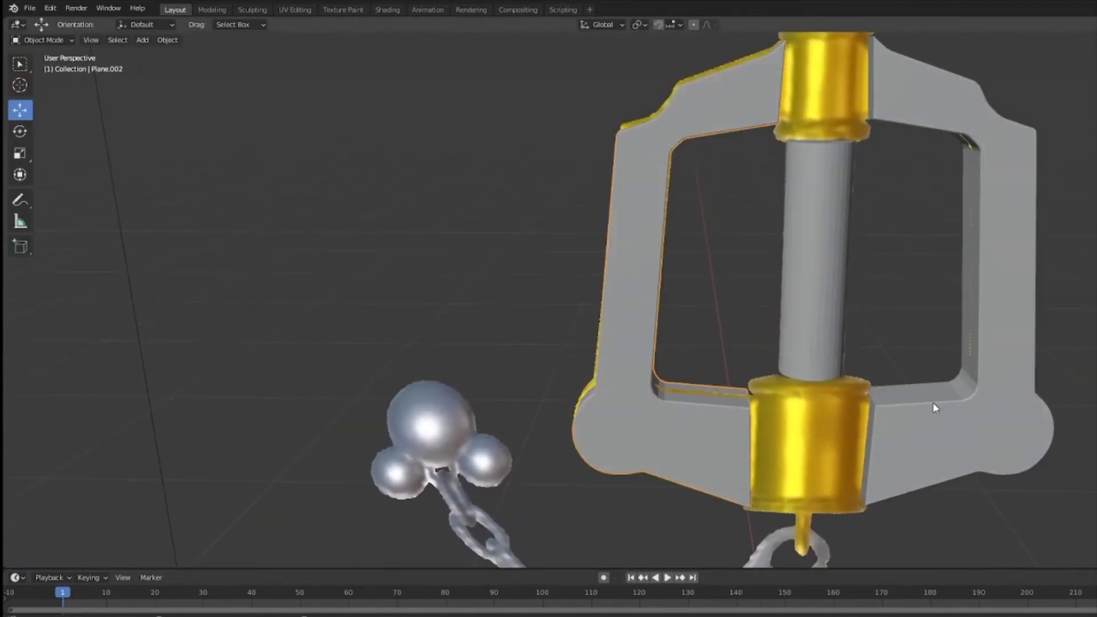
middle_drag(925, 411, 908, 380)
scroll(369, 257, down, 2)
middle_drag(702, 360, 737, 389)
drag(872, 364, 874, 357)
drag(912, 408, 1069, 400)
key(ctrl+z)
Try to mirror the right half of the guard with Interactive Mirror.
middle_drag(1070, 362, 837, 328)
click(837, 328)
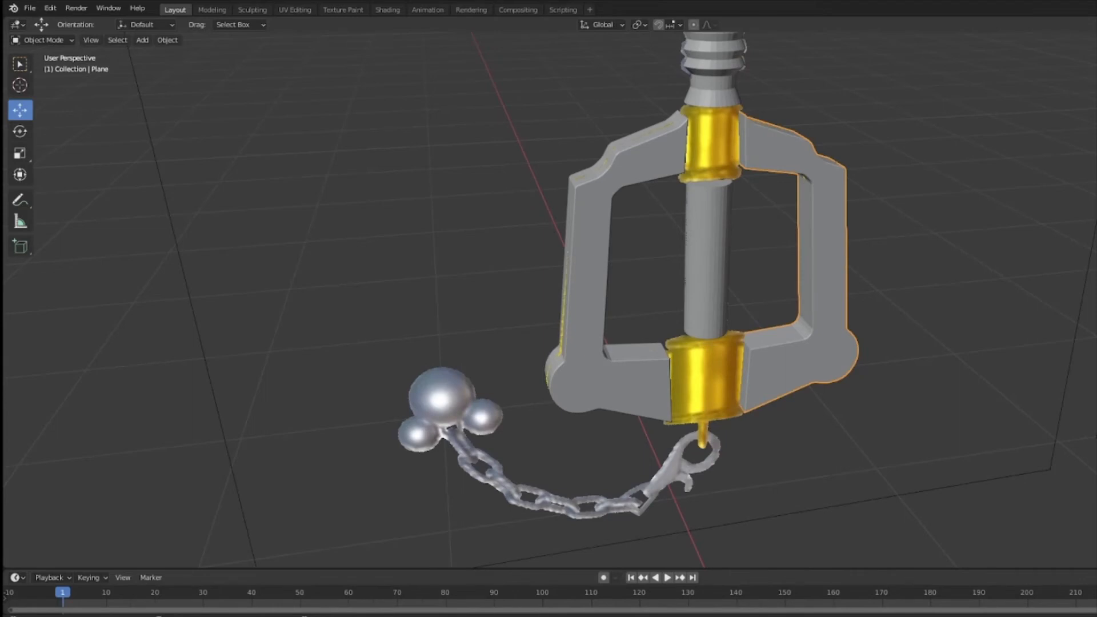
middle_drag(1022, 381, 970, 356)
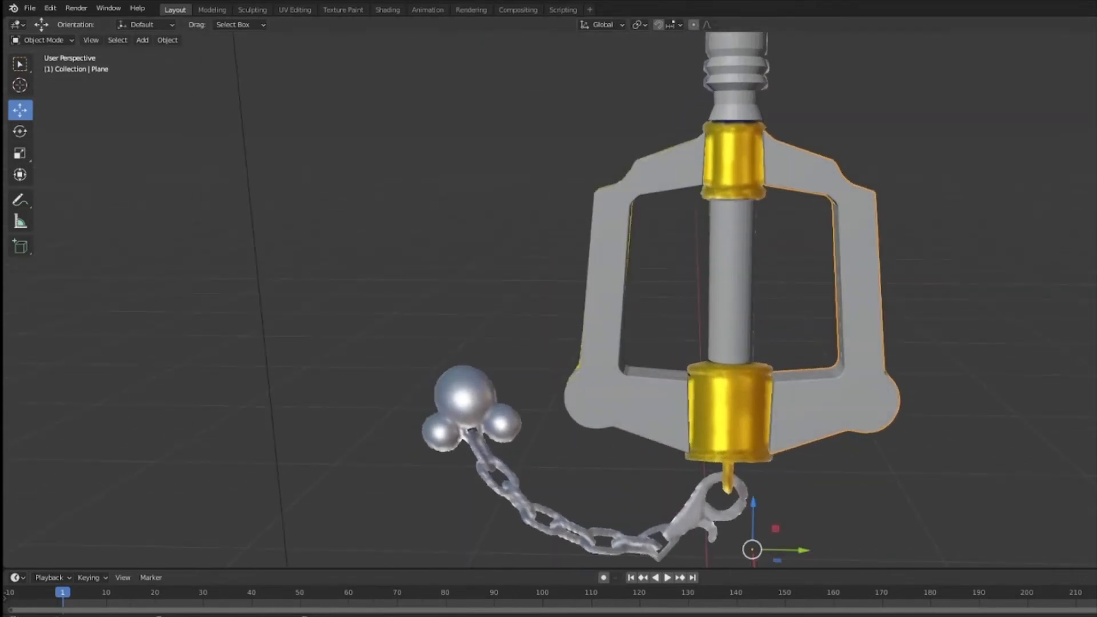
right_click(873, 328)
click(870, 304)
right_click(873, 340)
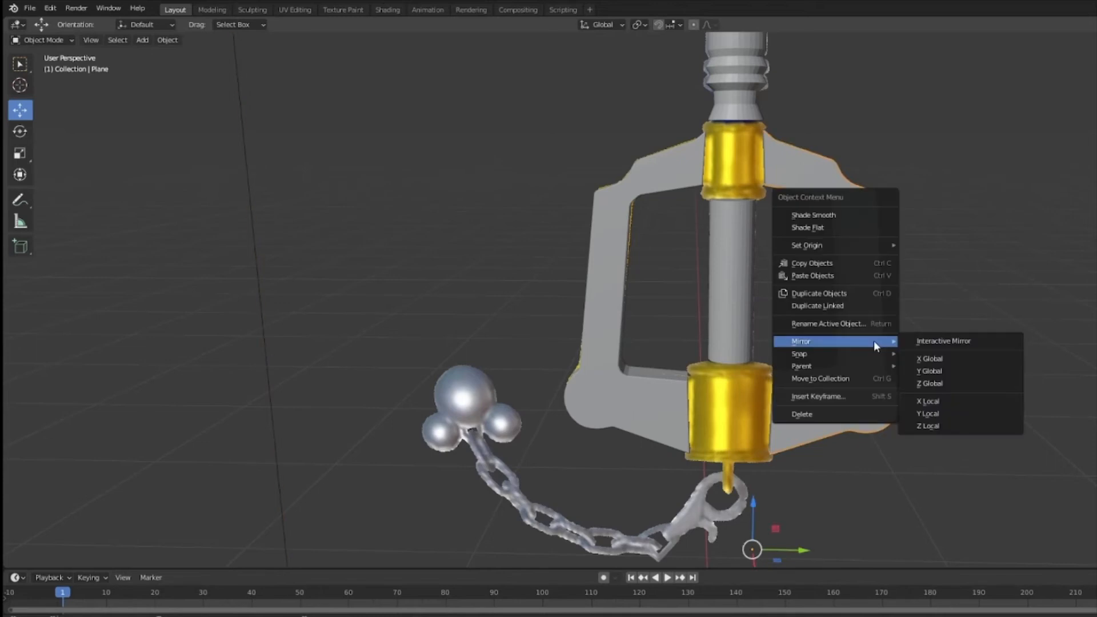
click(942, 341)
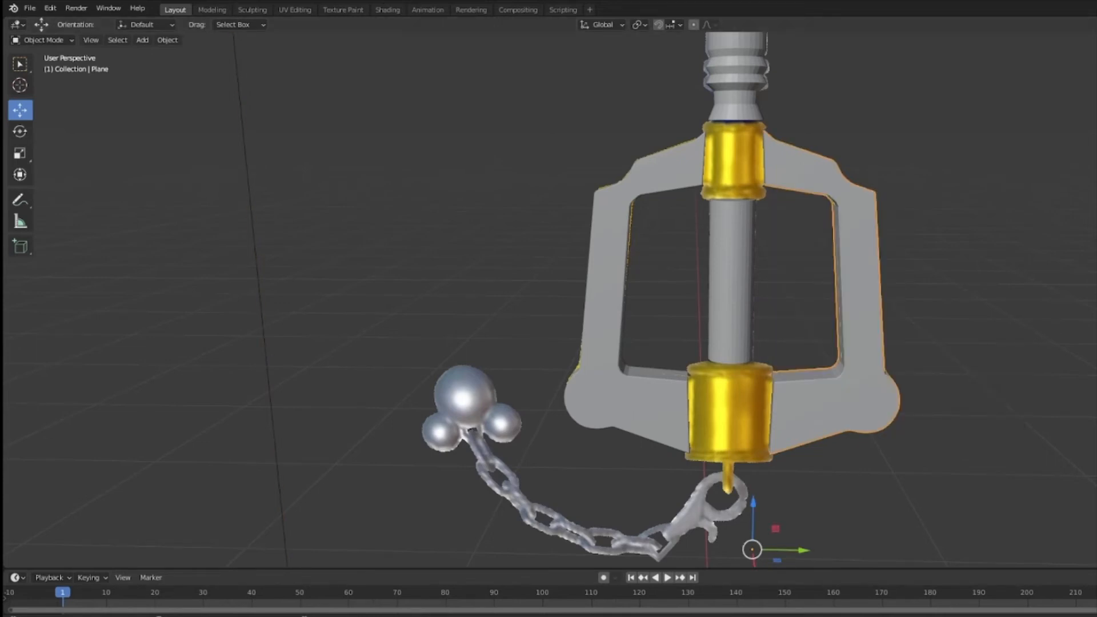
right_click(832, 387)
mouse_move(832, 387)
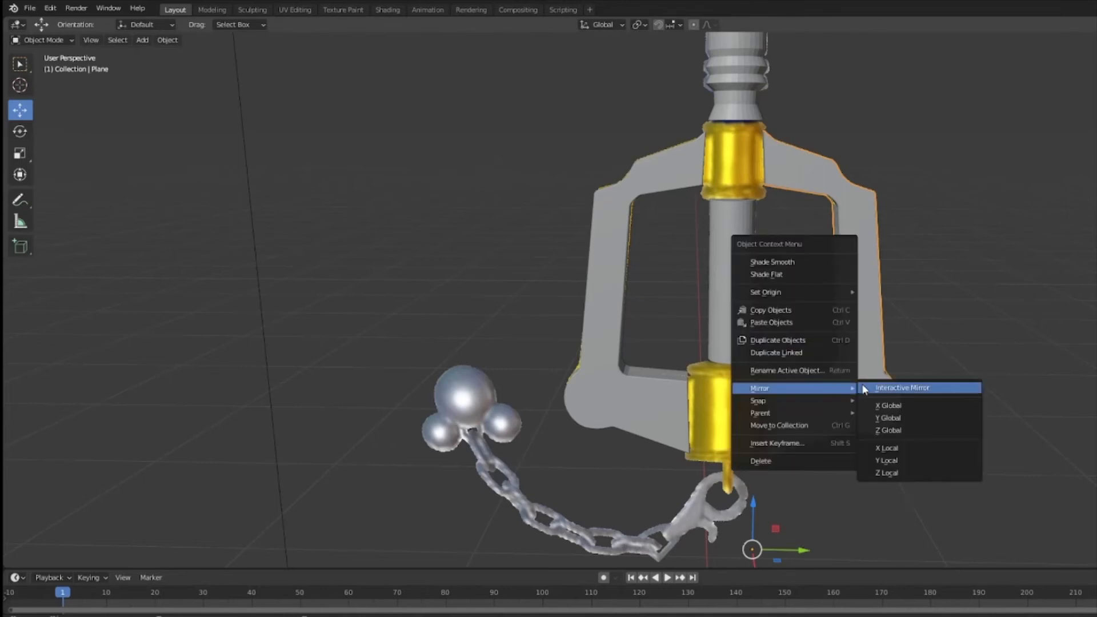
click(737, 240)
right_click(706, 160)
right_click(722, 216)
right_click(702, 103)
right_click(726, 88)
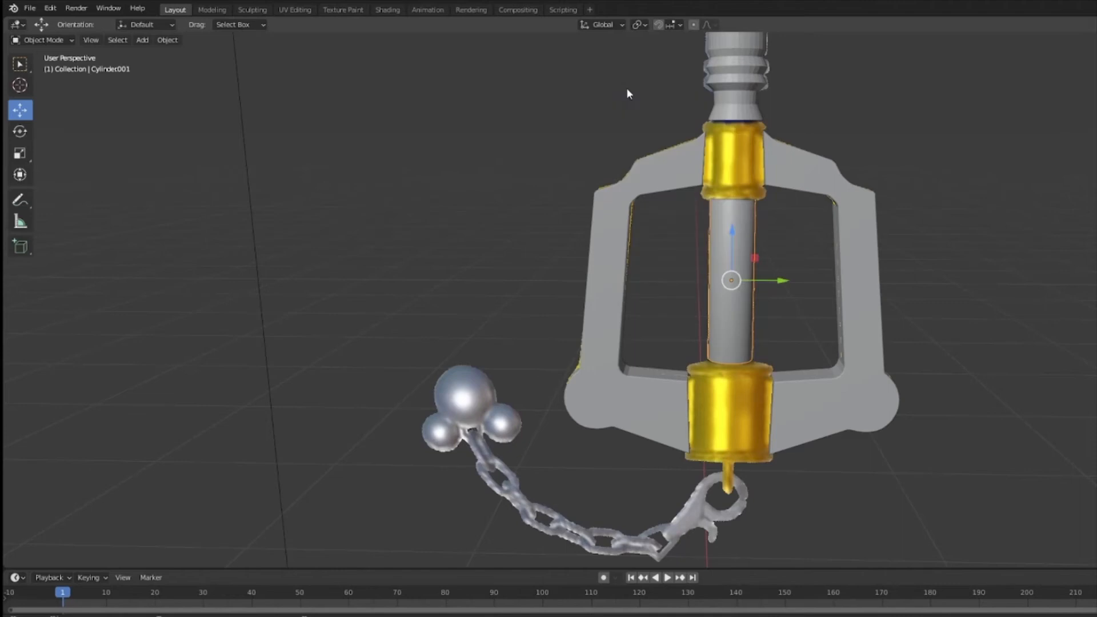
Give the right half of the guard a yellow material.
middle_drag(885, 273, 783, 251)
right_click(783, 250)
click(895, 307)
middle_drag(1035, 297, 1096, 308)
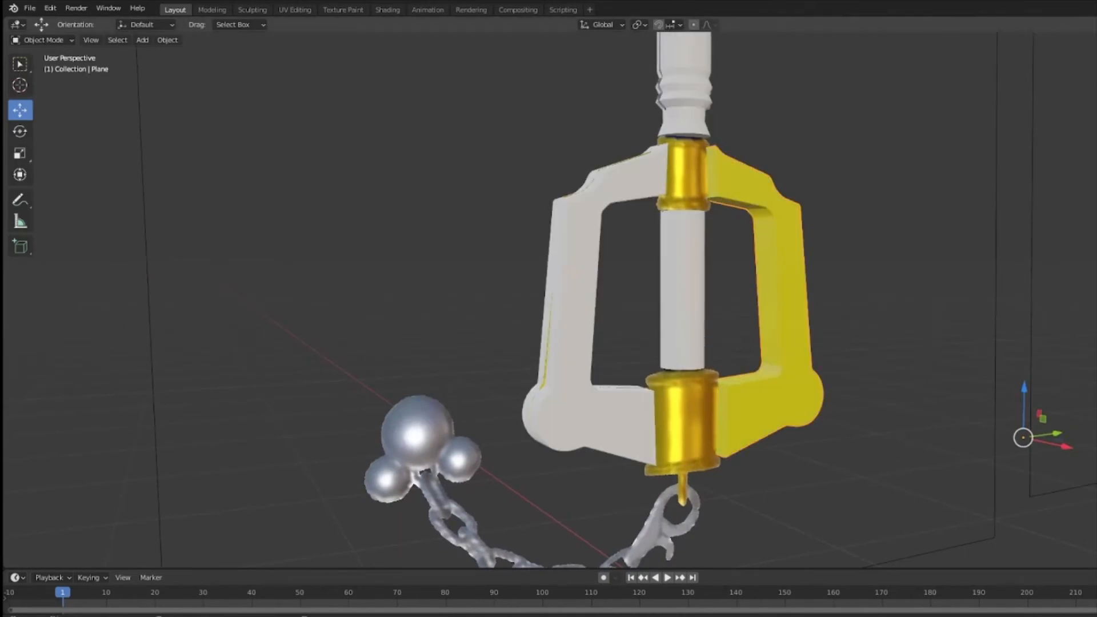
middle_drag(1043, 207, 979, 210)
scroll(1014, 363, up, 2)
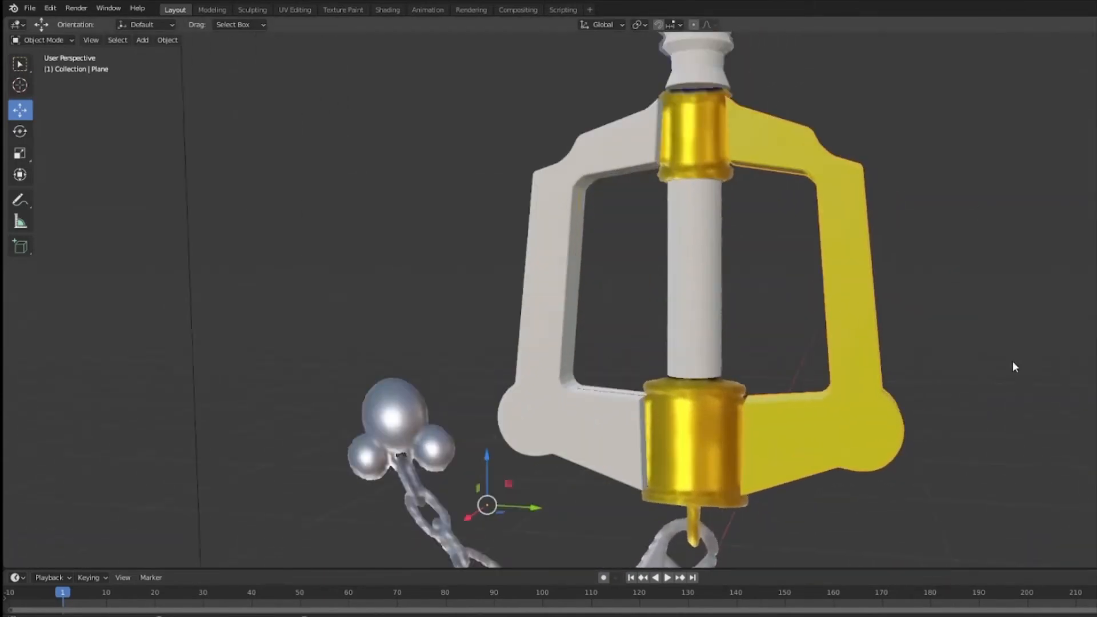
Adjust the yellow material on the guard's right half to a deeper gold.
middle_drag(943, 342, 1096, 369)
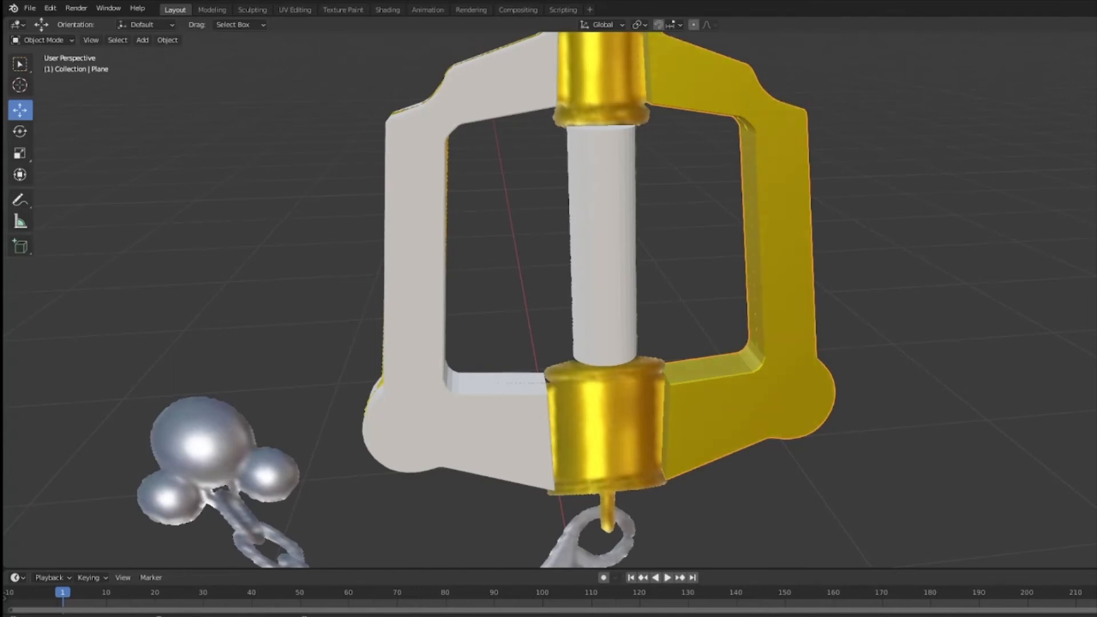
middle_drag(901, 289, 857, 265)
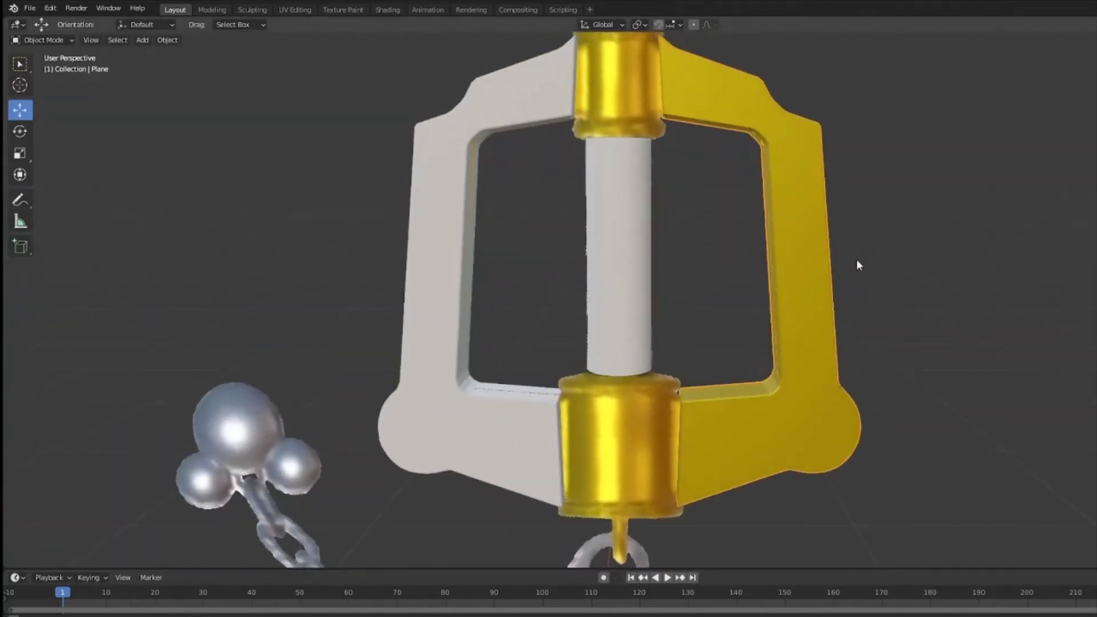
scroll(857, 264, down, 4)
shift+middle_drag(714, 314, 876, 391)
scroll(770, 355, up, 6)
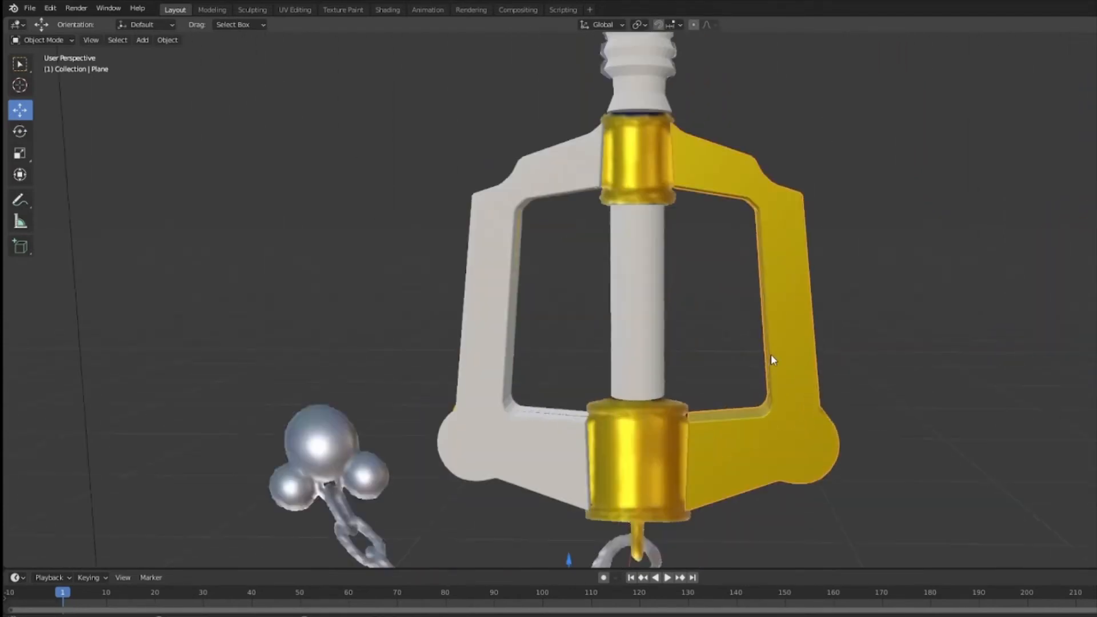
middle_drag(758, 352, 480, 423)
Apply the same gold material to the left half of the guard.
click(481, 455)
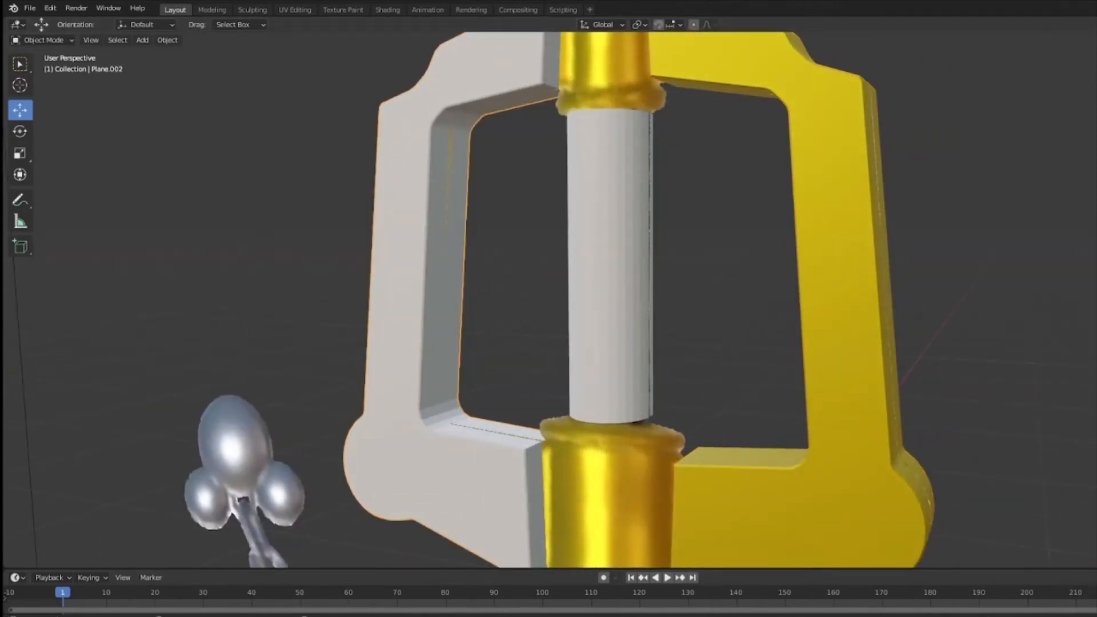
click(839, 343)
middle_drag(937, 308, 1074, 276)
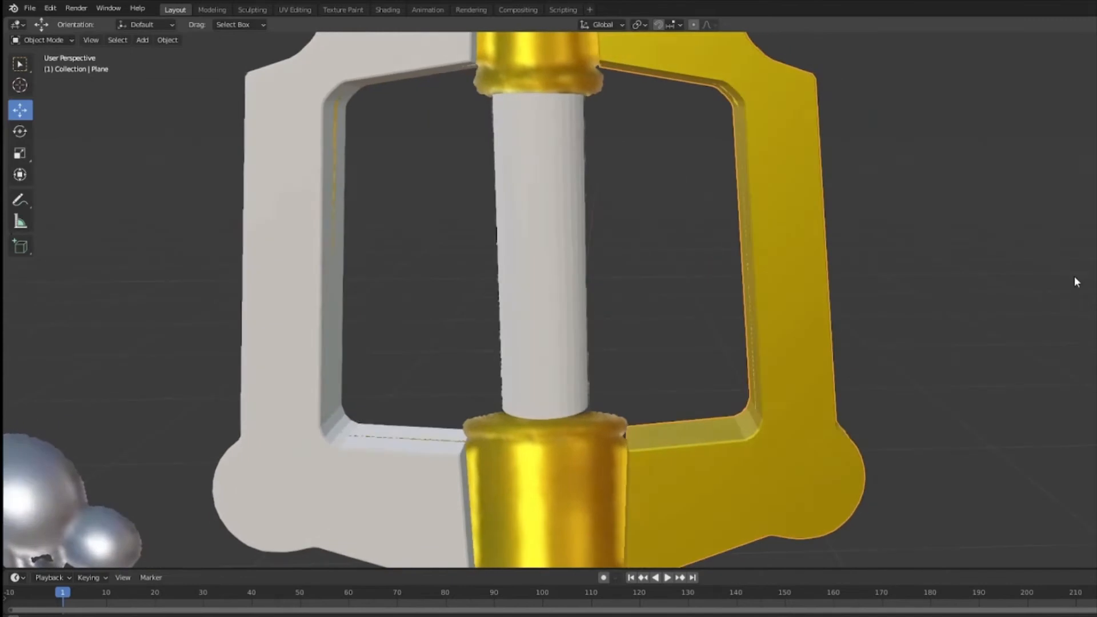
scroll(1001, 377, down, 1)
shift+middle_drag(1043, 439, 1059, 374)
click(540, 399)
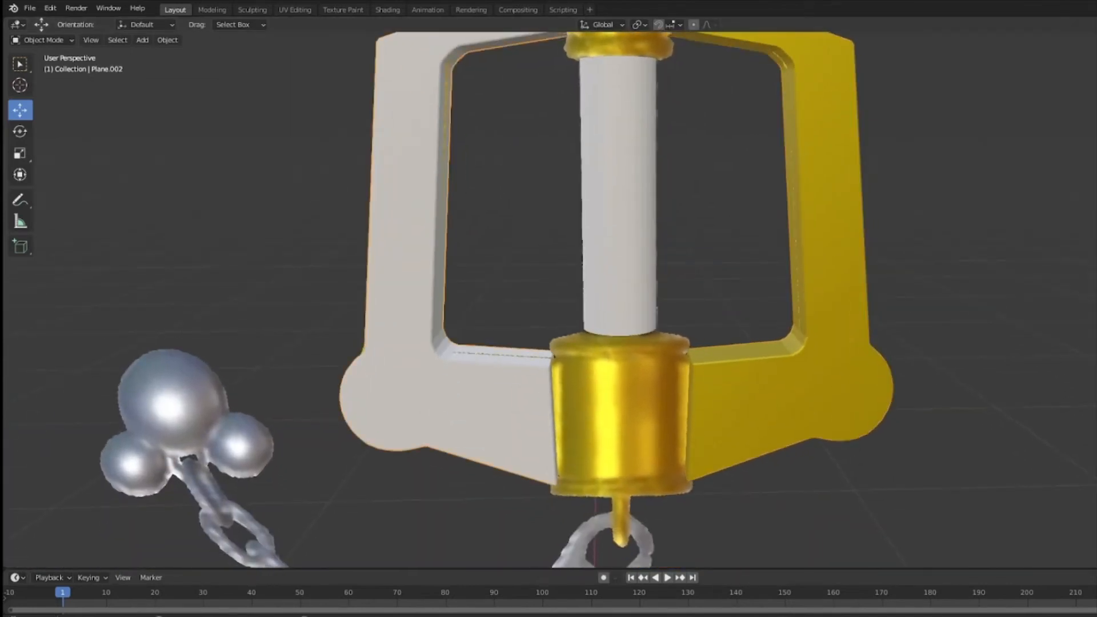
middle_drag(936, 304, 886, 392)
middle_drag(923, 345, 687, 367)
Give the key's long shaft a light grey material.
click(598, 250)
middle_drag(753, 265, 740, 284)
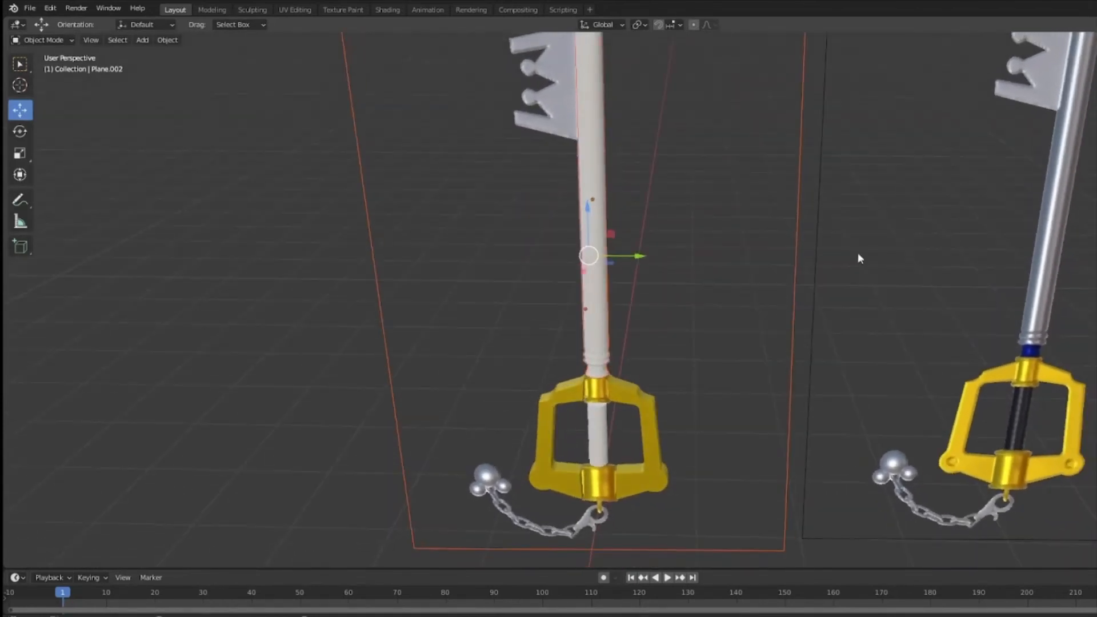
click(597, 436)
click(595, 240)
middle_drag(756, 266, 791, 239)
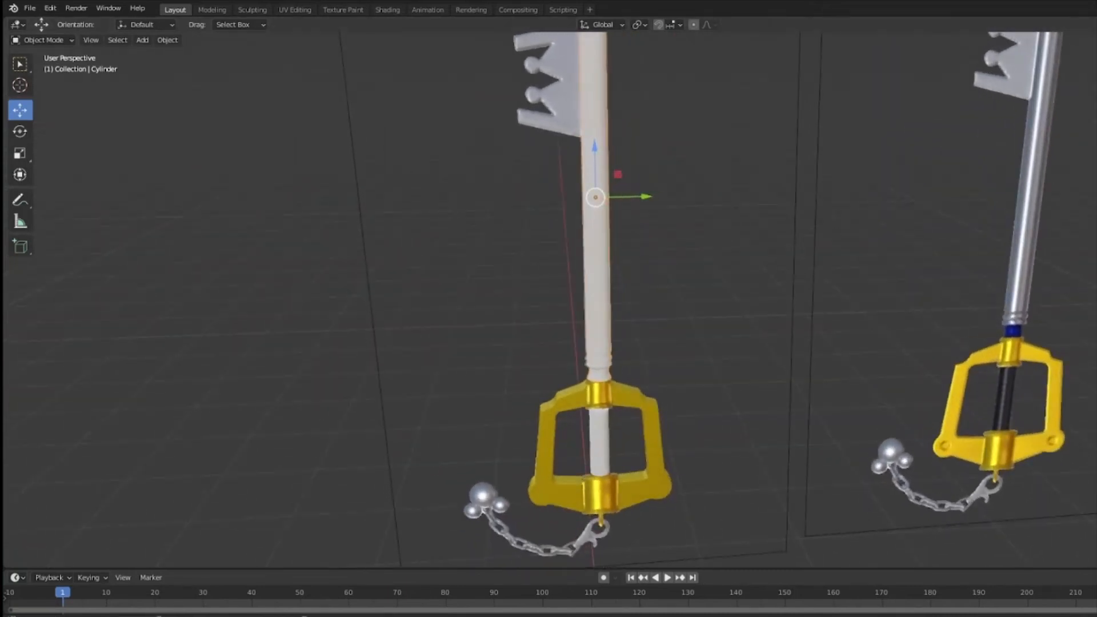
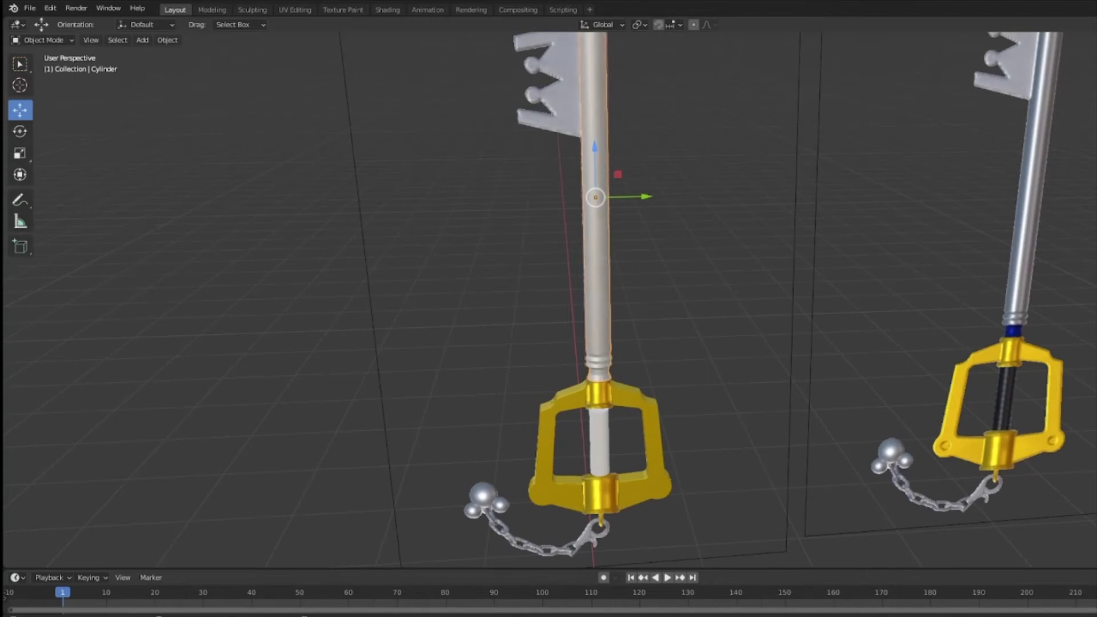
click(354, 349)
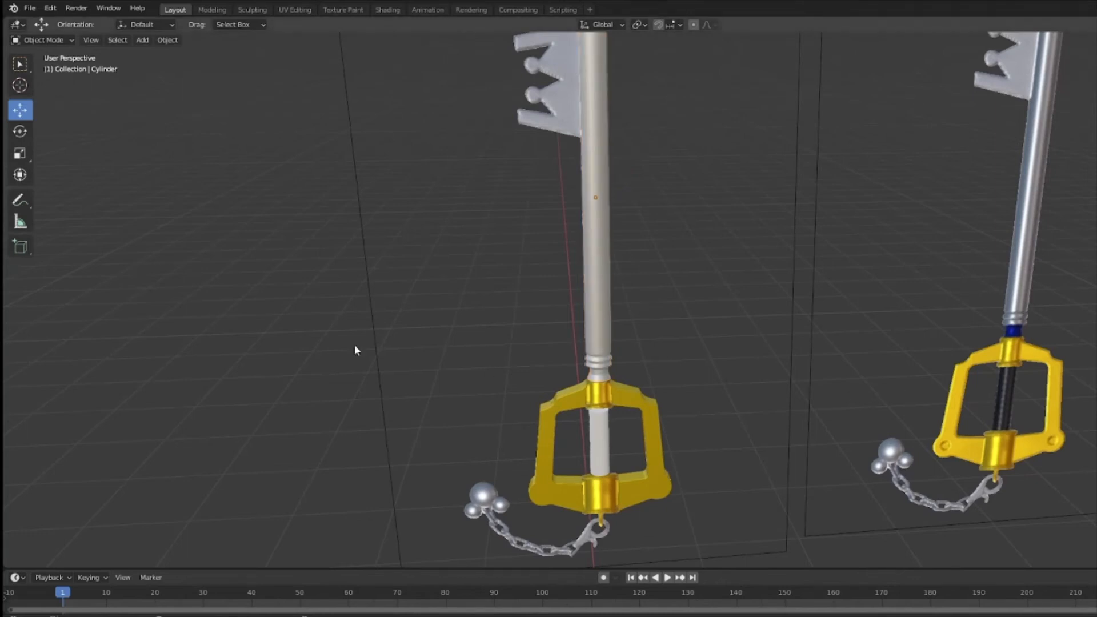
Adjust the shaft's grey material to a metallic silver matching the reference key.
middle_drag(499, 313, 428, 315)
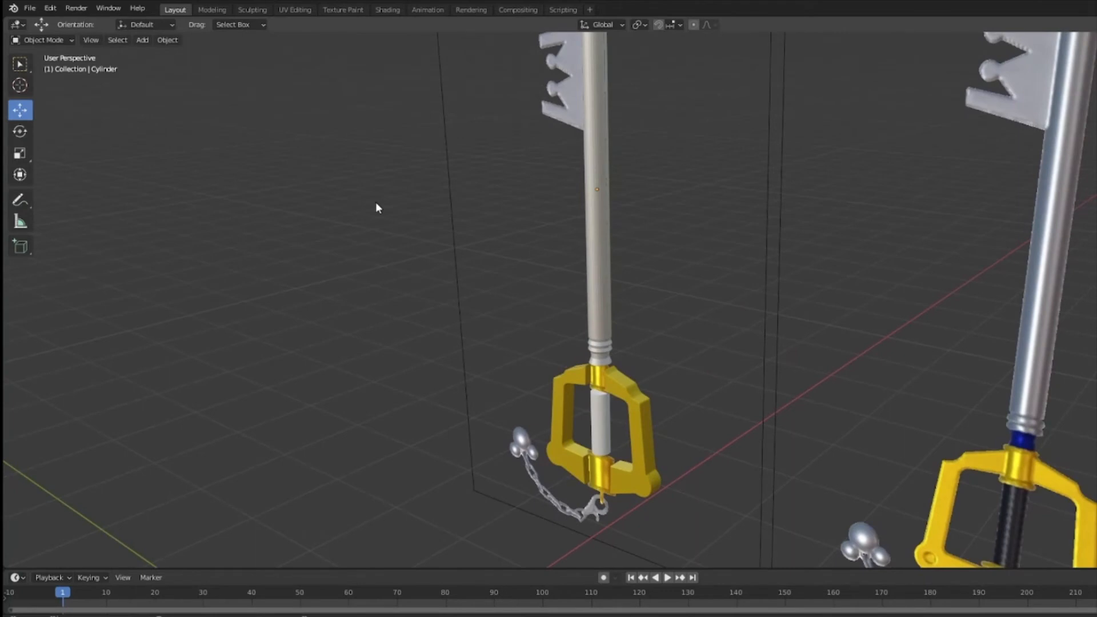
middle_drag(376, 204, 594, 285)
click(594, 285)
middle_drag(648, 244, 737, 211)
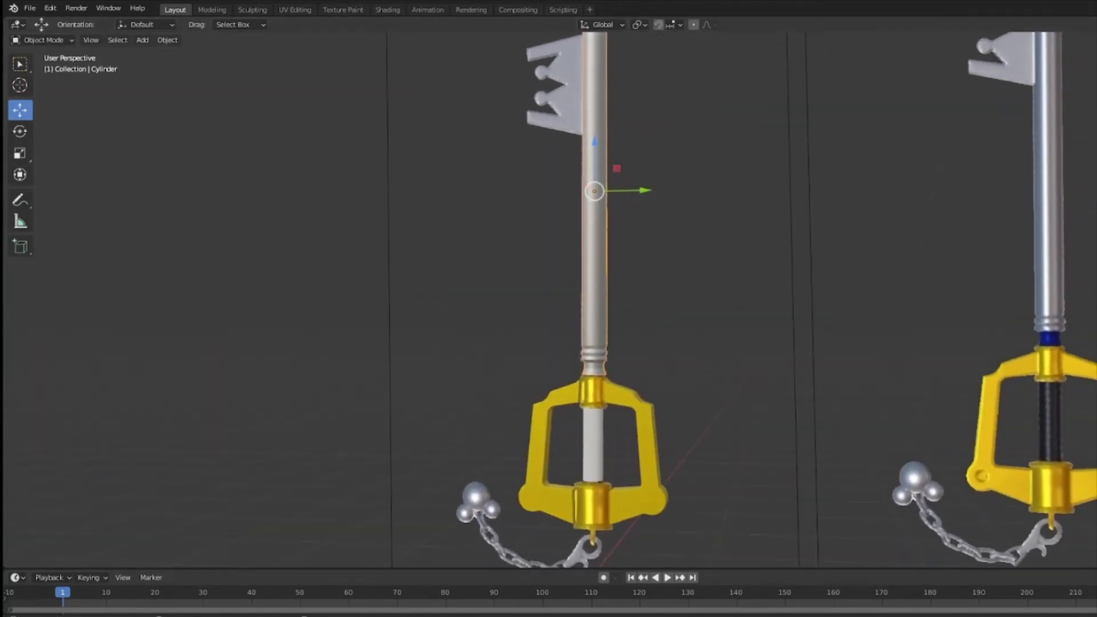
middle_drag(337, 284, 577, 274)
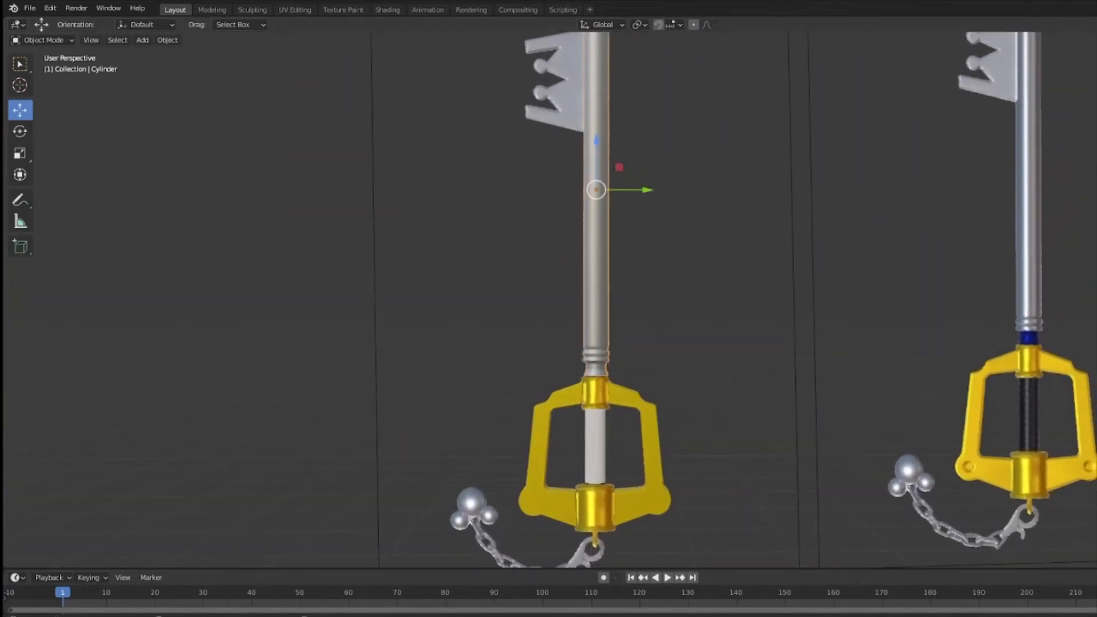
middle_drag(674, 343, 820, 371)
scroll(591, 295, up, 7)
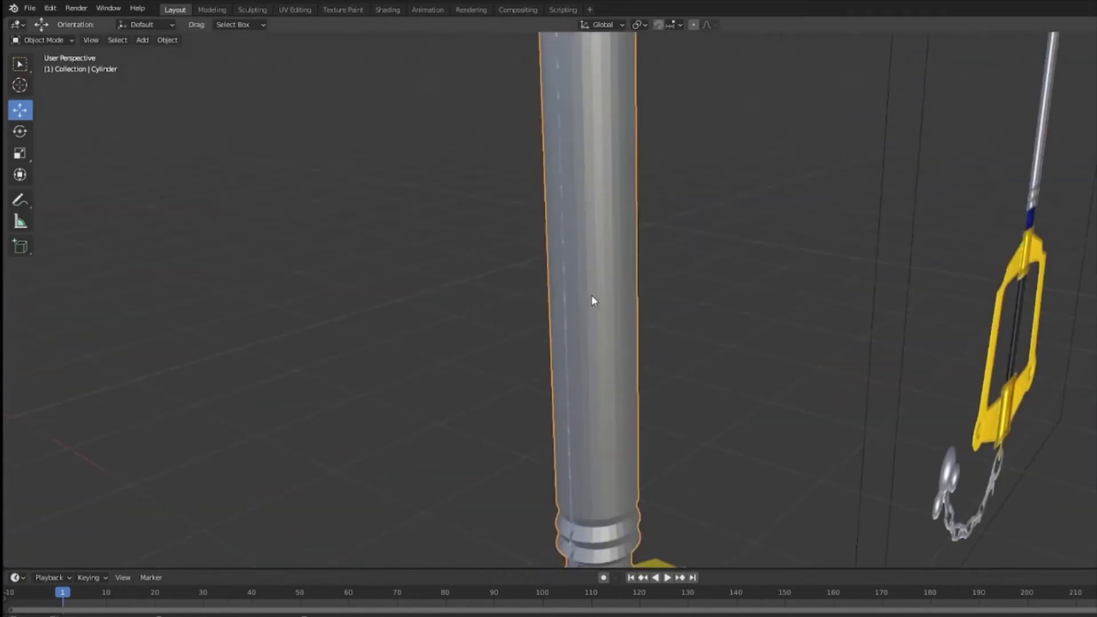
middle_drag(591, 295, 563, 326)
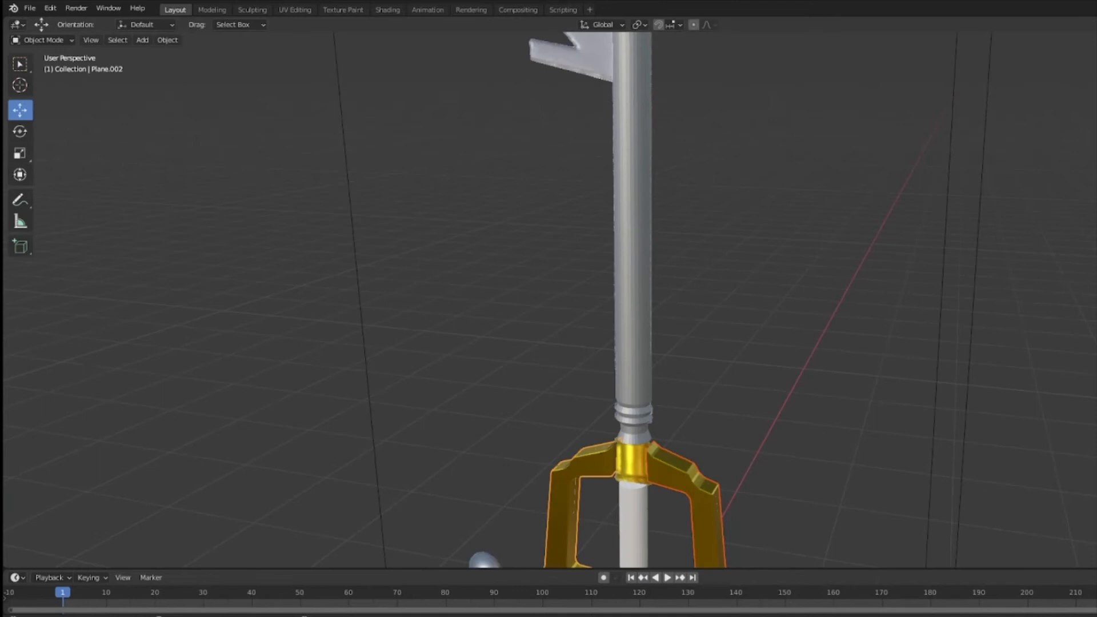
shift+middle_drag(803, 496, 811, 208)
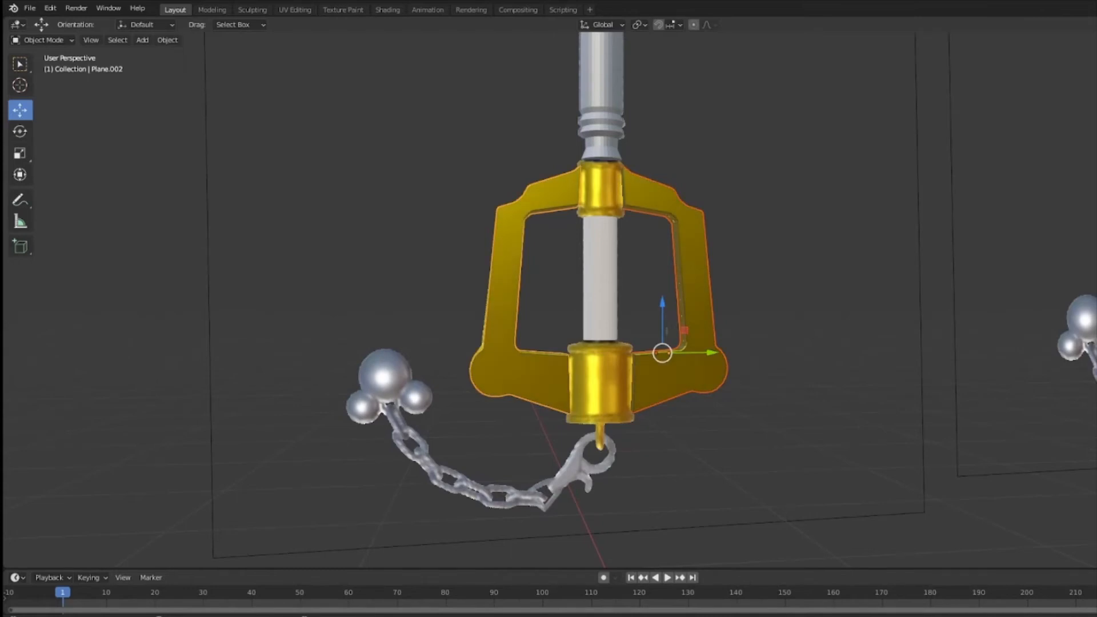
Try smooth shading on the key's shaft, check its ringed lower end, and undo the shading.
middle_drag(814, 424, 884, 328)
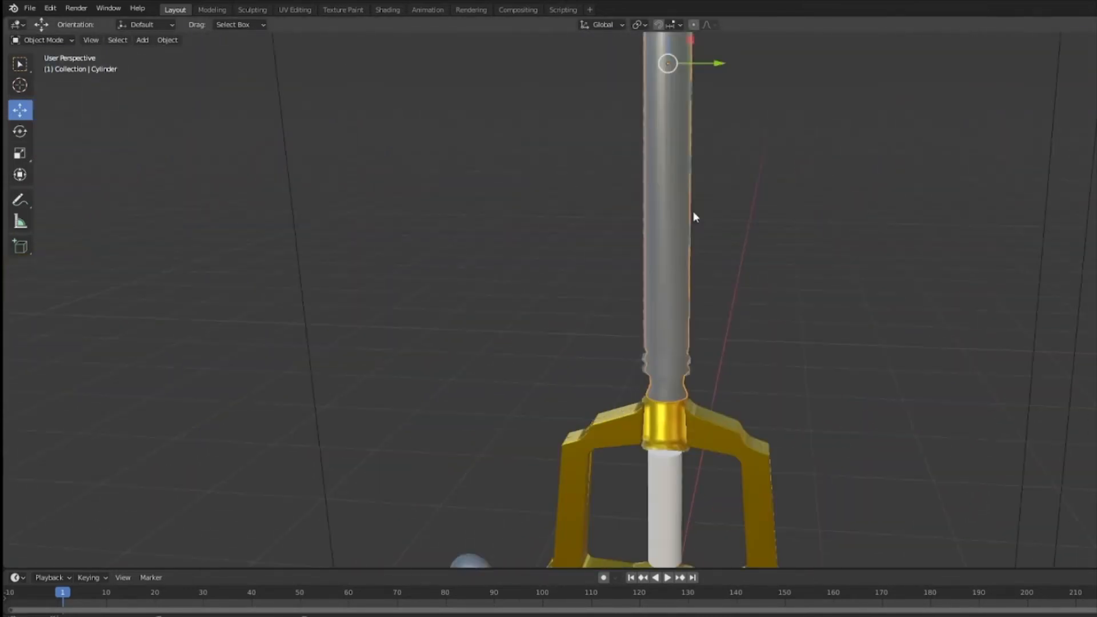
click(801, 239)
middle_drag(802, 240, 813, 139)
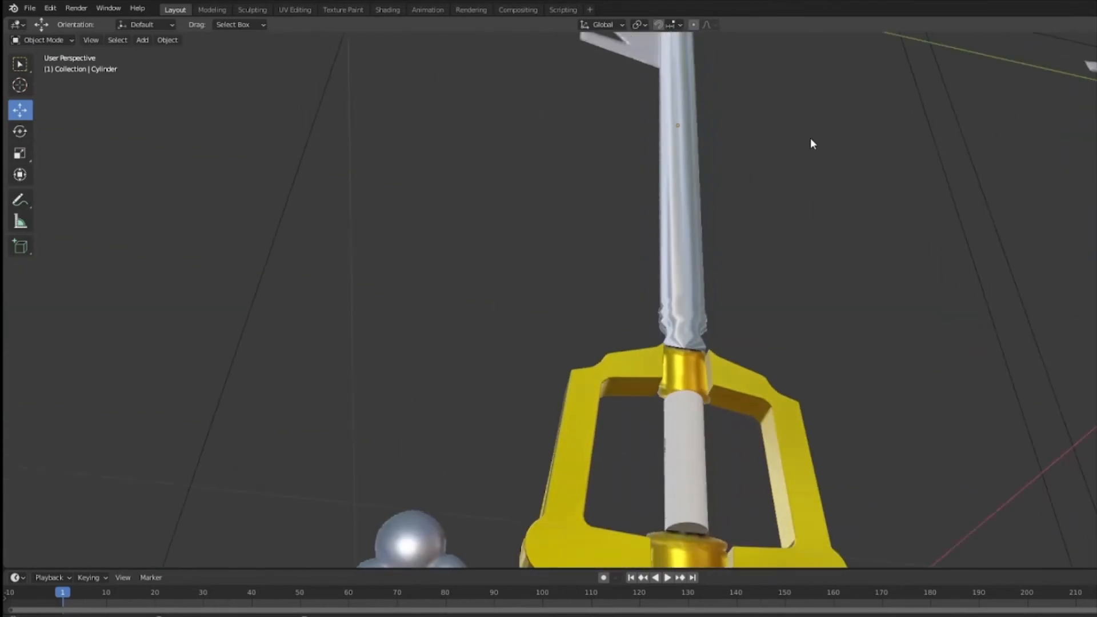
key(ctrl+z)
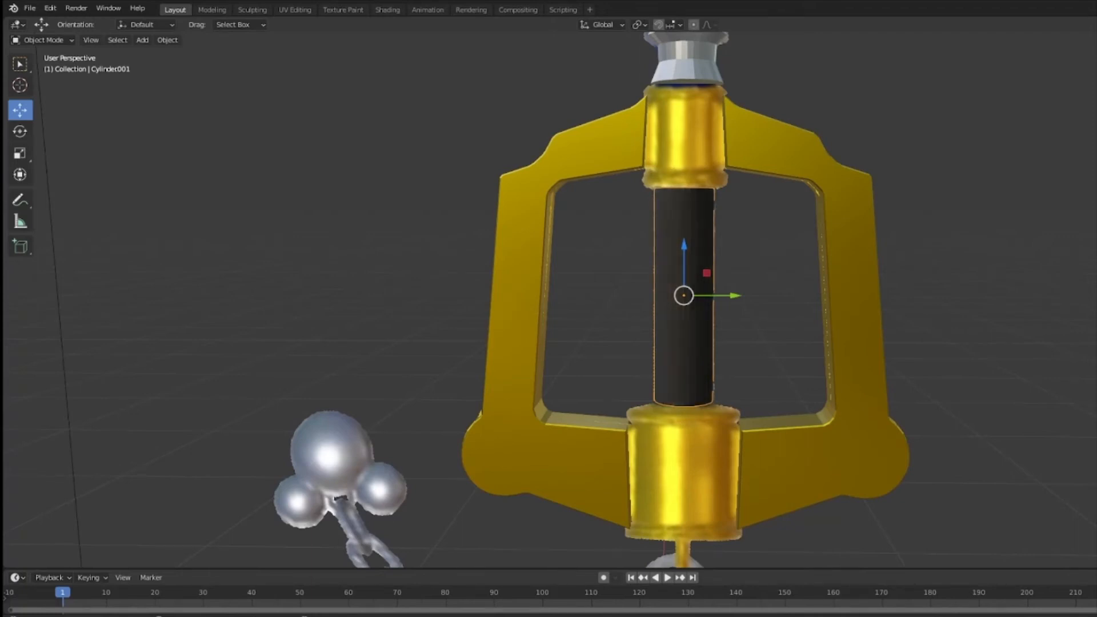
Apply a black material to the grip cylinder between the two gold collars.
middle_drag(846, 429, 822, 434)
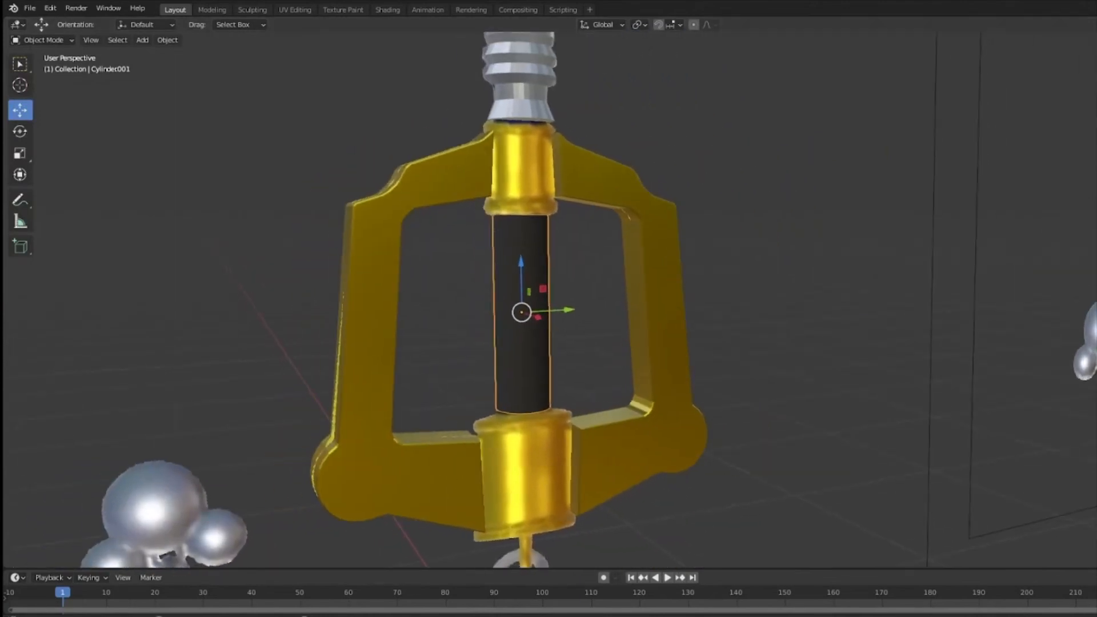
mouse_move(608, 416)
middle_down()
mouse_move(553, 357)
mouse_move(533, 373)
mouse_move(617, 429)
middle_up()
shift+middle_drag(745, 460, 838, 318)
click(899, 345)
scroll(917, 370, down, 6)
shift+middle_drag(919, 370, 701, 479)
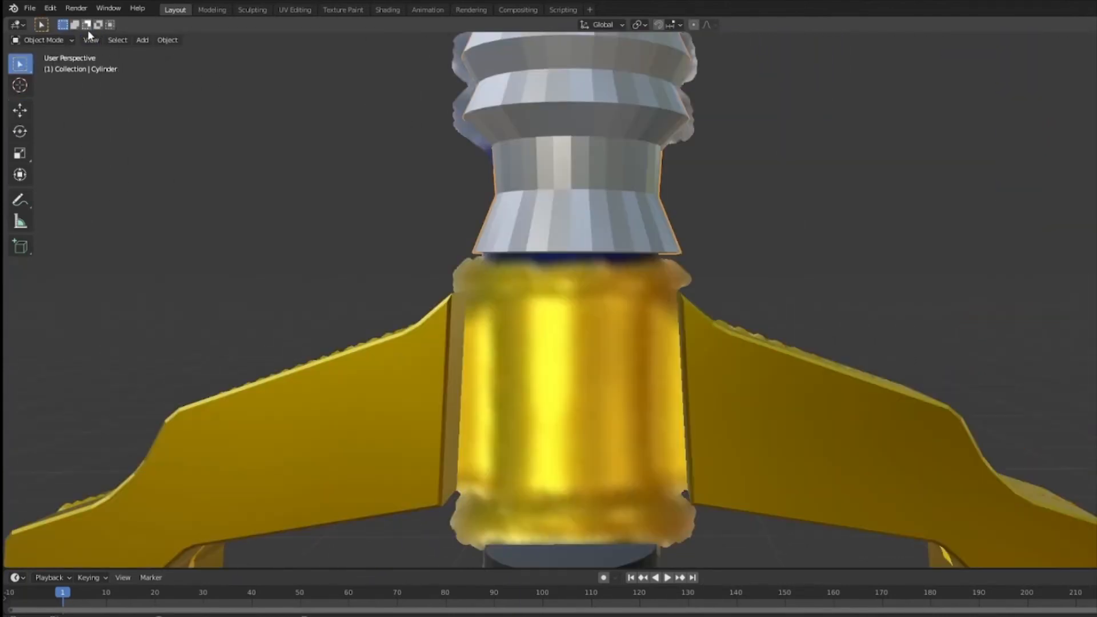
Scale the lowest edge ring of the key's shaft inward so its flare matches the reference above the gold collar.
click(43, 39)
click(45, 69)
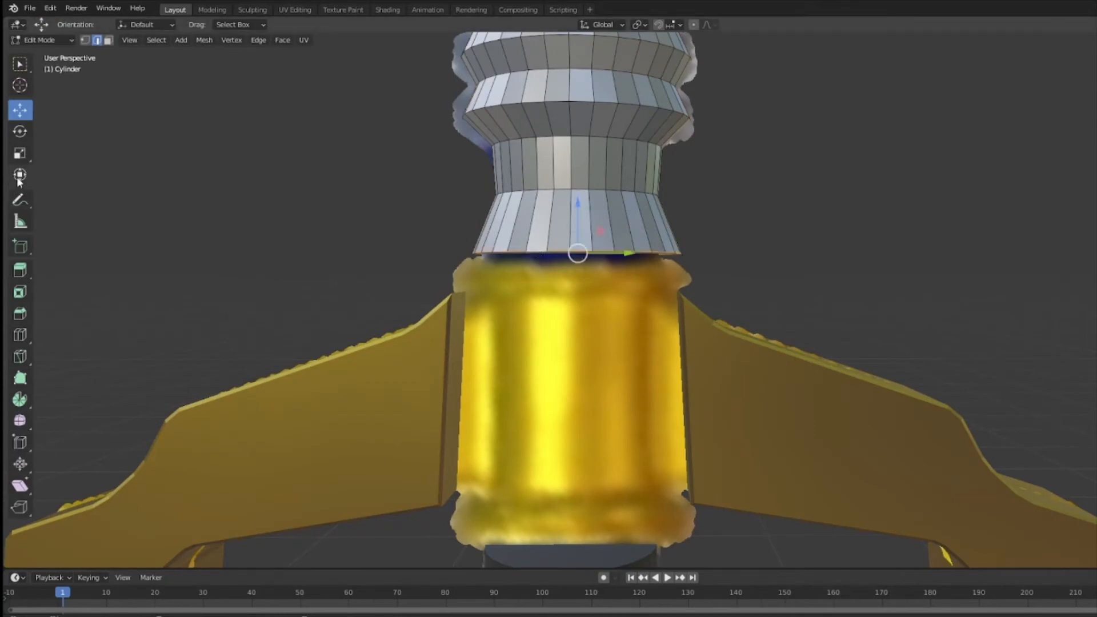
click(17, 153)
drag(627, 254, 617, 259)
click(20, 110)
middle_drag(709, 274, 534, 282)
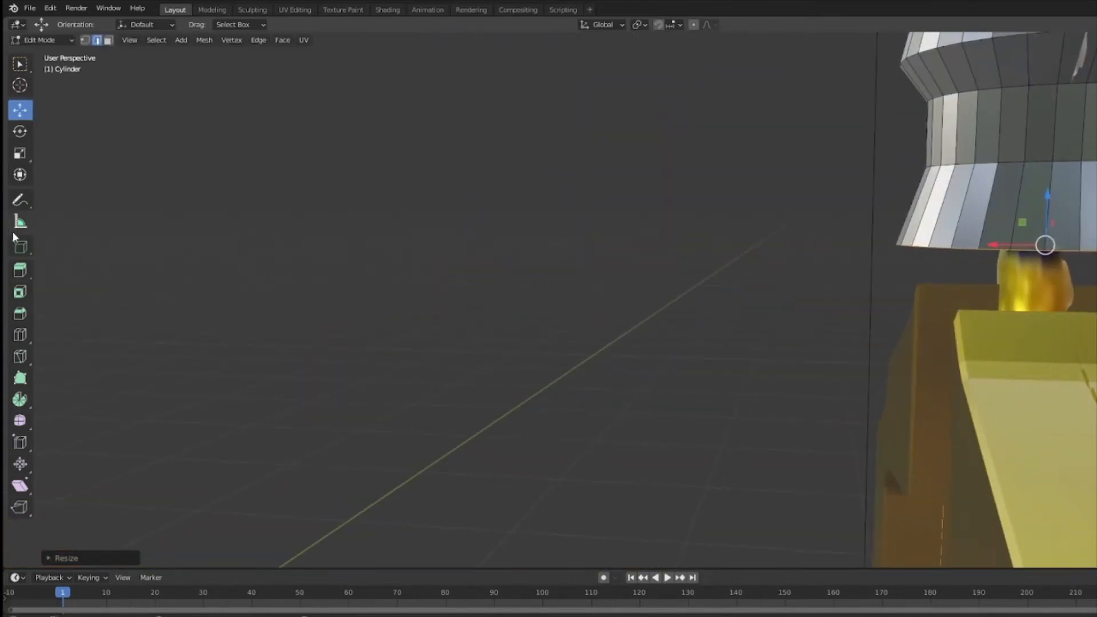
click(19, 154)
drag(997, 246, 995, 249)
middle_drag(995, 250, 1094, 247)
drag(656, 240, 659, 240)
middle_drag(660, 240, 740, 393)
drag(728, 393, 734, 392)
middle_drag(734, 392, 901, 277)
shift+middle_drag(716, 108, 694, 210)
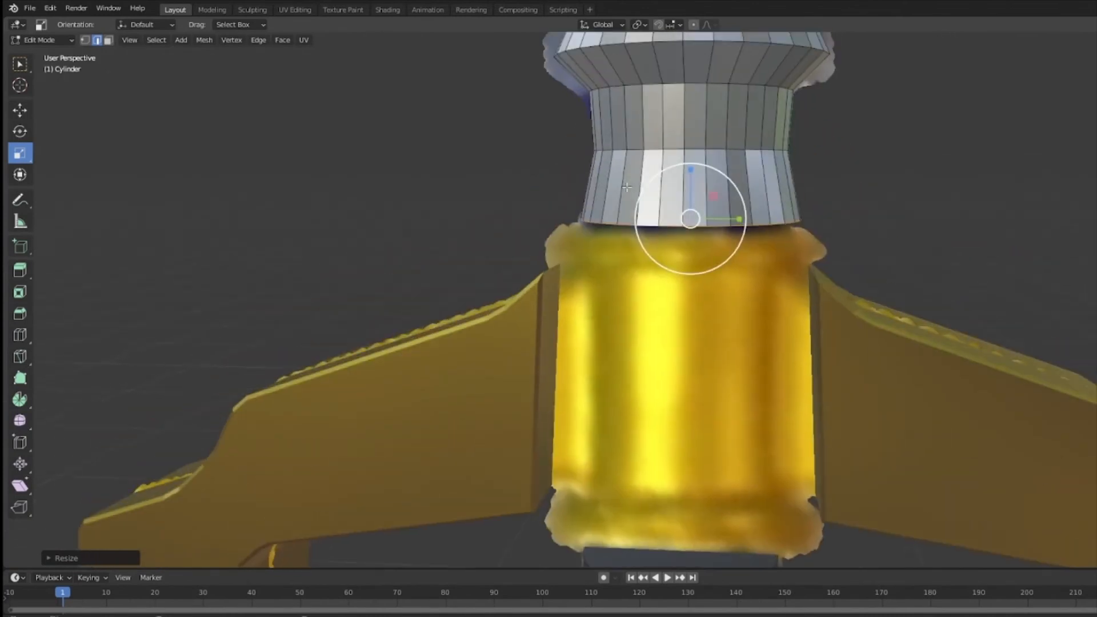
Move the shaft's lowest edge ring to line up with the top of the reference's gold collar.
key(shift+space)
key(g)
drag(692, 220, 815, 176)
scroll(816, 170, up, 2)
scroll(816, 172, down, 3)
shift+middle_drag(809, 191, 817, 297)
key(w)
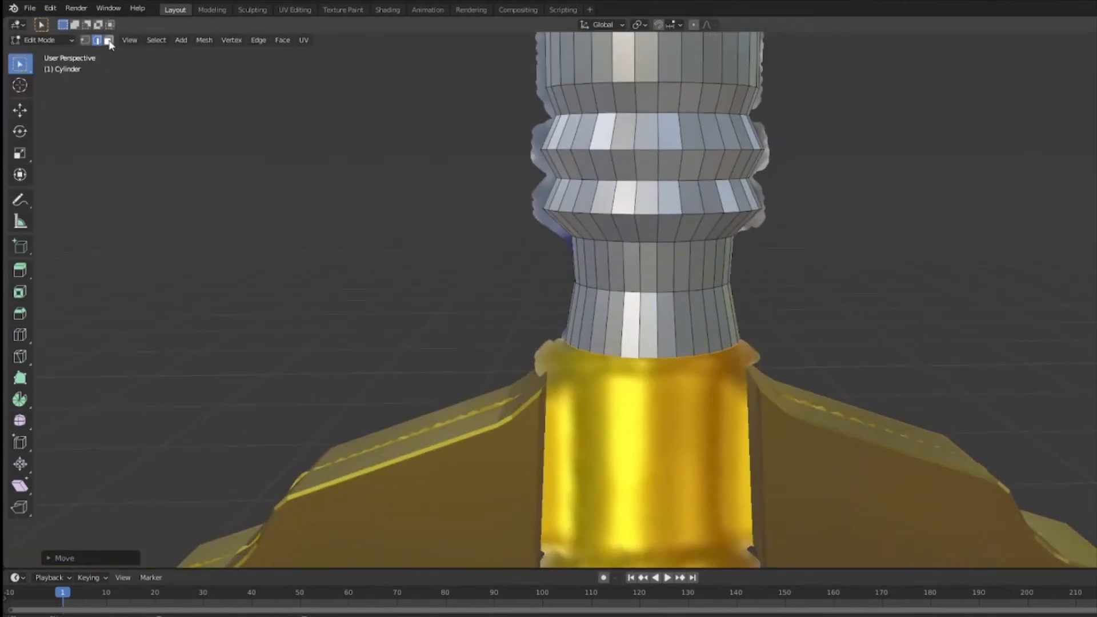
Select the faces of the shaft's two lowest bands all the way around, including the hidden side.
click(108, 41)
drag(771, 272, 486, 415)
middle_drag(487, 415, 845, 251)
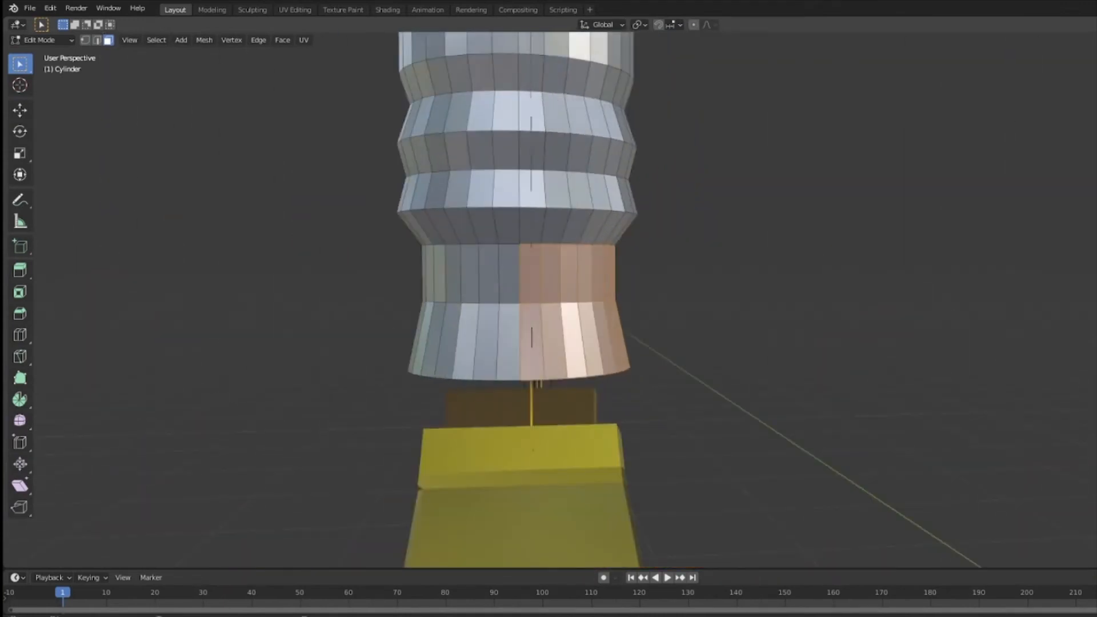
key(shift+z)
drag(845, 242, 401, 395)
middle_drag(756, 316, 637, 309)
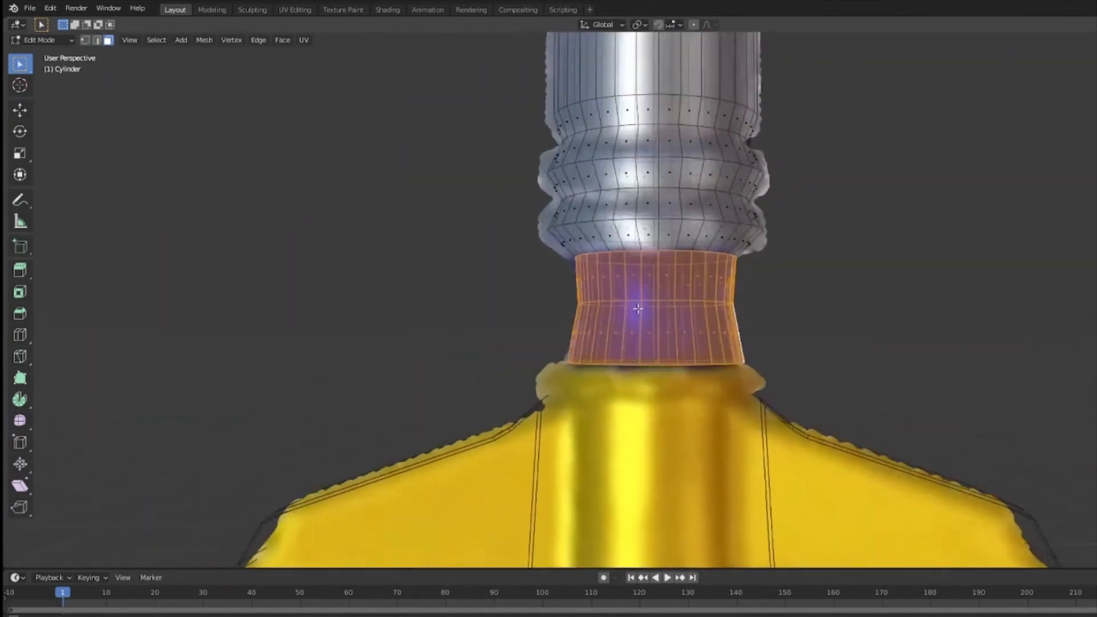
key(shift+z)
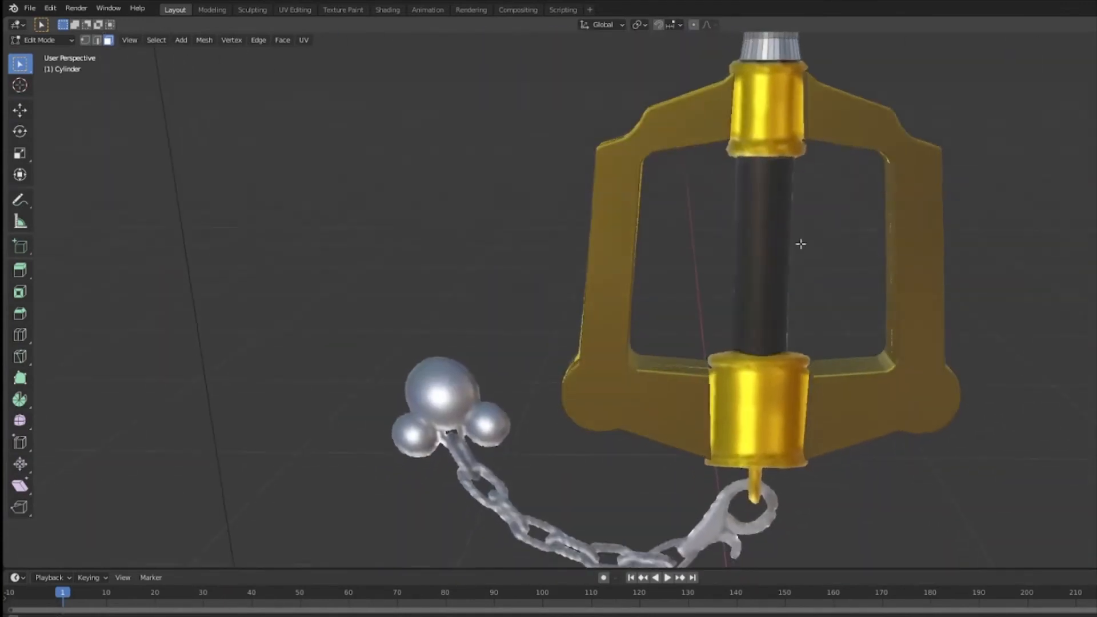
scroll(800, 244, down, 2)
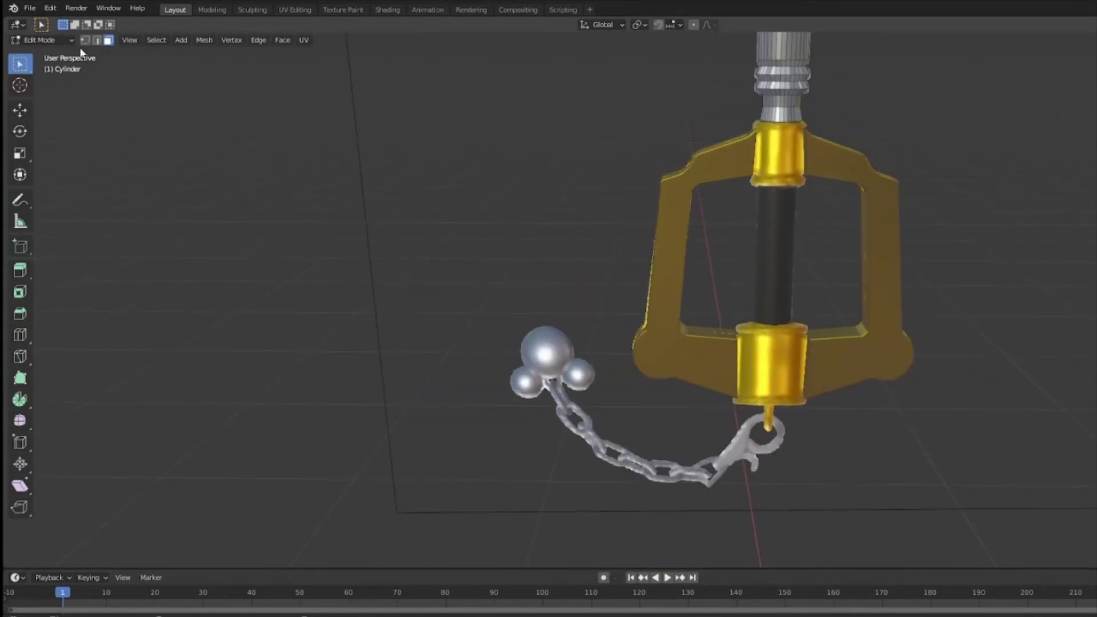
Return to Object Mode and add a new cylinder mesh as a separate object.
click(182, 40)
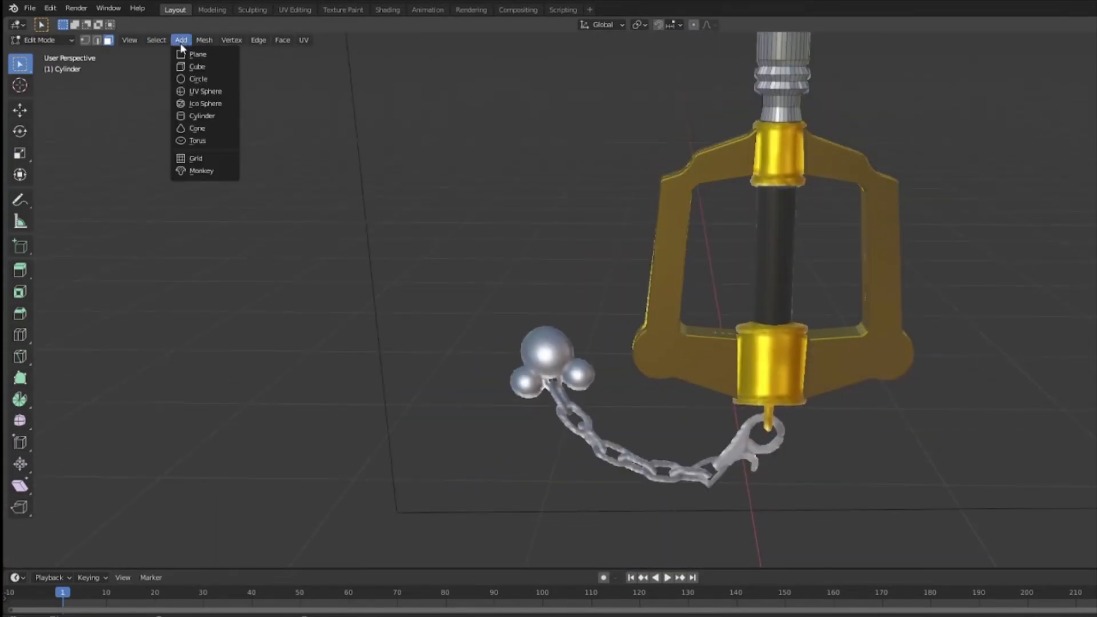
click(44, 40)
click(47, 55)
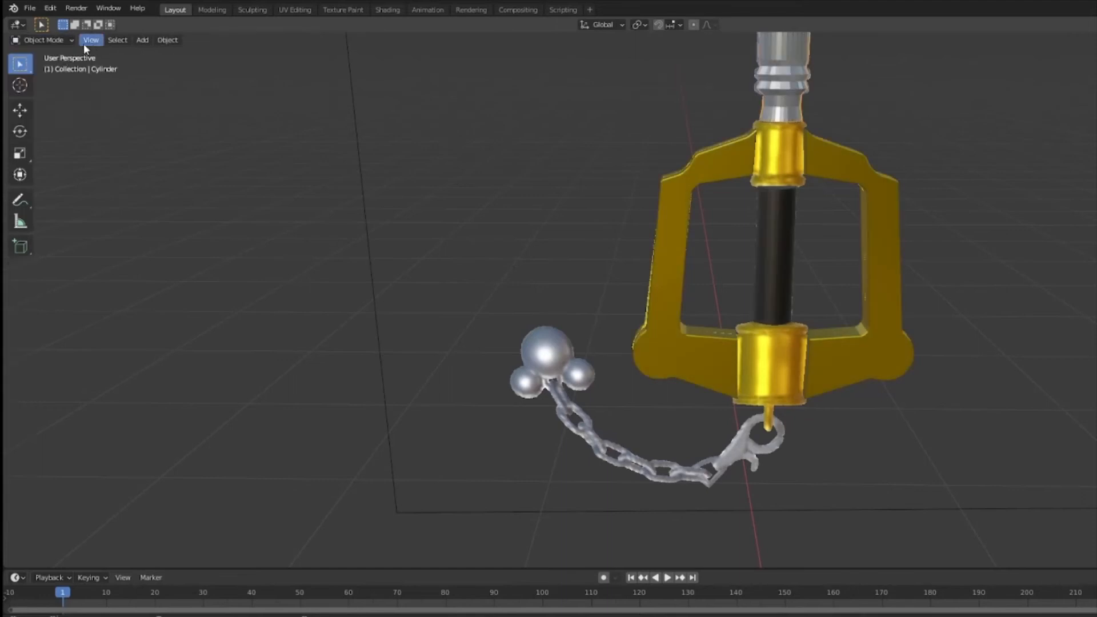
click(142, 40)
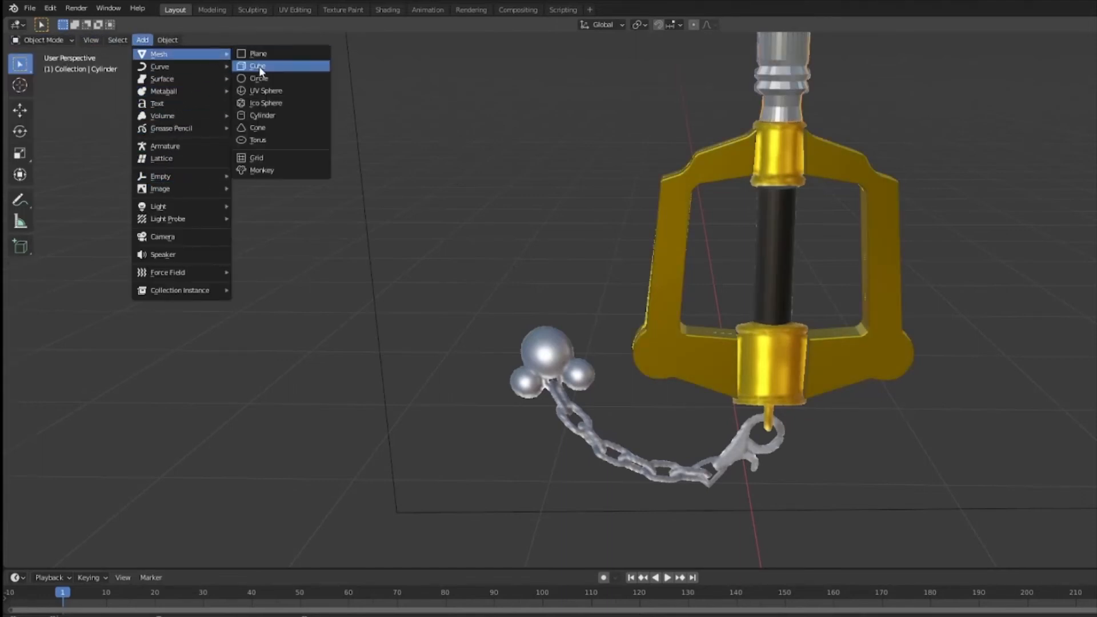
click(273, 116)
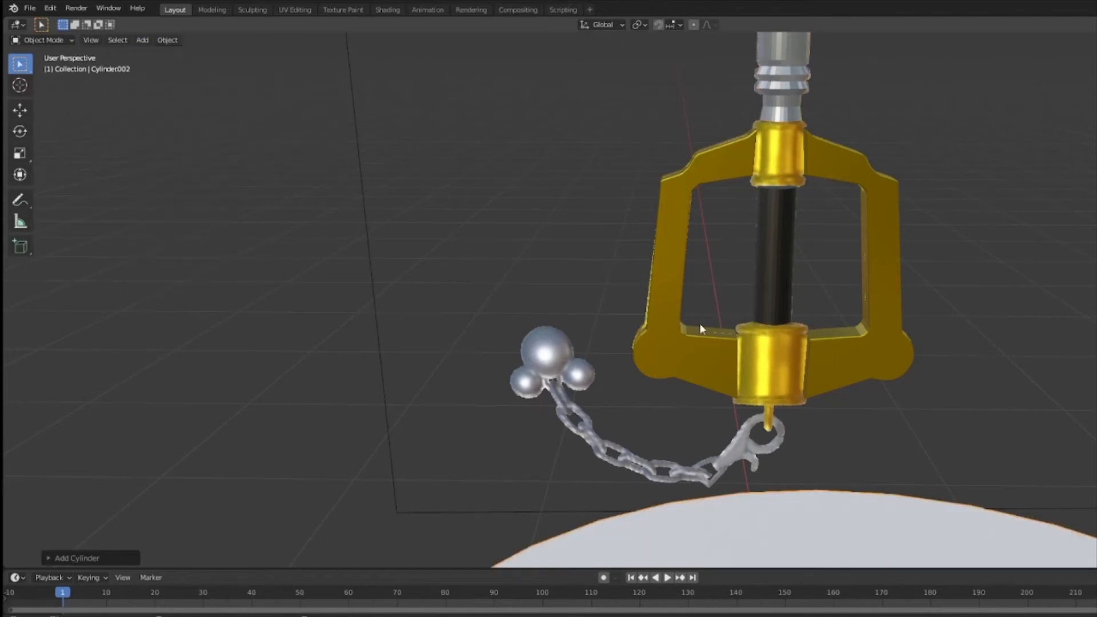
middle_drag(700, 324, 871, 366)
scroll(871, 366, down, 3)
middle_drag(651, 260, 563, 228)
scroll(509, 228, down, 3)
Narrow the new cylinder along X and Y, and move it along X toward the key's handle.
click(22, 156)
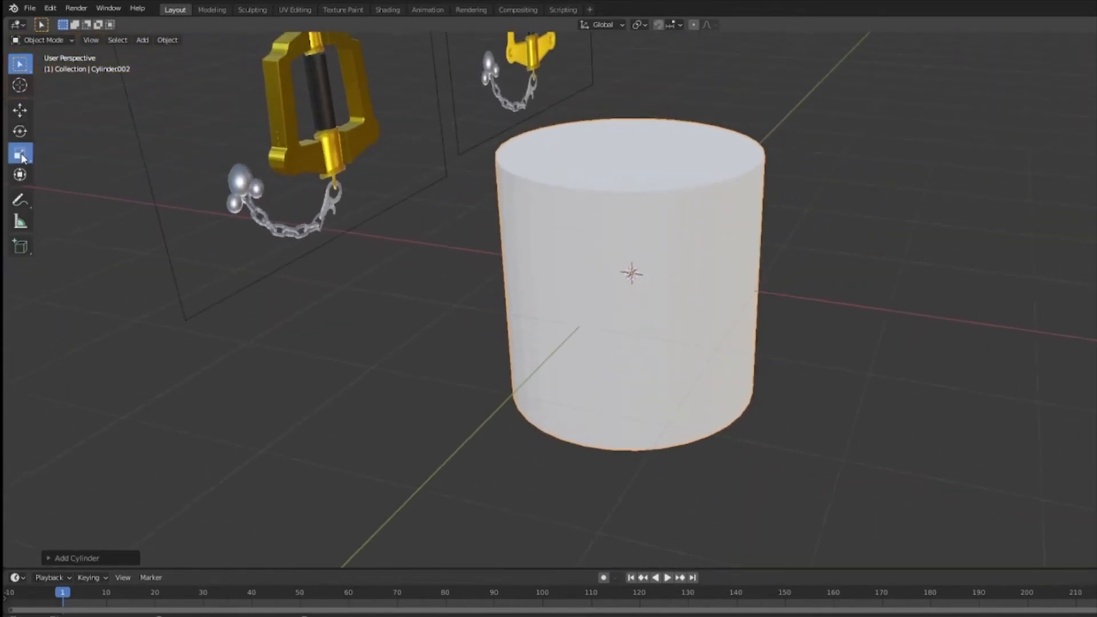
drag(678, 281, 645, 277)
middle_drag(714, 245, 680, 274)
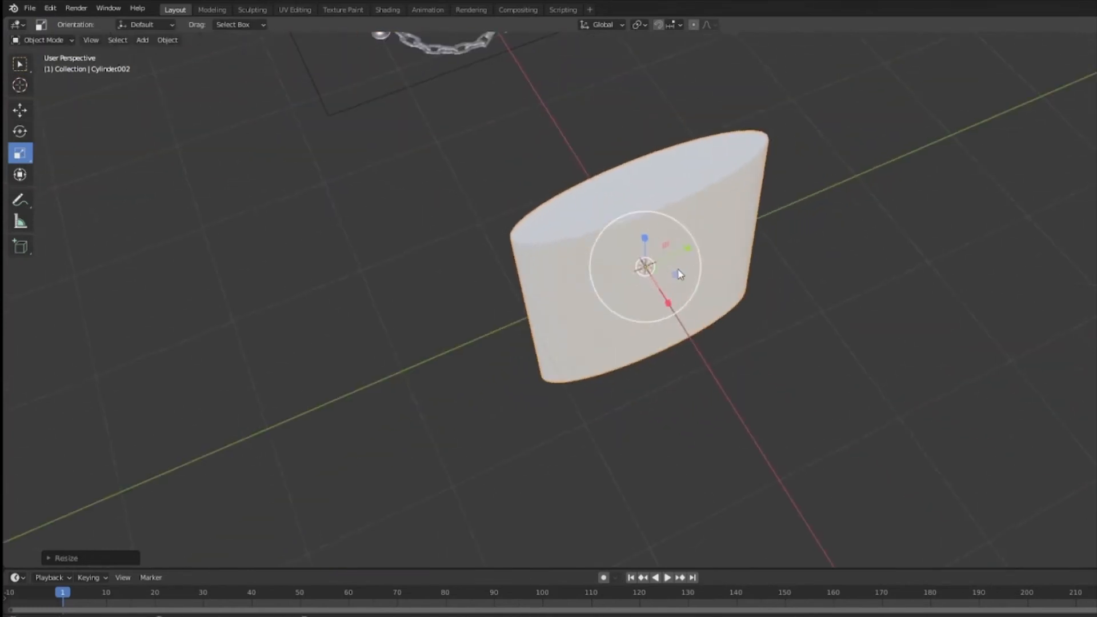
drag(687, 248, 655, 260)
click(20, 111)
drag(668, 305, 532, 173)
middle_drag(734, 314, 627, 222)
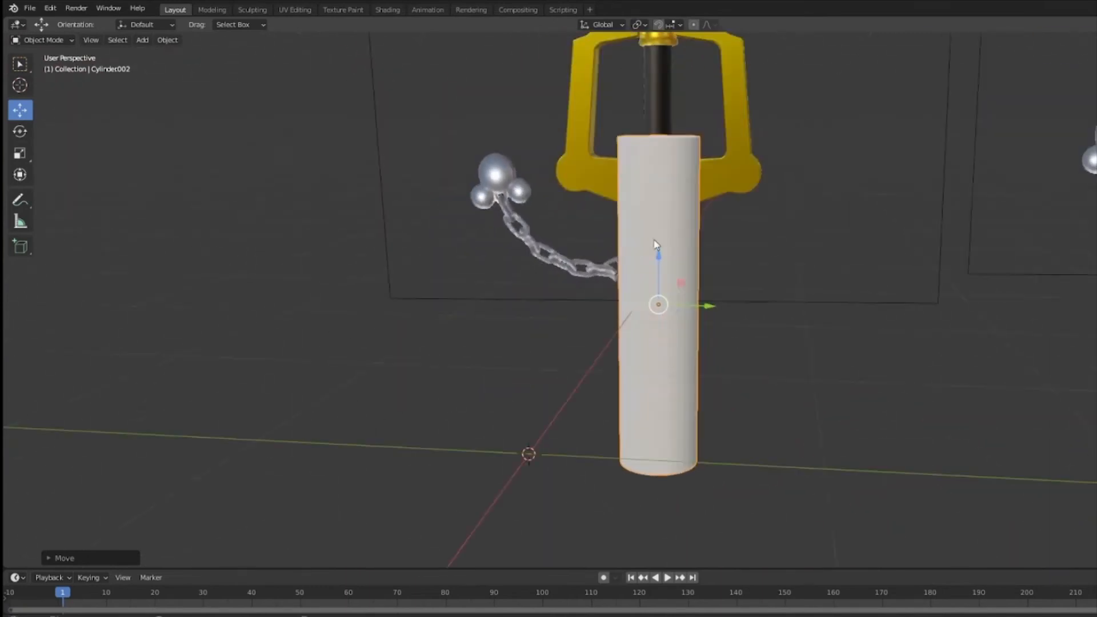
Scale the cylinder down further in width, height and depth.
click(20, 153)
drag(709, 306, 686, 302)
drag(659, 257, 661, 298)
middle_drag(796, 231, 685, 284)
drag(683, 285, 627, 248)
key(x)
Raise the cylinder to the height of the handle and shift it along X onto the key's axis.
middle_drag(628, 248, 704, 424)
scroll(690, 221, down, 3)
click(20, 110)
drag(649, 460, 650, 137)
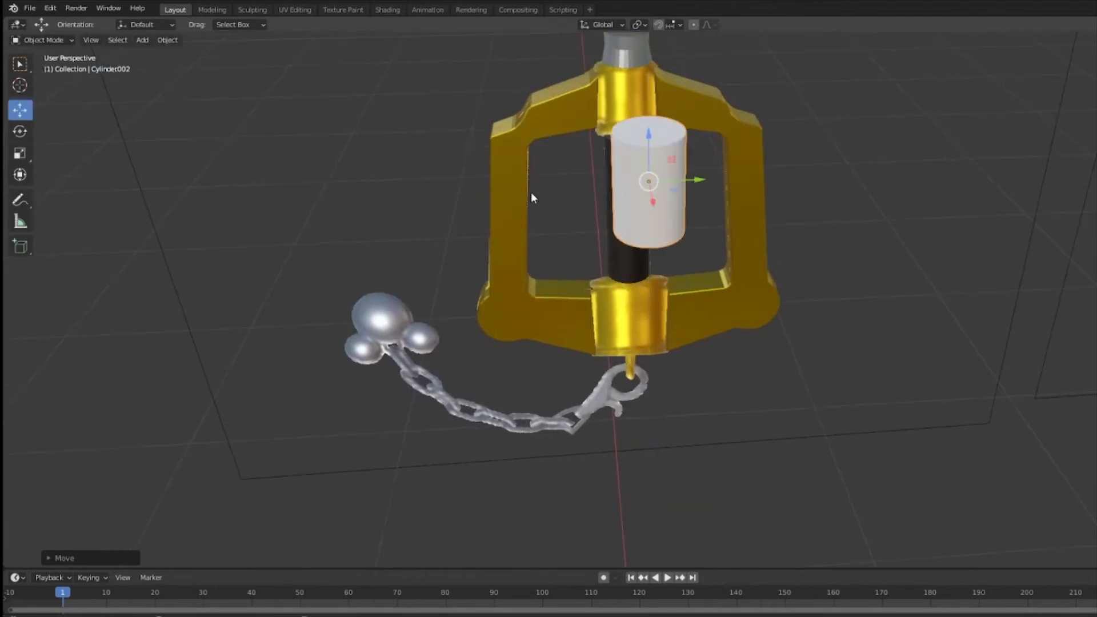
middle_drag(559, 181, 748, 227)
drag(764, 233, 677, 186)
key(KP_Decimal)
middle_drag(823, 197, 697, 210)
drag(704, 294, 663, 290)
middle_drag(663, 290, 793, 357)
scroll(697, 269, down, 1)
Match the cylinder's width to the upper gold collar and raise it over the collar.
click(20, 153)
drag(753, 392, 749, 391)
click(20, 110)
middle_drag(748, 391, 756, 367)
click(14, 156)
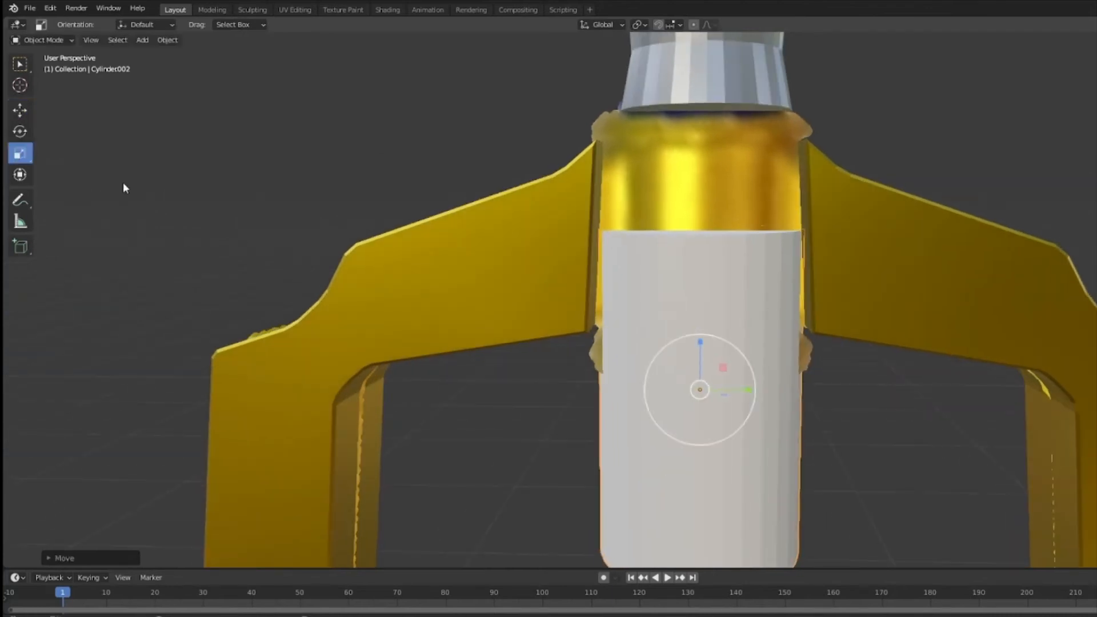
drag(752, 393, 750, 389)
click(20, 110)
drag(699, 341, 698, 212)
click(20, 153)
click(20, 110)
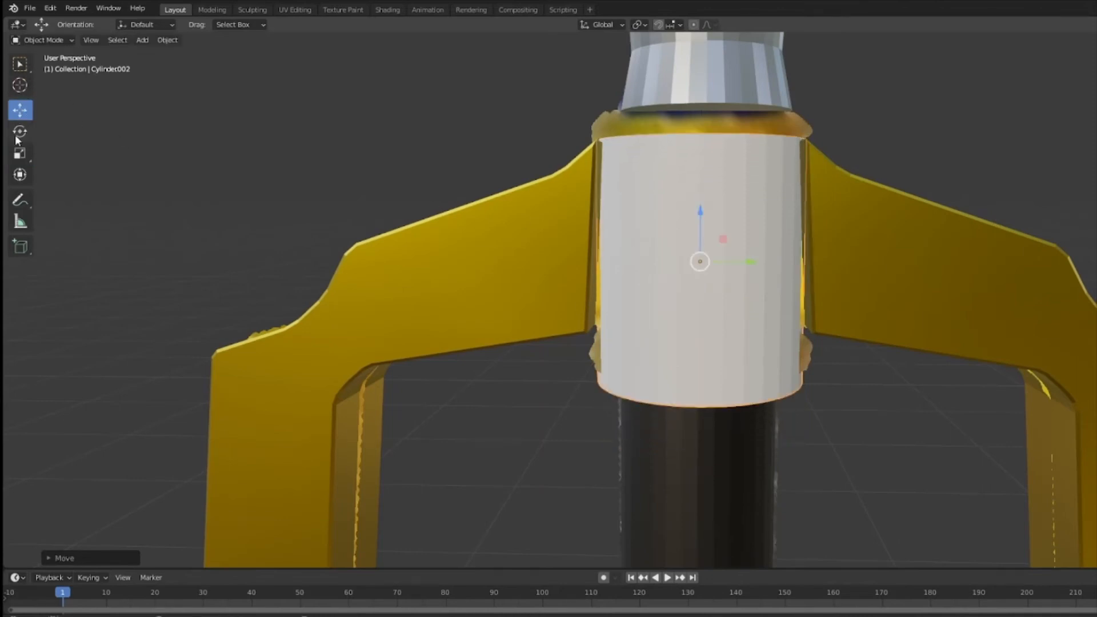
Shorten the cylinder to fit between the upper collar's two rims and reduce its size to match.
drag(700, 219, 691, 189)
key(shift+space)
key(g)
middle_drag(842, 262, 937, 368)
key(shift+space)
key(s)
drag(897, 277, 882, 279)
middle_drag(914, 331, 983, 257)
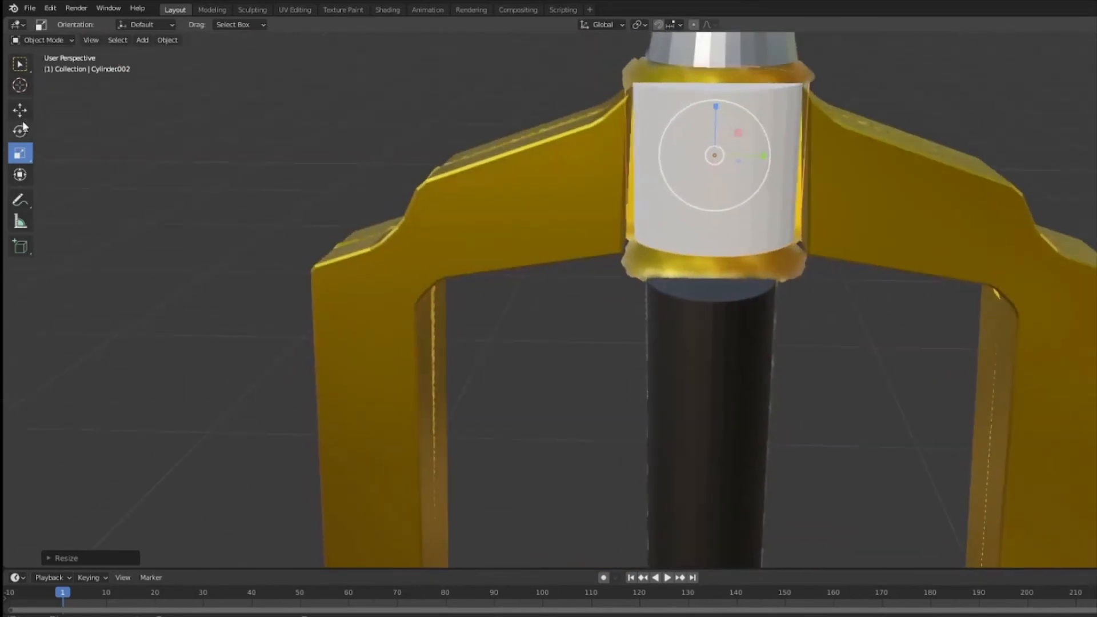
Shift the cylinder along X to sit around the shaft's axis, and adjust its scale to fit the collar.
click(21, 111)
middle_drag(645, 183, 516, 251)
drag(441, 221, 399, 232)
middle_drag(426, 240, 560, 231)
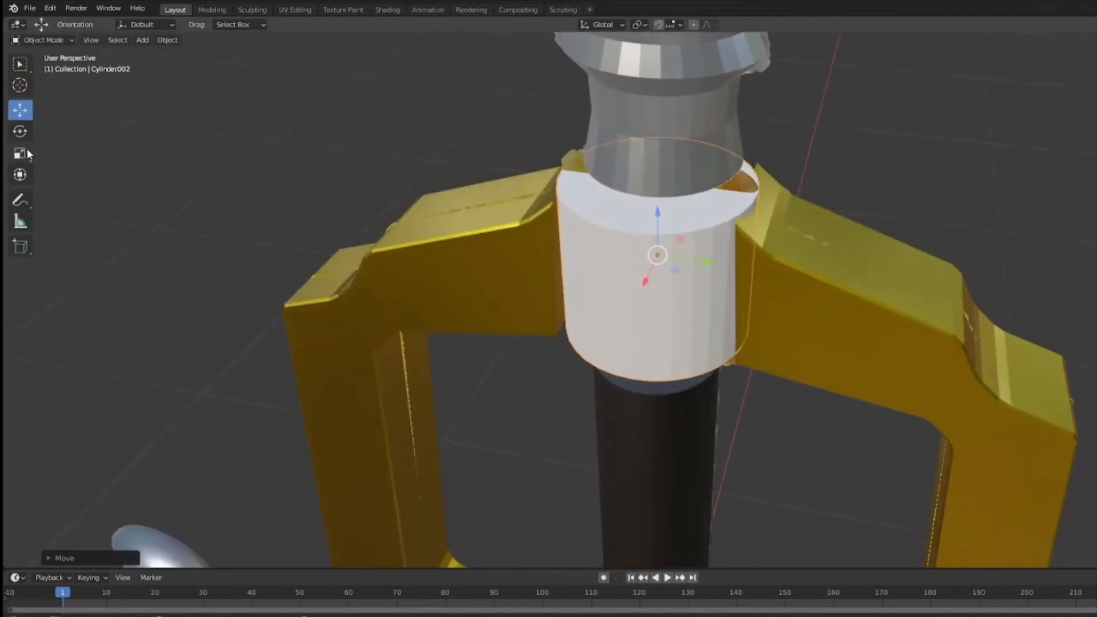
click(27, 154)
drag(702, 262, 743, 268)
middle_drag(746, 270, 781, 241)
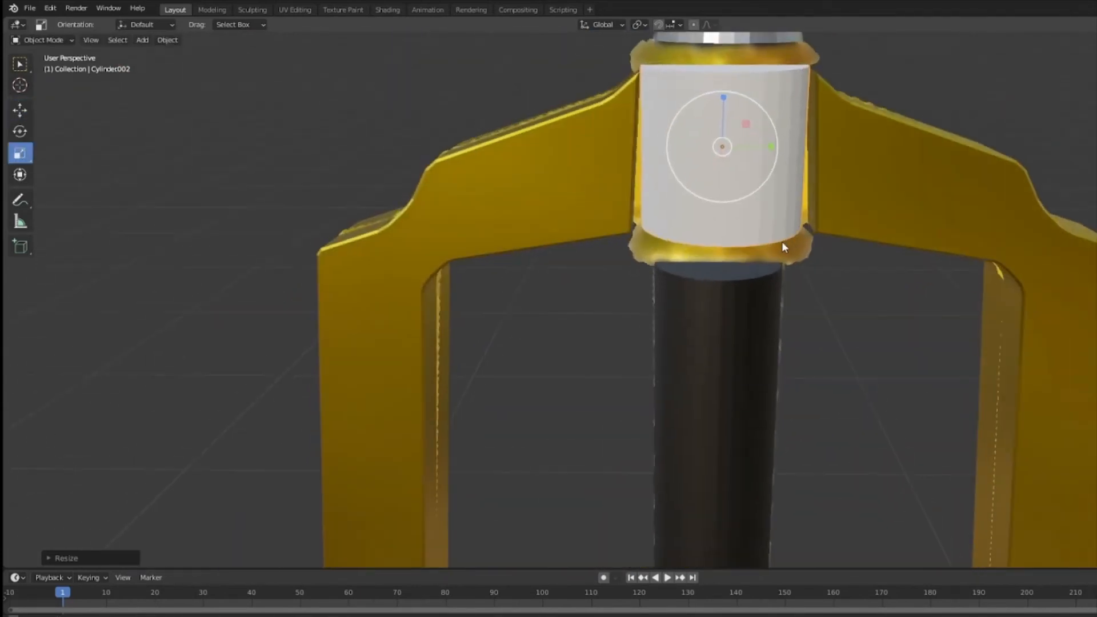
Scale the cylinder's bottom edge ring slightly outward to give the collar a tapered shape.
click(68, 40)
click(40, 55)
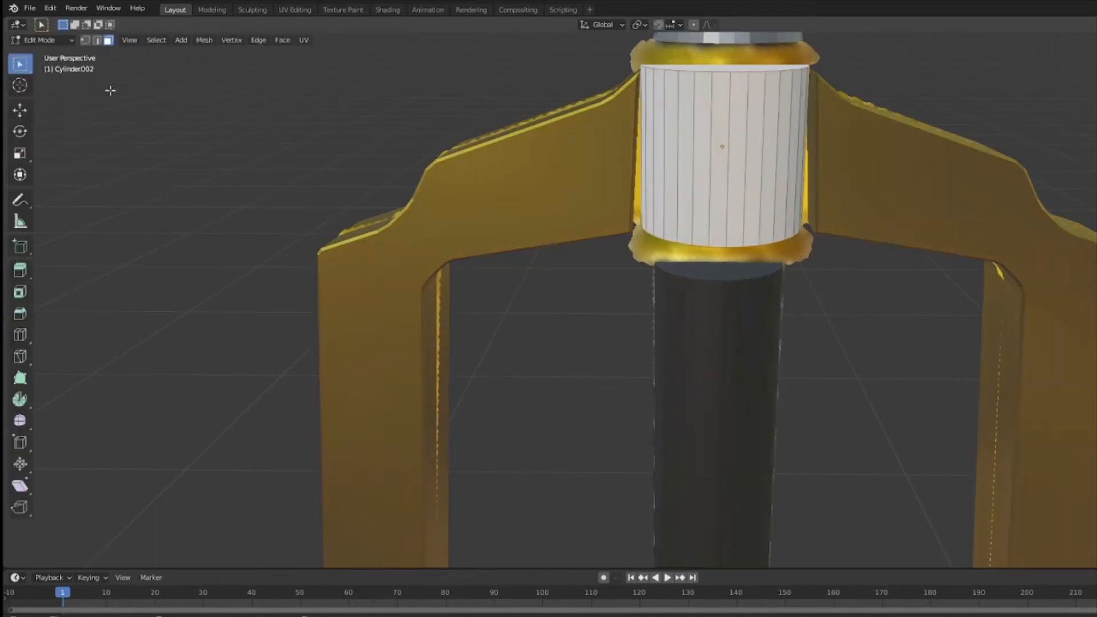
click(43, 40)
click(40, 53)
middle_drag(297, 131, 351, 379)
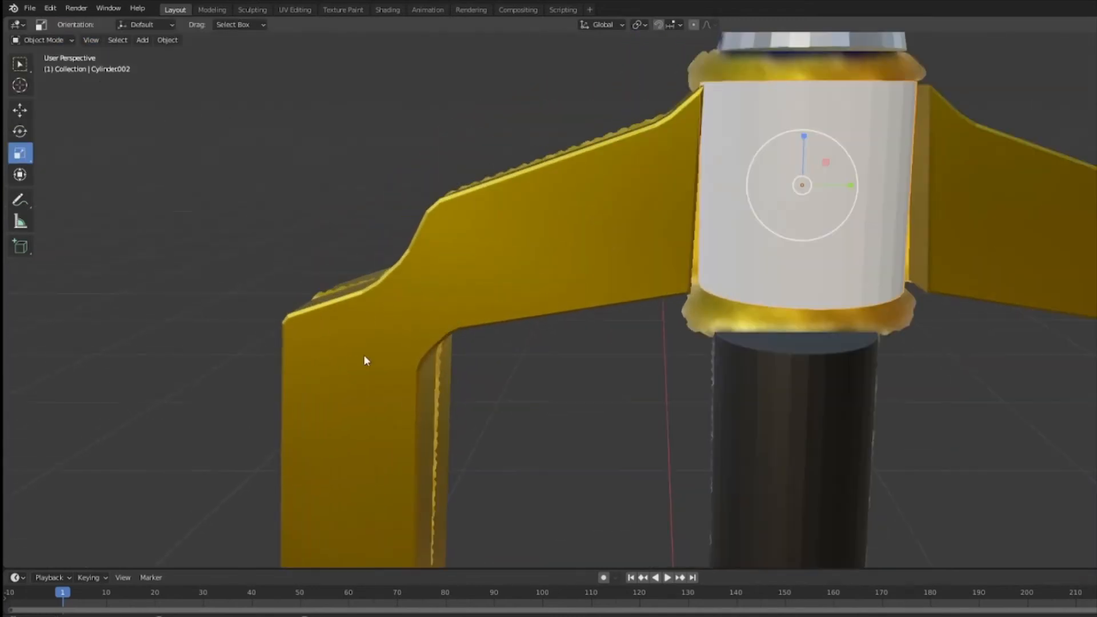
click(47, 39)
click(63, 68)
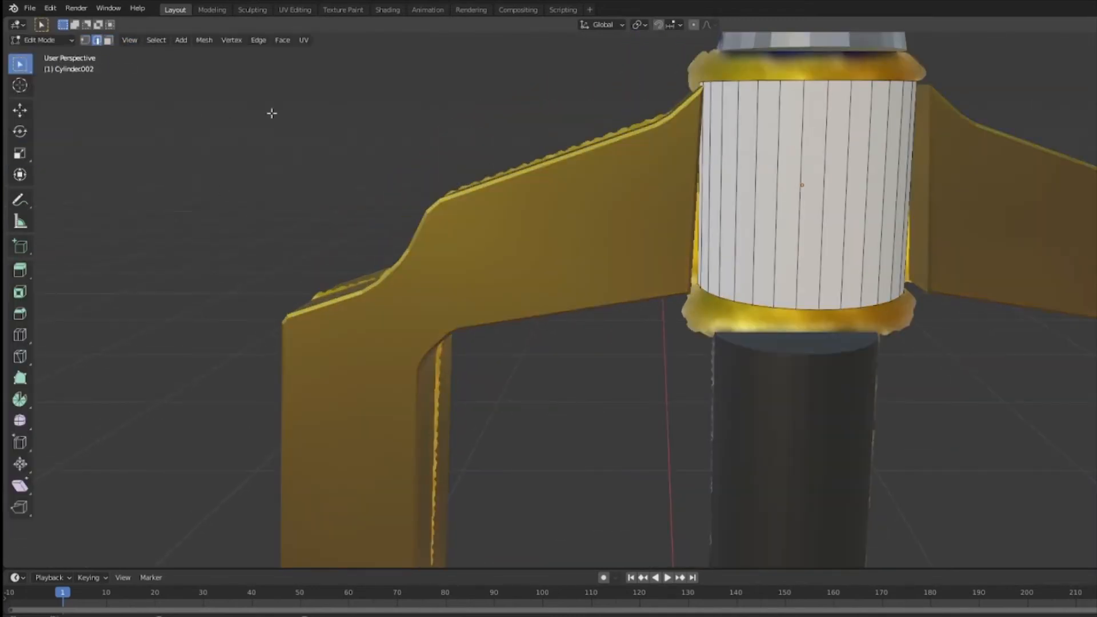
middle_drag(926, 299, 906, 291)
click(19, 154)
drag(777, 267, 788, 269)
middle_drag(788, 269, 742, 309)
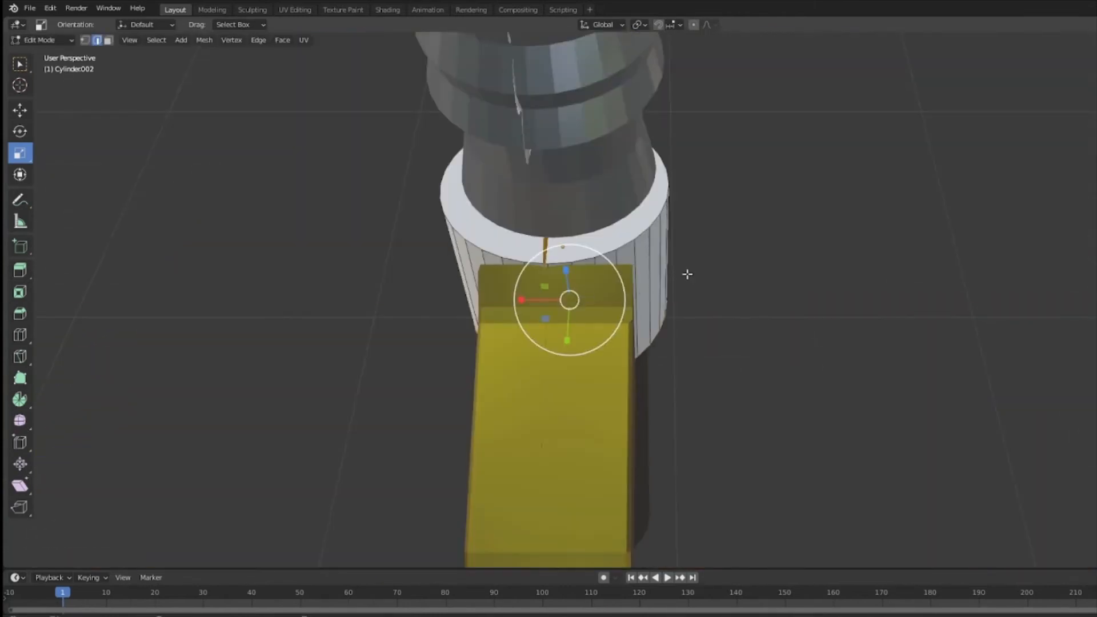
click(756, 240)
Return to Object Mode and nudge the collar cylinder slightly to centre it beneath the shaft.
click(41, 40)
click(52, 52)
drag(521, 249, 525, 248)
click(774, 252)
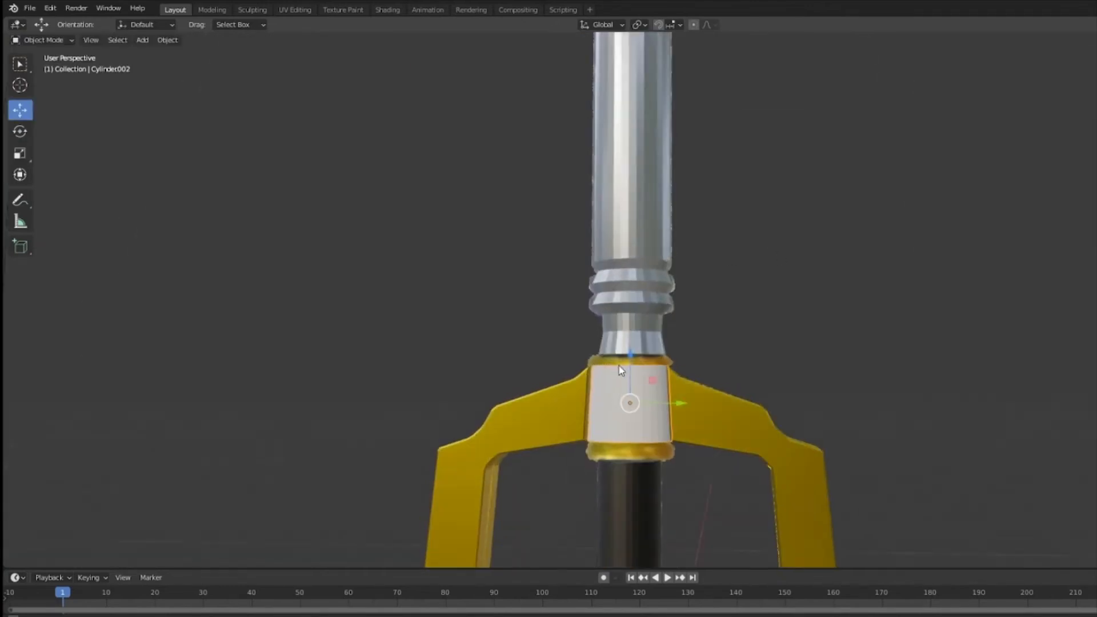
Open the collar cylinder for mesh editing and give it the gold material.
scroll(618, 366, up, 6)
middle_drag(730, 341, 739, 381)
click(41, 40)
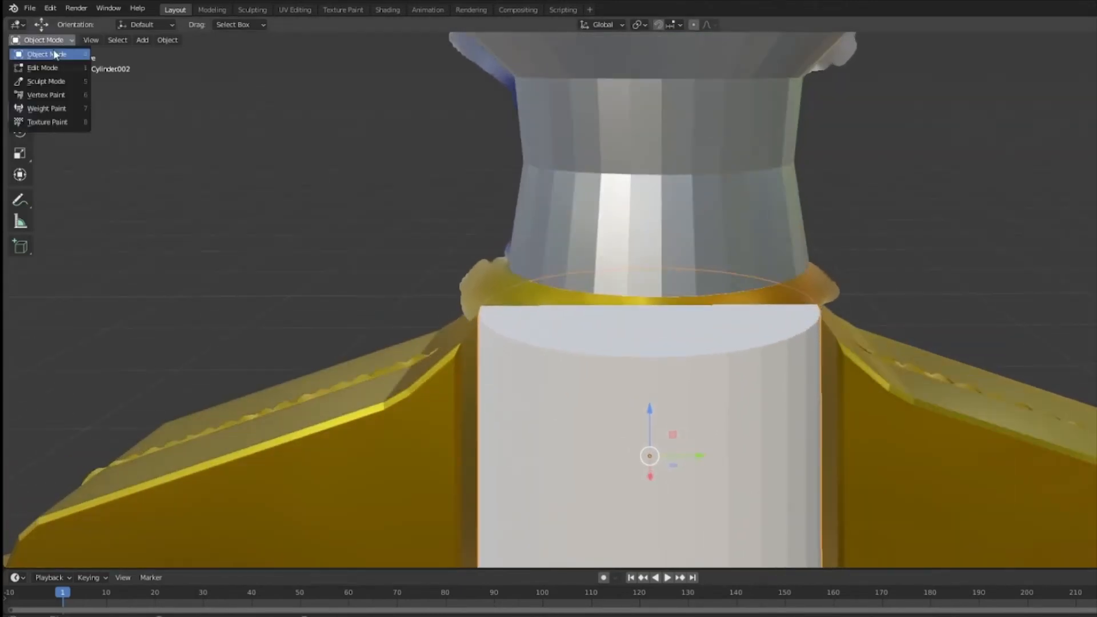
click(43, 68)
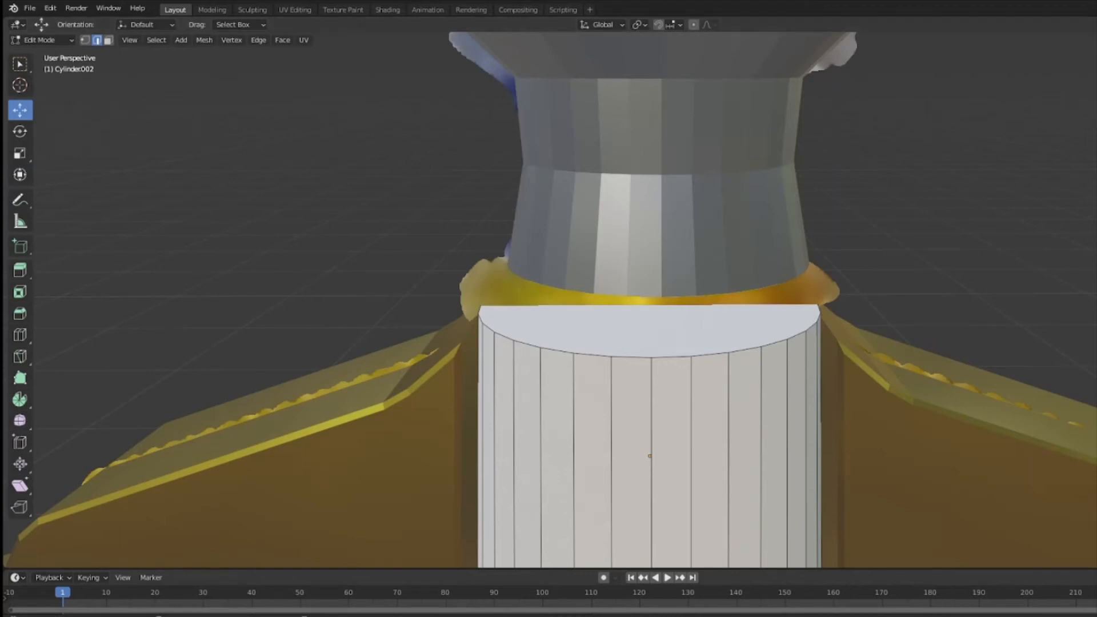
middle_drag(896, 321, 847, 314)
key(w)
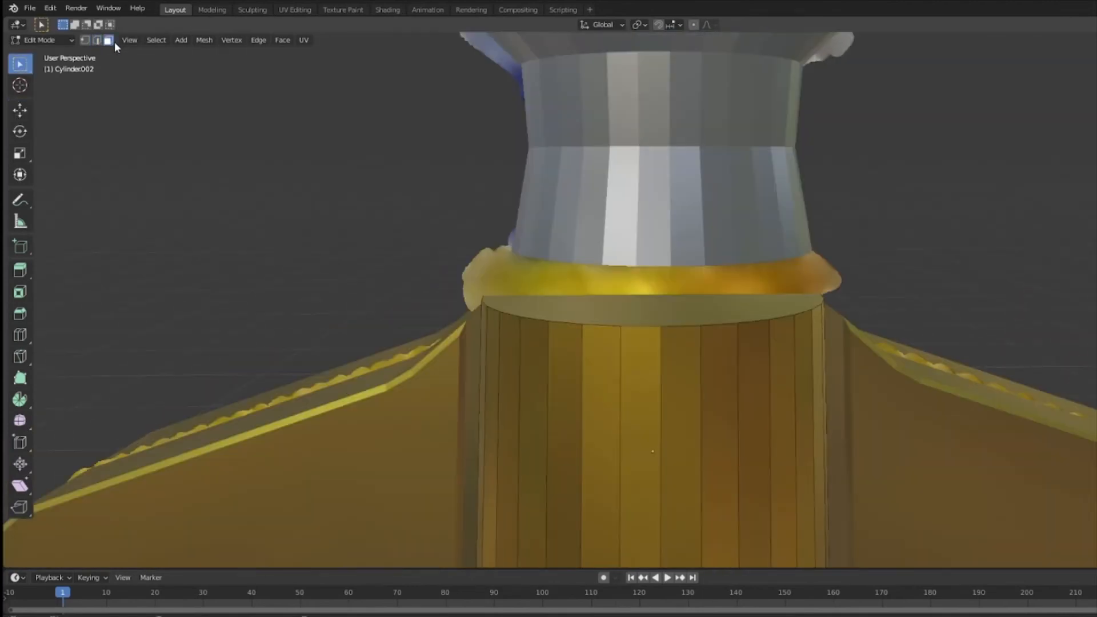
Extrude the collar's top face slightly upward and scale it outward to form a flared rim.
click(630, 313)
middle_drag(484, 297, 549, 325)
click(20, 270)
drag(657, 240, 657, 217)
key(ctrl+z)
click(19, 153)
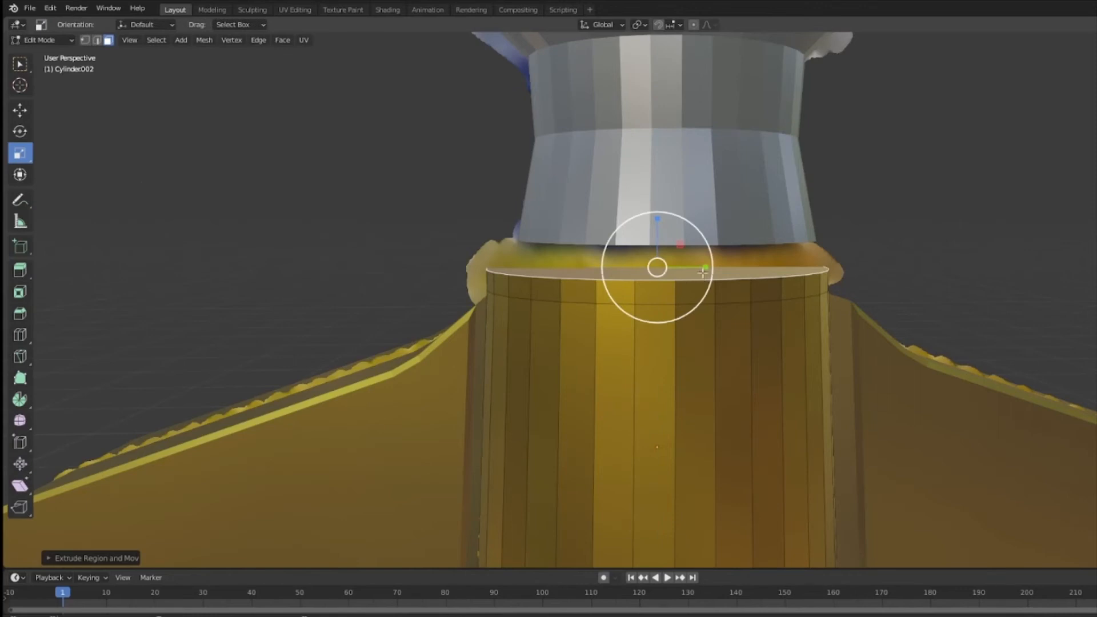
drag(703, 272, 710, 267)
key(w)
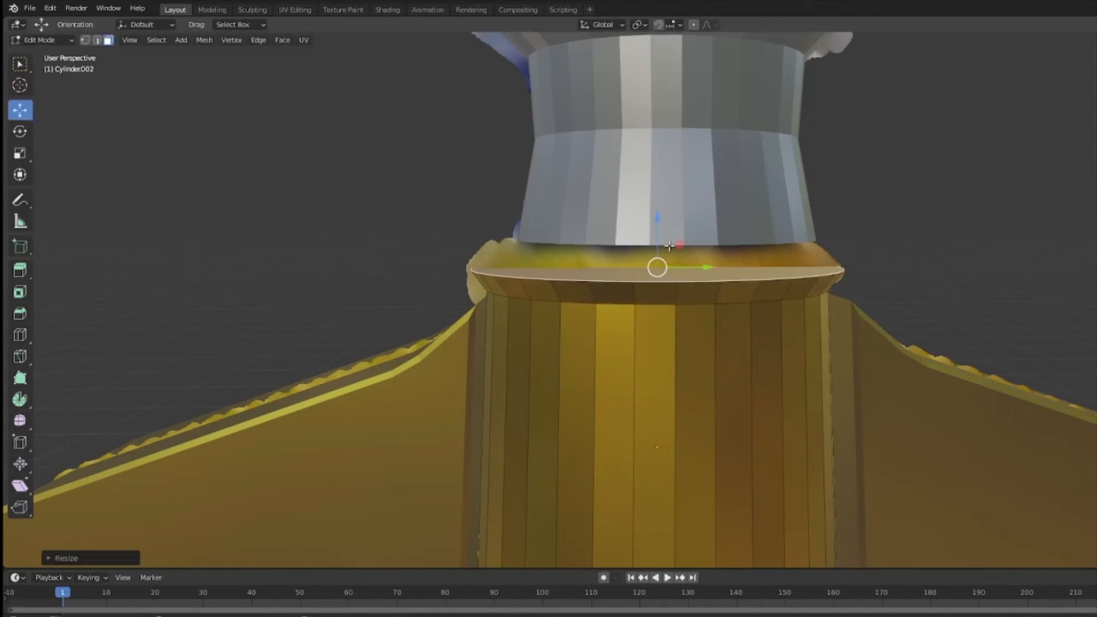
Extrude the rim's top face upward to the shaft's base and scale it slightly inward to bevel the upper edge.
click(20, 269)
drag(658, 221, 667, 192)
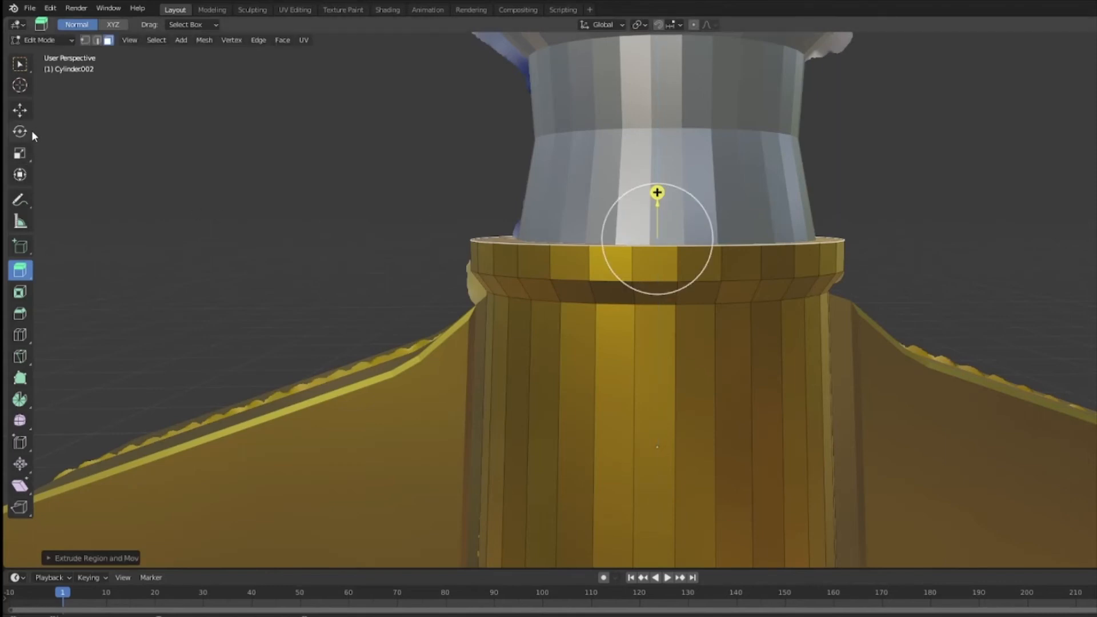
click(21, 112)
click(18, 157)
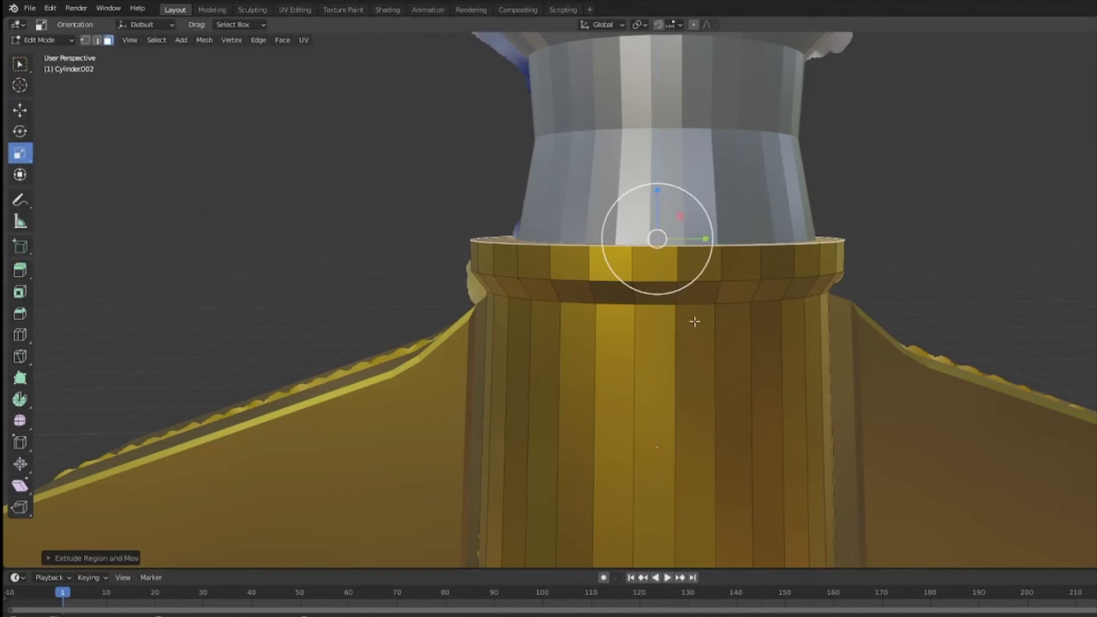
middle_drag(773, 353, 770, 366)
drag(701, 259, 693, 262)
middle_drag(606, 269, 558, 305)
click(20, 110)
click(773, 87)
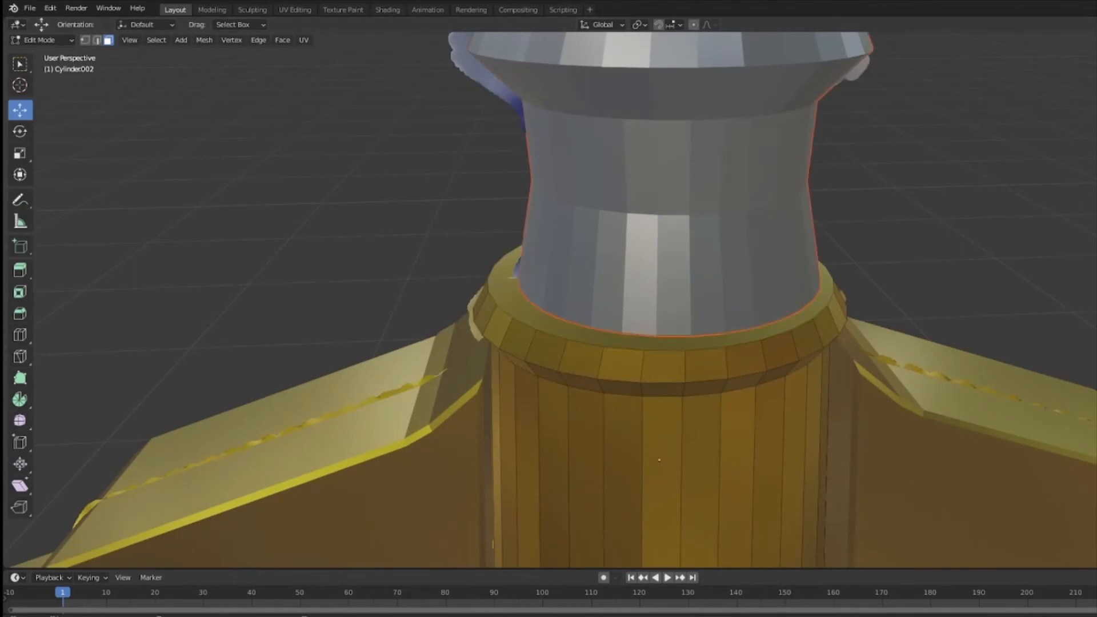
scroll(684, 241, down, 8)
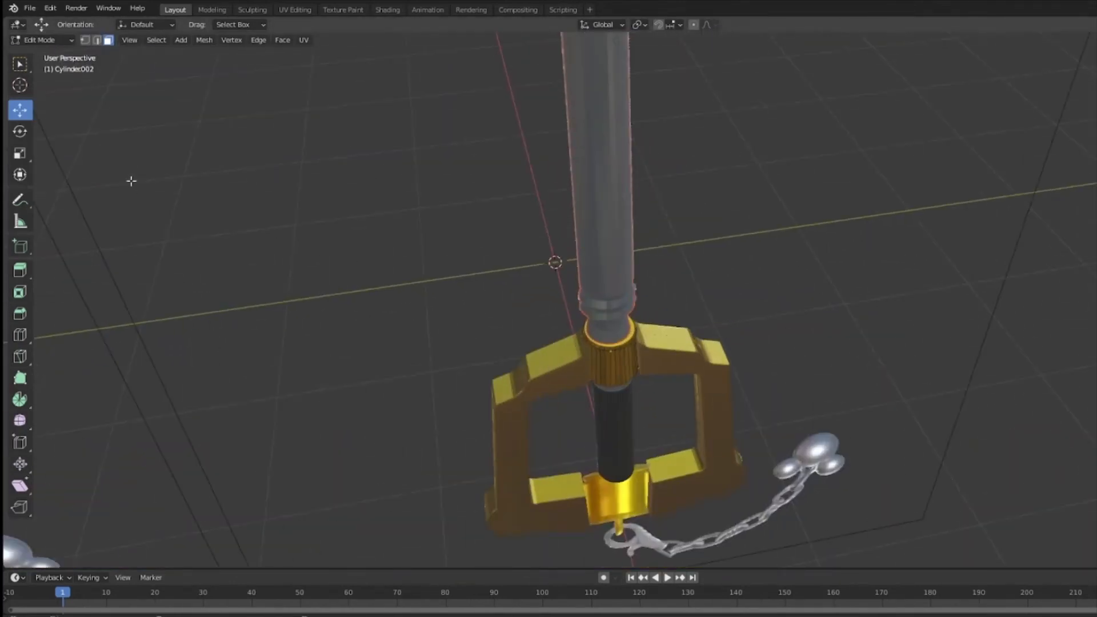
Return to Object Mode and shift the shaft slightly along the Y axis to centre it on the collar.
click(43, 40)
click(43, 52)
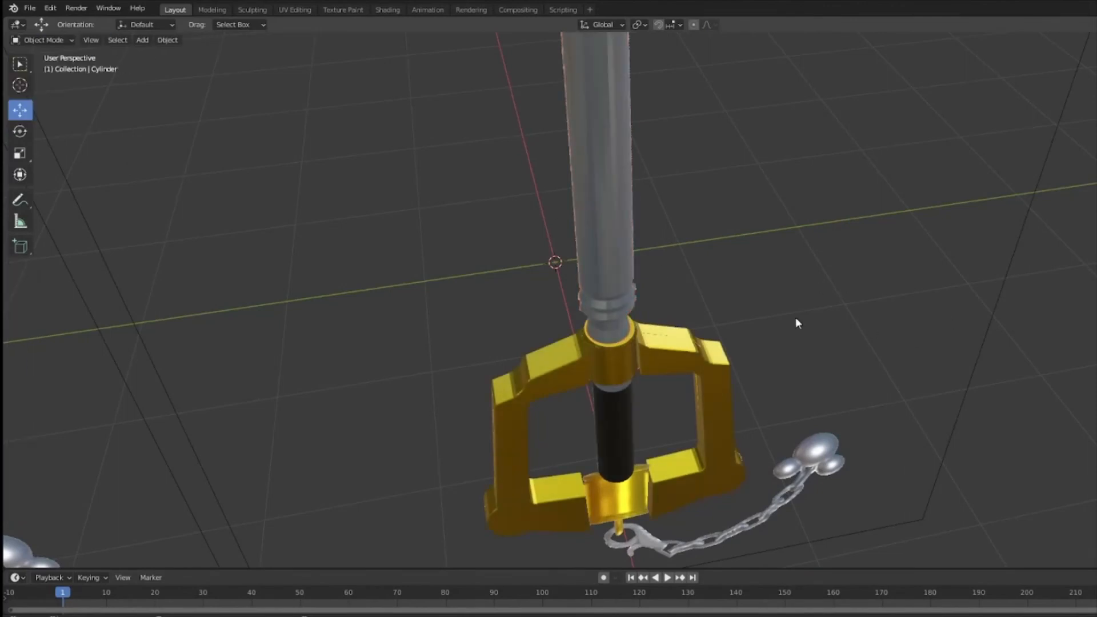
middle_drag(671, 317, 879, 399)
drag(741, 75, 740, 75)
middle_drag(781, 94, 800, 118)
key(g)
key(y)
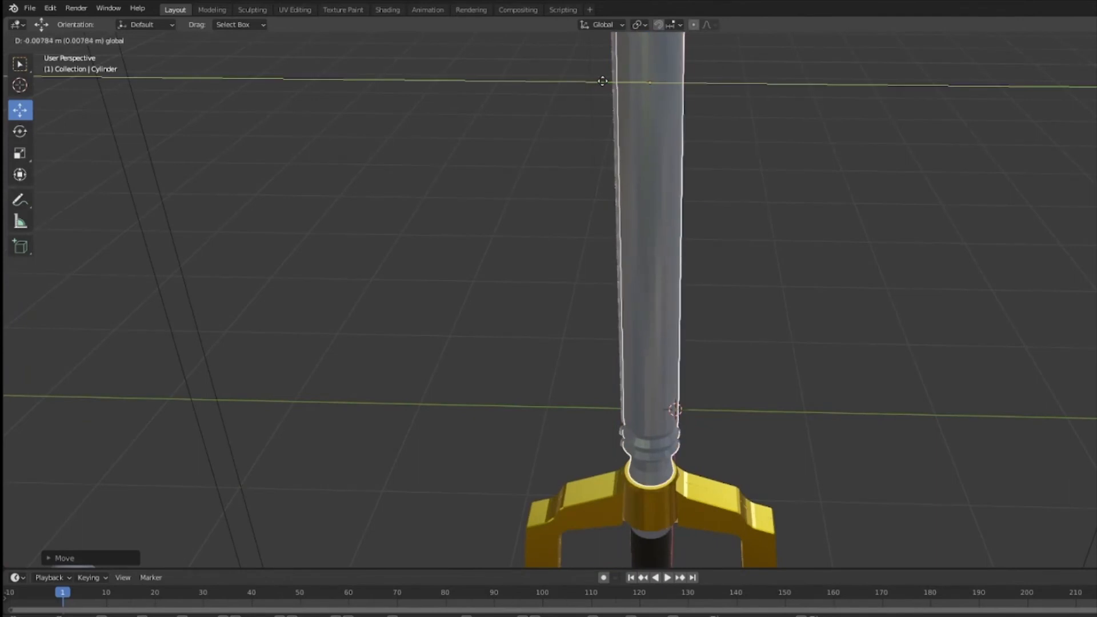
click(606, 83)
drag(597, 81, 600, 80)
Open the collar cylinder for mesh editing, then scale its bottom face slightly and adjust the face's height.
middle_drag(742, 274, 876, 366)
scroll(876, 366, up, 5)
middle_drag(703, 291, 789, 293)
click(973, 254)
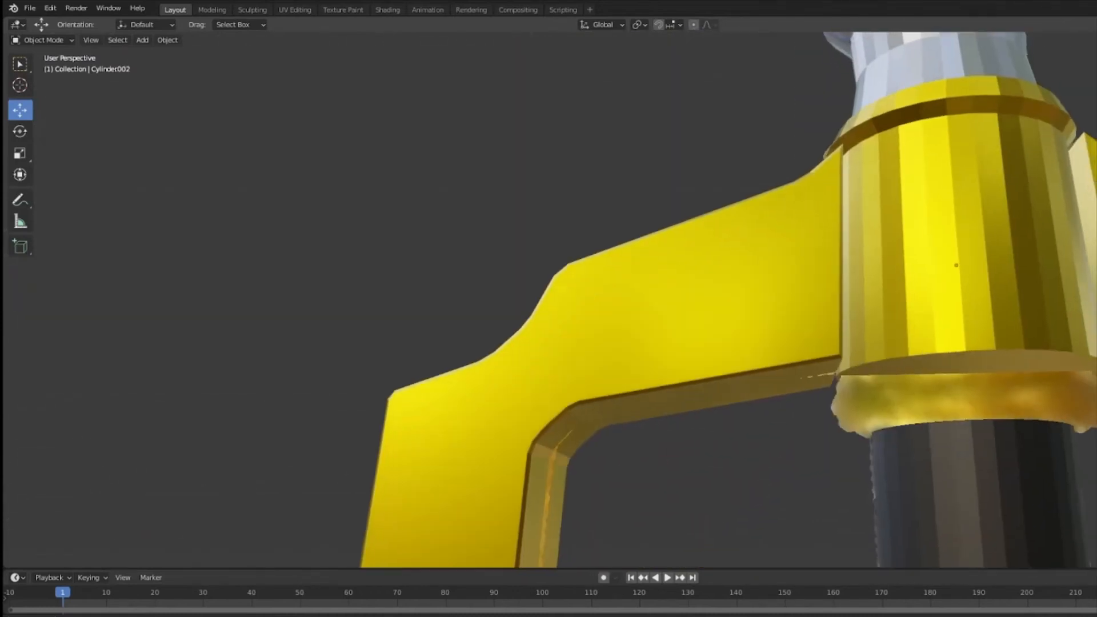
shift+middle_drag(1094, 300, 954, 256)
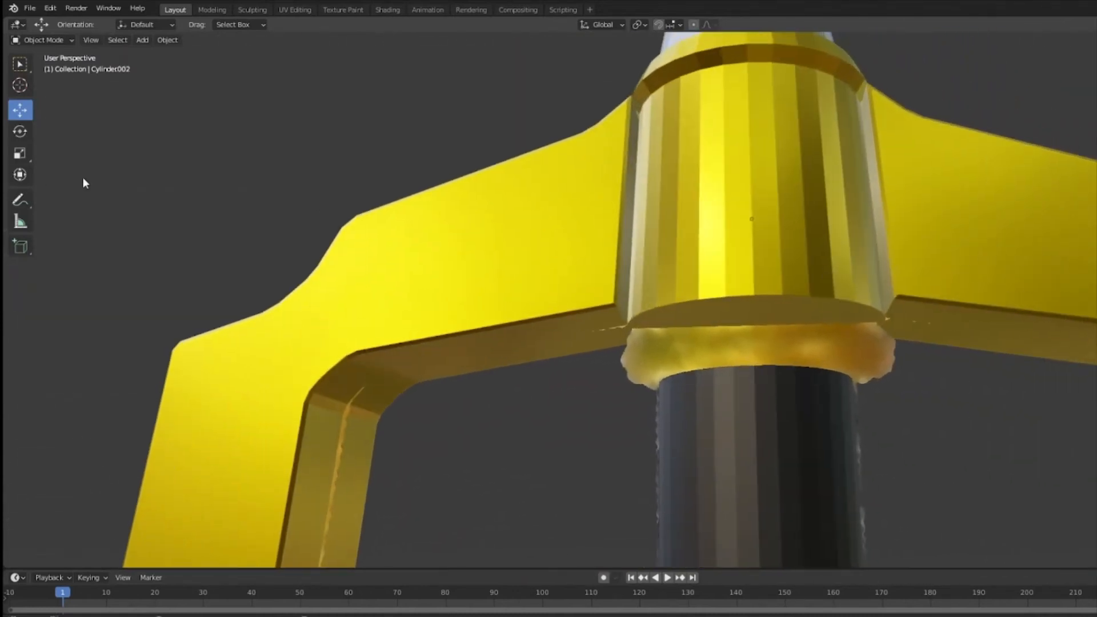
click(38, 40)
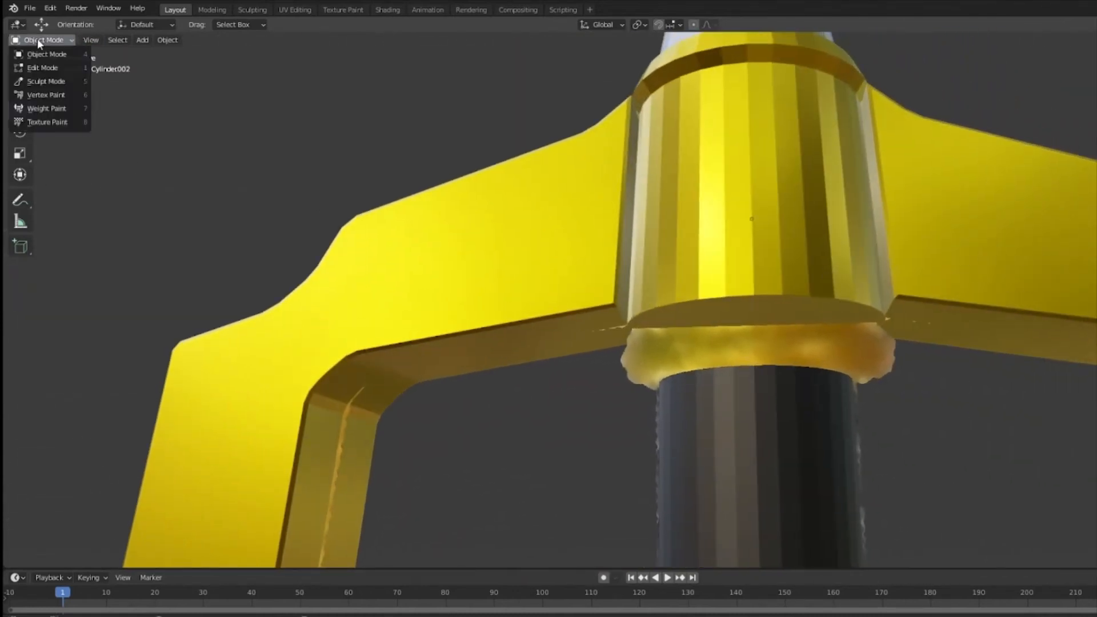
click(42, 67)
alt+click(754, 320)
middle_drag(754, 320, 766, 315)
click(19, 160)
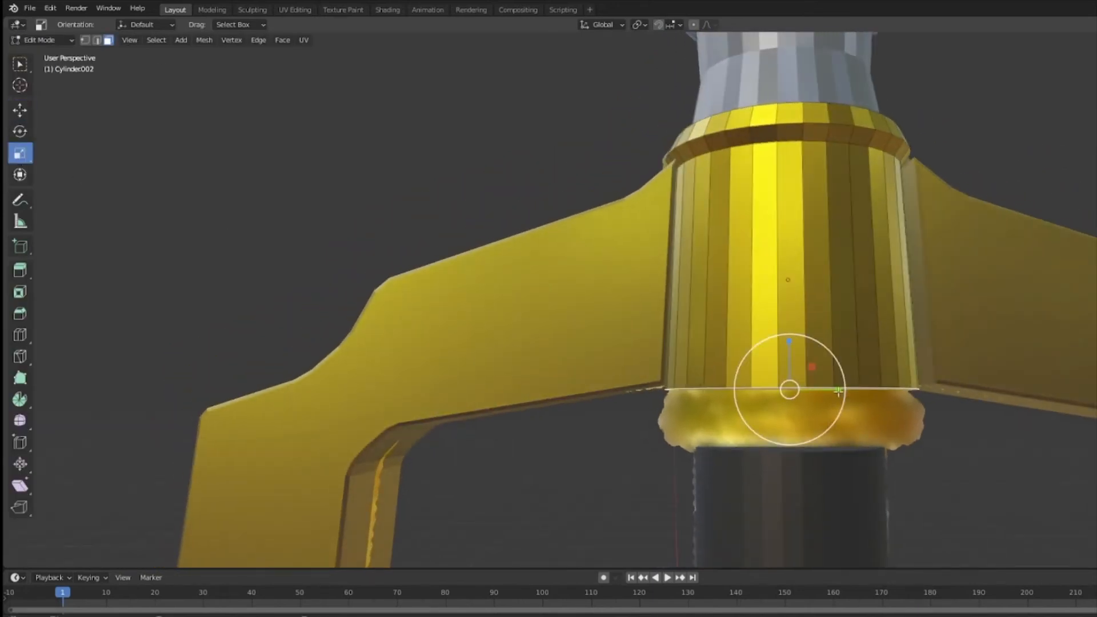
drag(843, 390, 844, 391)
click(20, 110)
drag(789, 346, 789, 340)
Scale the collar's lower edge loop slightly along the X axis to widen its base.
middle_drag(820, 349, 830, 330)
drag(790, 275, 788, 279)
click(1009, 238)
middle_drag(788, 288, 735, 343)
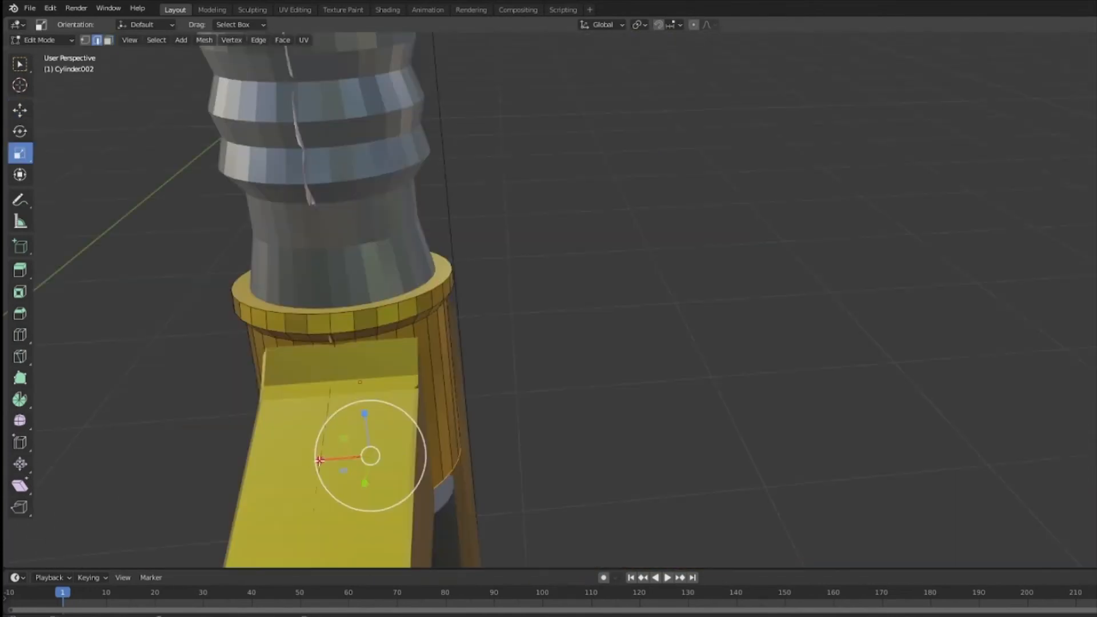
drag(315, 457, 312, 461)
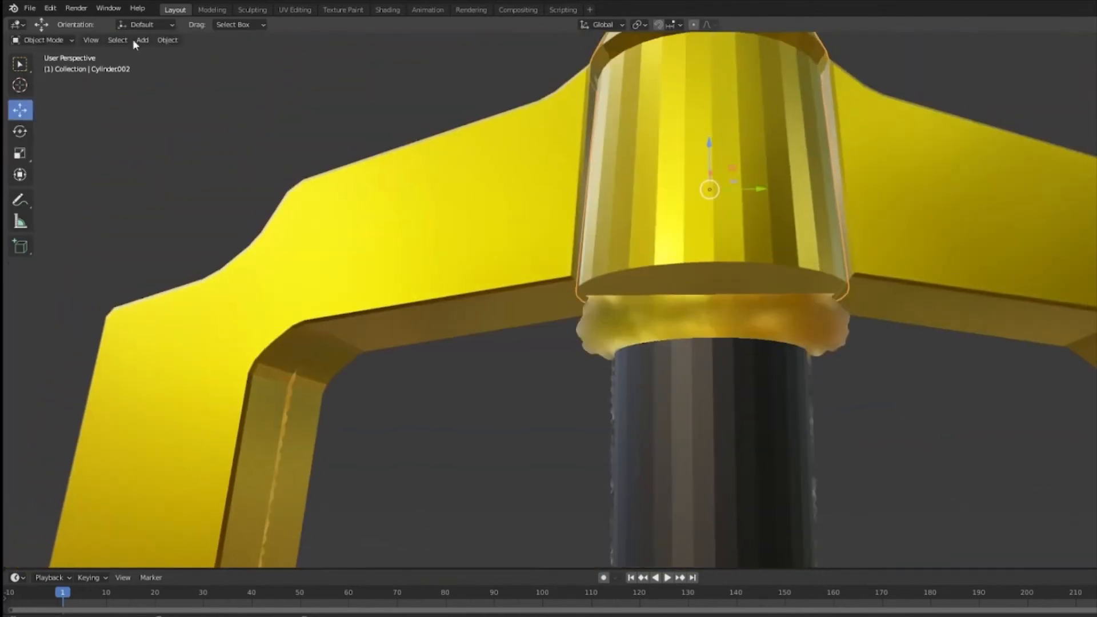
Reopen the collar for face editing and extrude its bottom face downward in stages over the reference's lower rim.
click(54, 40)
click(57, 68)
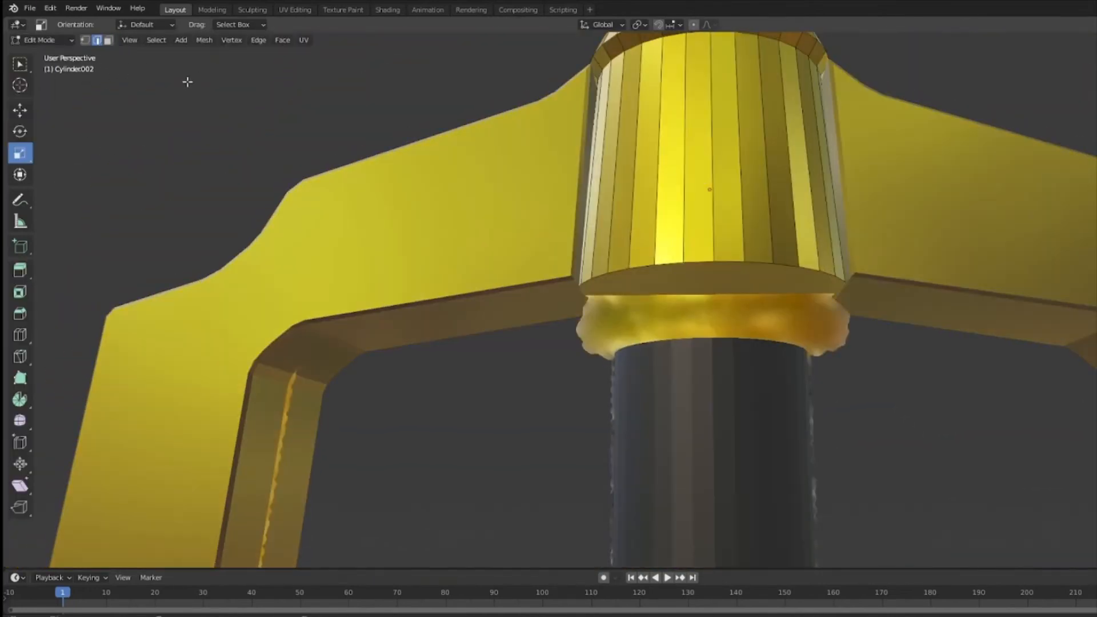
key(3)
click(664, 268)
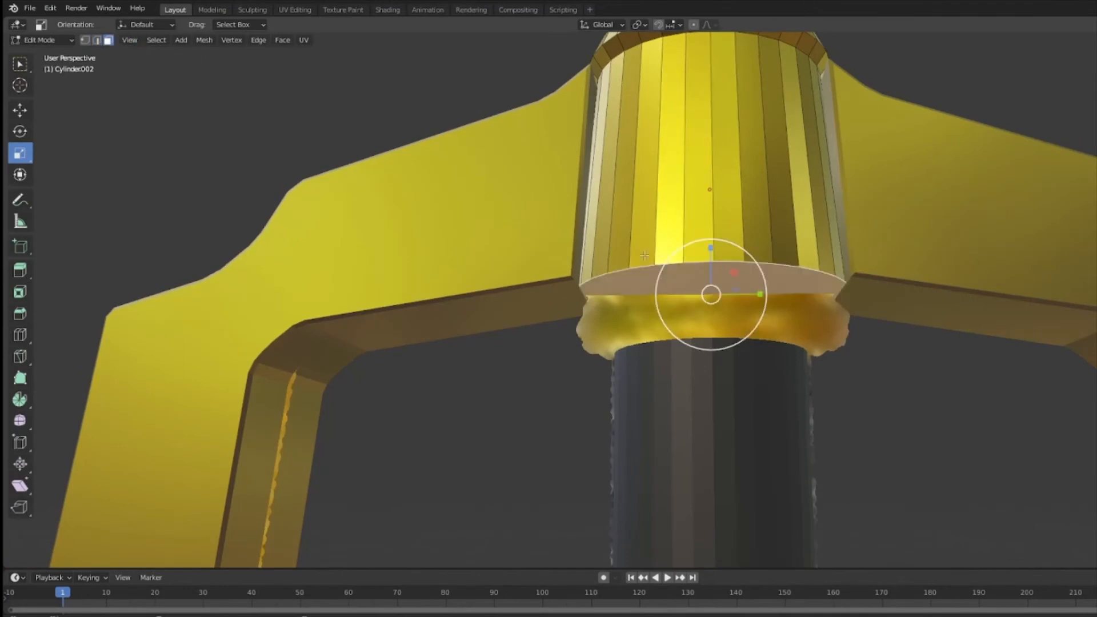
click(20, 270)
drag(710, 341, 714, 409)
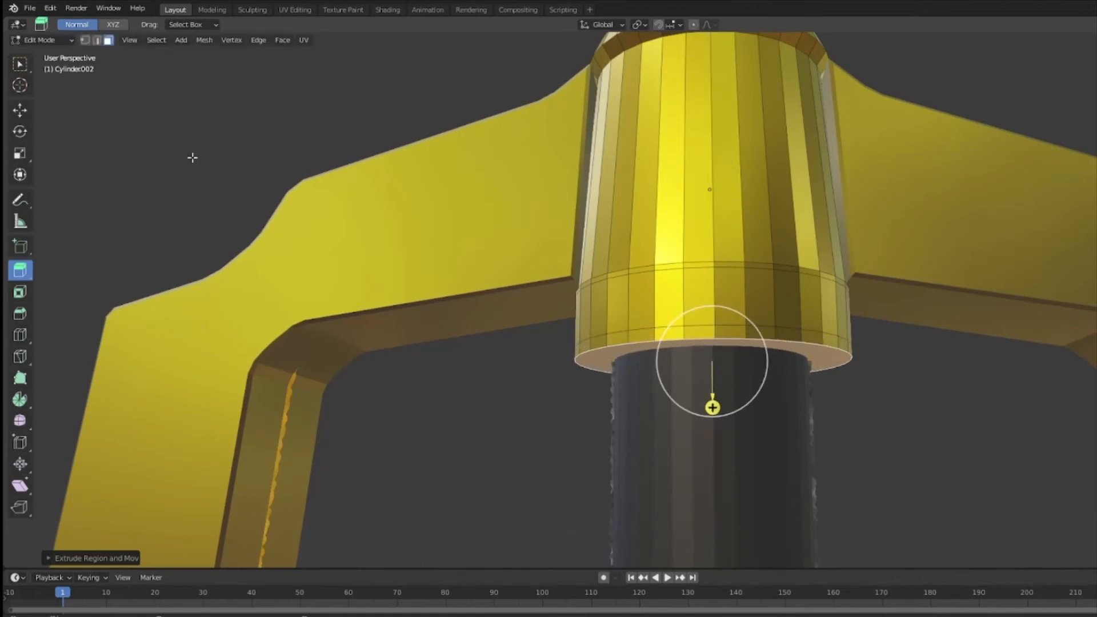
Scale the collar's extruded bottom face inward along the Y and X axes to taper the lower rim.
click(21, 154)
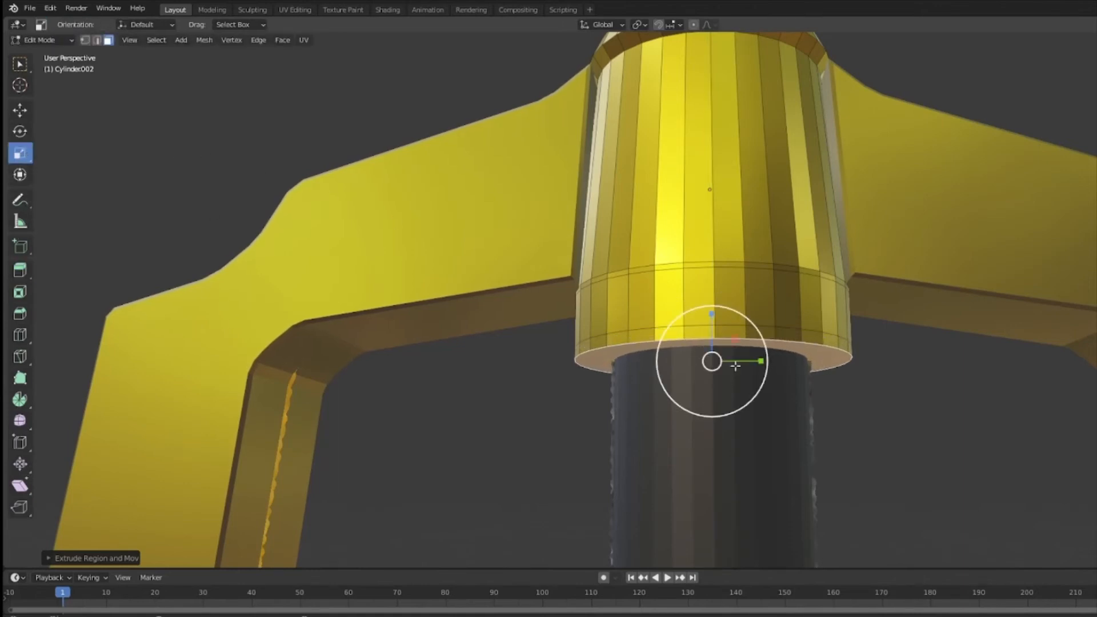
drag(758, 363, 753, 366)
middle_drag(753, 366, 872, 304)
drag(1049, 210, 1043, 216)
middle_drag(1043, 216, 705, 318)
Switch to edge selection and scale an edge loop of the collar's lower rim slightly along the Y axis.
click(696, 337)
click(697, 355)
click(97, 40)
alt+click(759, 344)
alt+click(755, 347)
drag(835, 366, 832, 365)
Try to move an edge loop of the lower rim downward.
double_click(695, 294)
key(w)
drag(784, 275, 785, 303)
key(ctrl+z)
Select the widest edge loop of the collar's lower rim and raise it slightly.
click(25, 158)
double_click(721, 348)
key(w)
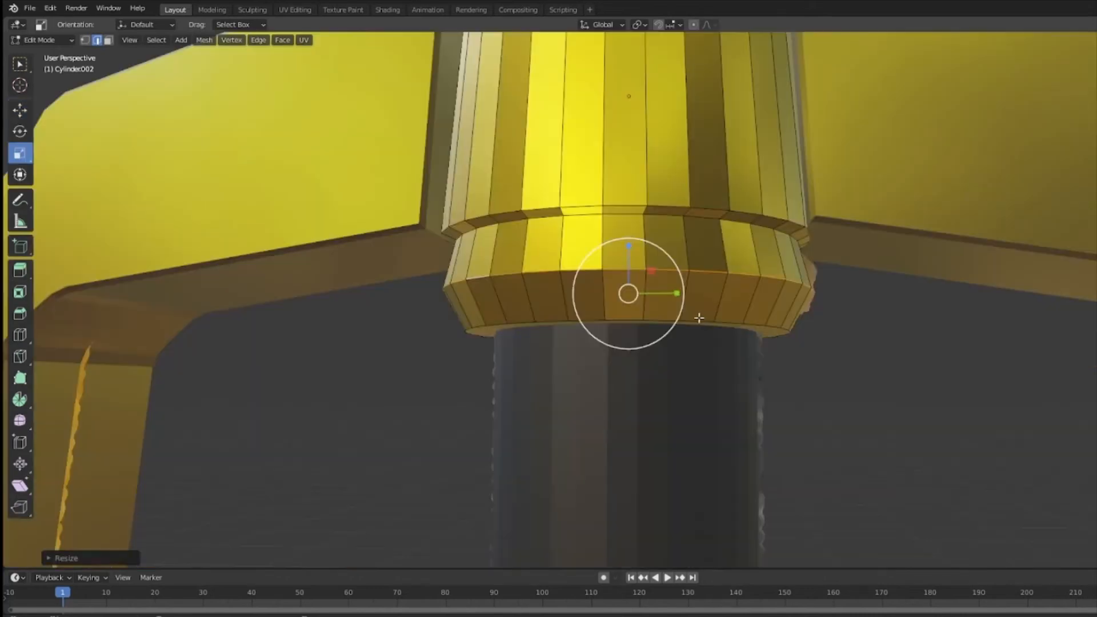
alt+click(698, 320)
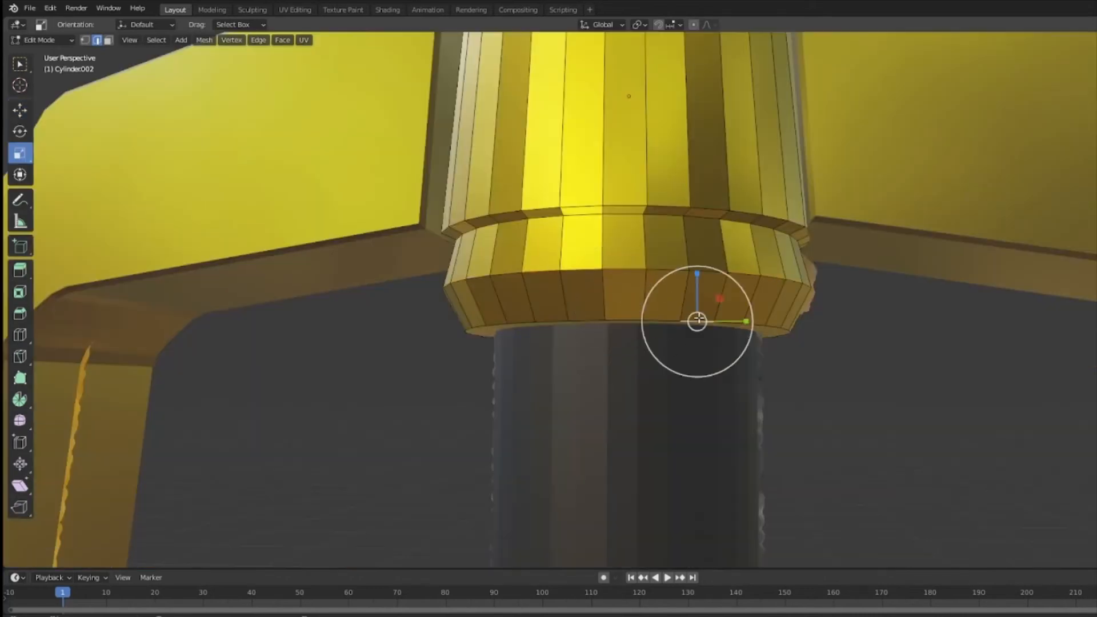
click(17, 109)
drag(627, 289, 627, 277)
middle_drag(736, 277, 749, 288)
alt+click(719, 316)
drag(652, 289, 651, 284)
Bevel the lower rim's widest edge loop with one segment to form a flat band.
click(19, 314)
drag(654, 371, 649, 407)
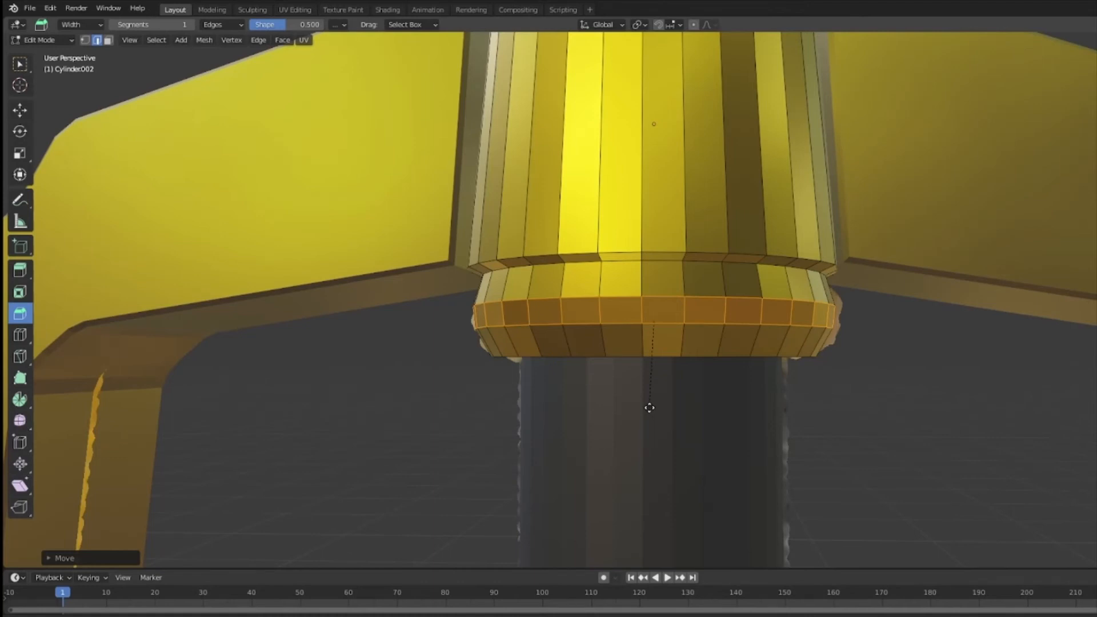
drag(648, 408, 649, 416)
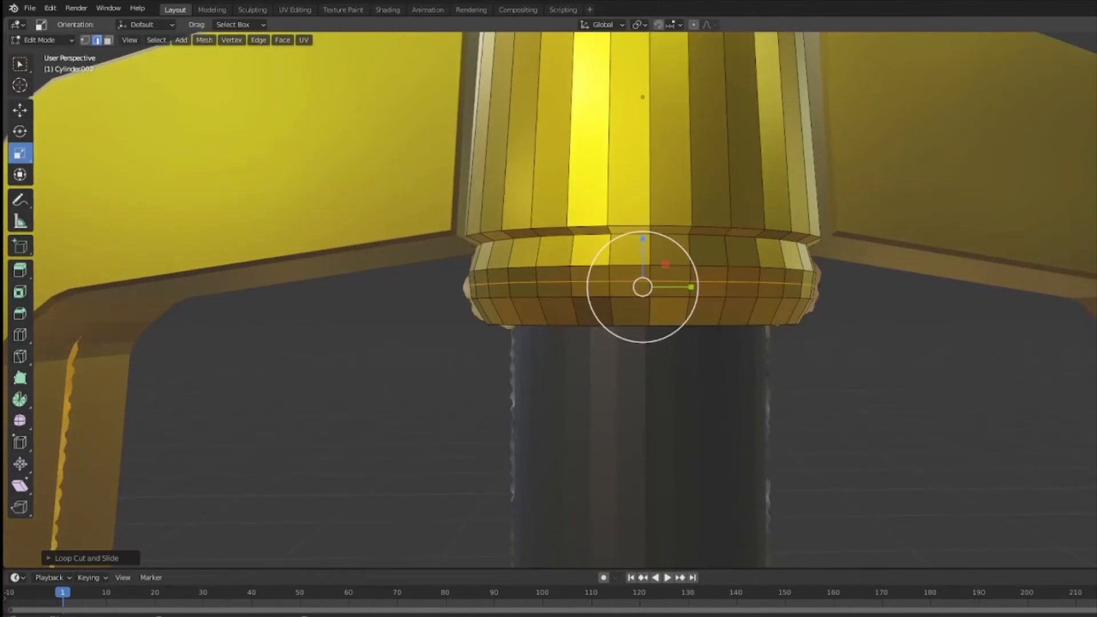
In the left view, scale the band's centre loop inward as a groove and flare the loop above it outward.
key(ctrl+KP_3)
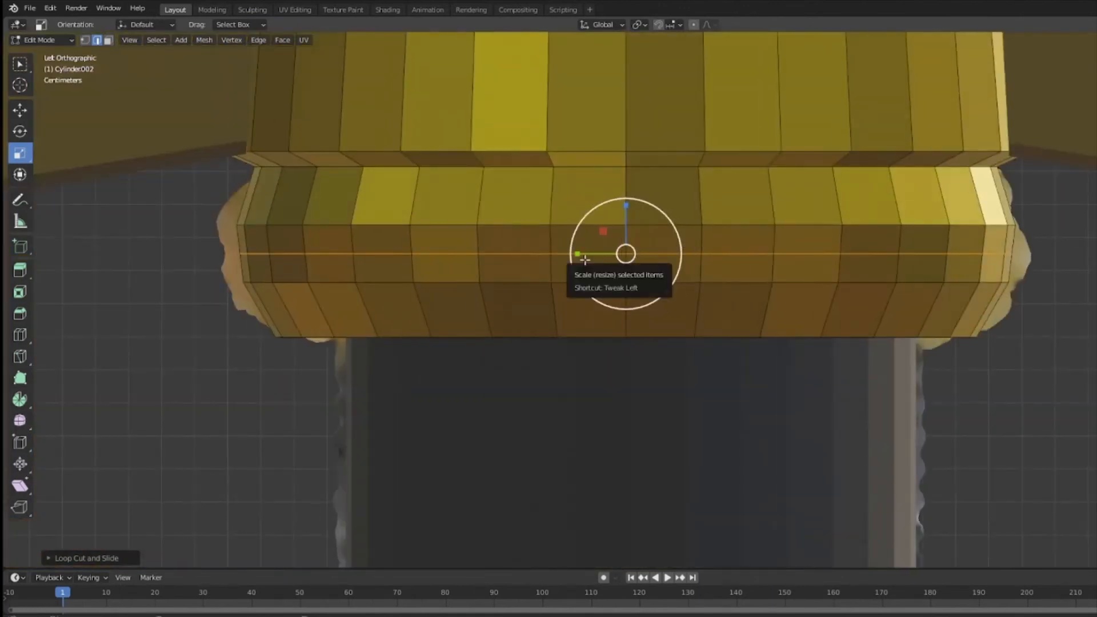
drag(578, 254, 581, 230)
double_click(459, 223)
shift+middle_drag(847, 386, 883, 376)
Scale the edge loop below the groove slightly outward and move it down.
double_click(375, 270)
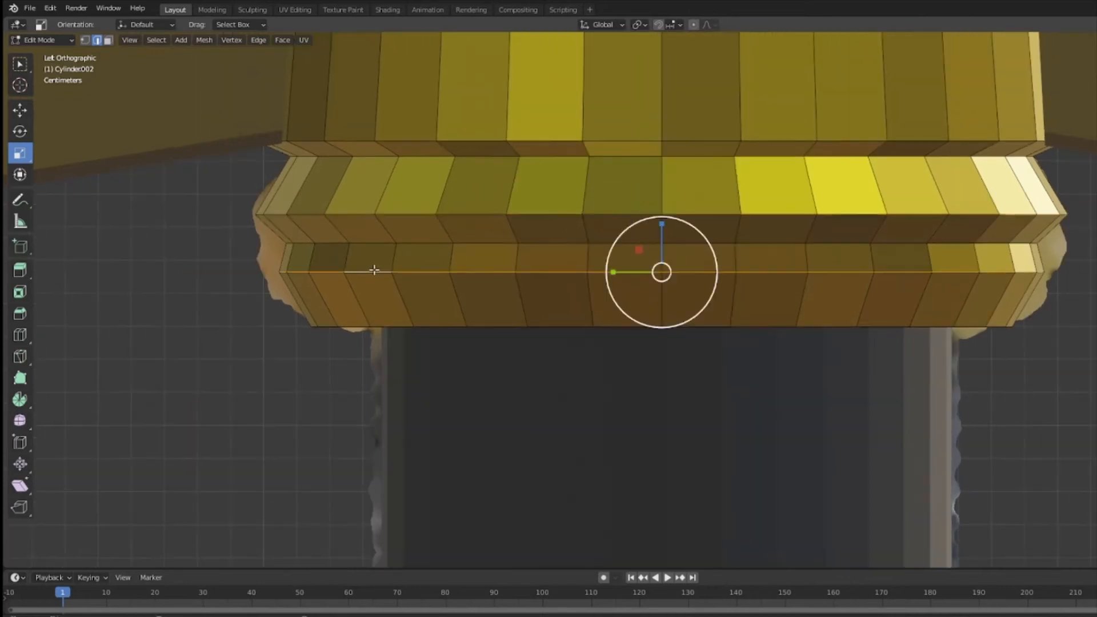
drag(607, 273, 606, 273)
click(20, 109)
drag(656, 231, 657, 246)
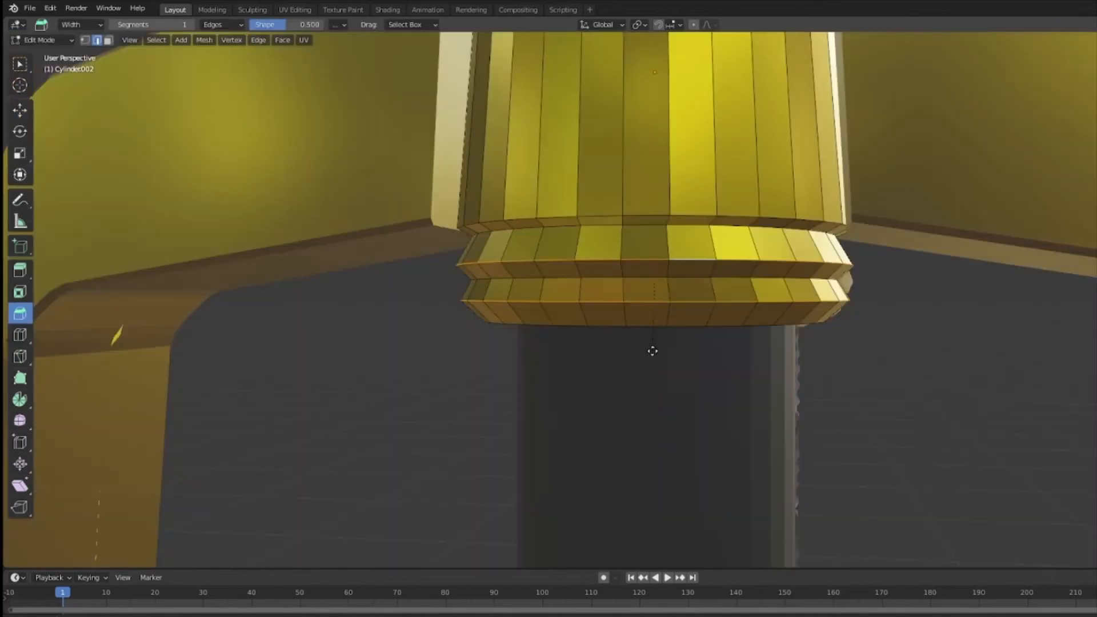
Bevel the two ridge edge loops on the collar's lower rim.
drag(652, 350, 649, 367)
click(894, 358)
middle_drag(826, 364, 519, 313)
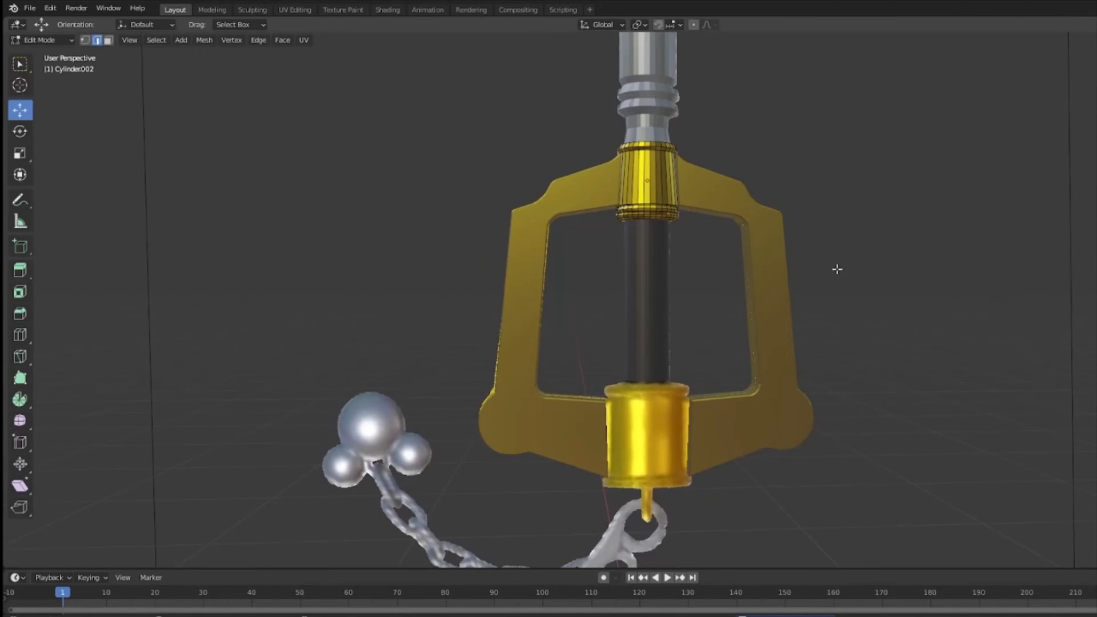
middle_drag(837, 269, 814, 304)
scroll(814, 304, down, 2)
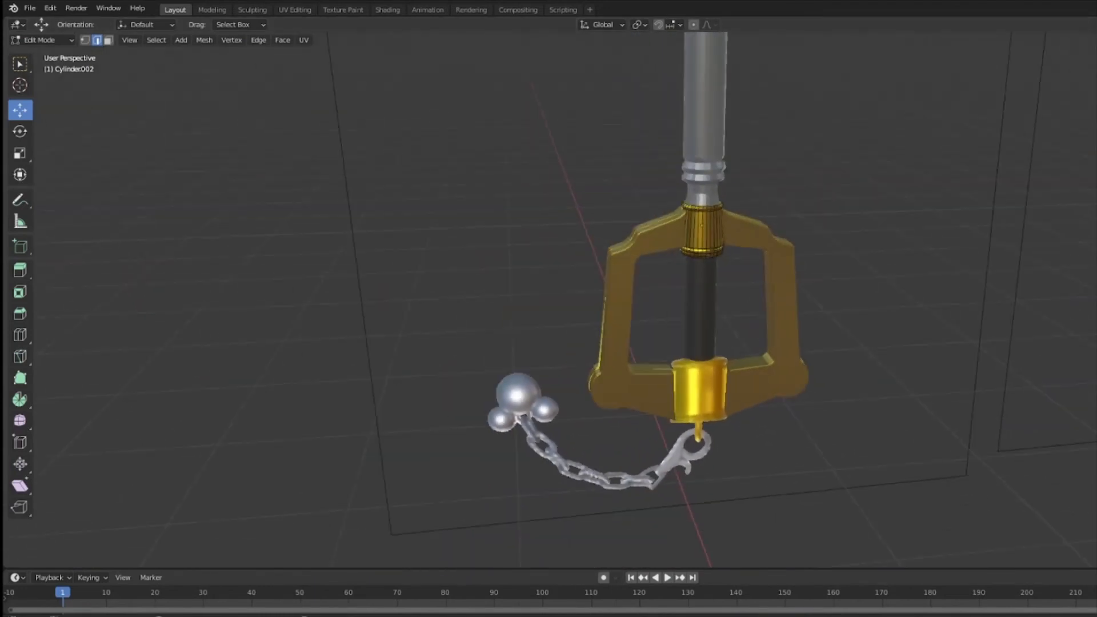
Leave mesh editing and hide the reference images briefly to check the model, showing them again when done.
key(h)
key(Tab)
middle_drag(399, 197, 480, 200)
scroll(1029, 345, up, 2)
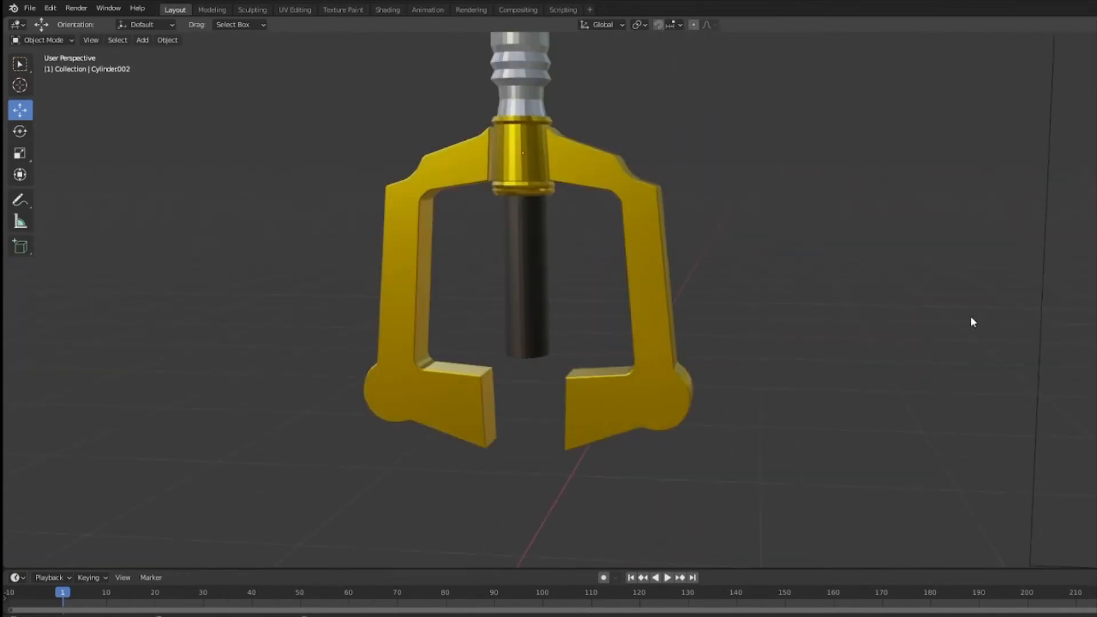
key(alt+h)
Try smooth shading on the collar.
alt+middle_drag(658, 331, 791, 253)
right_click(812, 244)
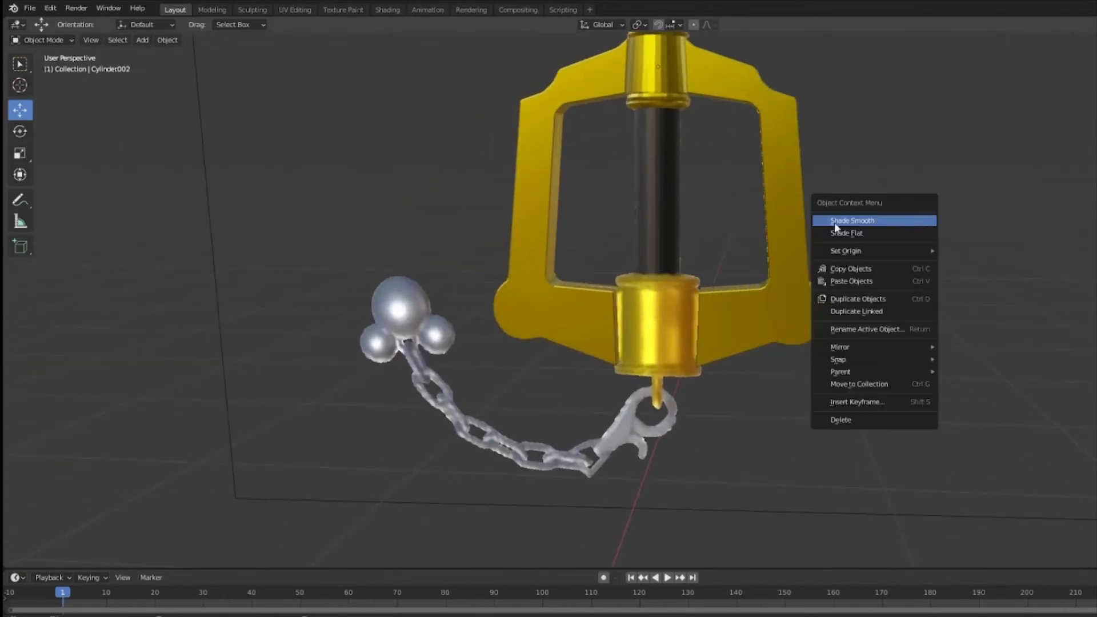
scroll(734, 172, up, 6)
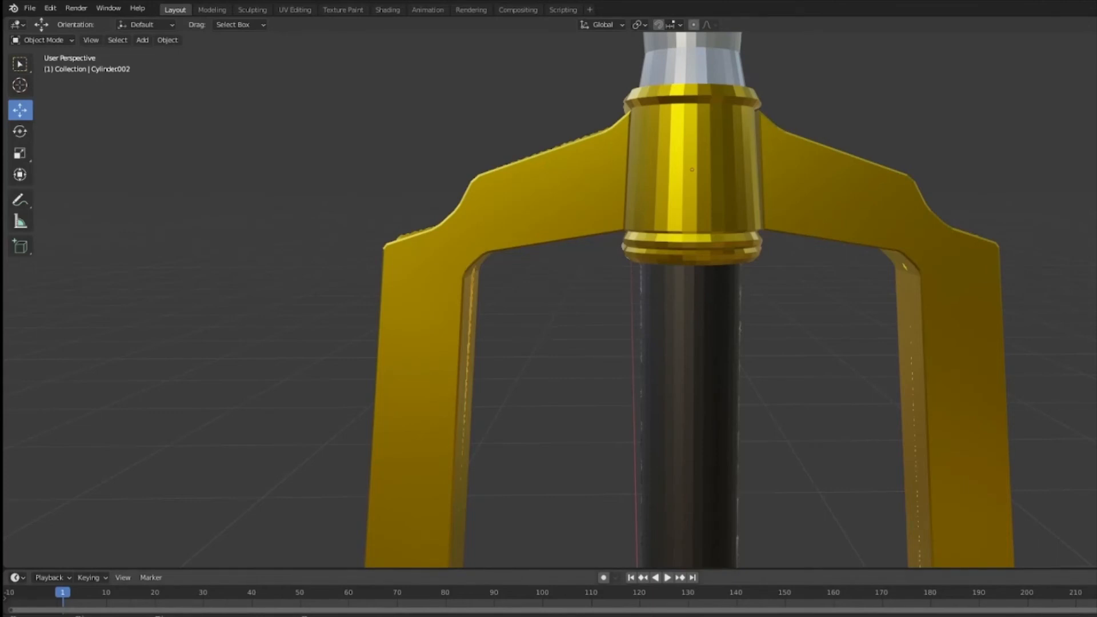
Add subdivision smoothing to the collar in Edit Mode and return to Object Mode.
key(Tab)
scroll(688, 240, up, 2)
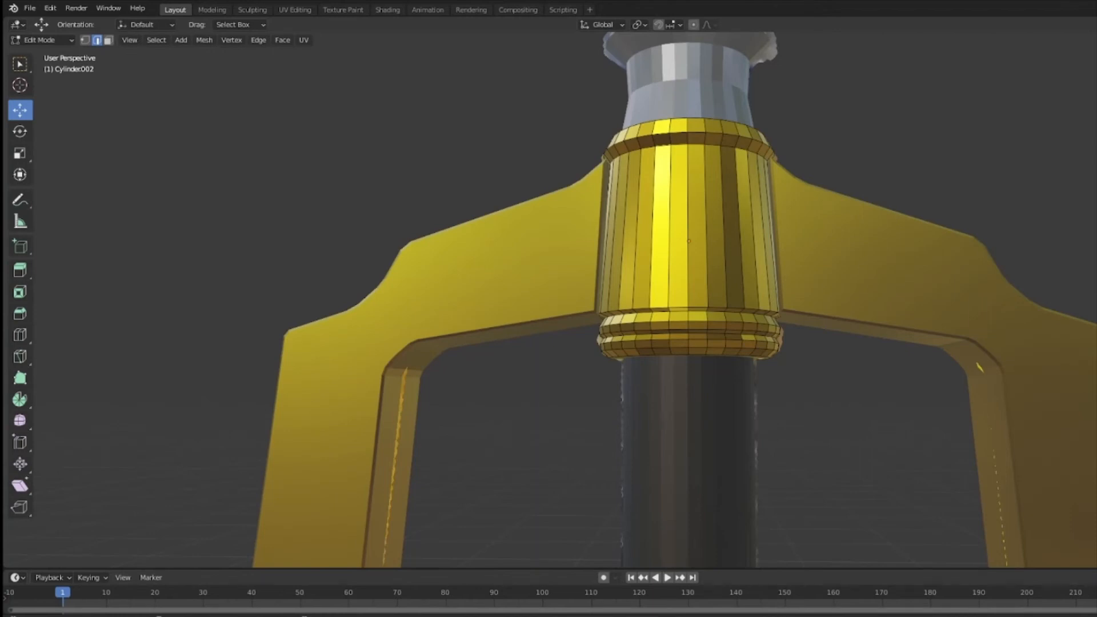
key(ctrl+2)
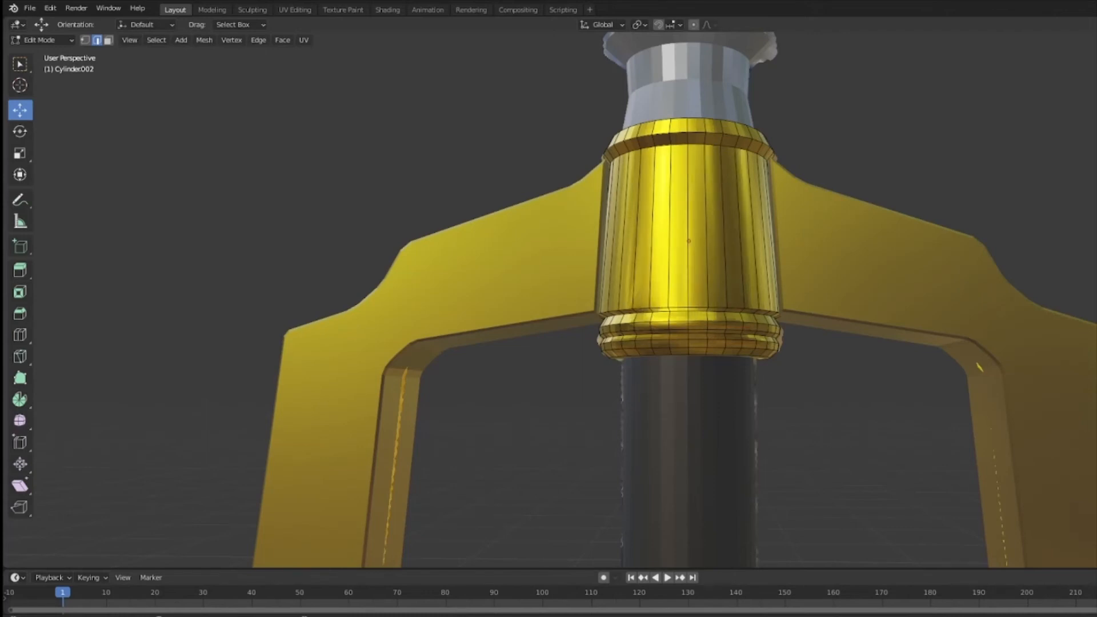
click(62, 41)
click(60, 54)
Select the shaft above the finished collar and save the file.
middle_drag(876, 191, 618, 200)
middle_drag(737, 212, 988, 210)
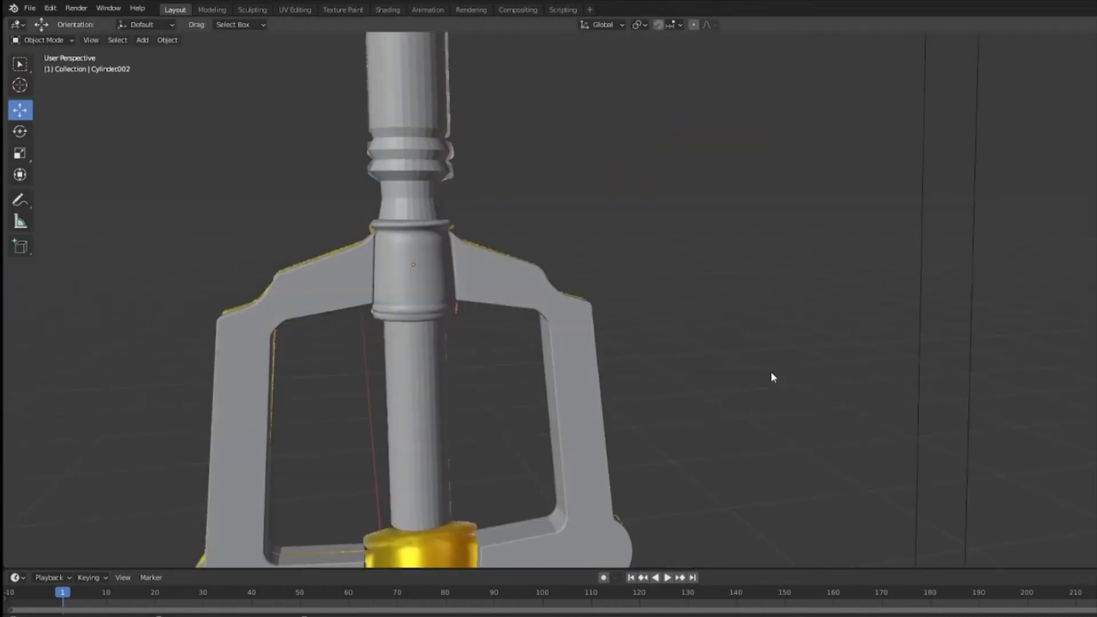
middle_drag(770, 371, 768, 255)
scroll(777, 361, down, 2)
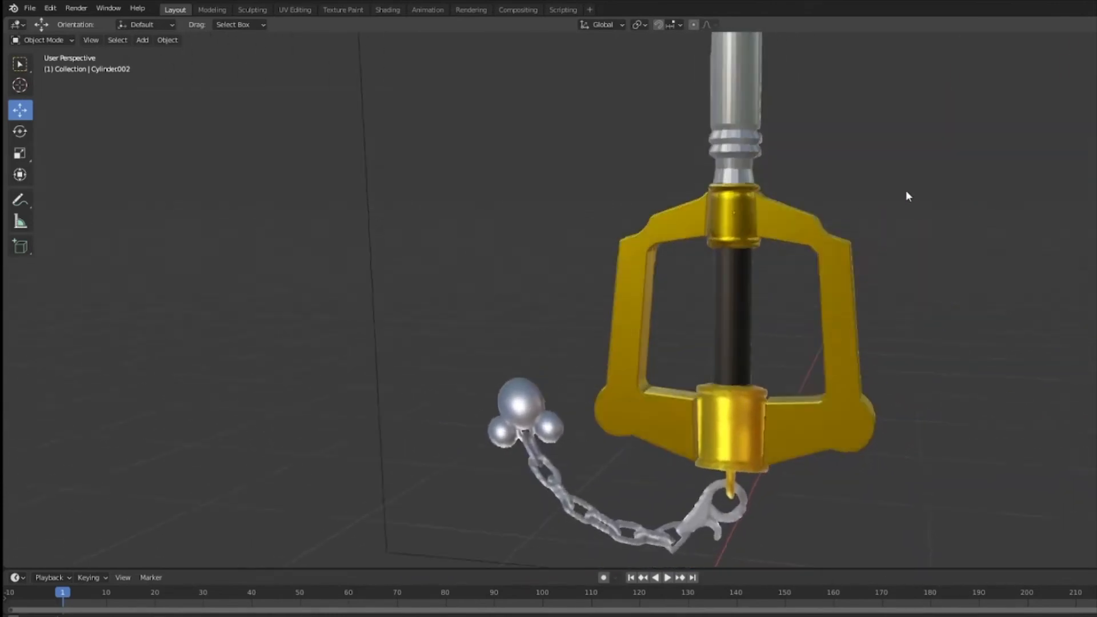
mouse_move(906, 191)
middle_down()
mouse_move(962, 176)
mouse_move(910, 173)
mouse_move(971, 196)
mouse_move(882, 532)
mouse_move(667, 373)
middle_up()
click(667, 374)
middle_drag(789, 344, 822, 400)
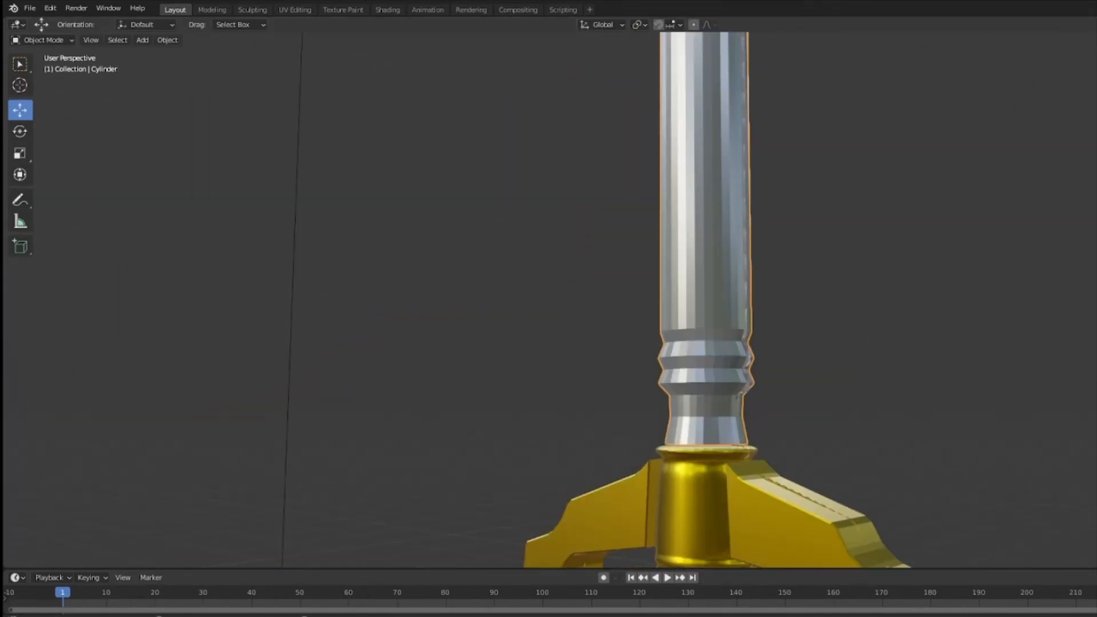
click(30, 8)
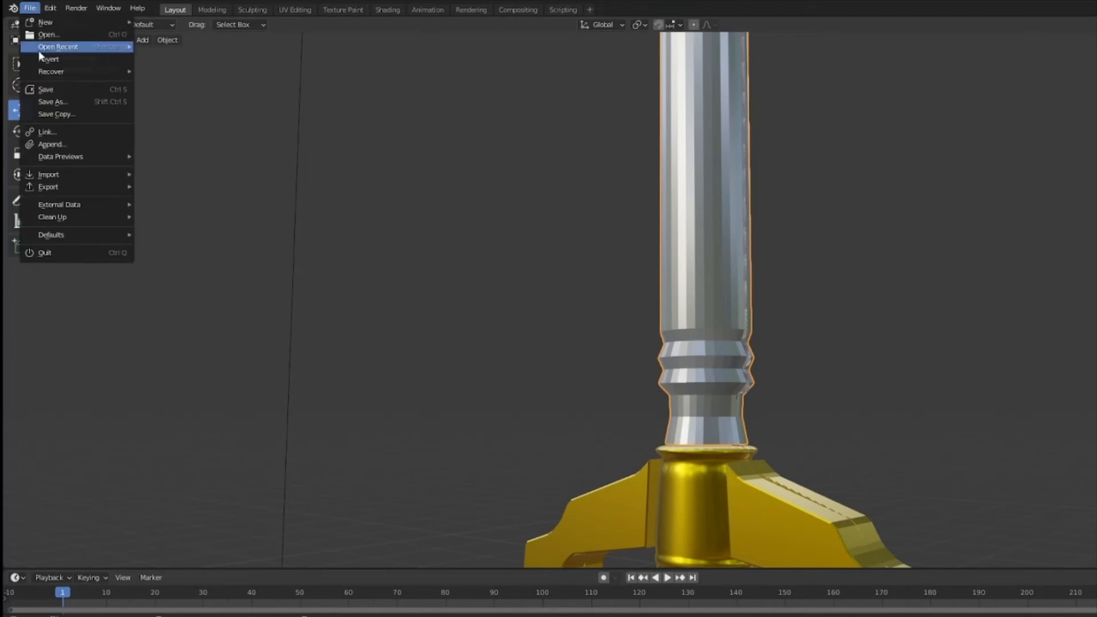
click(51, 92)
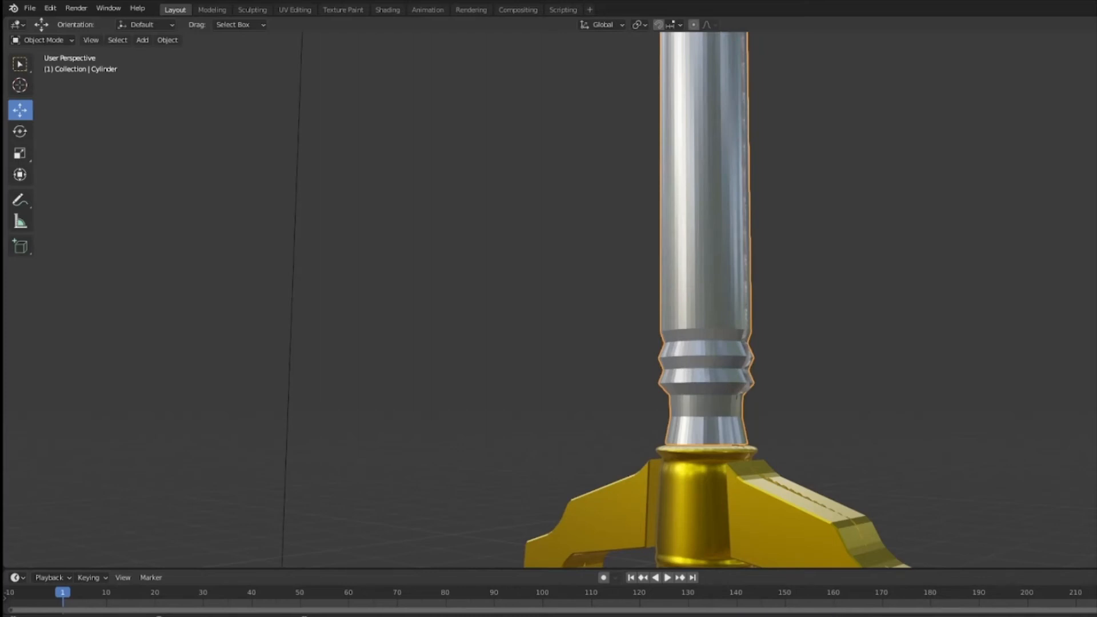
Inspect the smoothing of the collar and shaft from several angles, leaving the shaft selected.
middle_drag(950, 300, 950, 300)
click(702, 488)
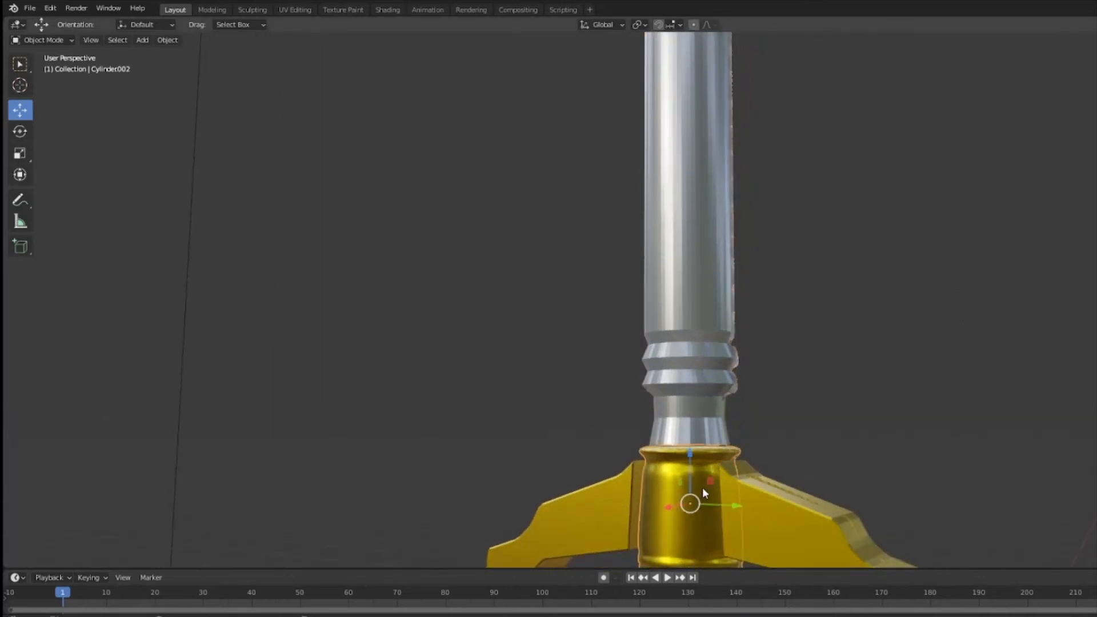
click(700, 382)
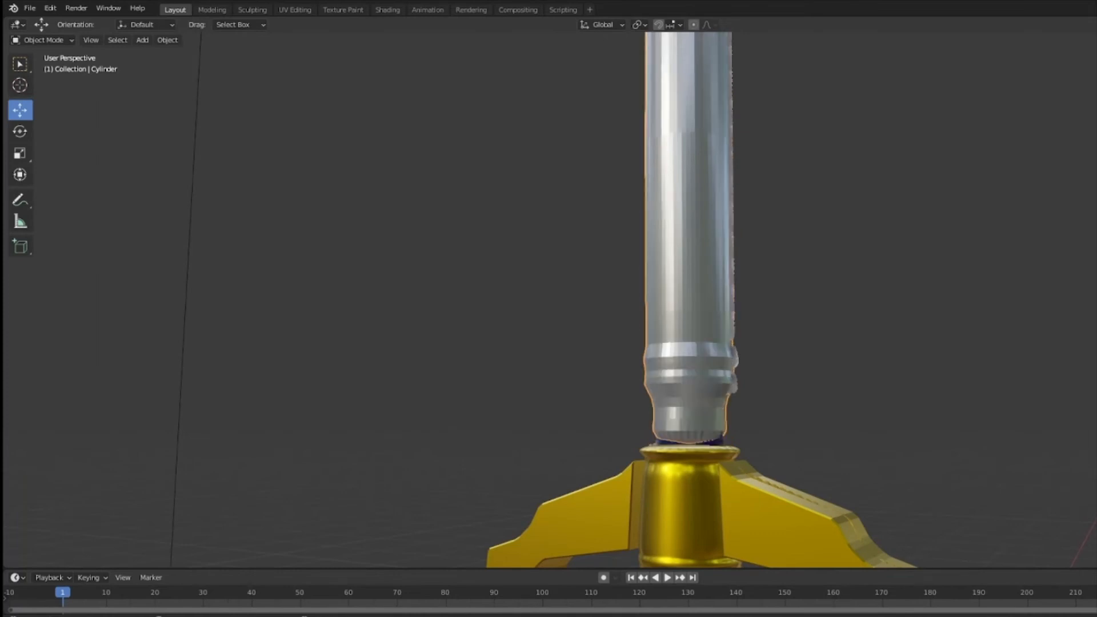
mouse_move(982, 318)
middle_down()
mouse_move(1007, 303)
mouse_move(990, 338)
mouse_move(1005, 308)
mouse_move(1033, 297)
mouse_move(1060, 306)
mouse_move(1015, 323)
middle_up()
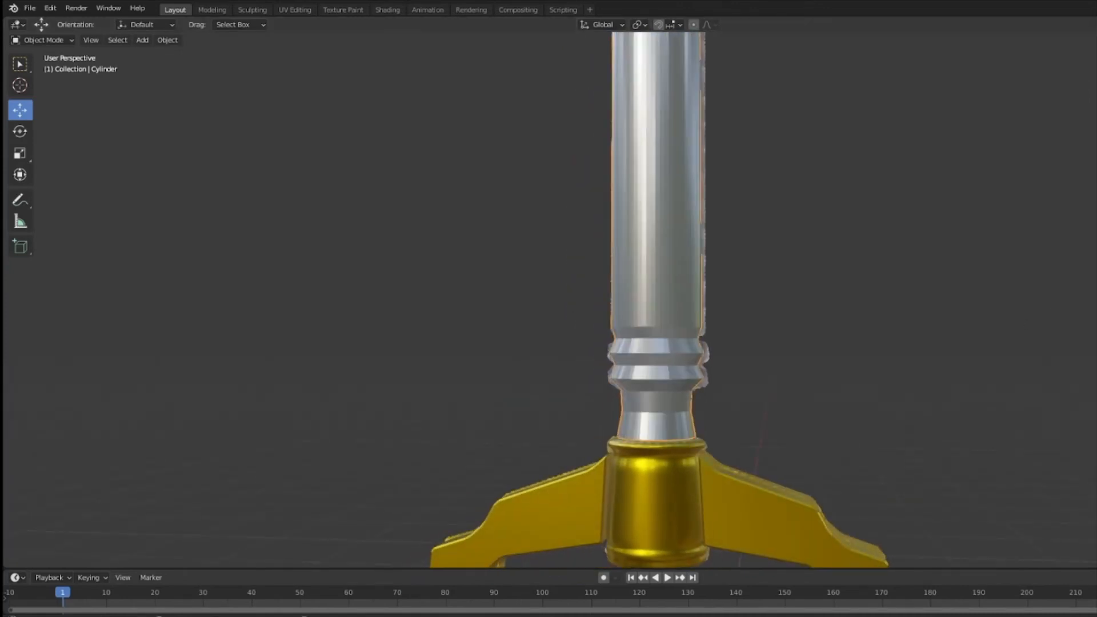
middle_drag(897, 293, 751, 260)
scroll(752, 280, down, 5)
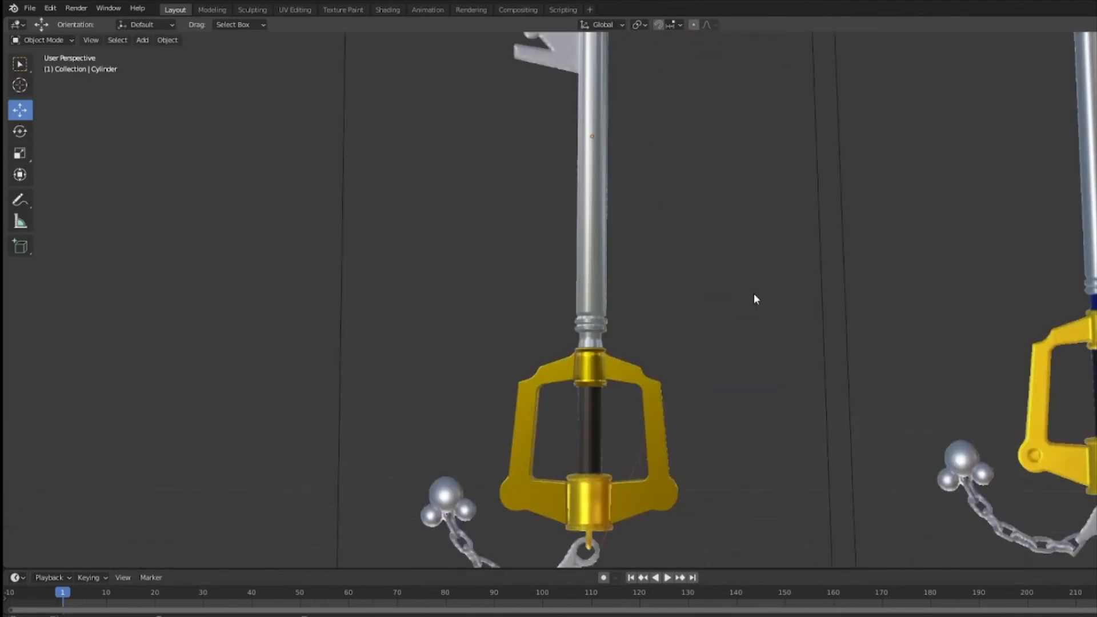
Add a mesh cylinder as the base for the gold collar at the grip's lower end.
scroll(608, 326, down, 3)
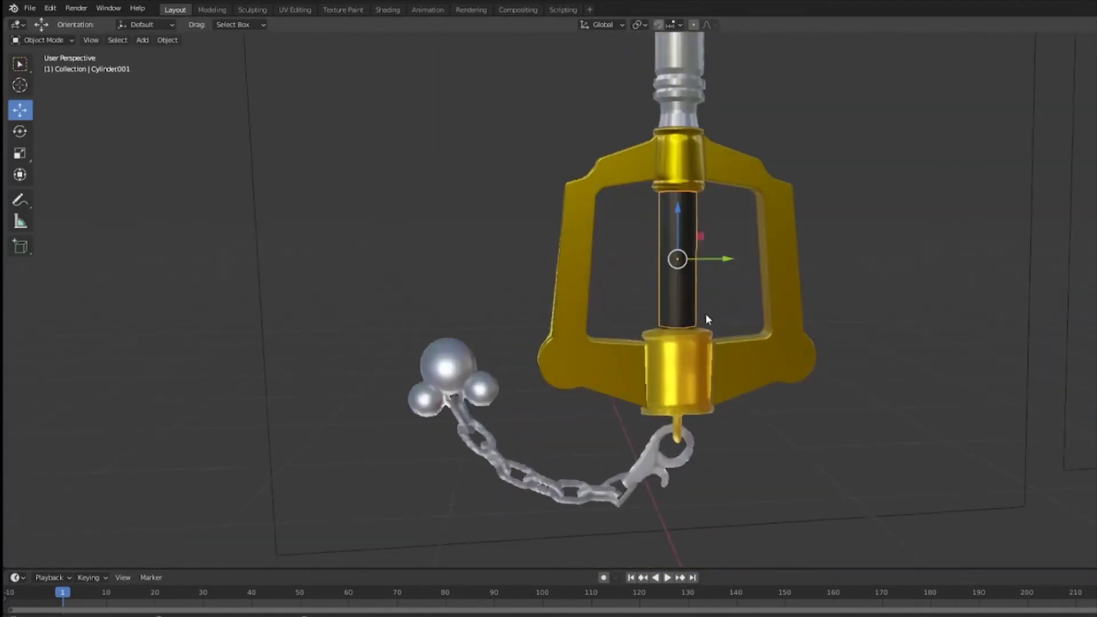
scroll(706, 318, up, 10)
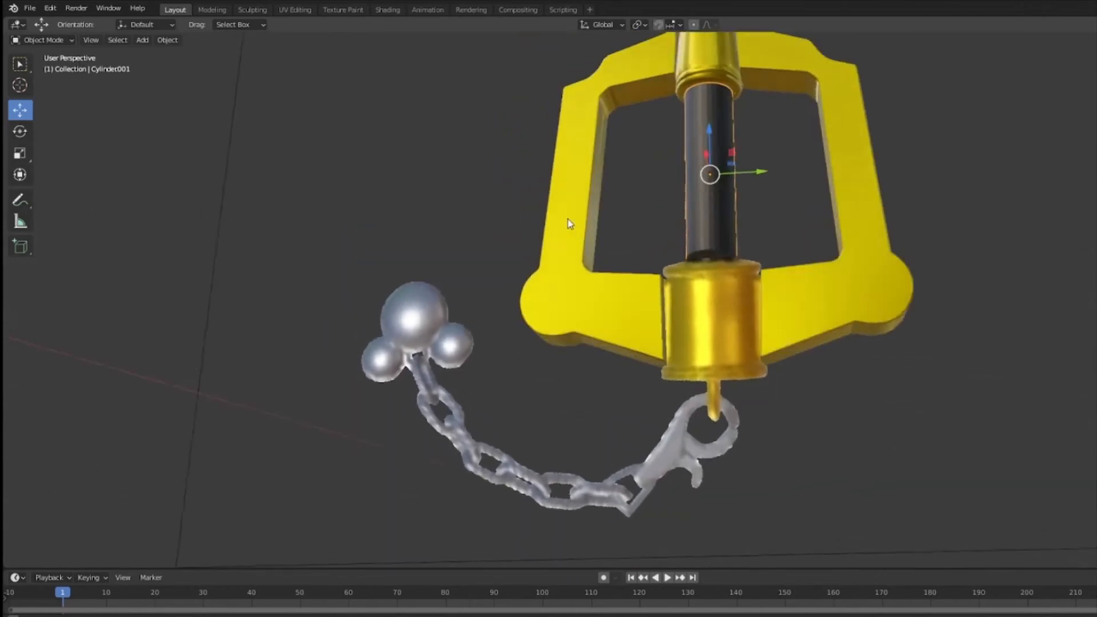
scroll(639, 422, down, 10)
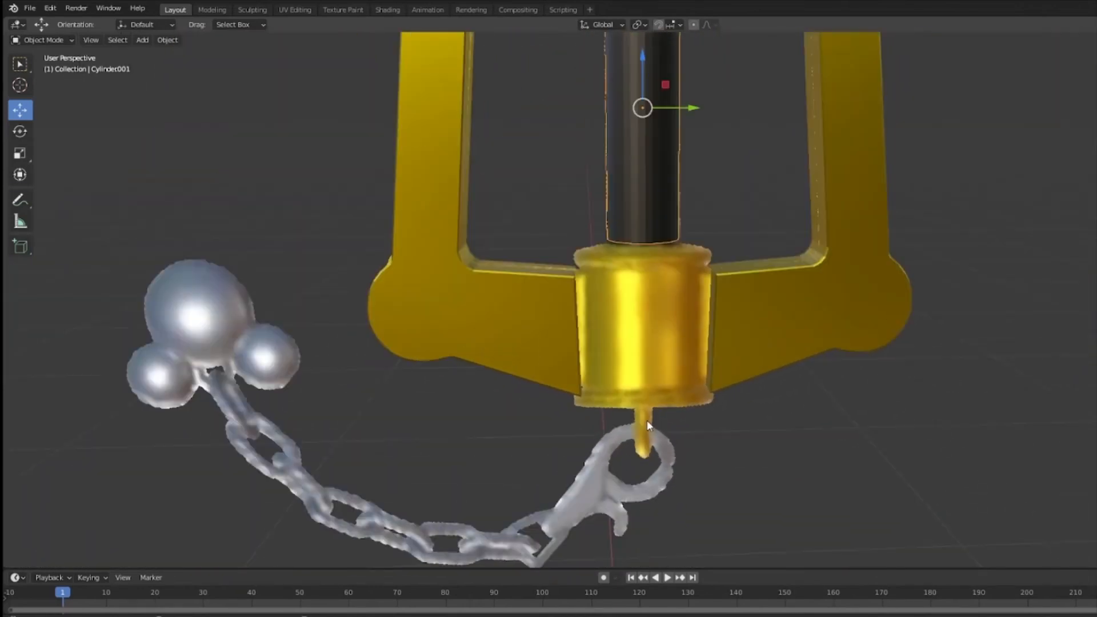
click(43, 40)
click(142, 40)
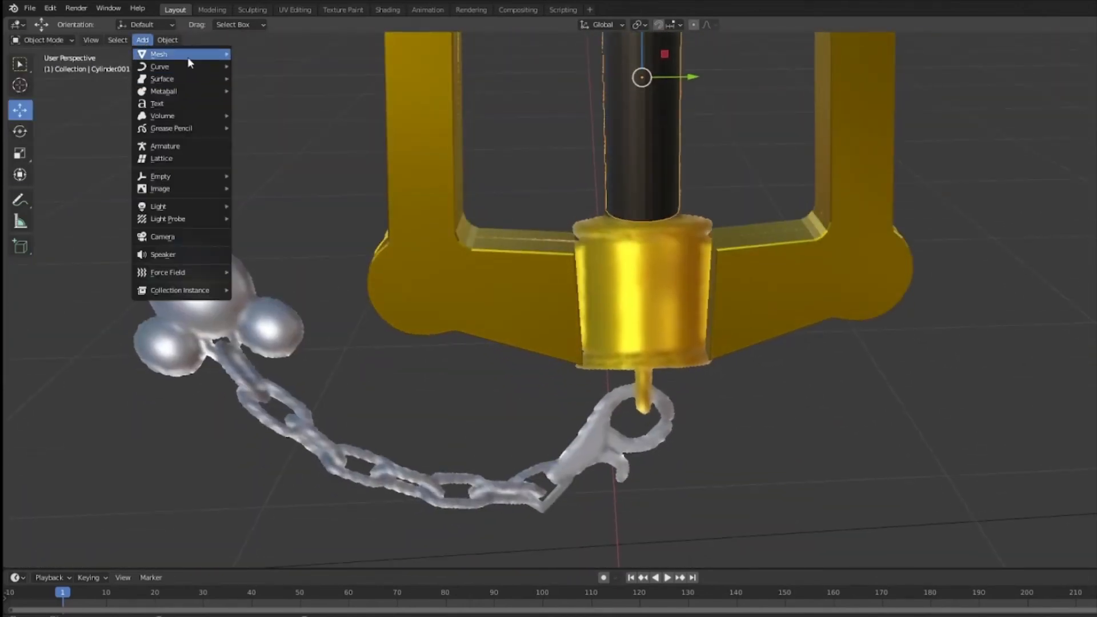
mouse_move(179, 76)
click(293, 114)
scroll(561, 321, down, 5)
scroll(561, 316, down, 3)
Move the new cylinder out to the front of the keyblade's guard.
middle_drag(561, 316, 903, 354)
drag(877, 402, 649, 357)
middle_drag(694, 374, 618, 407)
scroll(618, 407, up, 2)
scroll(619, 407, up, 2)
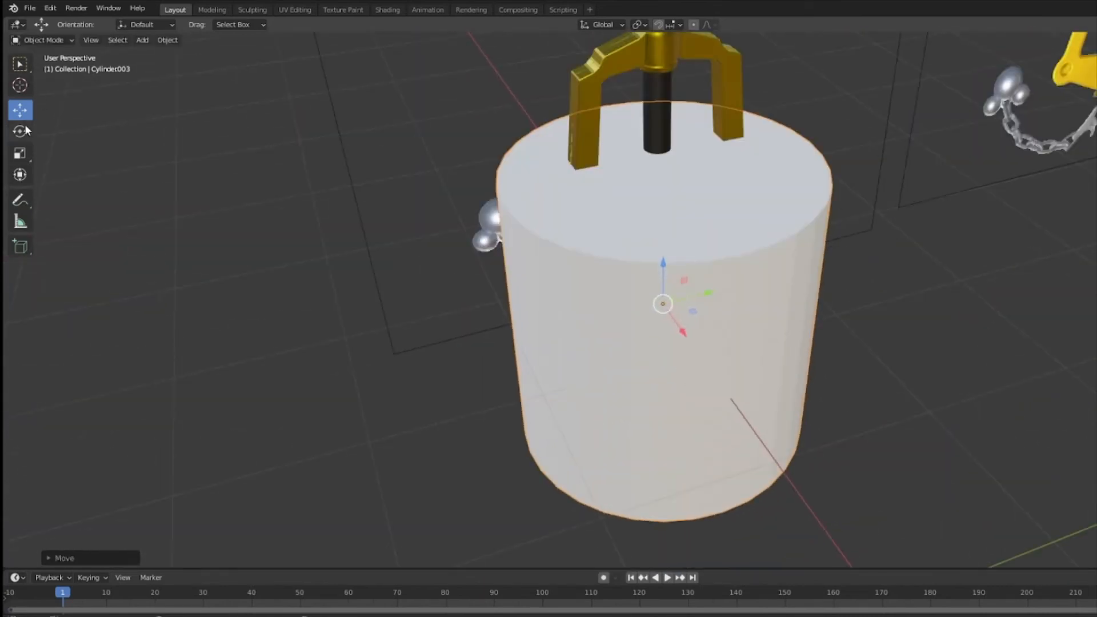
Scale the cylinder down along X and Y and adjust its height to approach the collar's proportions.
click(22, 151)
drag(687, 335, 666, 309)
mouse_move(707, 293)
mouse_down()
mouse_move(664, 304)
mouse_move(694, 297)
mouse_up()
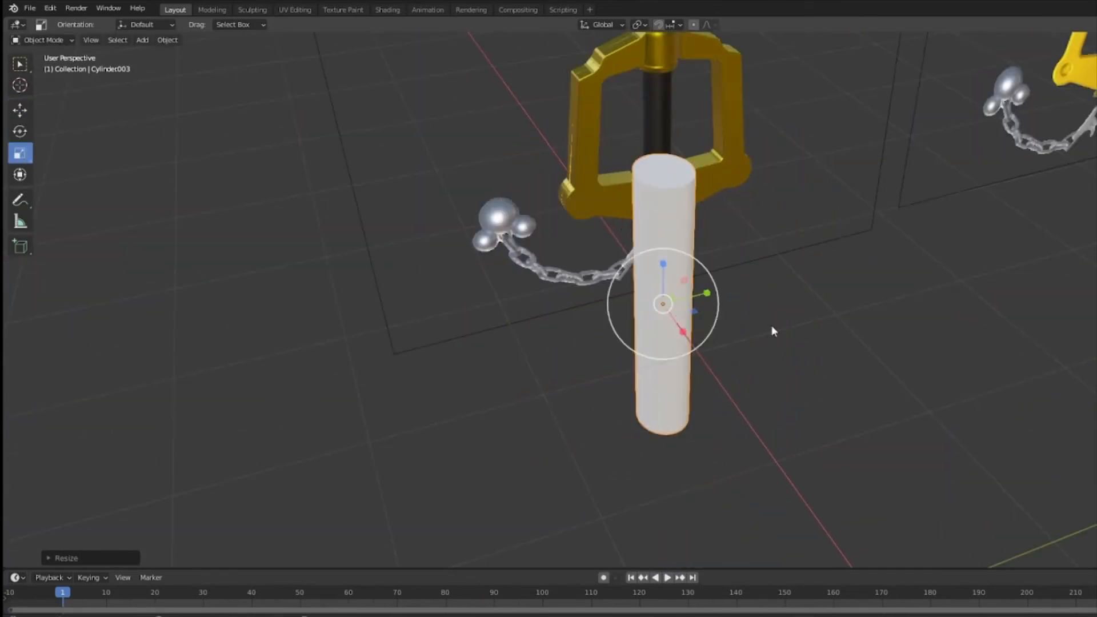
middle_drag(771, 324, 712, 280)
scroll(711, 279, up, 2)
drag(657, 469, 656, 502)
middle_drag(672, 488, 679, 506)
Position the cylinder over the gold collar at the guard's lower crossbar.
click(20, 111)
middle_drag(634, 400, 674, 468)
drag(704, 521, 572, 372)
drag(590, 329, 614, 319)
key(KP_Decimal)
middle_drag(711, 342, 673, 375)
scroll(673, 375, down, 5)
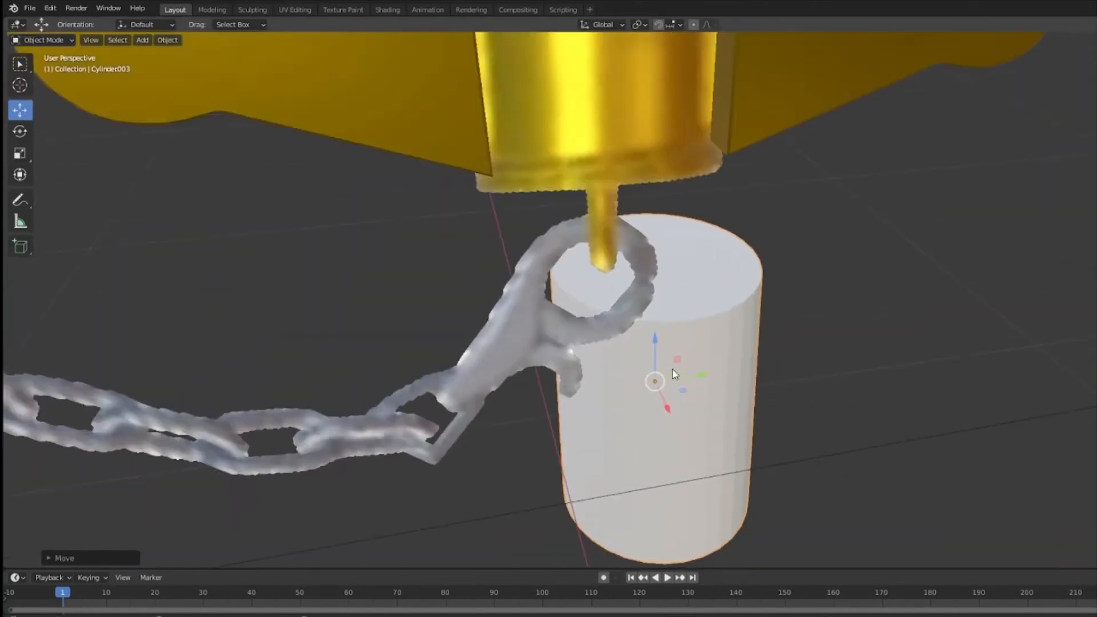
drag(659, 353, 661, 212)
middle_drag(661, 212, 650, 285)
drag(650, 290, 649, 344)
drag(694, 308, 642, 309)
Scale the cylinder along individual axes to approach the lower collar's width and depth.
click(20, 153)
drag(596, 338, 598, 332)
middle_drag(648, 344, 794, 337)
shift+middle_drag(783, 320, 760, 562)
shift+click(619, 200)
middle_drag(667, 326, 762, 329)
click(709, 427)
drag(698, 494, 691, 492)
middle_drag(766, 314, 583, 362)
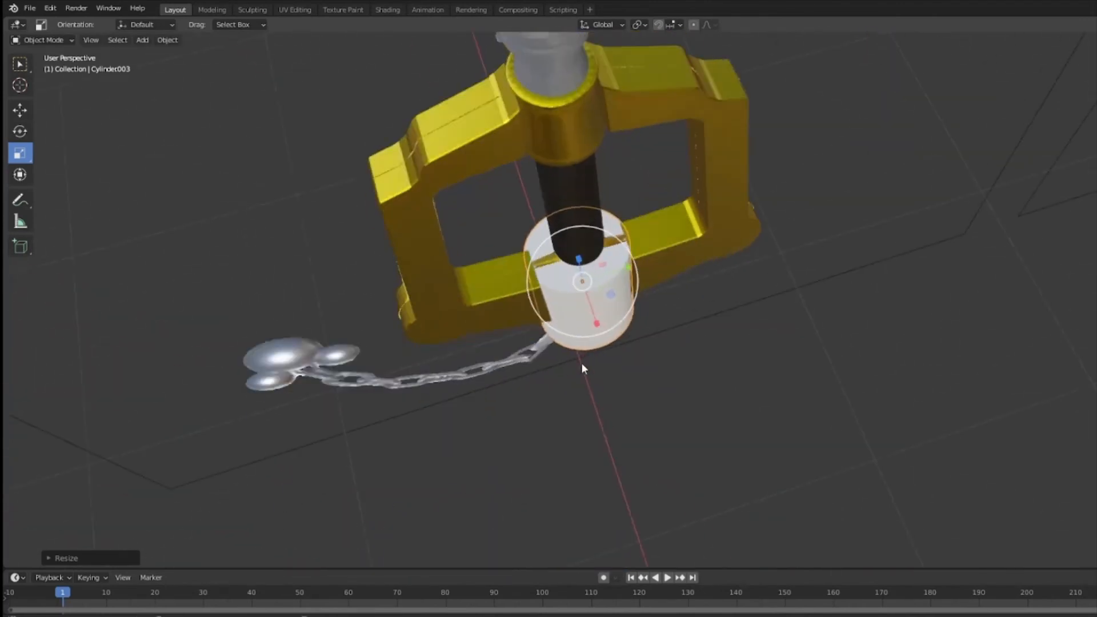
scroll(582, 362, up, 3)
drag(635, 217, 617, 219)
Shift the cylinder along Y to centre it on the lower collar in the reference.
middle_drag(617, 223, 646, 221)
key(g)
drag(660, 237, 664, 236)
shift+middle_drag(720, 317, 757, 402)
scroll(686, 303, up, 4)
scroll(681, 298, down, 2)
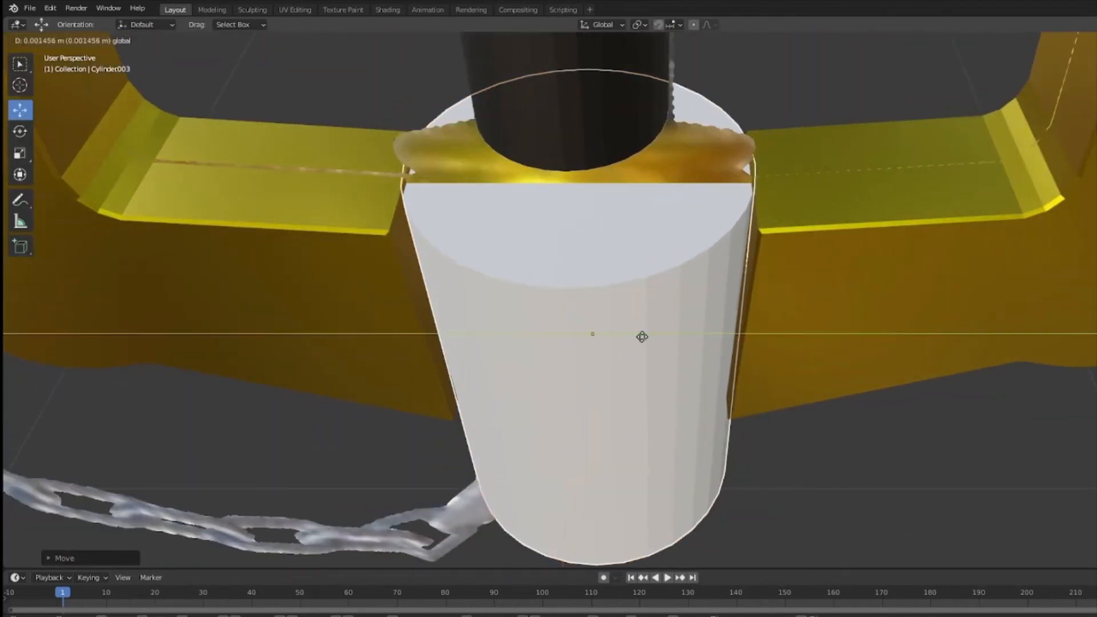
mouse_move(681, 298)
middle_down()
mouse_move(743, 289)
mouse_move(679, 286)
middle_up()
scroll(688, 285, up, 4)
drag(634, 287, 643, 287)
Fine-tune the cylinder's scale against the gap between the guard arms and raise it onto the lower collar.
click(20, 153)
drag(696, 341, 695, 337)
middle_drag(482, 290, 622, 194)
scroll(593, 285, down, 4)
scroll(590, 281, down, 6)
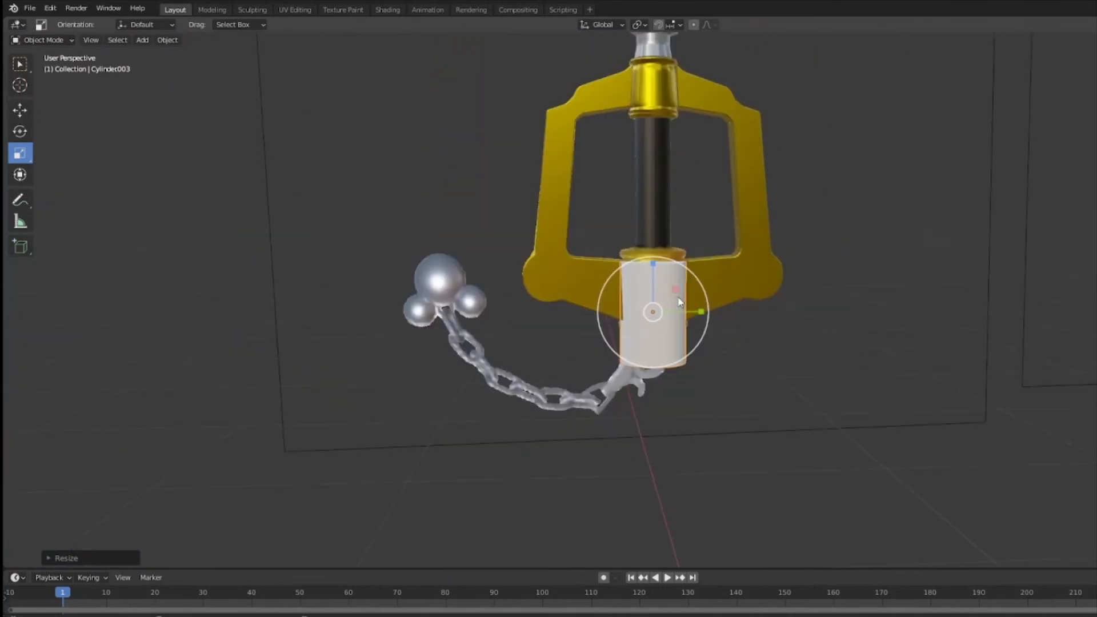
drag(652, 266, 688, 301)
key(g)
scroll(690, 303, up, 3)
Scale the cylinder down slightly and adjust its height to fit between the lower collar's two rims.
click(19, 153)
key(s)
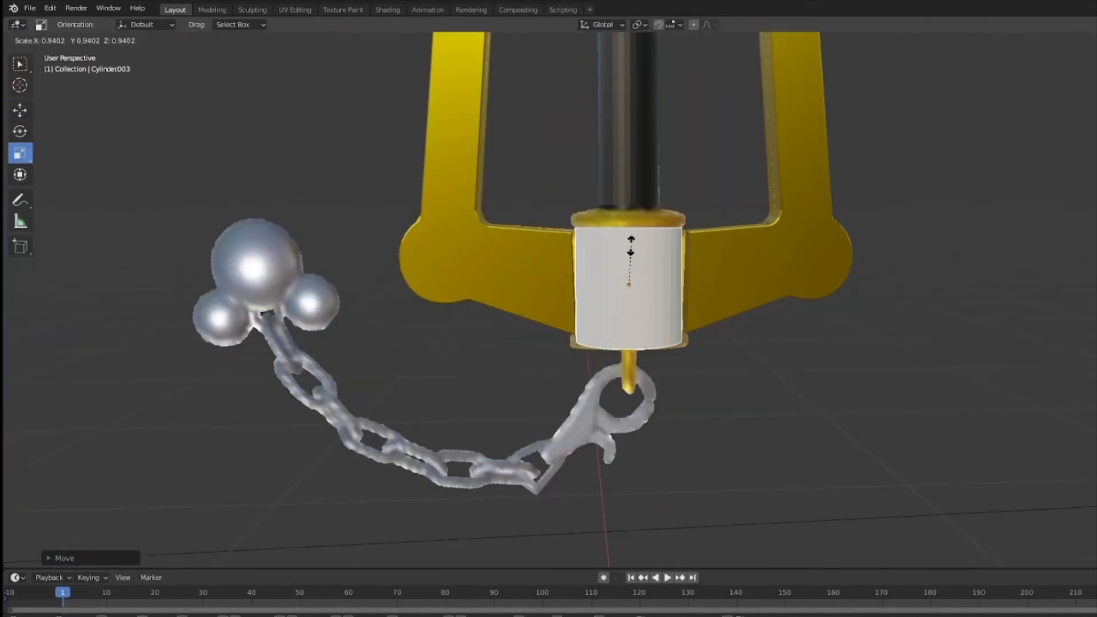
drag(622, 249, 623, 250)
middle_drag(727, 243, 705, 246)
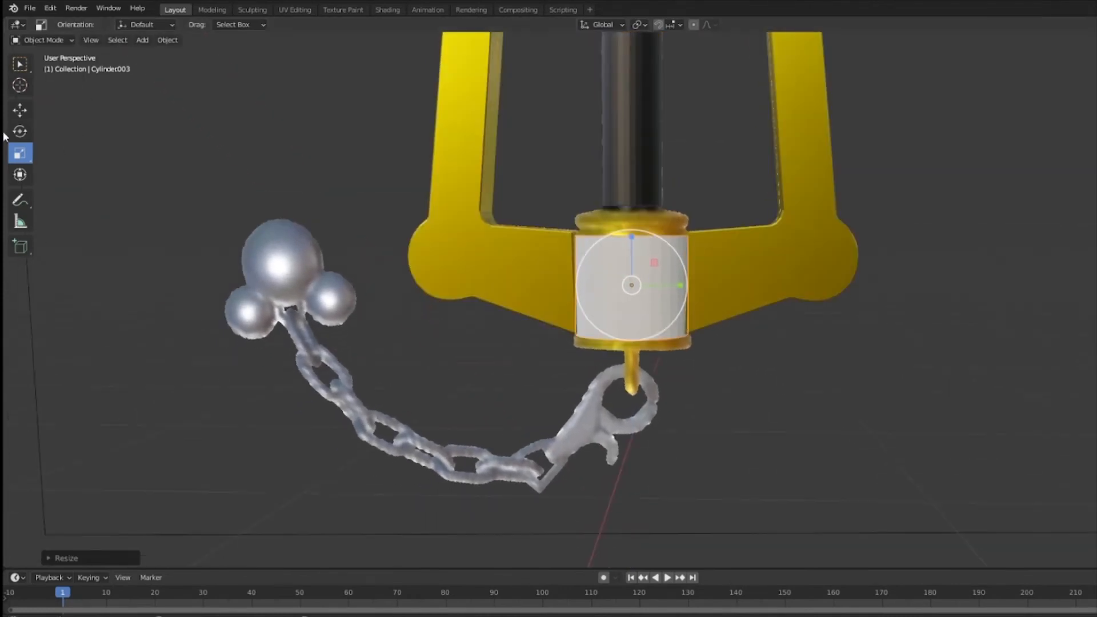
click(19, 111)
drag(634, 242, 634, 238)
Open the collar cylinder in Edit Mode with face selection active.
middle_drag(634, 239, 835, 389)
scroll(845, 352, down, 7)
scroll(833, 343, up, 2)
scroll(605, 308, up, 8)
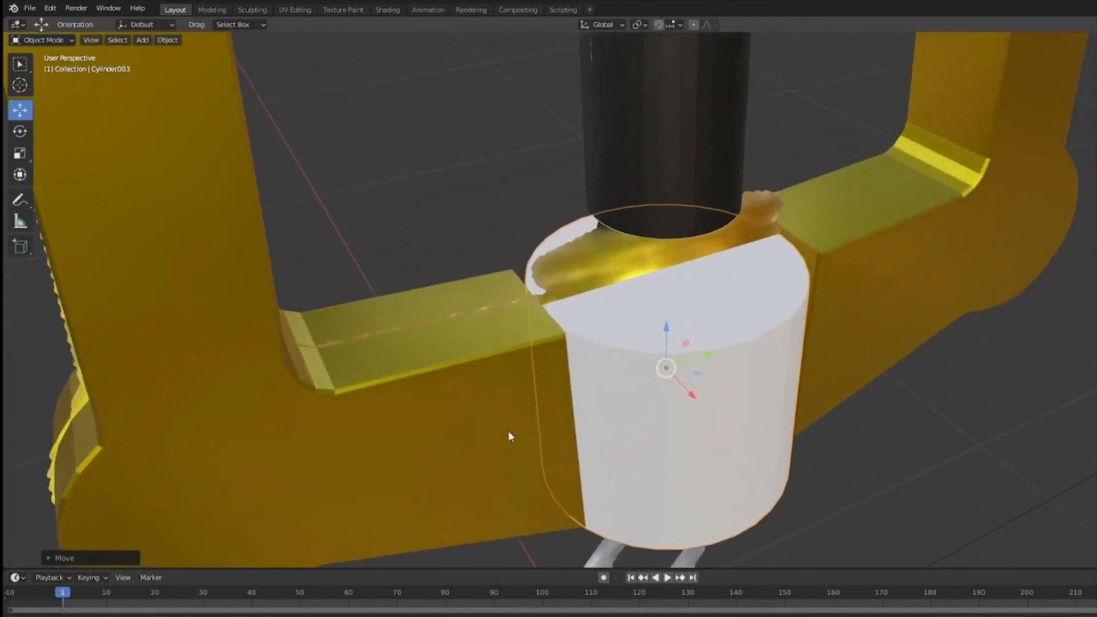
middle_drag(509, 436, 169, 306)
click(19, 64)
click(62, 39)
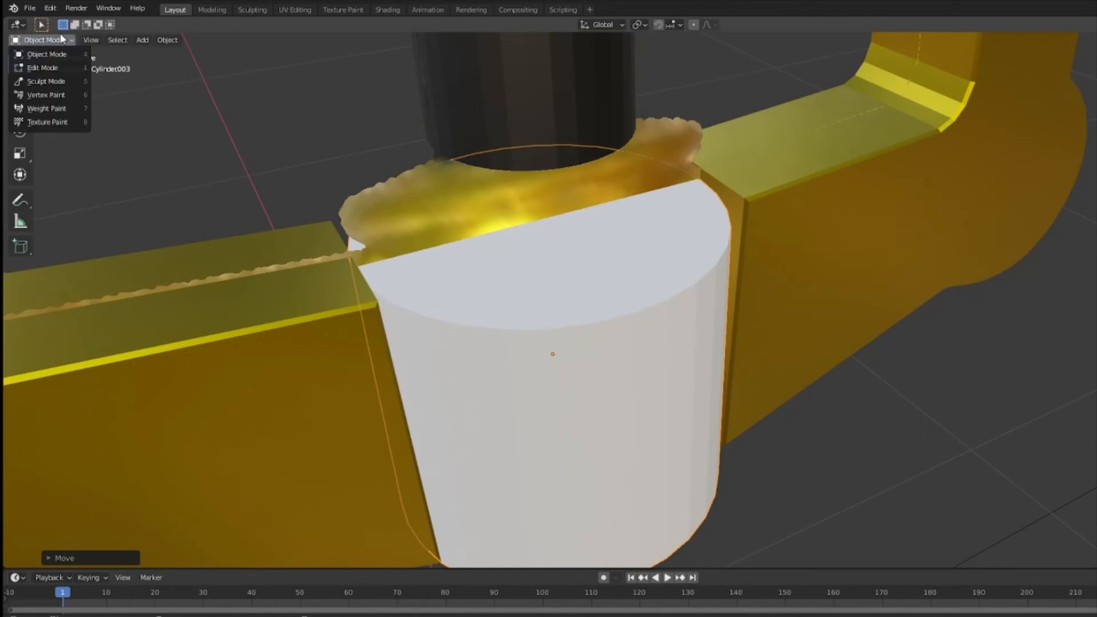
click(62, 68)
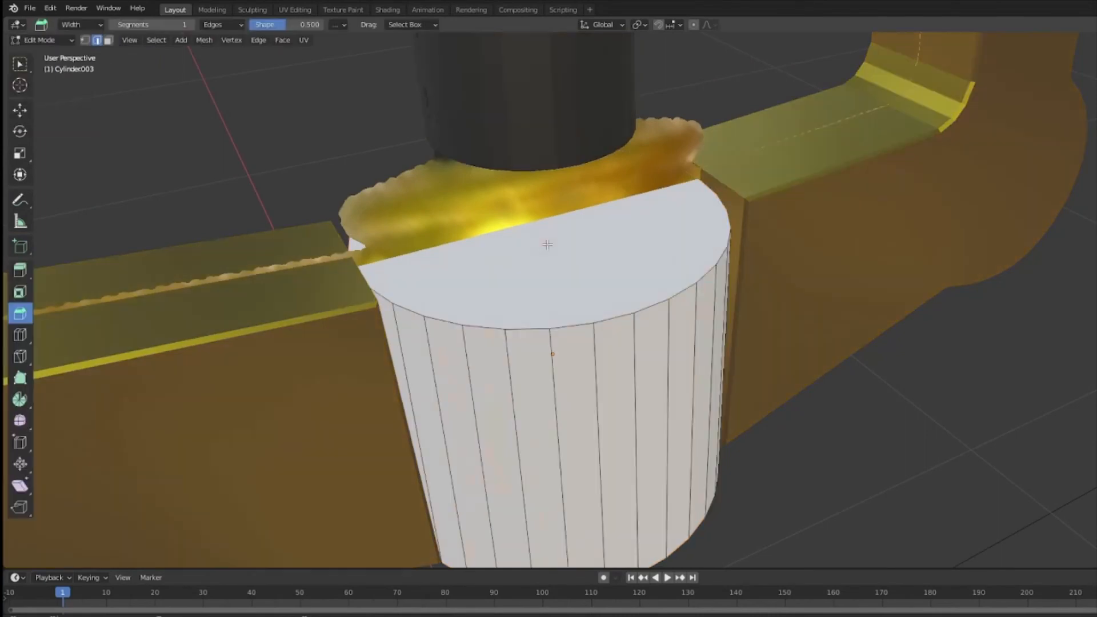
click(42, 40)
click(35, 54)
click(558, 245)
middle_drag(557, 245, 710, 312)
click(709, 314)
click(36, 40)
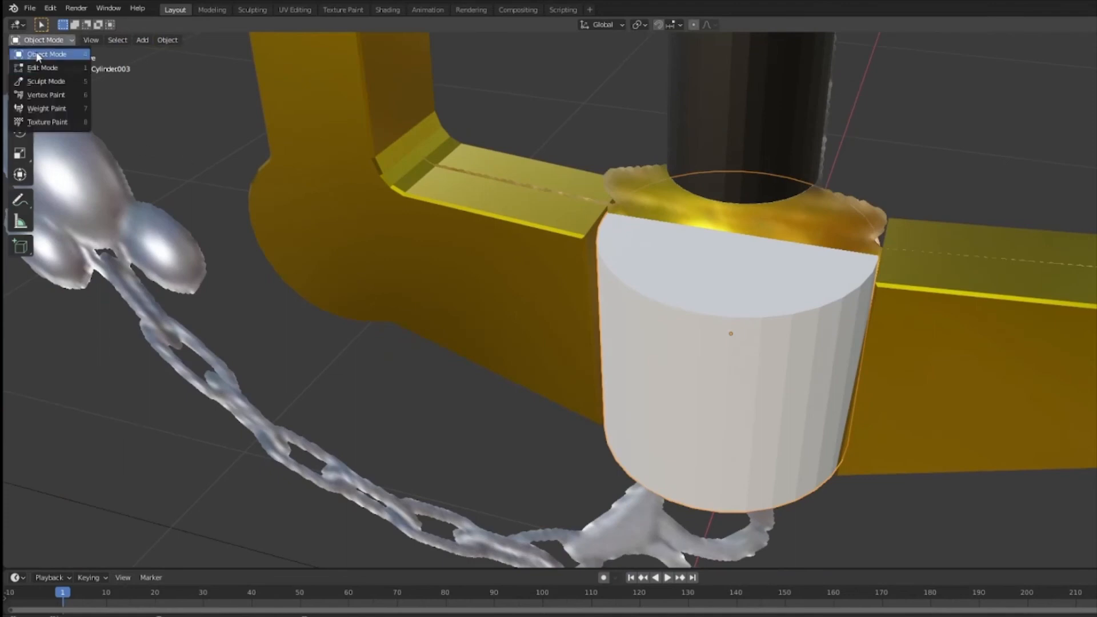
click(42, 40)
click(66, 40)
click(41, 68)
key(3)
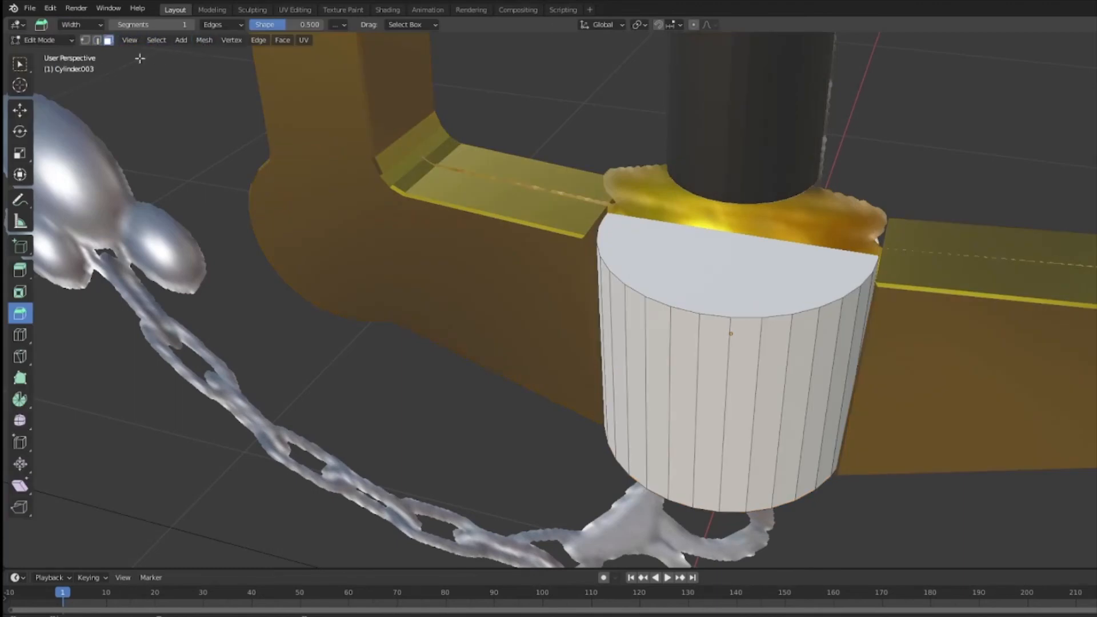
Try to bevel the cylinder's top face.
middle_drag(718, 254, 603, 214)
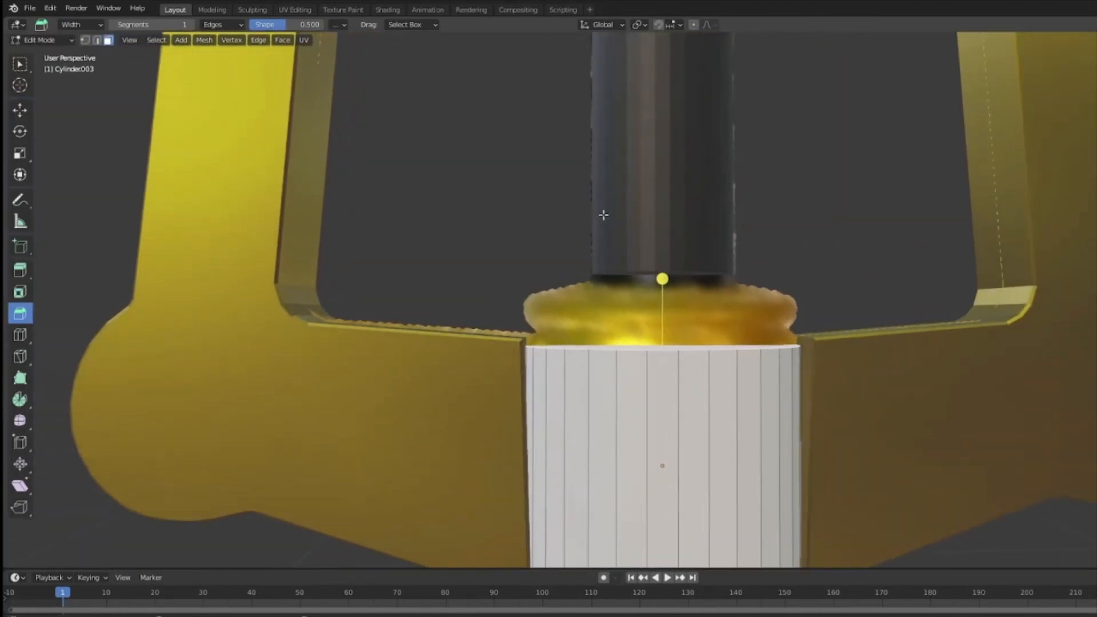
drag(665, 277, 665, 278)
key(ctrl+z)
Select the cylinder's top face and adjust its height to the base of the reference collar's upper rim.
click(20, 110)
middle_drag(414, 253, 413, 300)
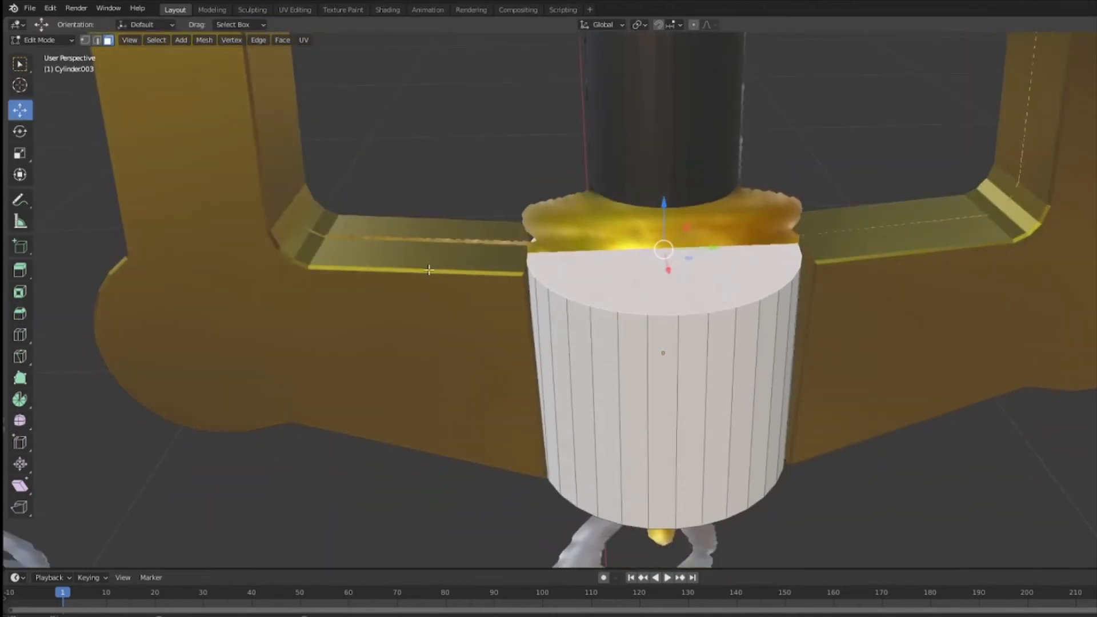
click(653, 283)
middle_drag(653, 283, 700, 284)
drag(681, 285, 685, 277)
middle_drag(758, 276, 787, 326)
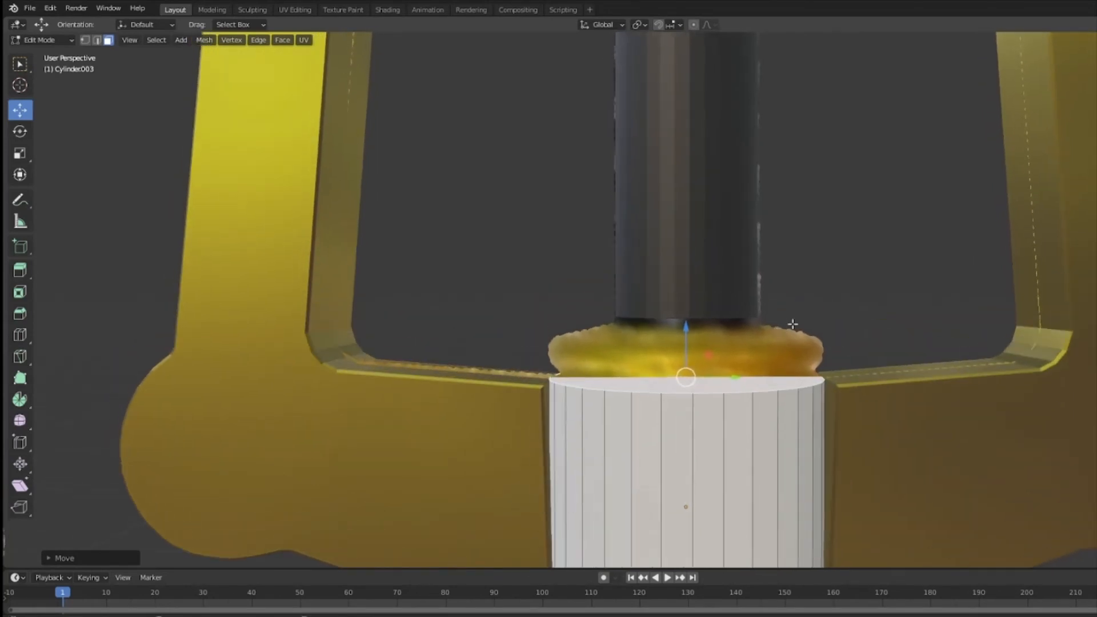
scroll(802, 320, up, 2)
middle_drag(149, 155, 549, 304)
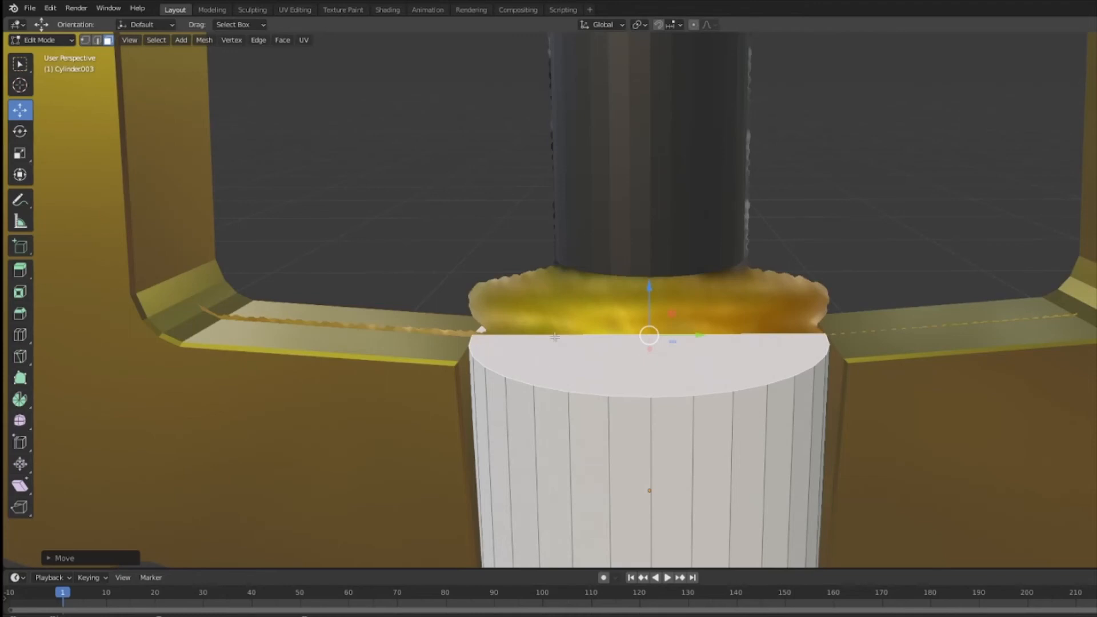
Extrude the top face upward in several stages to the lower end of the black grip.
click(20, 270)
middle_drag(511, 326, 536, 312)
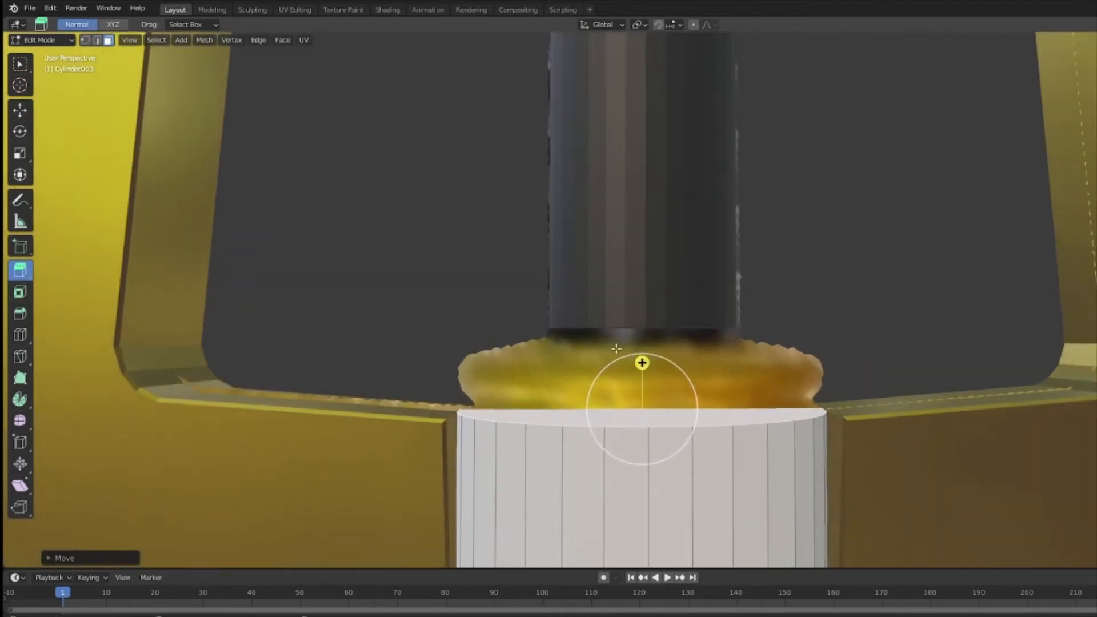
drag(641, 363, 641, 365)
drag(643, 359, 643, 290)
Try to scale the extruded top face inward.
click(21, 153)
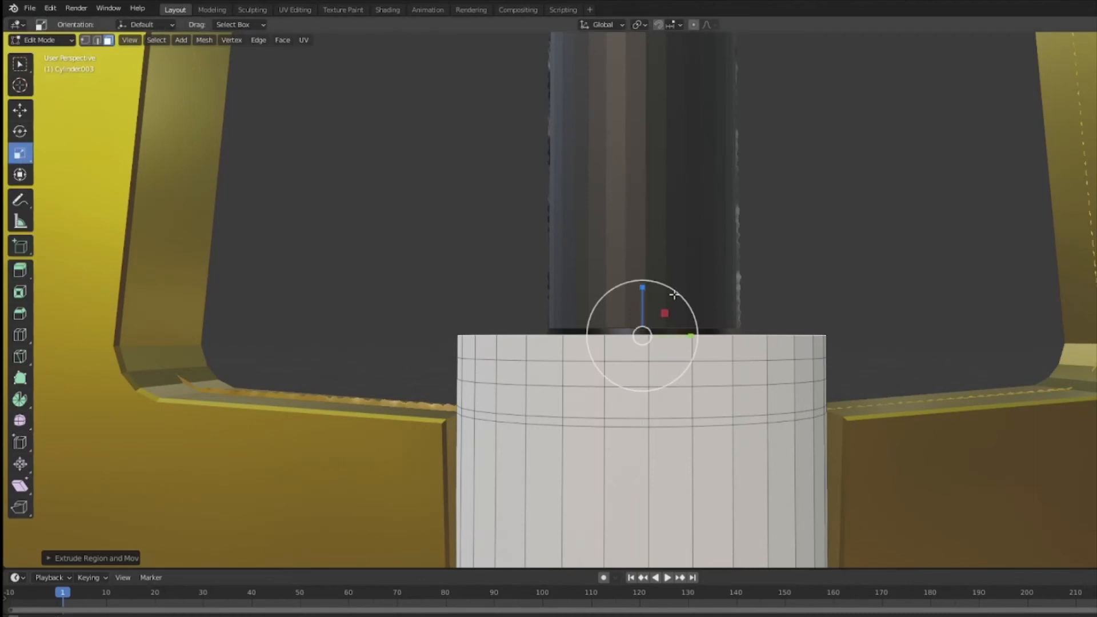
middle_drag(673, 293, 687, 298)
drag(690, 261, 744, 274)
middle_drag(743, 274, 764, 309)
key(ctrl+z)
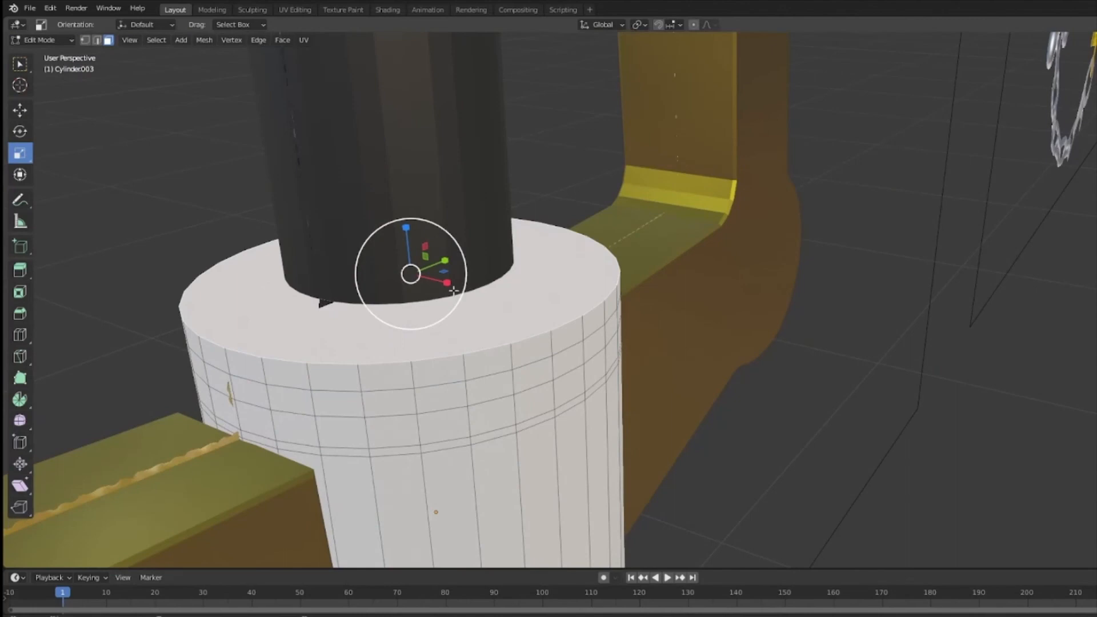
mouse_move(410, 275)
mouse_down()
mouse_move(417, 289)
mouse_move(416, 273)
mouse_up()
key(ctrl+z)
key(s)
key(y)
right_click(410, 275)
Scale the top face inward along X and Y to form a sloped rim around the grip.
key(s)
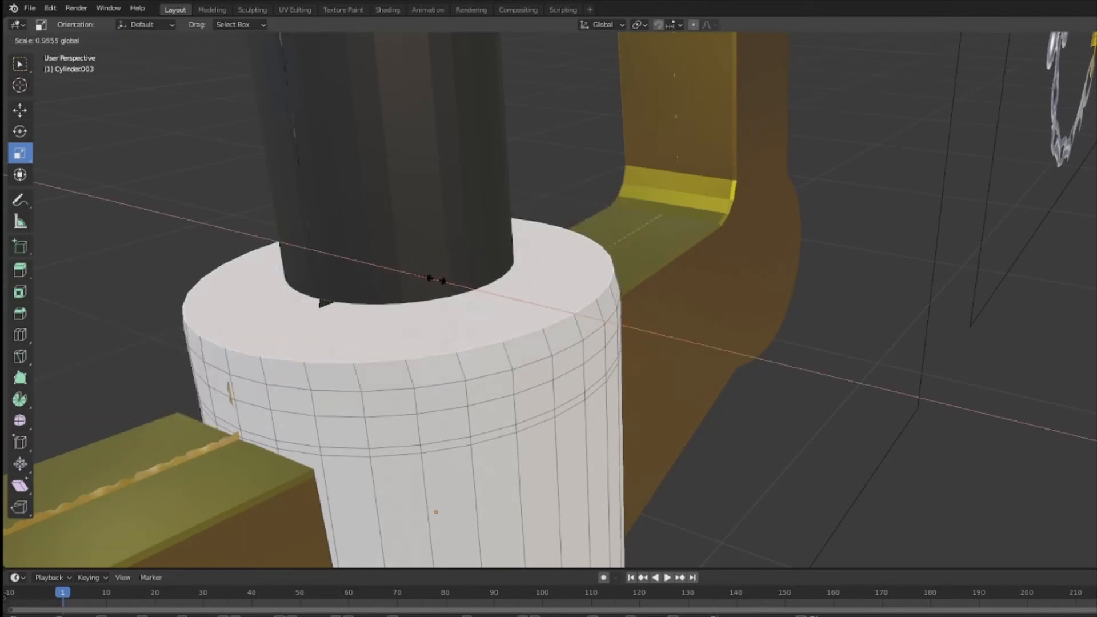
key(x)
click(421, 277)
middle_drag(422, 277, 588, 261)
key(s)
key(y)
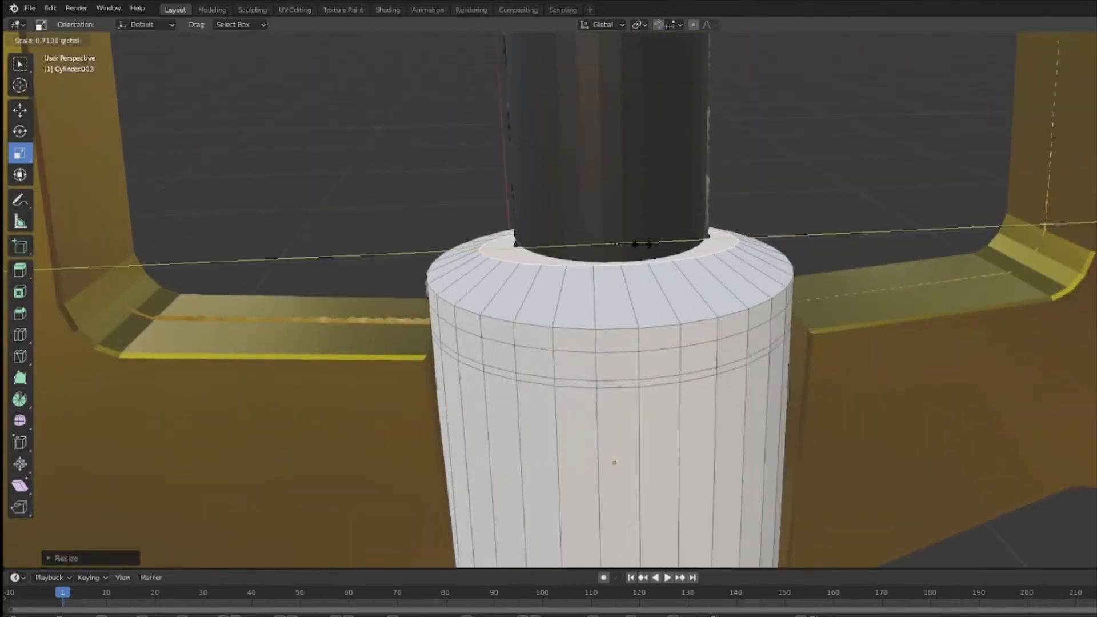
drag(630, 247, 634, 248)
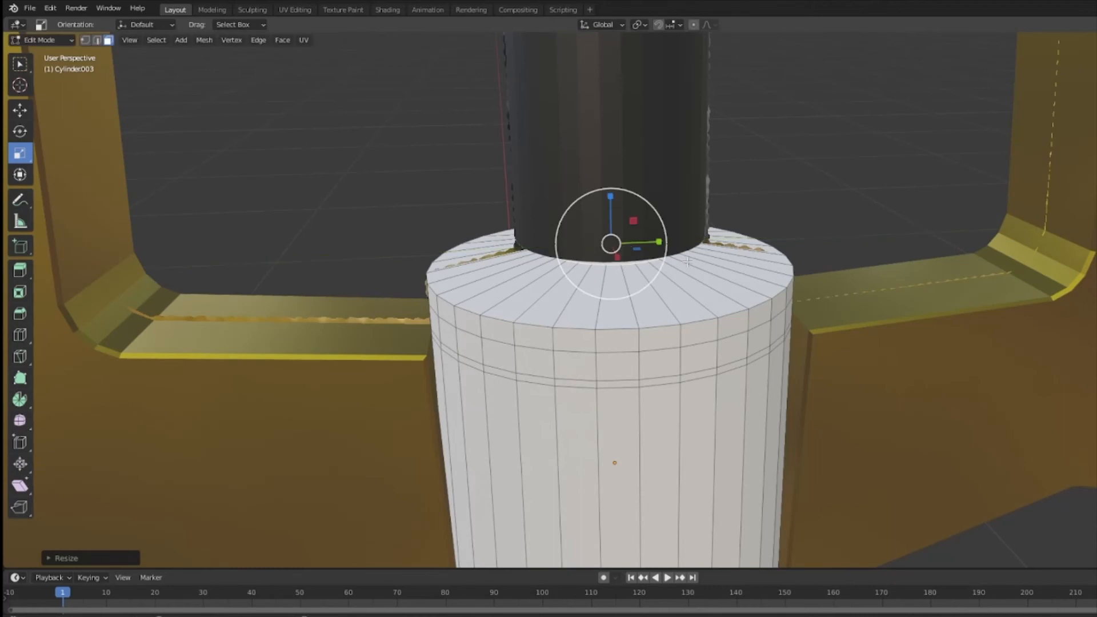
Adjust the height of the narrowed top face and shift it along Y to centre it around the grip.
middle_drag(634, 247, 636, 220)
key(shift+space)
key(g)
mouse_move(644, 291)
mouse_down()
mouse_move(628, 306)
mouse_move(630, 297)
mouse_up()
scroll(701, 309, up, 4)
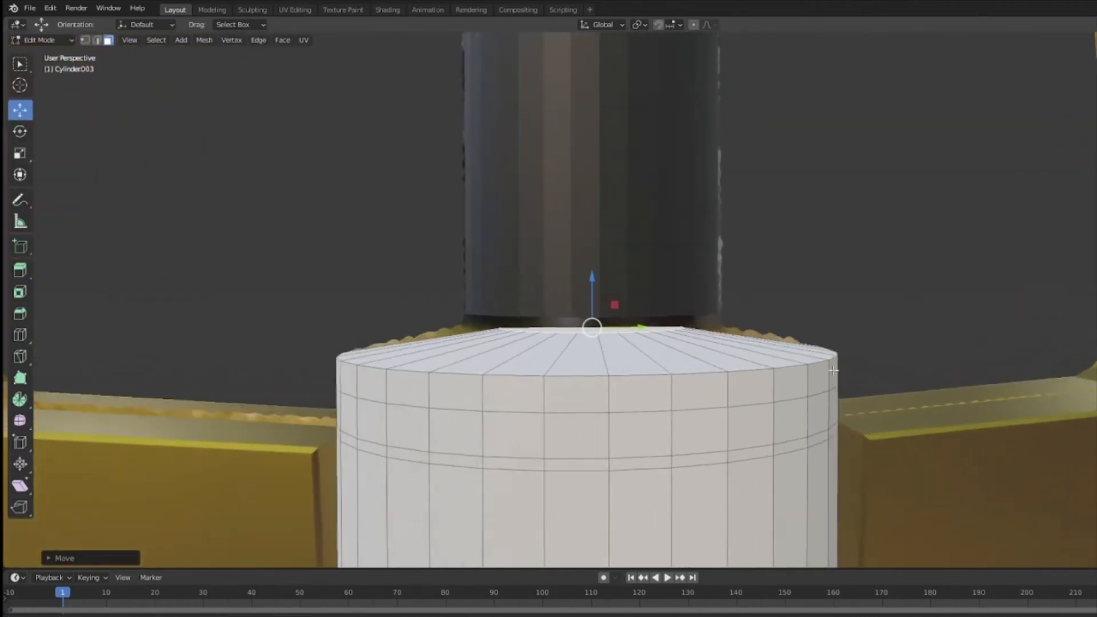
shift+middle_drag(693, 377, 789, 385)
scroll(789, 386, up, 1)
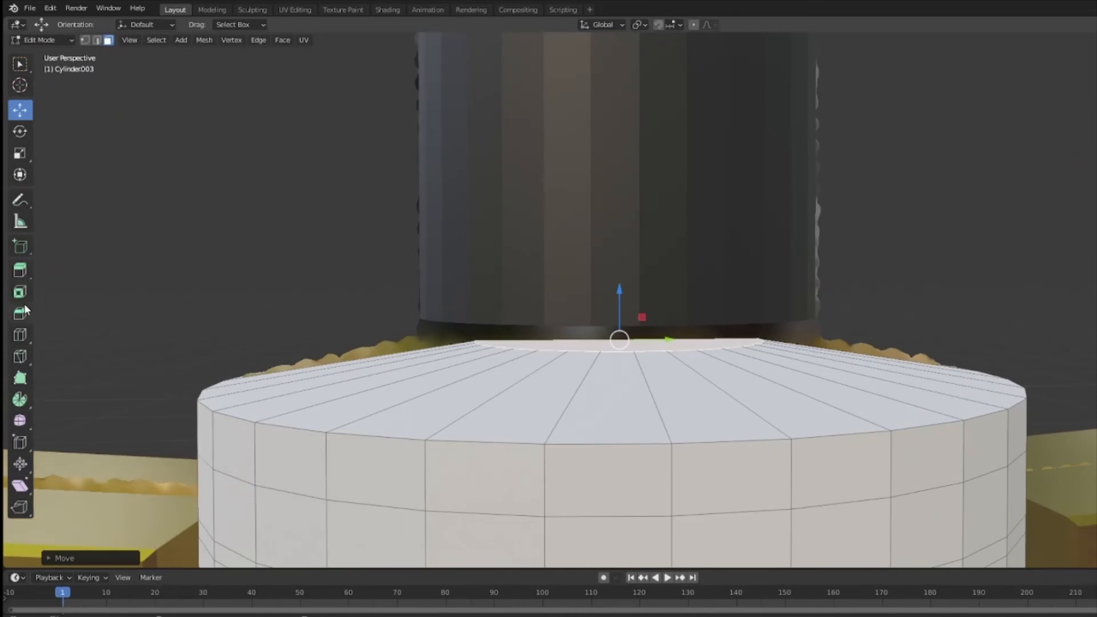
middle_drag(231, 282, 234, 293)
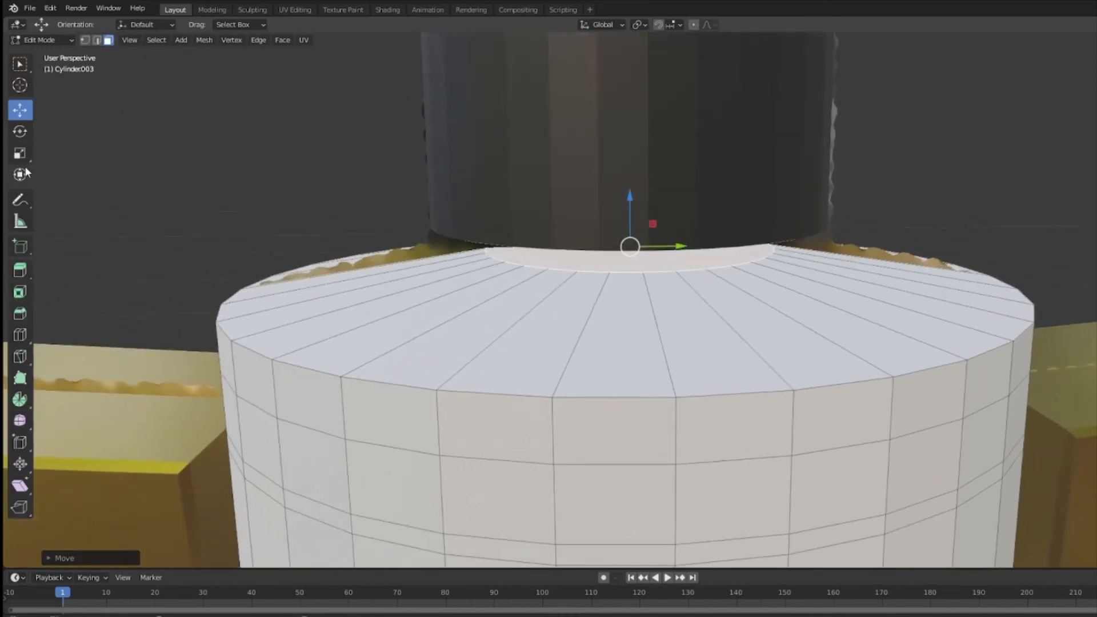
drag(678, 253, 705, 250)
middle_drag(523, 281, 515, 261)
middle_drag(420, 393, 716, 136)
drag(706, 141, 713, 142)
Resize the top face to fit around the grip, using wireframe view to compare, and restore the material shading.
middle_drag(836, 343, 1030, 230)
scroll(808, 350, down, 4)
key(shift+z)
mouse_move(864, 243)
middle_down()
mouse_move(853, 304)
mouse_move(910, 360)
mouse_move(619, 336)
mouse_move(790, 302)
mouse_move(742, 412)
mouse_move(813, 367)
middle_up()
key(s)
click(596, 330)
key(shift+z)
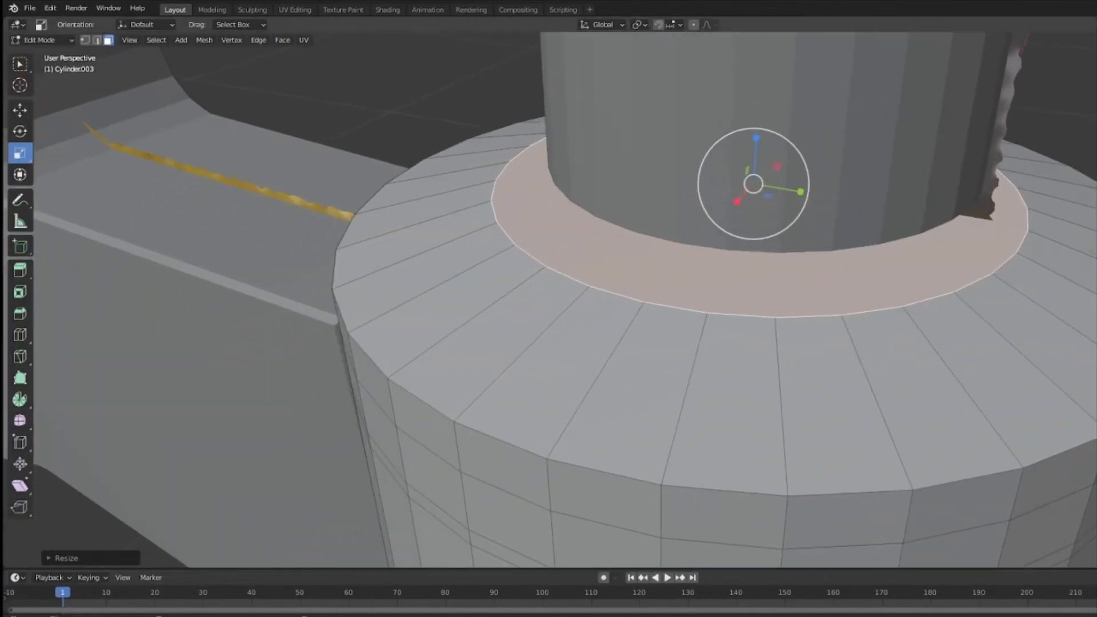
key(z)
middle_drag(939, 213, 971, 186)
scroll(877, 195, down, 4)
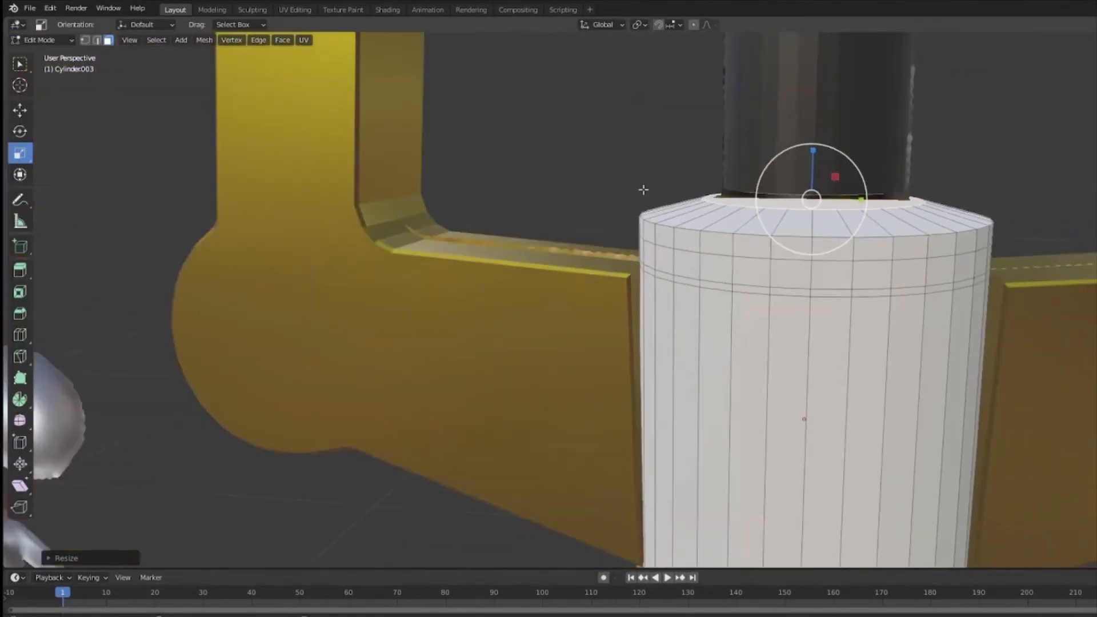
Switch to edge selection and adjust the edge loop around the collar's sloped upper rim.
middle_drag(785, 234, 801, 242)
scroll(800, 242, up, 1)
alt+click(757, 246)
click(719, 239)
click(98, 41)
alt+click(678, 235)
mouse_move(803, 192)
mouse_down()
mouse_move(796, 205)
mouse_move(796, 178)
mouse_up()
click(754, 269)
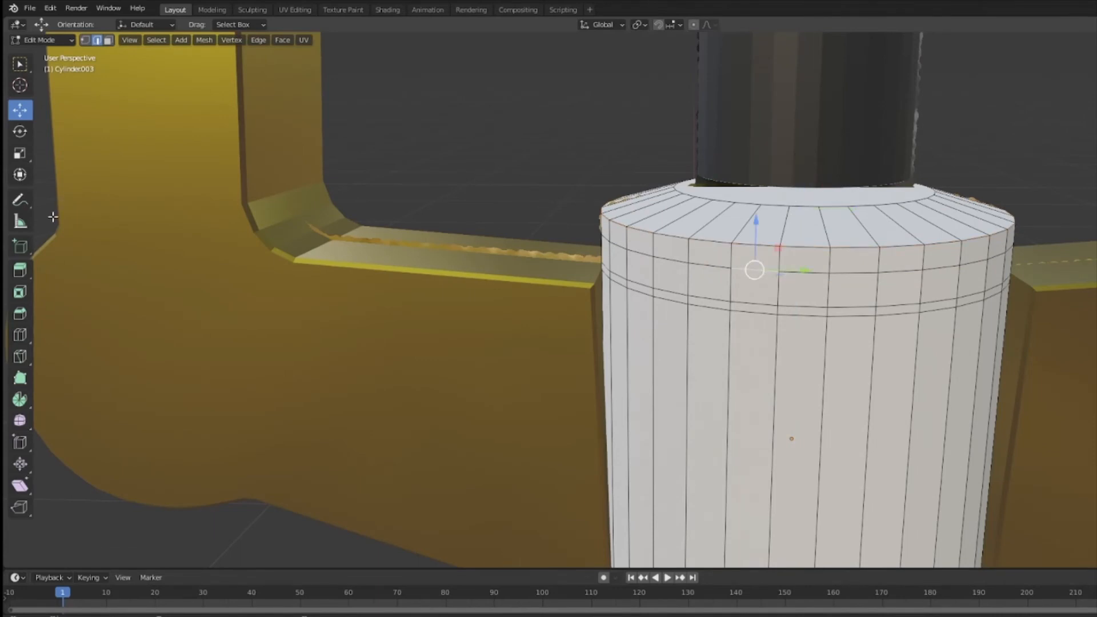
Adjust the heights of the top face and edge loops around the collar's sloped upper rim.
mouse_move(850, 230)
mouse_down()
mouse_move(872, 228)
mouse_move(862, 230)
mouse_up()
key(ctrl+z)
drag(802, 193, 800, 211)
drag(847, 243, 845, 239)
middle_drag(845, 239, 919, 201)
drag(789, 205, 789, 190)
Scale the edge loop below the upper rim inward to form a groove, and lower the loop above it.
alt+click(756, 285)
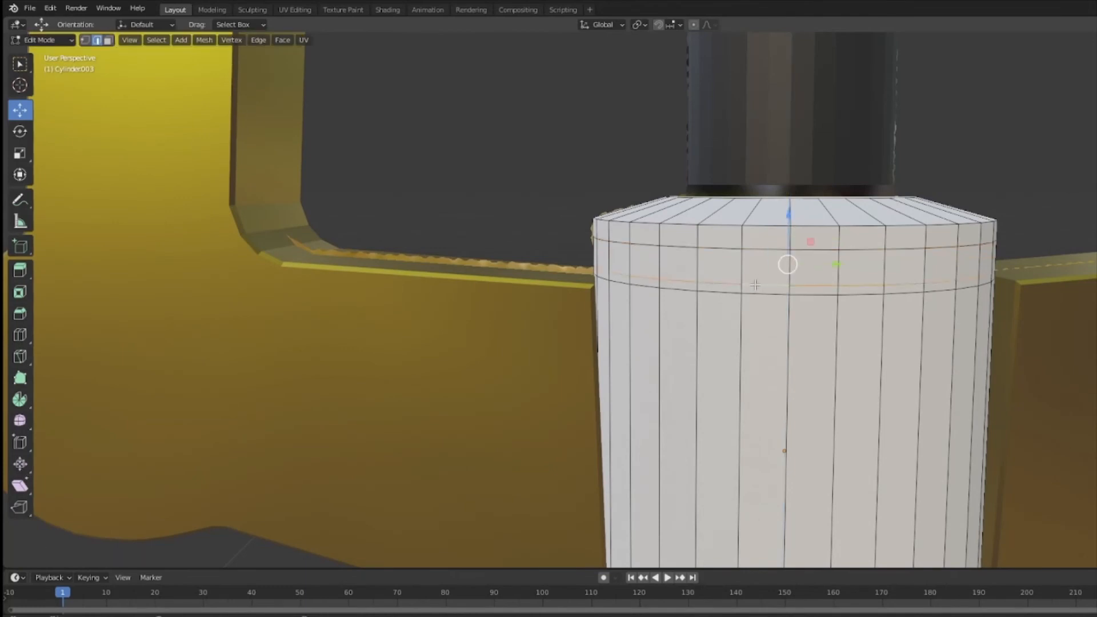
click(20, 153)
drag(835, 266, 831, 270)
click(19, 110)
middle_drag(620, 251, 681, 247)
alt+click(673, 241)
drag(704, 198, 705, 208)
middle_drag(846, 247, 797, 298)
alt+click(830, 296)
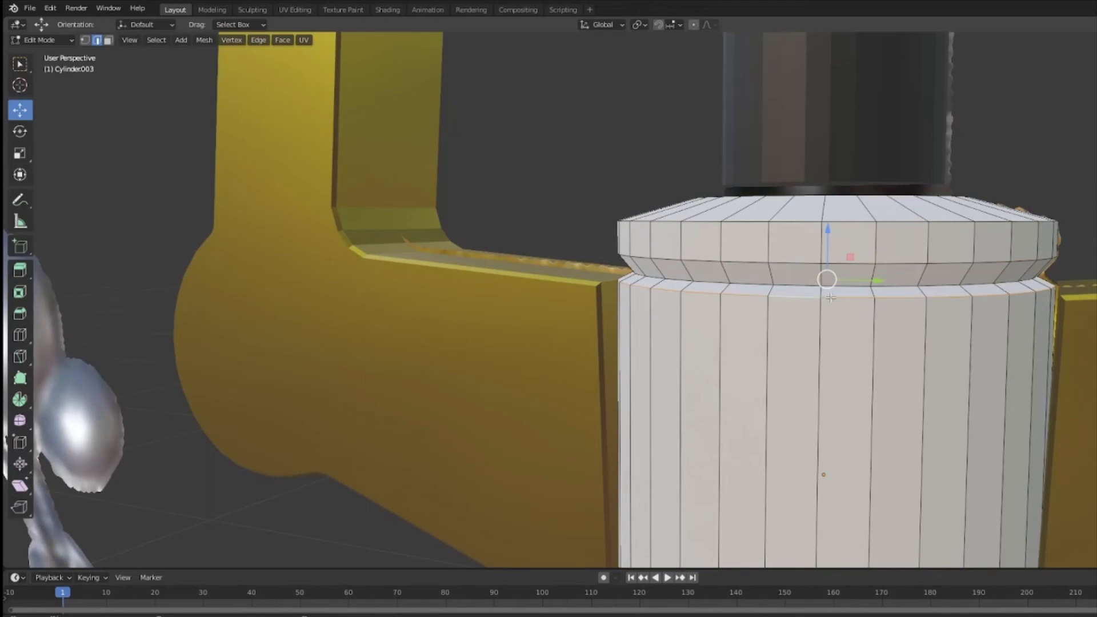
click(1040, 269)
middle_drag(1041, 270, 991, 226)
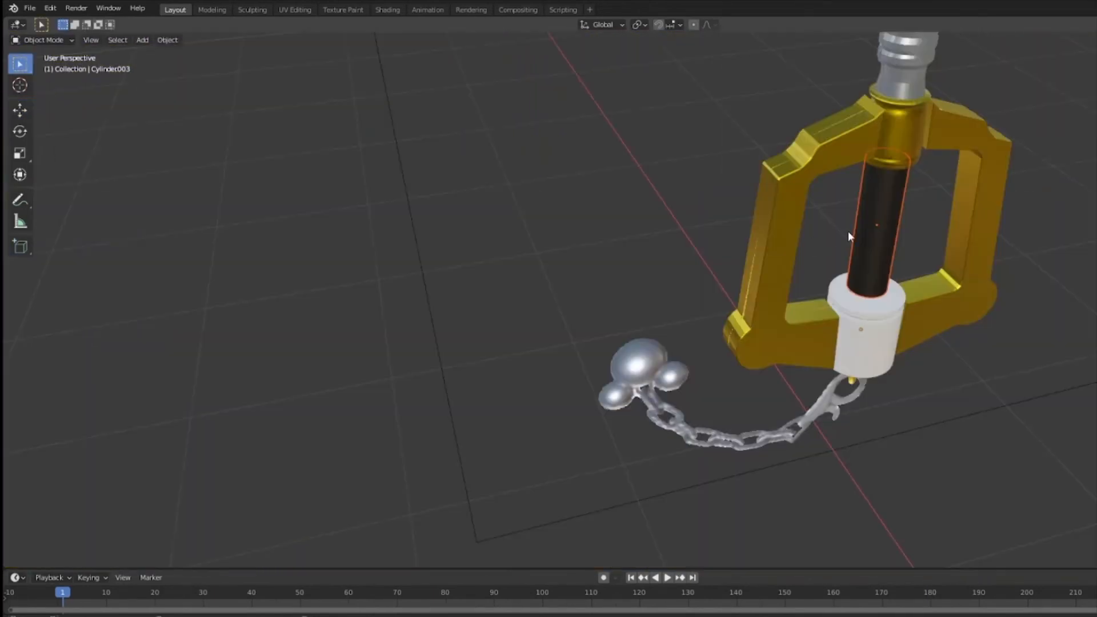
Enter Edit Mode on the black grip and the lower collar together and set face selection.
middle_drag(850, 234, 657, 168)
click(50, 40)
click(41, 53)
click(97, 40)
click(109, 40)
scroll(788, 326, up, 6)
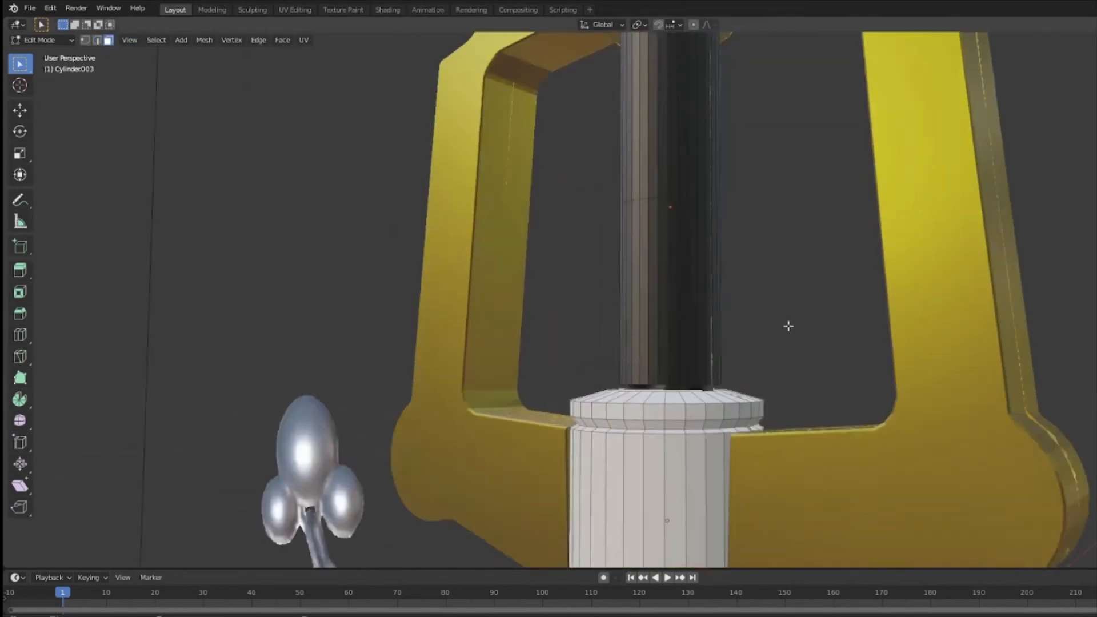
Select the grip's bottom face and lower it along Z to meet the top of the collar.
scroll(788, 326, up, 3)
click(607, 418)
middle_drag(607, 419, 629, 339)
scroll(630, 331, up, 5)
click(520, 326)
click(521, 342)
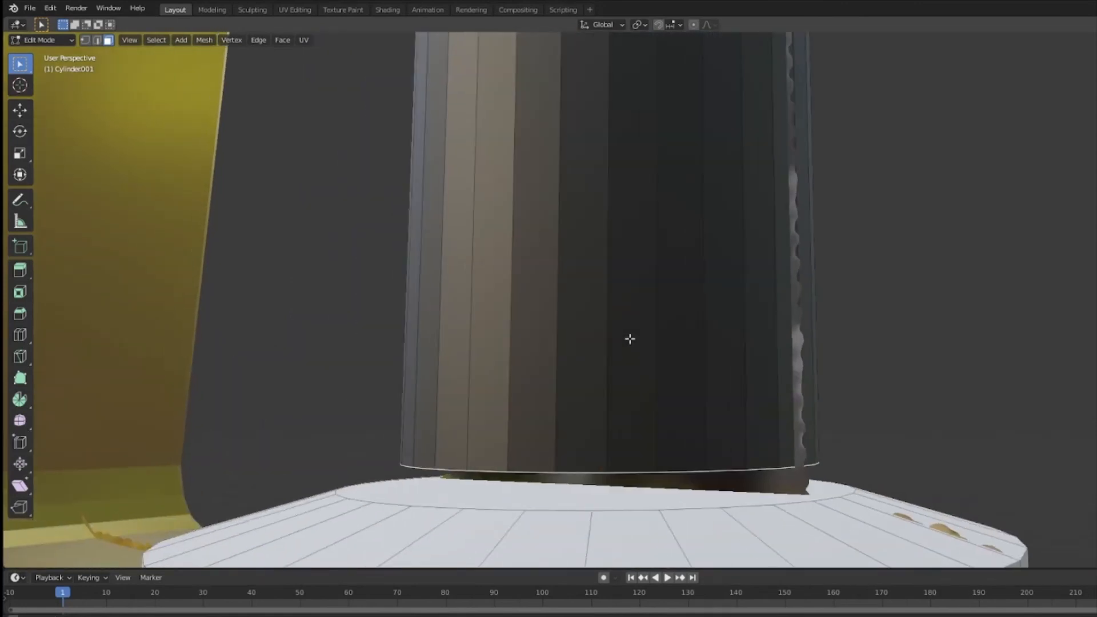
click(20, 152)
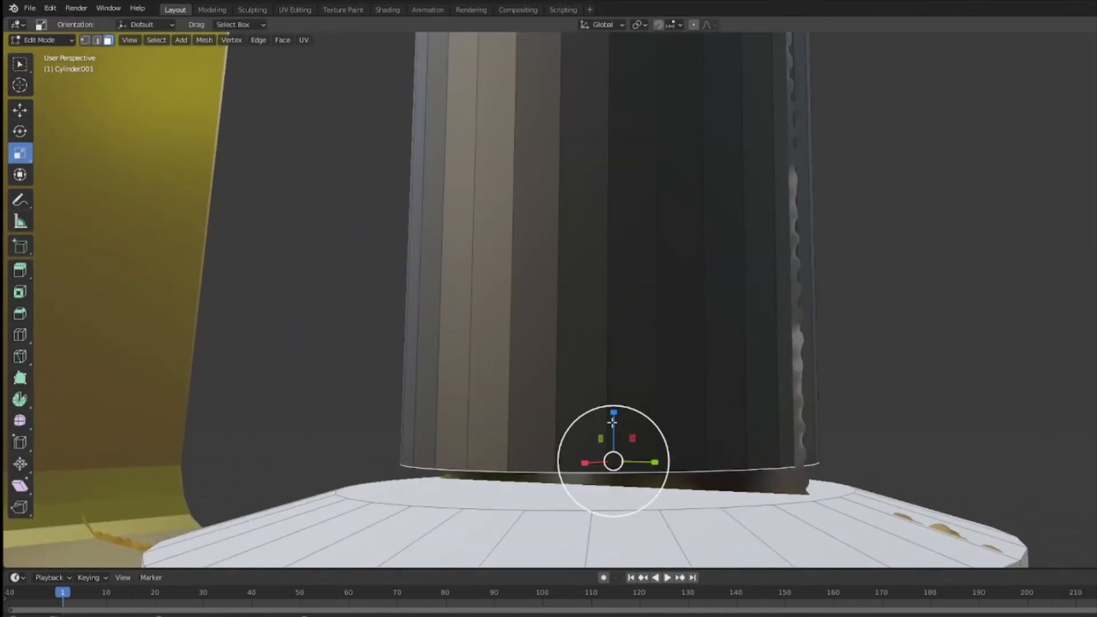
click(19, 110)
drag(613, 417, 607, 440)
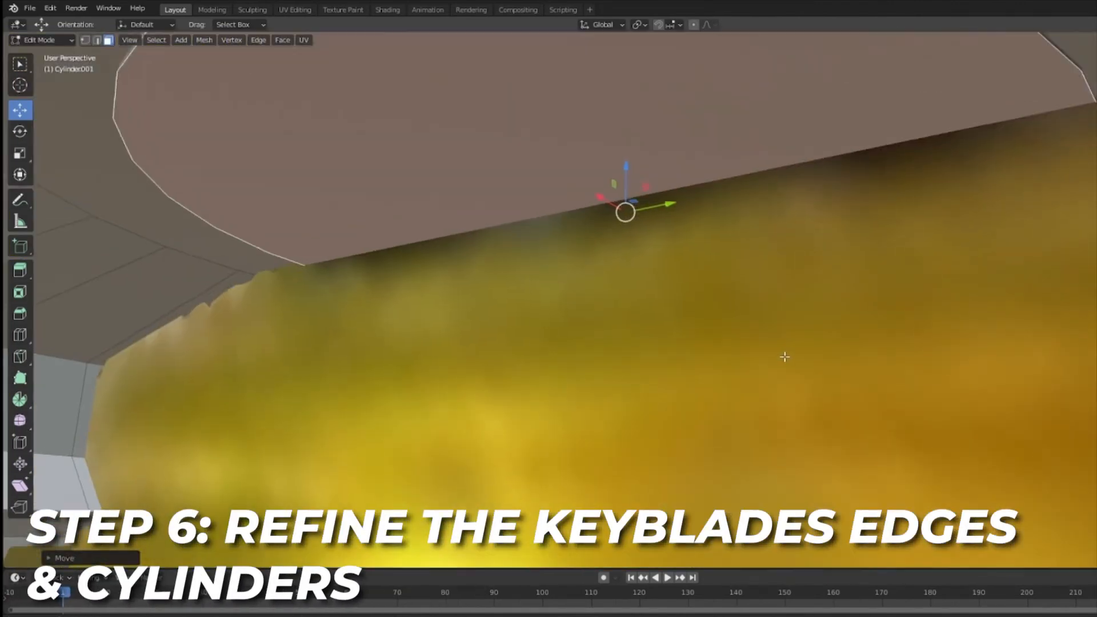
scroll(784, 357, up, 1)
mouse_move(619, 168)
mouse_down()
mouse_move(627, 157)
mouse_move(623, 166)
mouse_up()
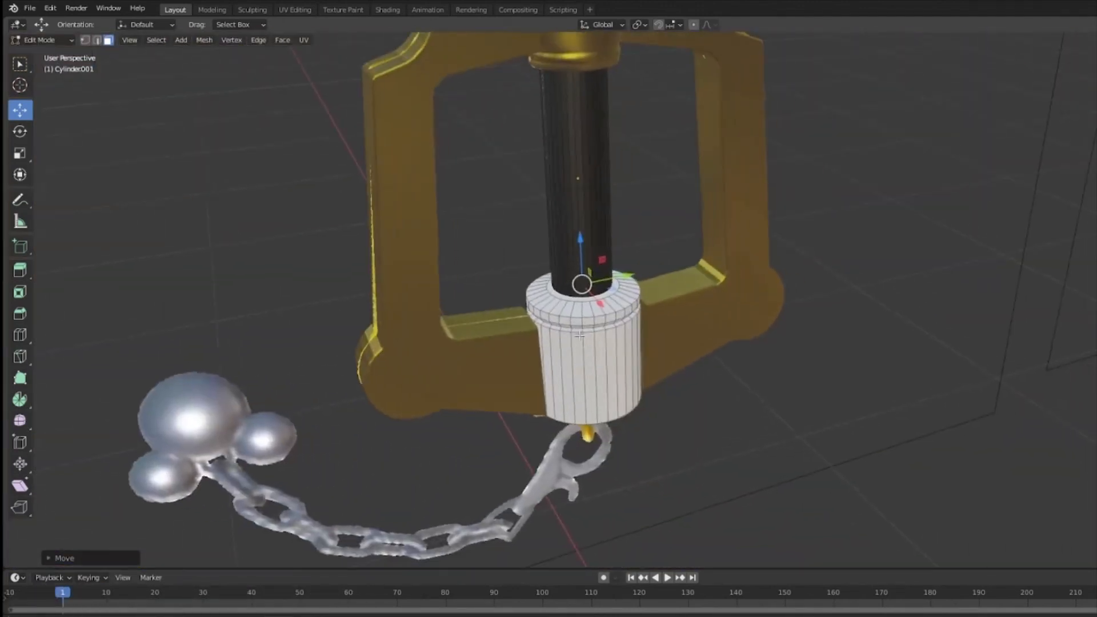
Return to Object Mode and give the lower collar the same gold material as the guard.
click(6, 78)
click(20, 66)
click(29, 113)
middle_drag(693, 314, 606, 330)
middle_drag(723, 363, 733, 427)
click(40, 40)
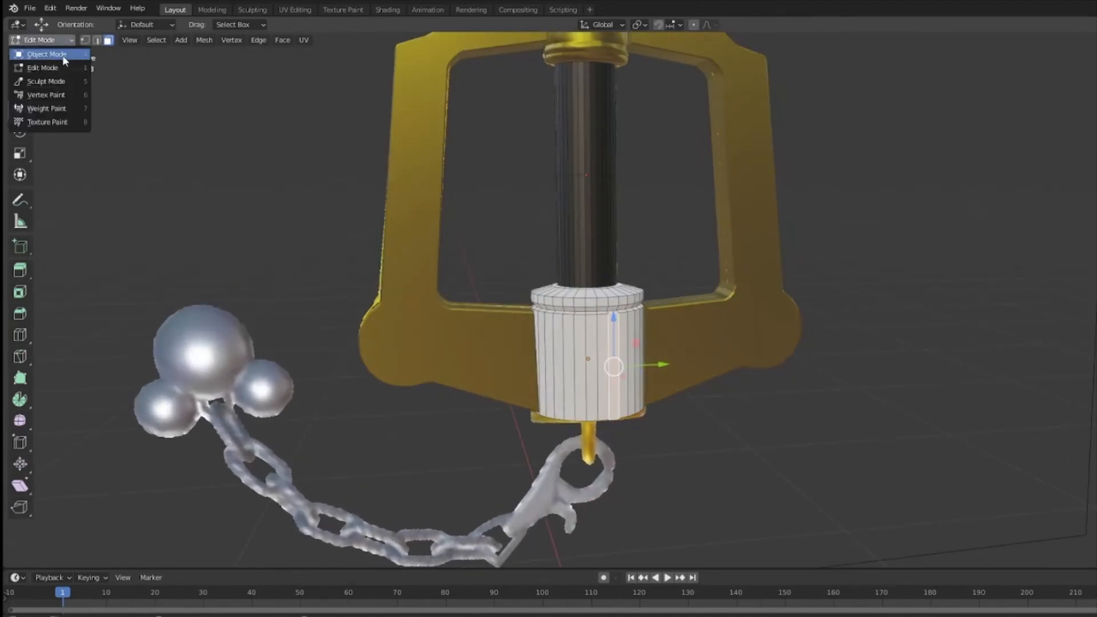
click(46, 48)
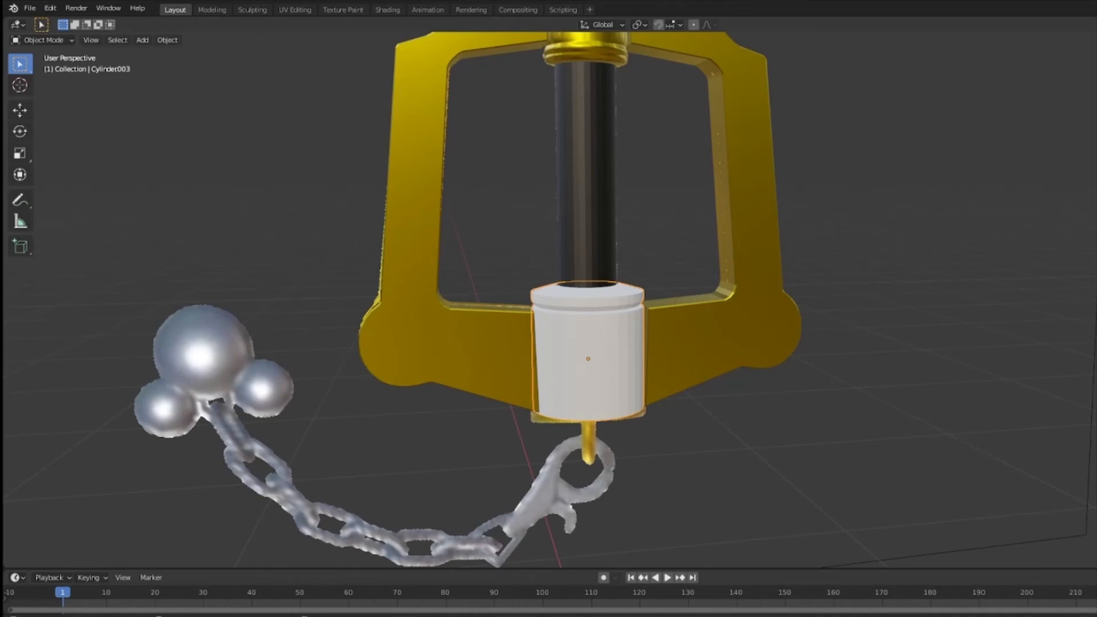
click(817, 334)
middle_drag(817, 333, 571, 329)
middle_drag(680, 398, 905, 318)
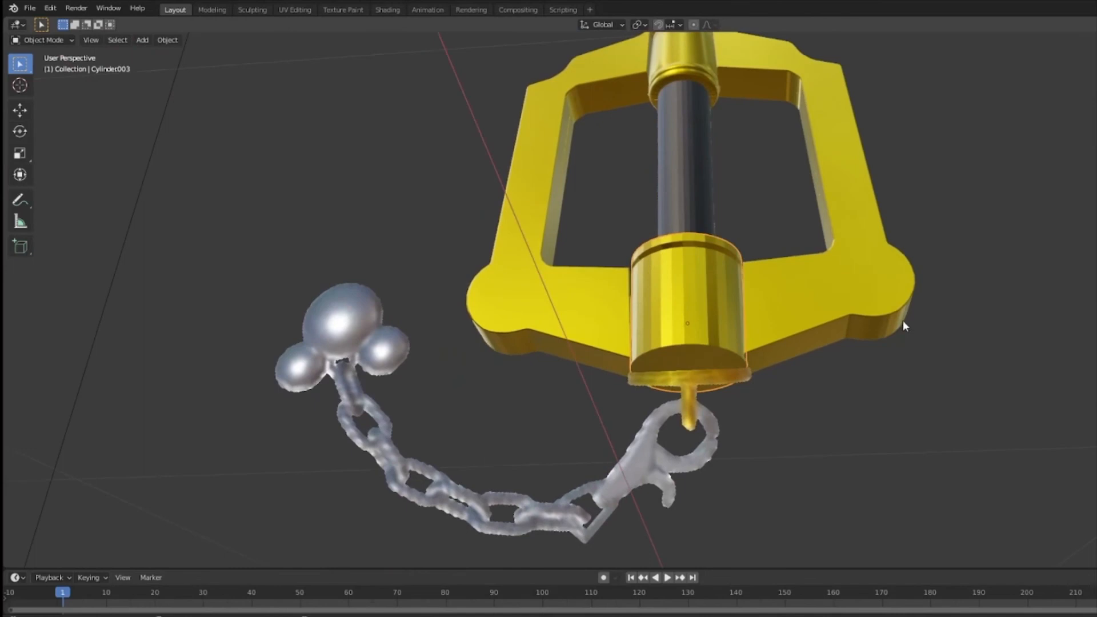
Extrude the lower collar's bottom face downward and scale it inward to taper the lower edge.
scroll(877, 373, up, 6)
middle_drag(715, 374, 798, 392)
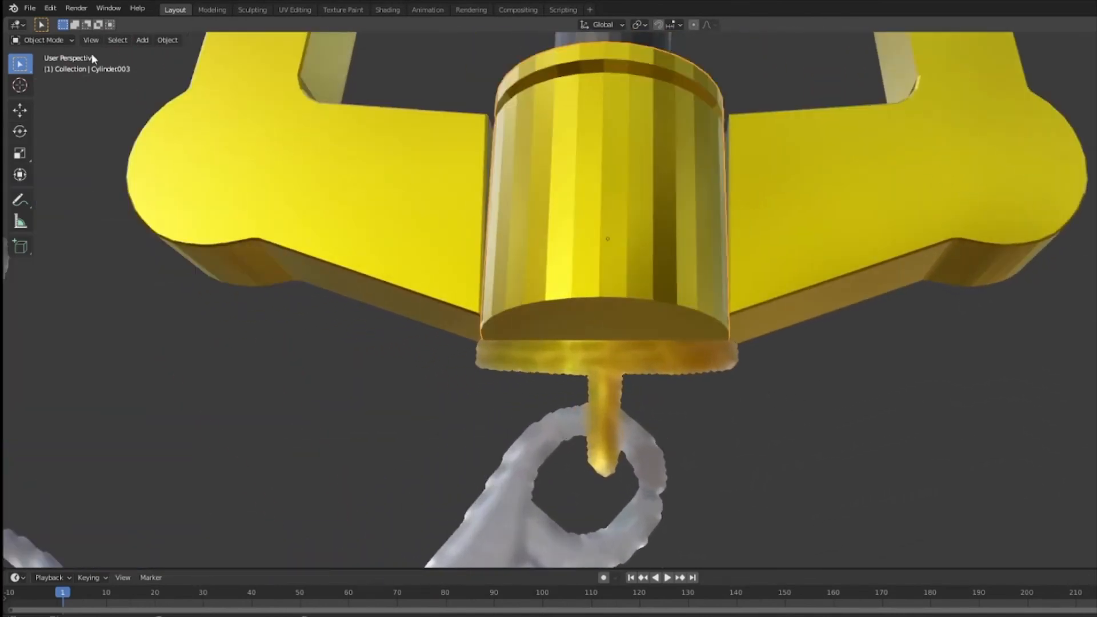
click(43, 40)
click(47, 70)
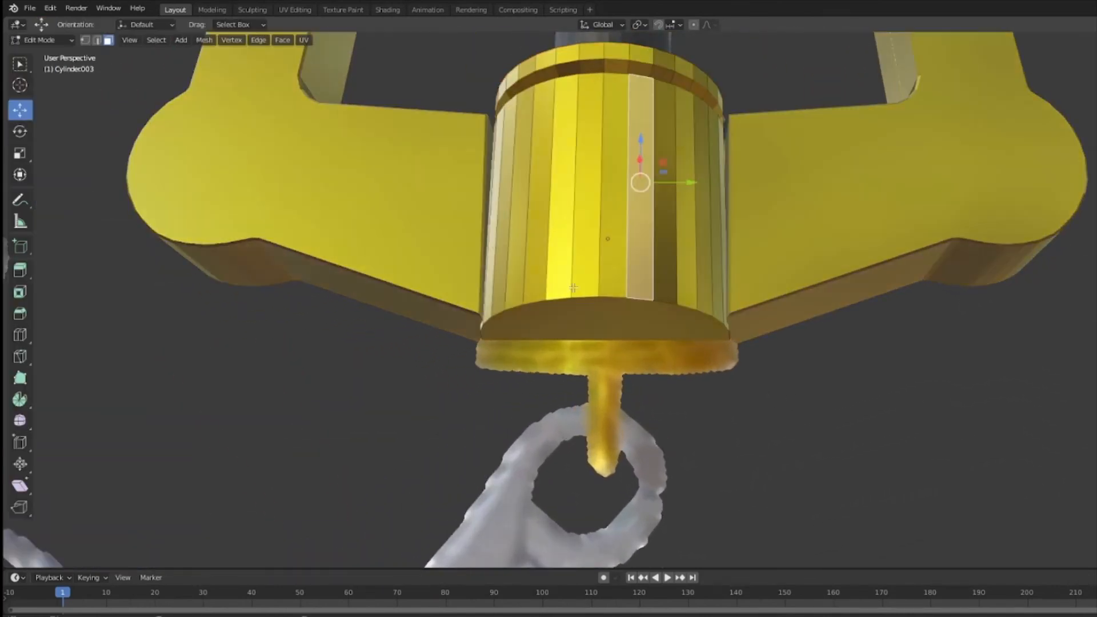
click(611, 323)
drag(604, 382, 604, 400)
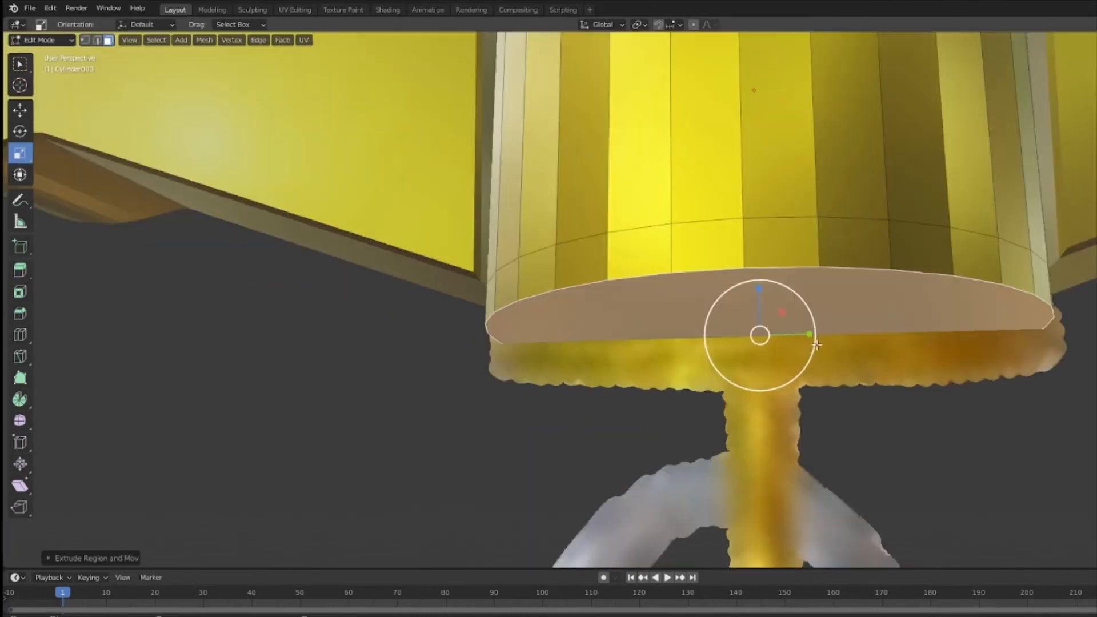
drag(759, 331, 806, 332)
middle_drag(869, 343, 703, 291)
drag(518, 277, 520, 275)
Extrude the tapered bottom face downward again and scale it outward into a flared lower rim.
middle_drag(708, 334, 891, 401)
drag(762, 391, 765, 432)
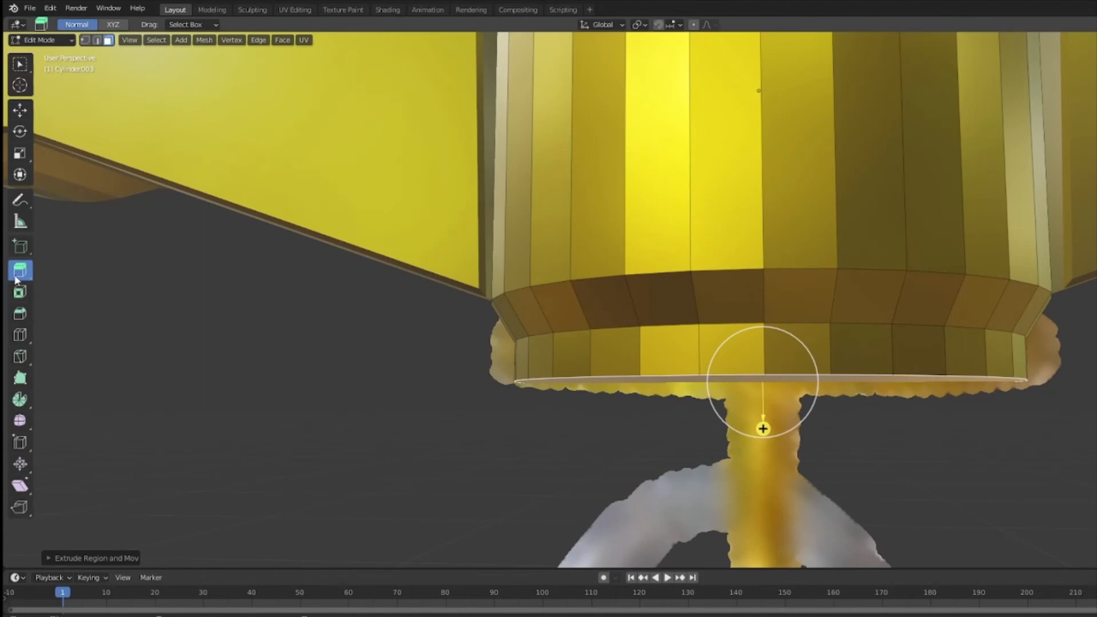
click(20, 152)
drag(816, 383, 825, 385)
key(w)
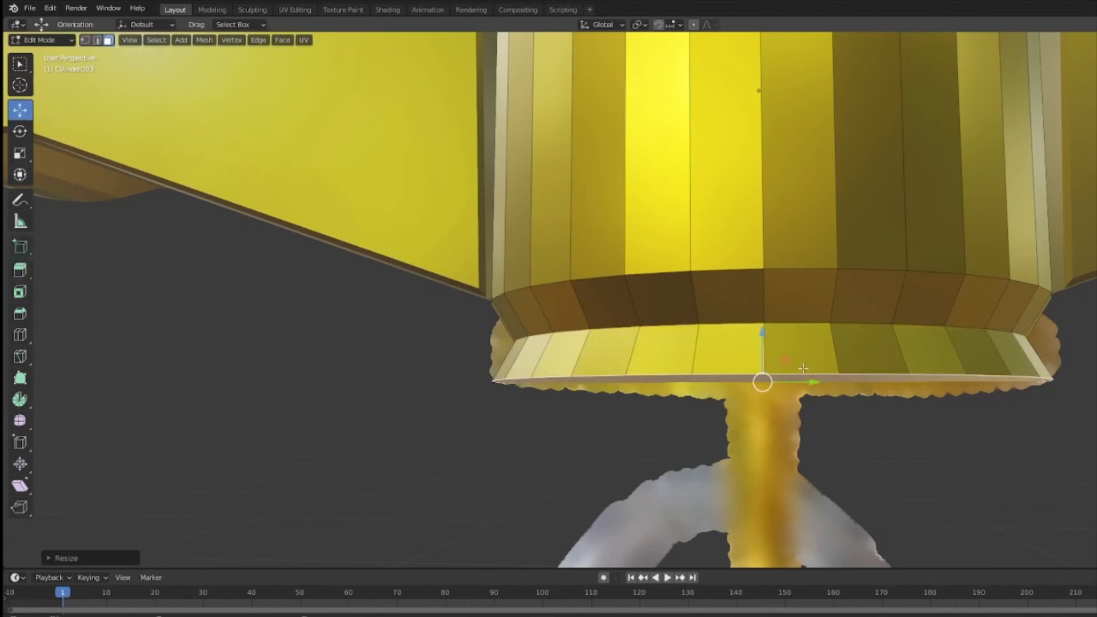
Switch to edge selection and raise the edge loop between the taper and the flared lower rim slightly.
click(790, 325)
click(725, 319)
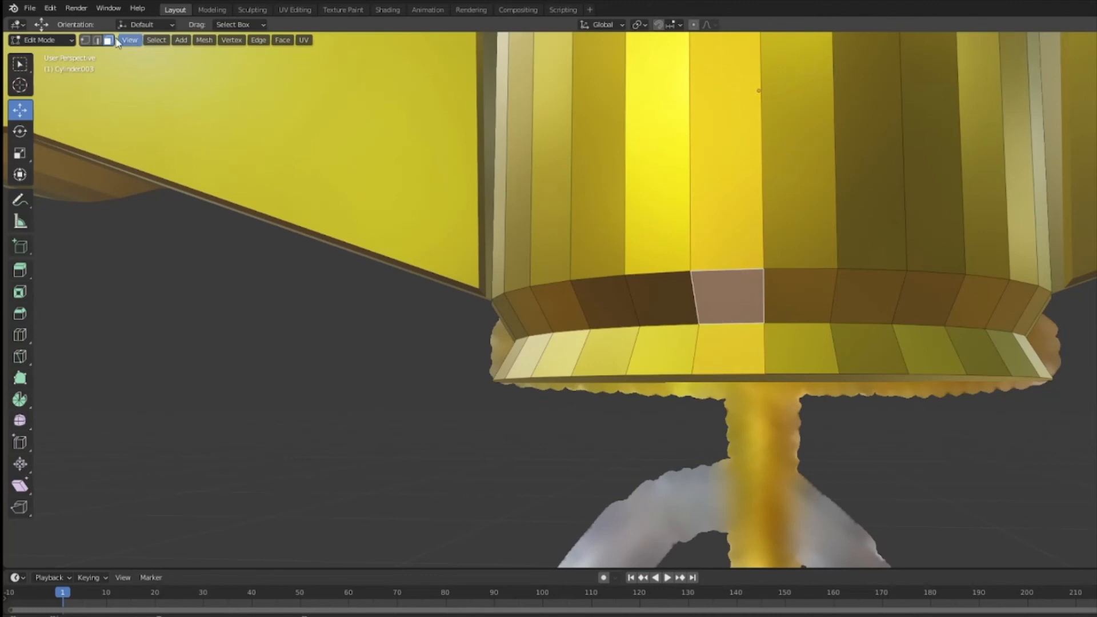
click(97, 40)
click(772, 327)
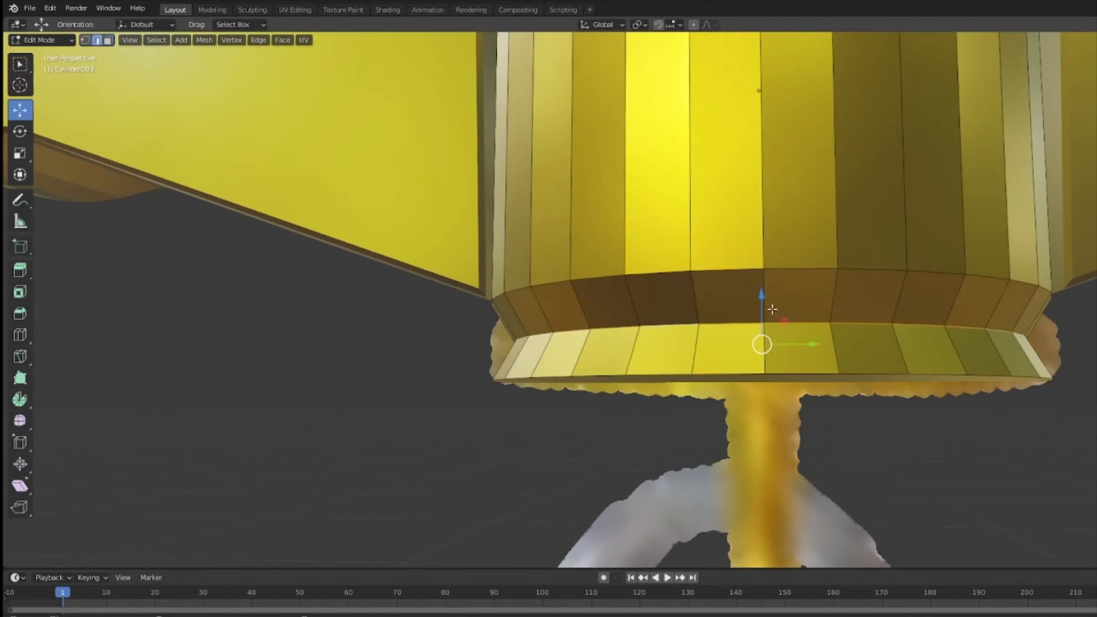
drag(763, 309, 764, 304)
middle_drag(879, 300, 894, 338)
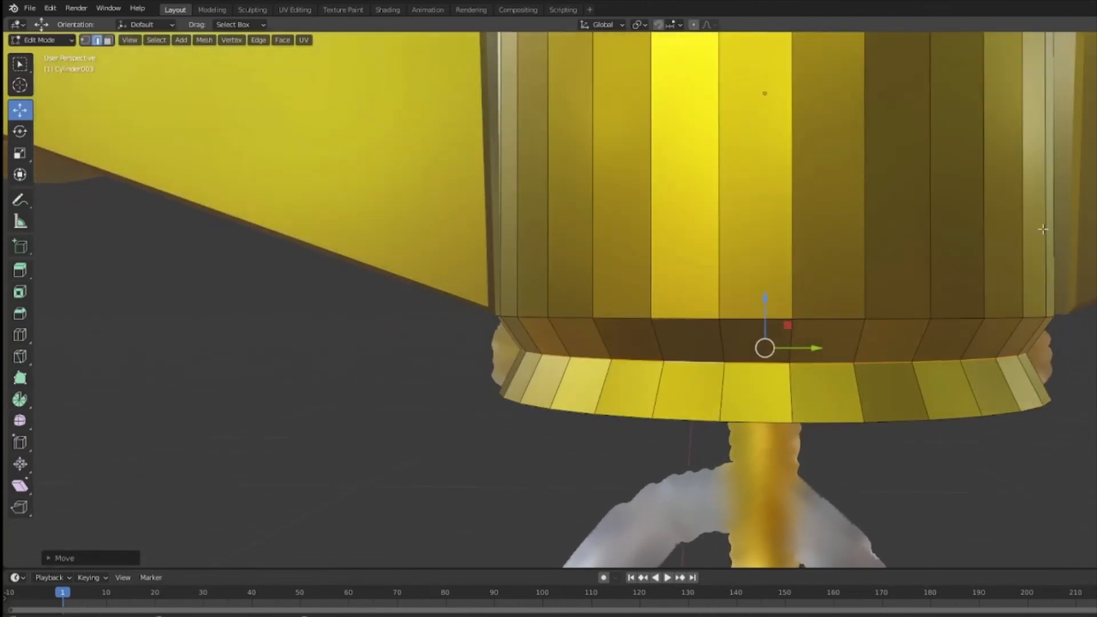
Select the full edge loop between the taper and the lower flare and scale it outward into a wider band.
key(ctrl+KP_3)
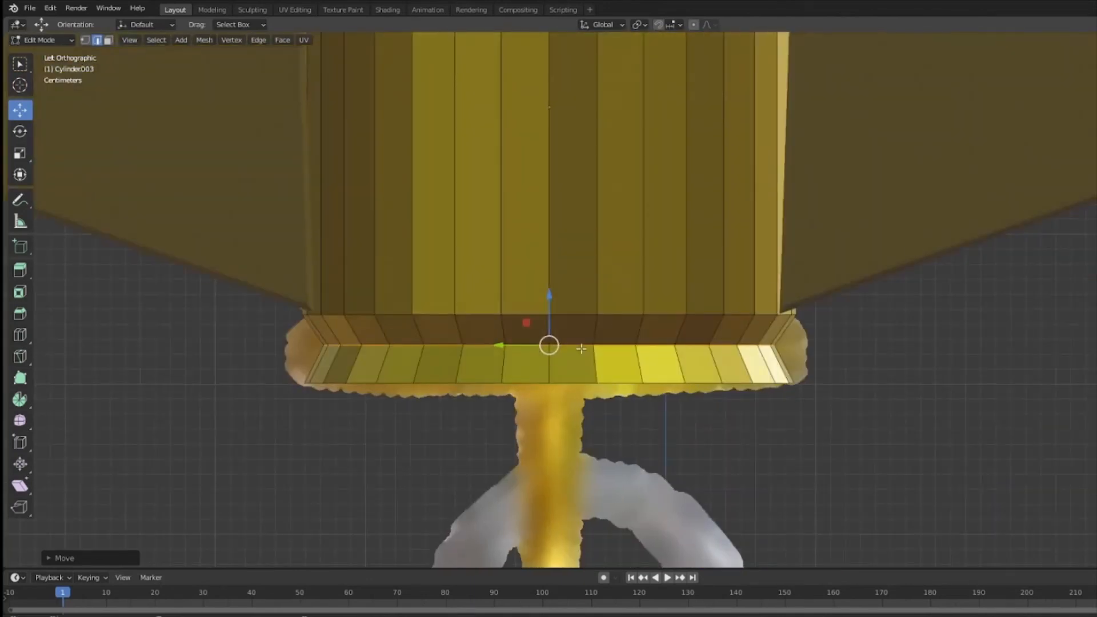
click(516, 347)
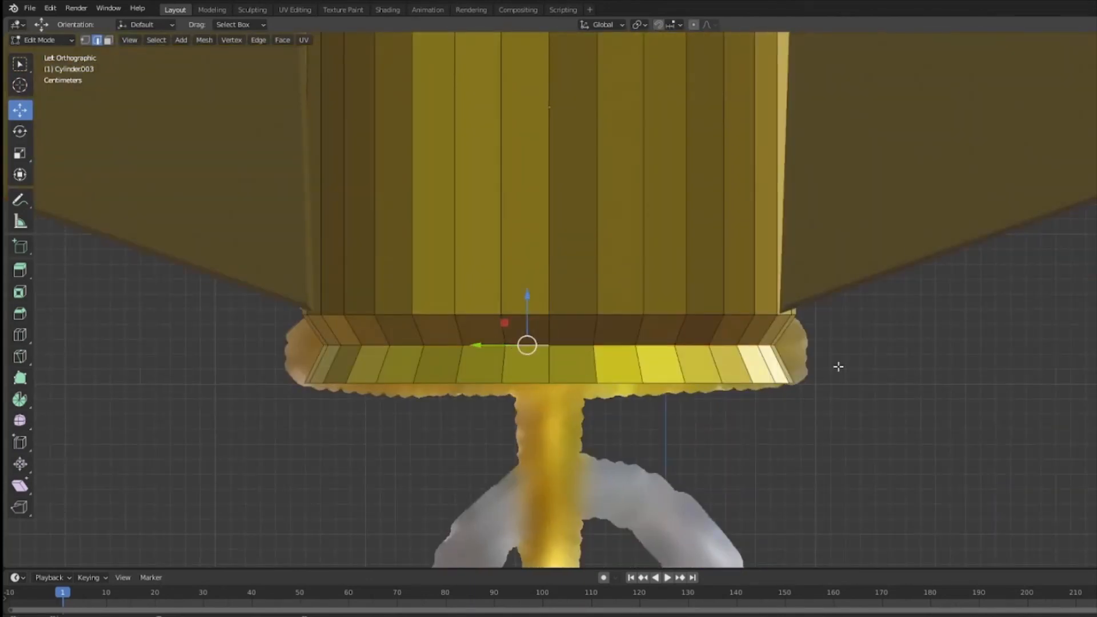
drag(643, 384, 316, 407)
click(328, 334)
middle_drag(329, 333, 385, 347)
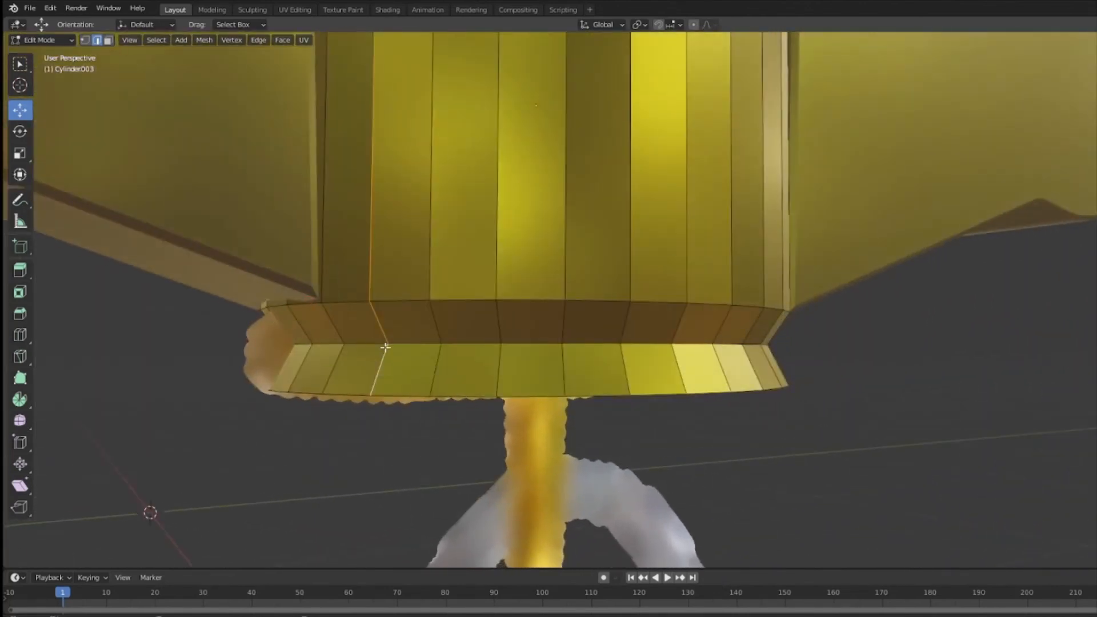
middle_drag(547, 357, 485, 359)
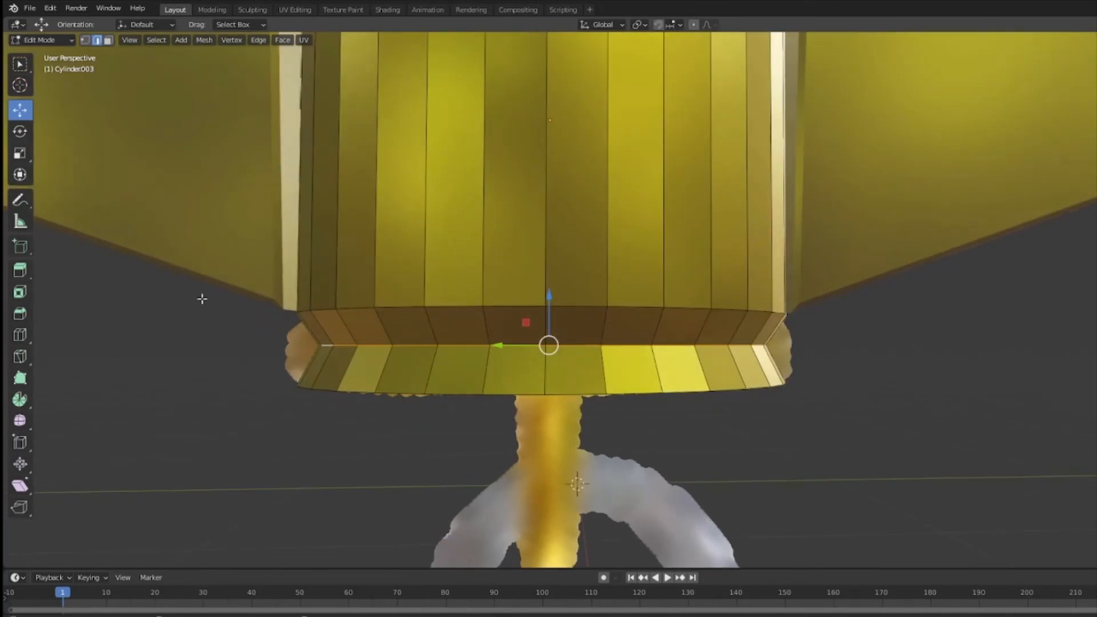
click(19, 270)
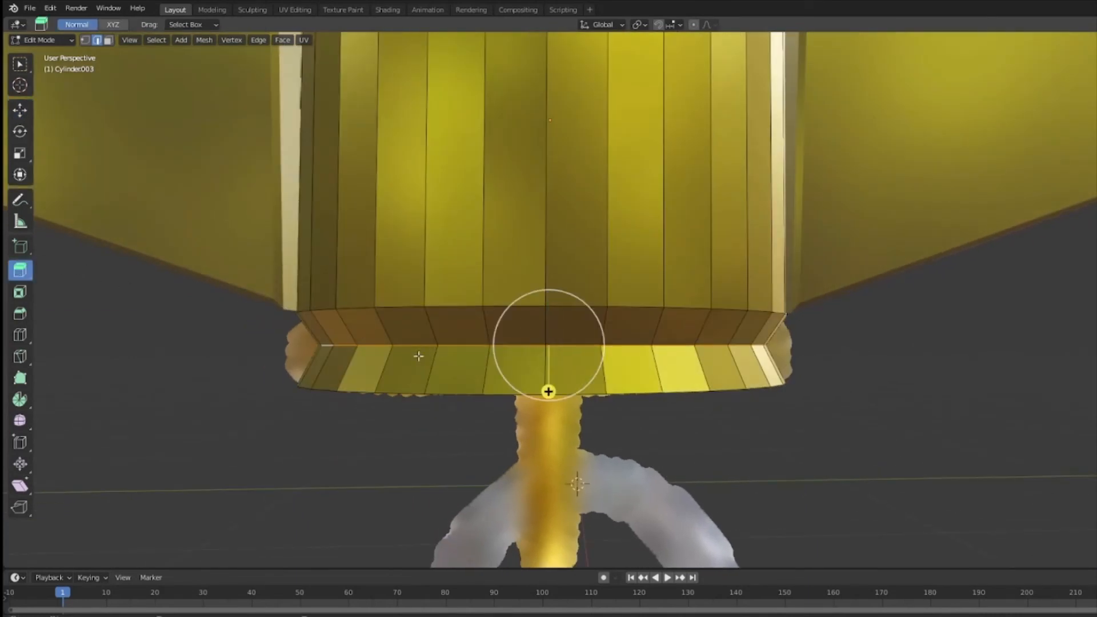
click(19, 153)
drag(526, 314, 498, 349)
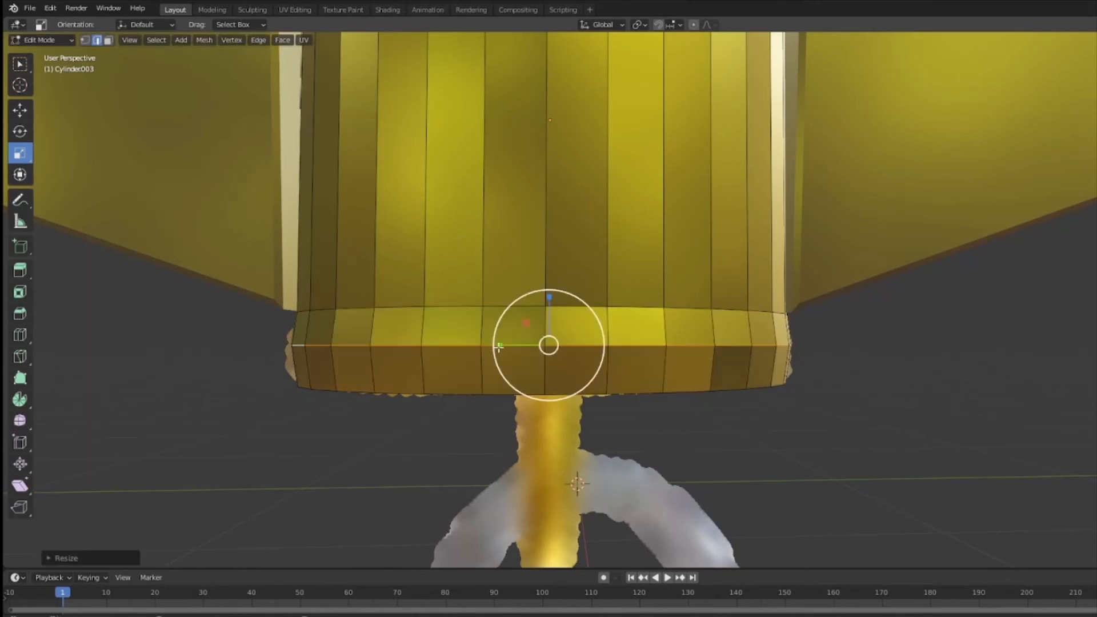
Raise the widened edge loop slightly along Z and scale it further outward to match the reference rim.
click(19, 110)
drag(551, 306, 550, 299)
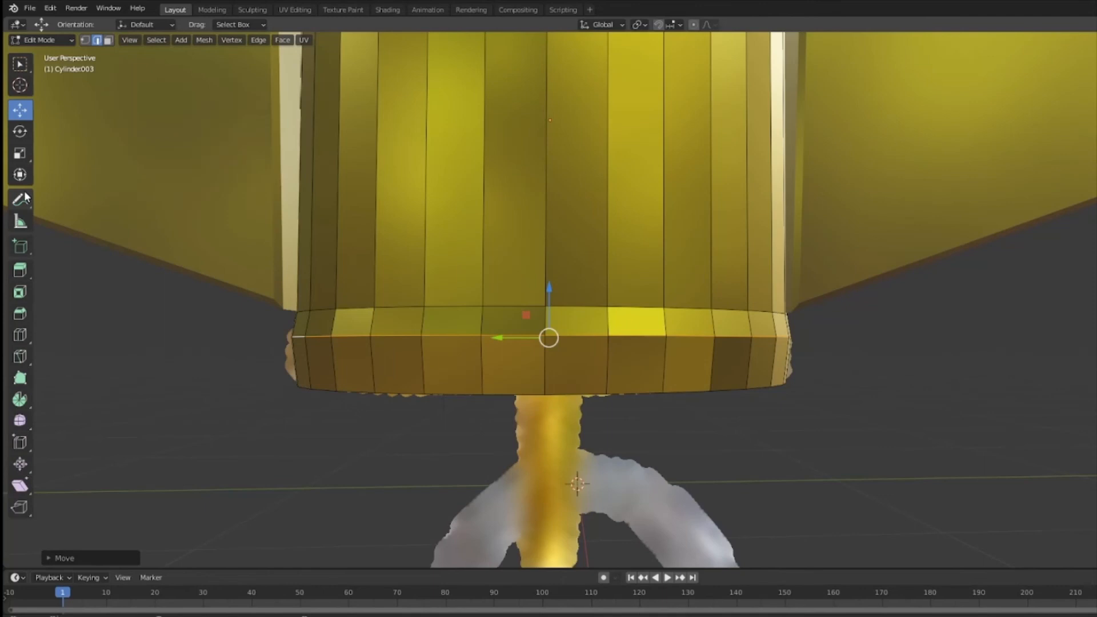
click(25, 151)
drag(497, 339, 492, 338)
middle_drag(433, 343, 565, 339)
drag(555, 333, 554, 332)
middle_drag(715, 387, 583, 392)
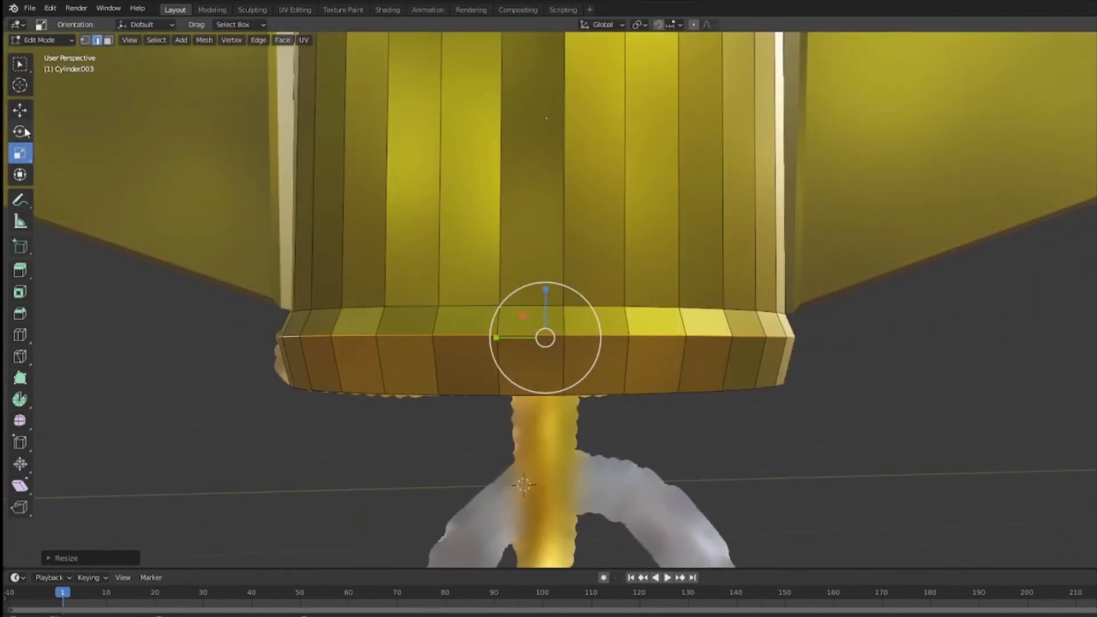
click(20, 335)
middle_drag(302, 358, 300, 355)
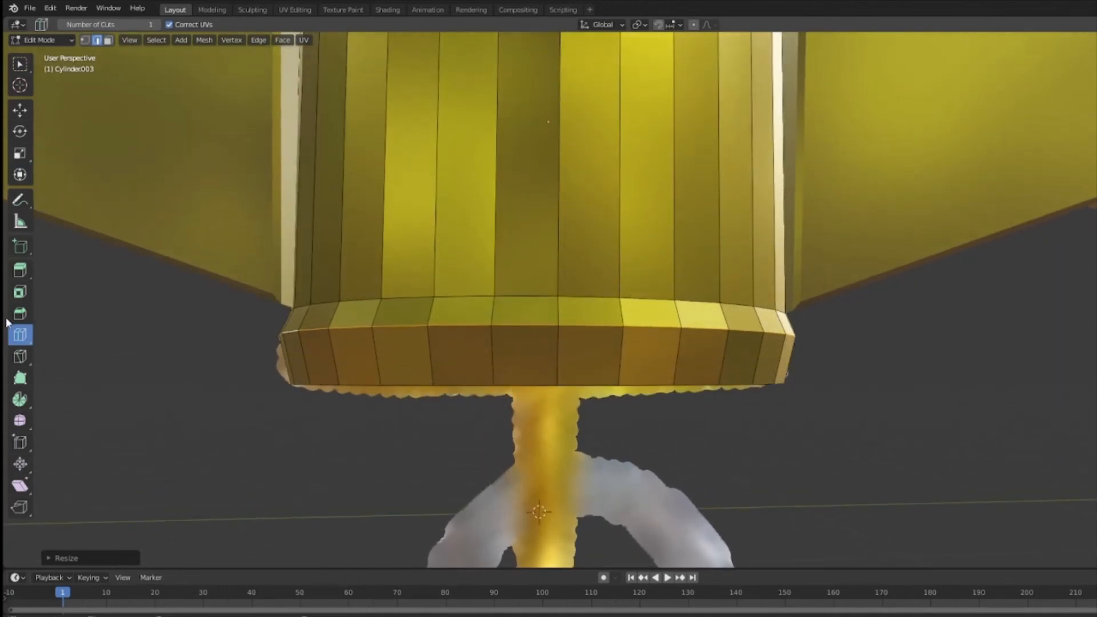
click(18, 112)
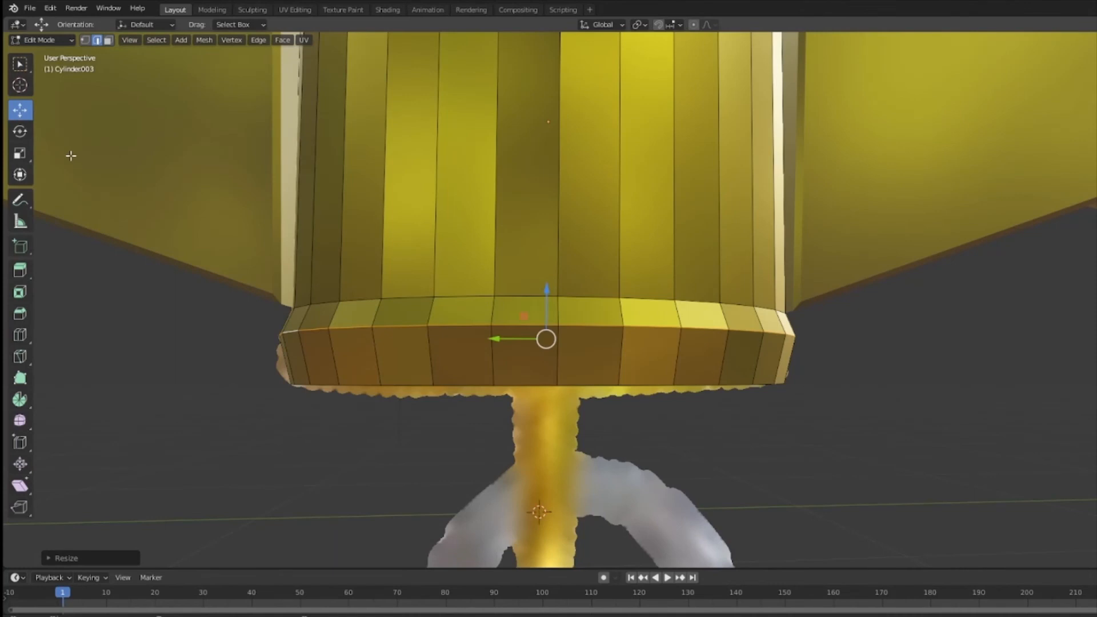
click(20, 64)
Select the collar's bottom face in face selection, raise it about 0.02 m along Z and fine-tune its height.
middle_drag(411, 326, 418, 345)
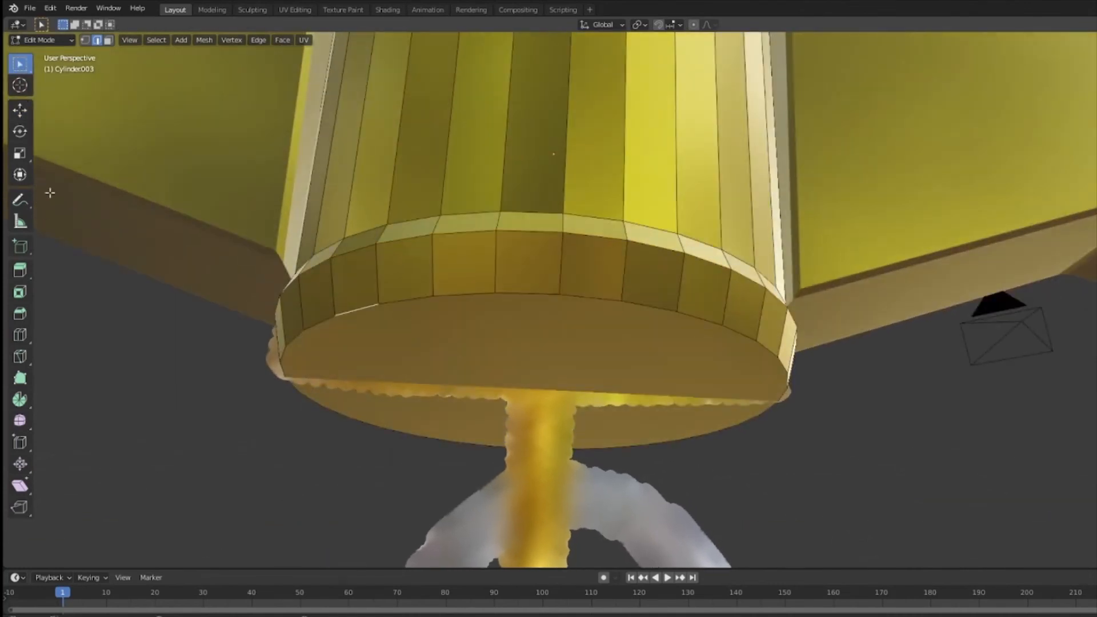
click(108, 41)
click(488, 355)
middle_drag(492, 346, 515, 369)
click(20, 110)
key(g)
key(z)
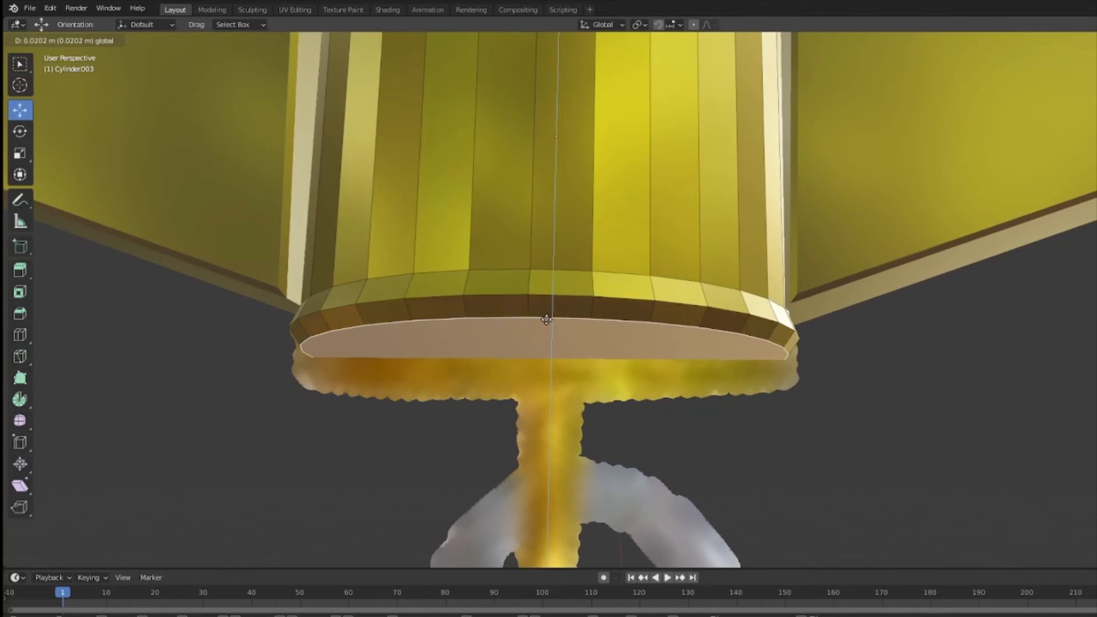
click(544, 322)
middle_drag(553, 358, 555, 355)
key(g)
key(z)
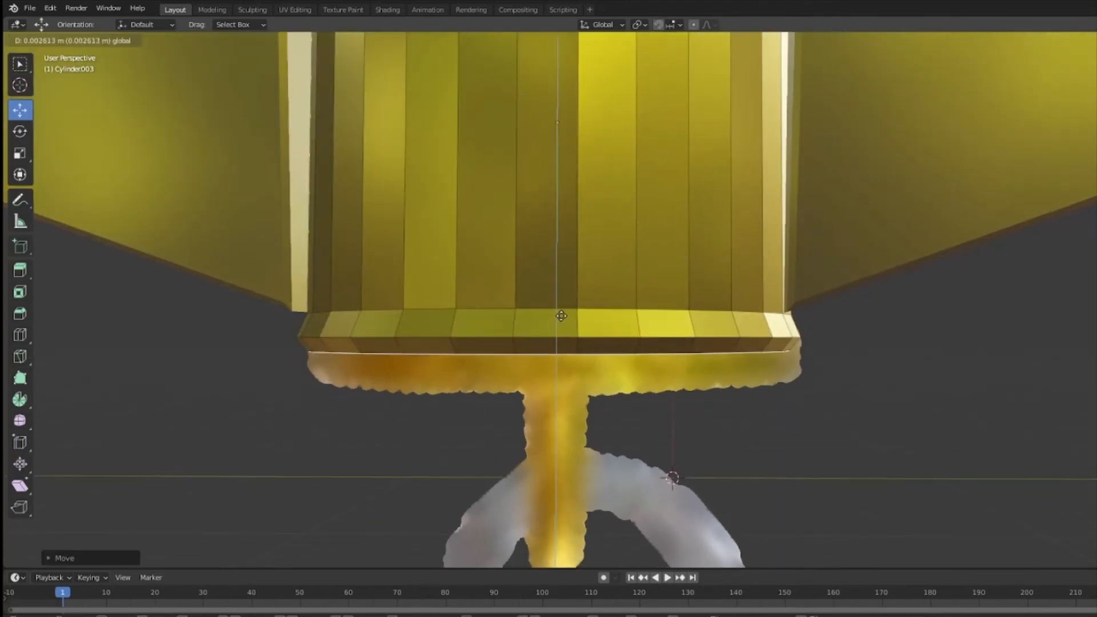
drag(562, 313, 562, 312)
middle_drag(208, 286, 220, 273)
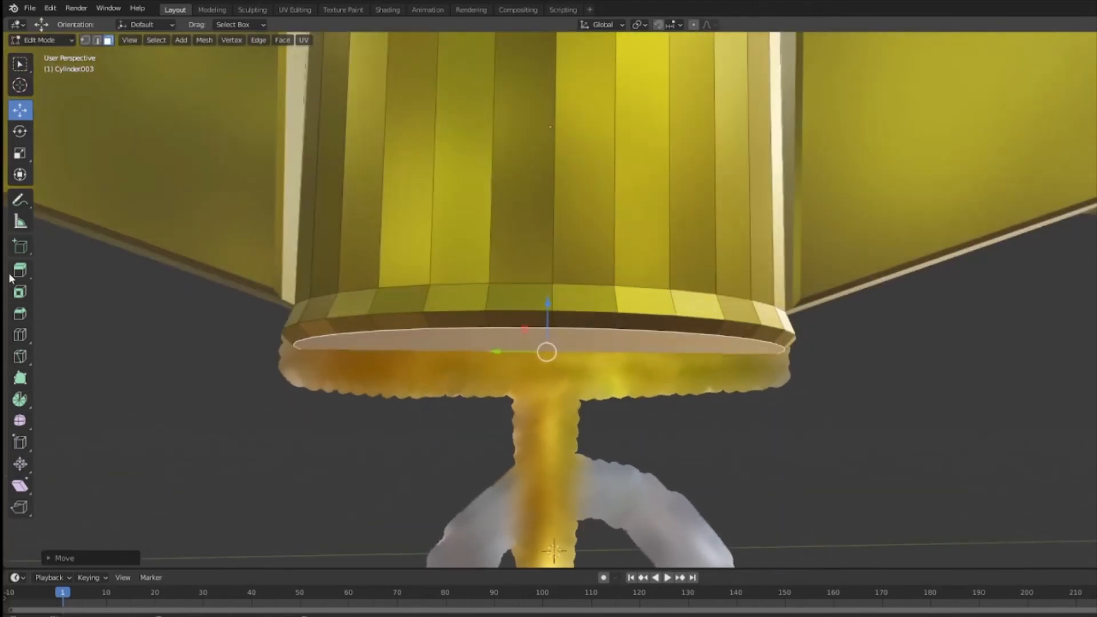
Extrude the bottom face slightly downward, scale it outward into a second flare and adjust its height.
click(16, 275)
mouse_move(546, 396)
mouse_down()
mouse_move(534, 395)
mouse_move(544, 407)
mouse_up()
middle_drag(545, 408, 400, 354)
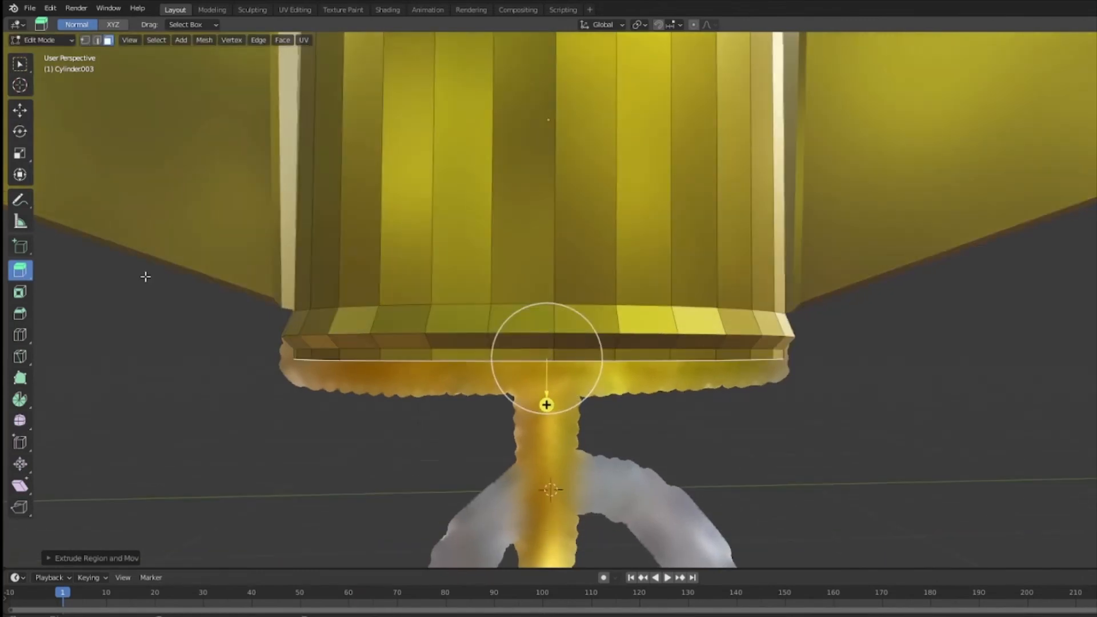
click(19, 154)
drag(500, 362, 498, 362)
key(shift+space)
key(g)
middle_drag(538, 327, 624, 326)
drag(572, 316, 575, 311)
click(580, 342)
click(588, 327)
alt+click(588, 339)
click(587, 341)
click(96, 42)
alt+click(403, 330)
drag(573, 296, 574, 293)
alt+click(573, 357)
click(577, 328)
middle_drag(660, 375, 537, 368)
key(w)
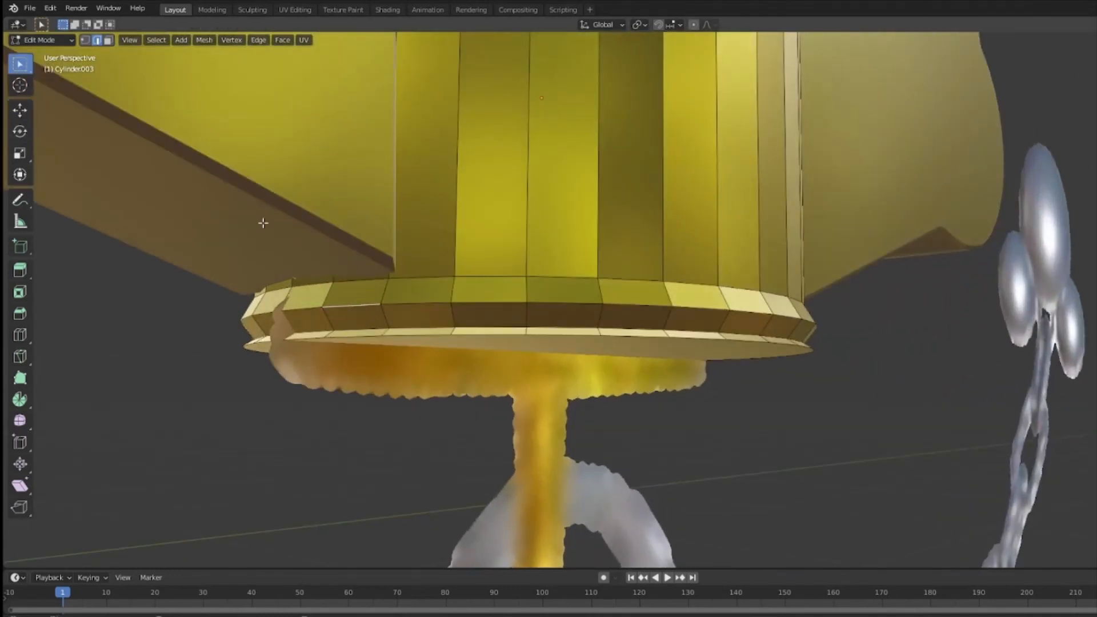
click(40, 39)
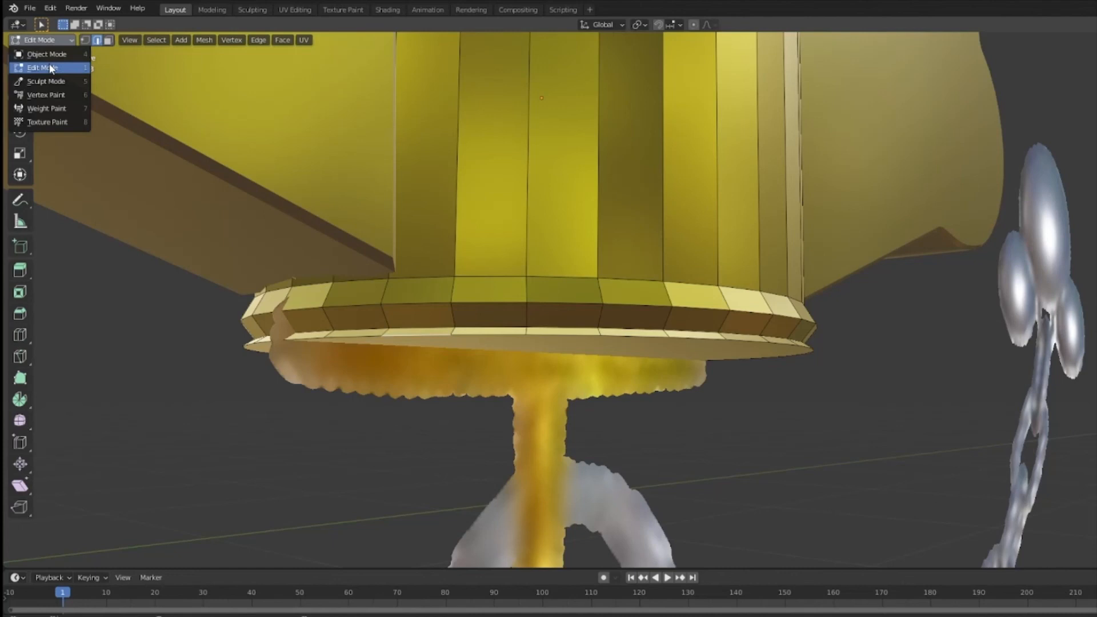
middle_drag(490, 316, 346, 284)
Select the collar's bottom face in face selection and extrude it downward into a straight band.
key(3)
click(468, 335)
middle_drag(468, 336, 494, 370)
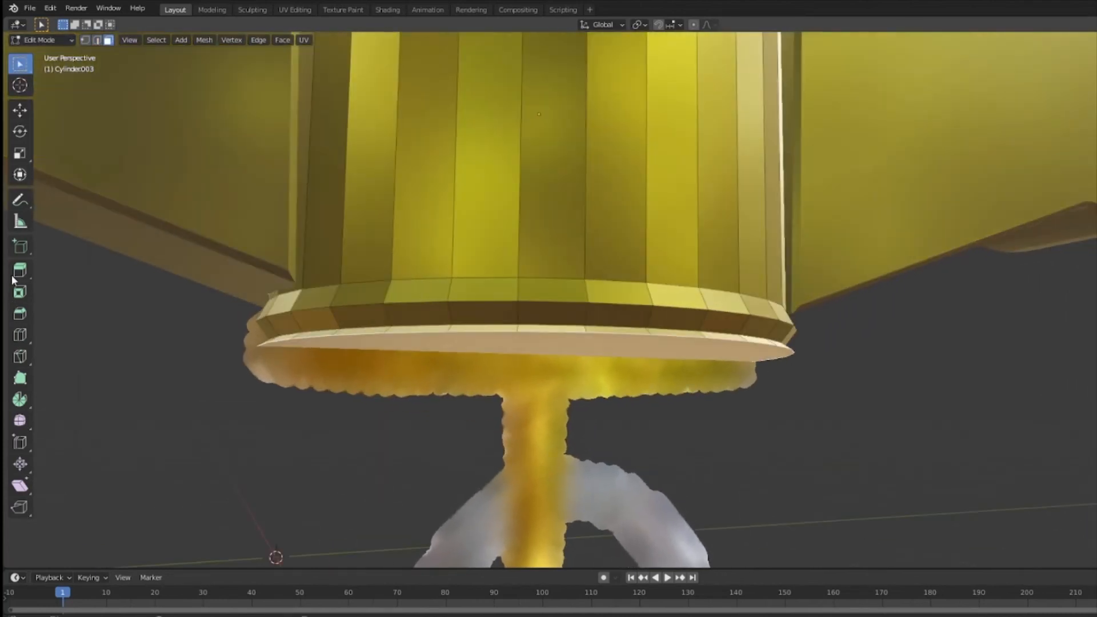
key(shift+space)
key(e)
drag(534, 401, 533, 431)
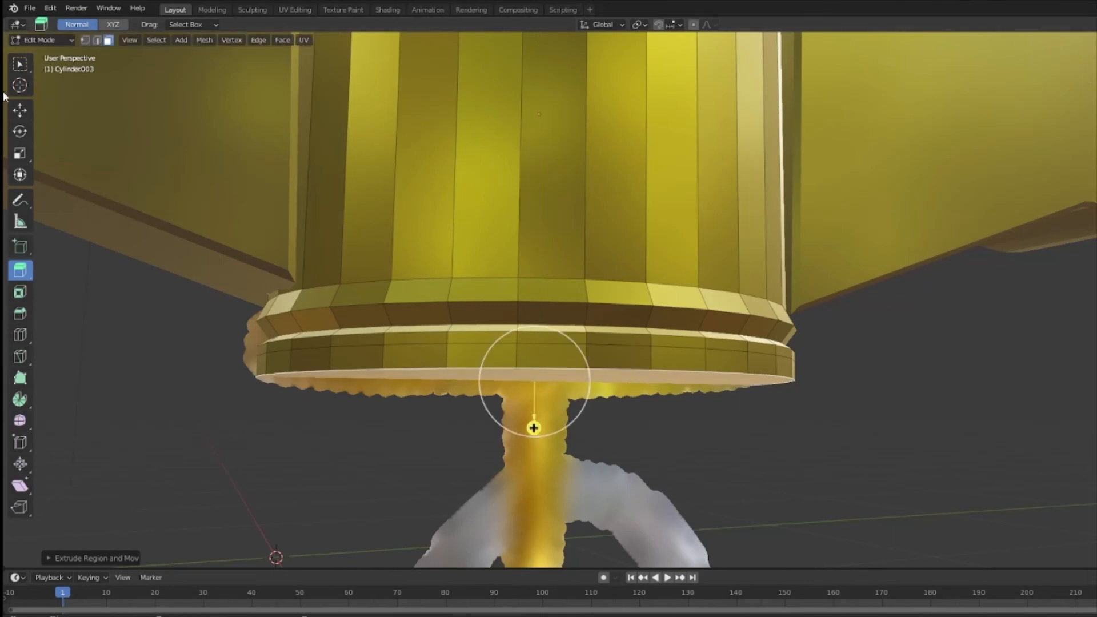
Select the horizontal edge loop in the middle of the new bottom band and scale it inward to form a groove.
click(19, 68)
click(348, 347)
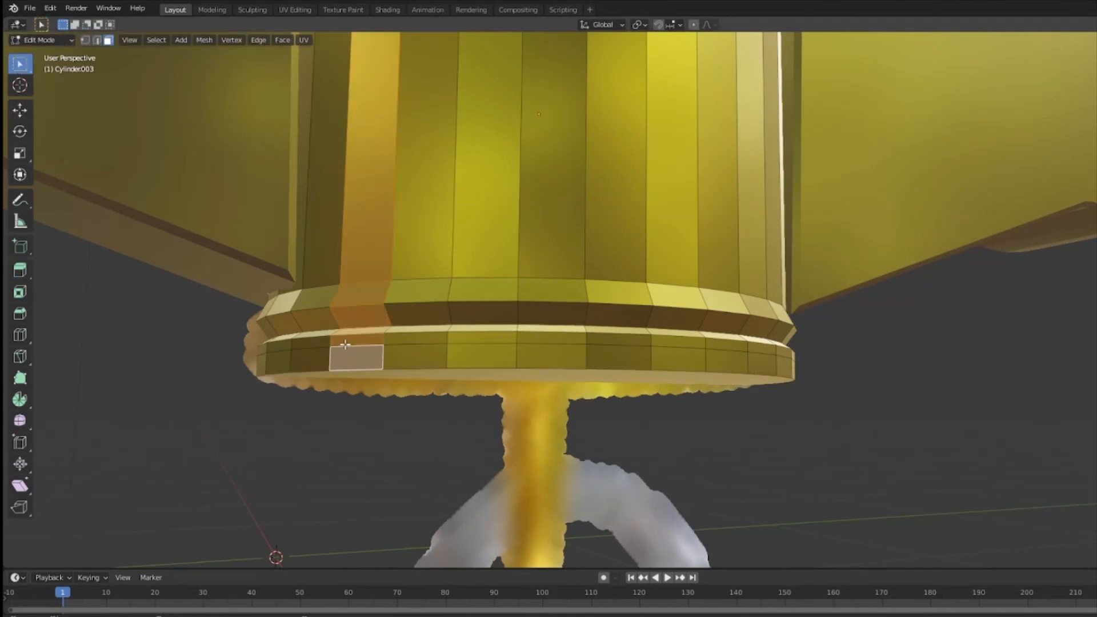
click(96, 40)
middle_drag(318, 347, 399, 376)
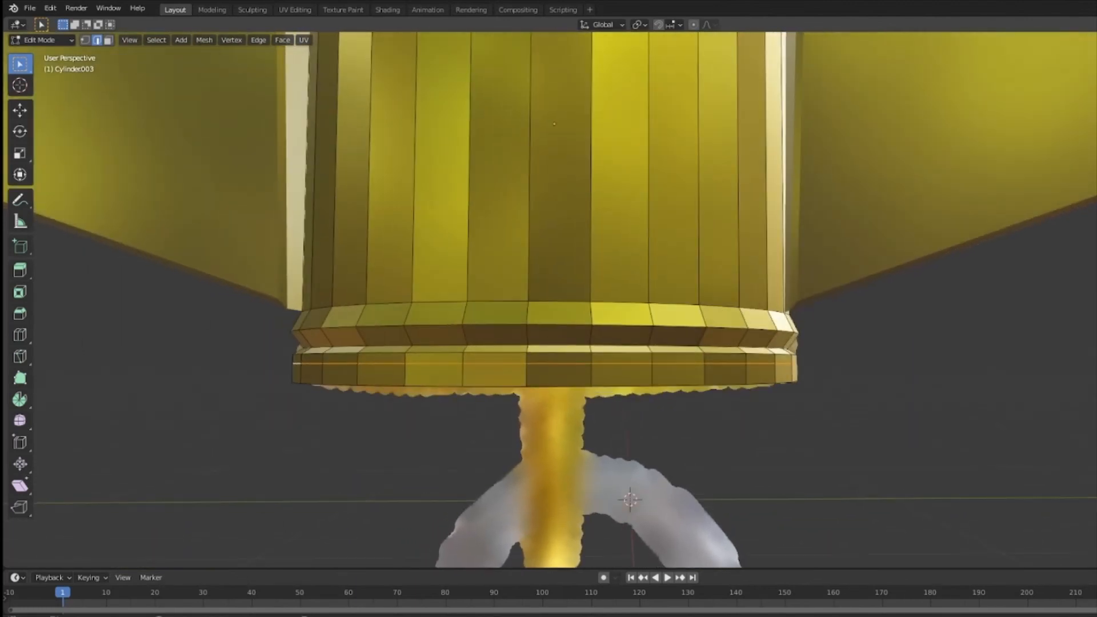
key(KP_3)
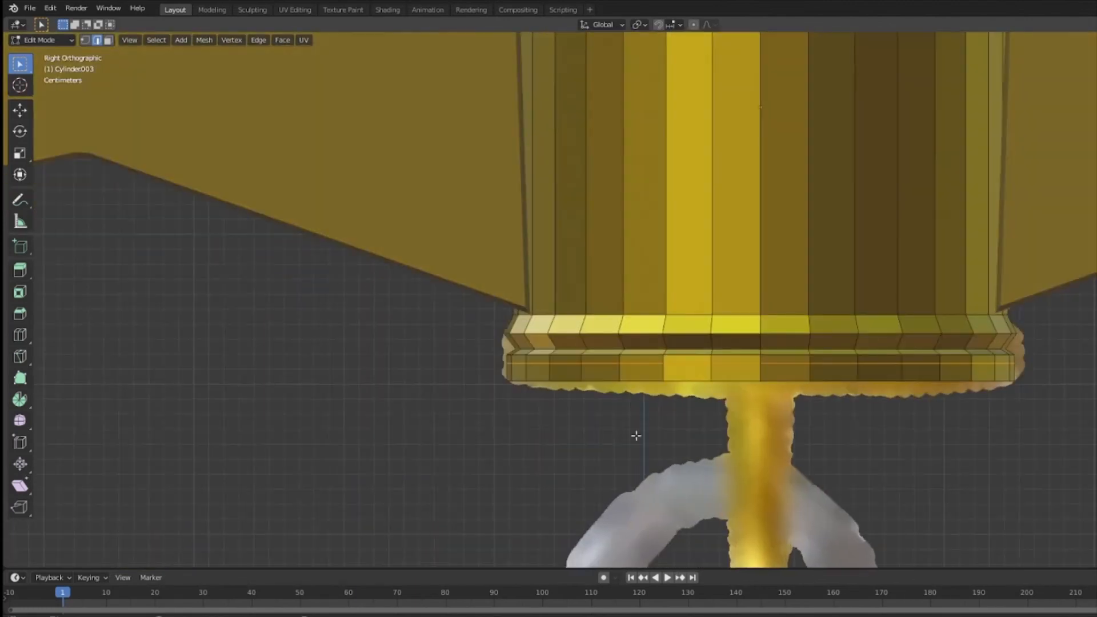
scroll(635, 436, up, 1)
click(20, 157)
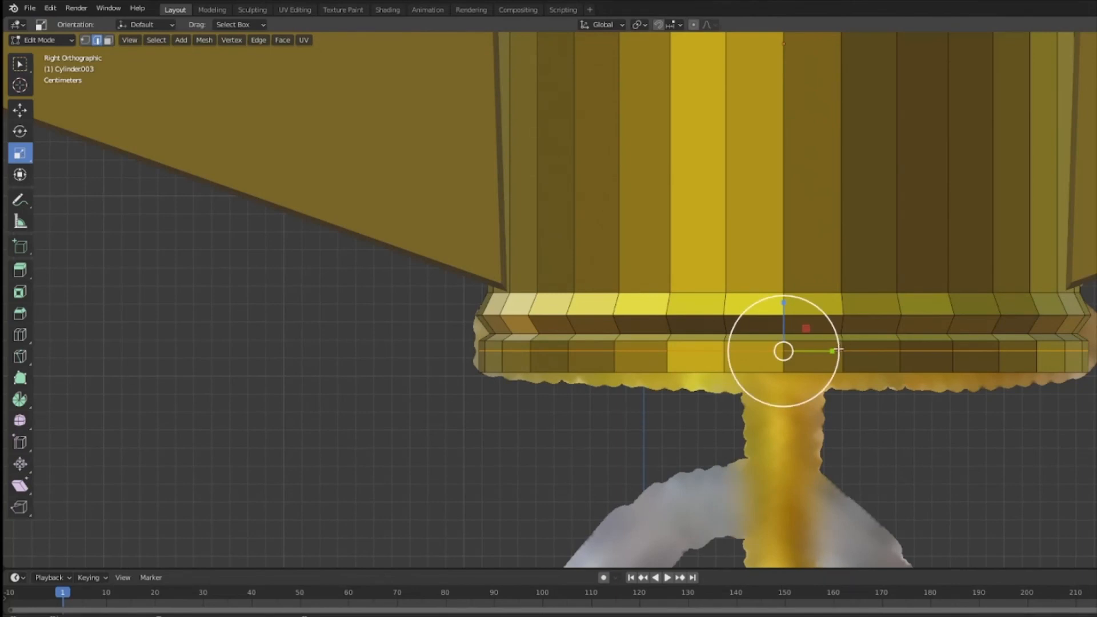
drag(838, 349, 838, 349)
Lower the flare's edge loop above the groove slightly along Z and raise the bottom rim's edge loop.
click(19, 110)
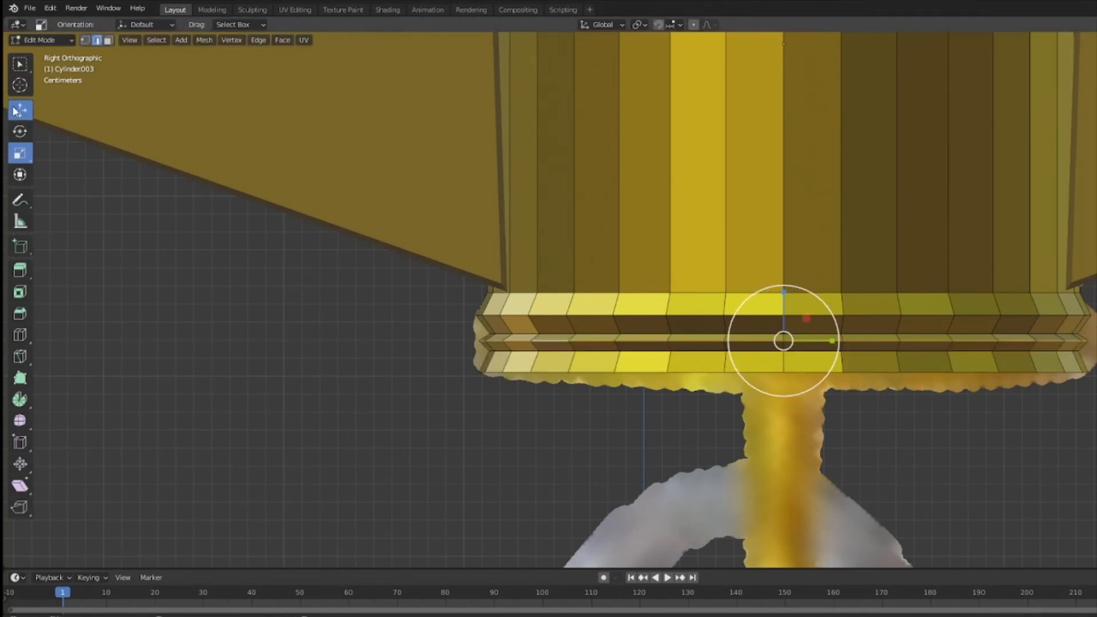
drag(784, 291, 783, 293)
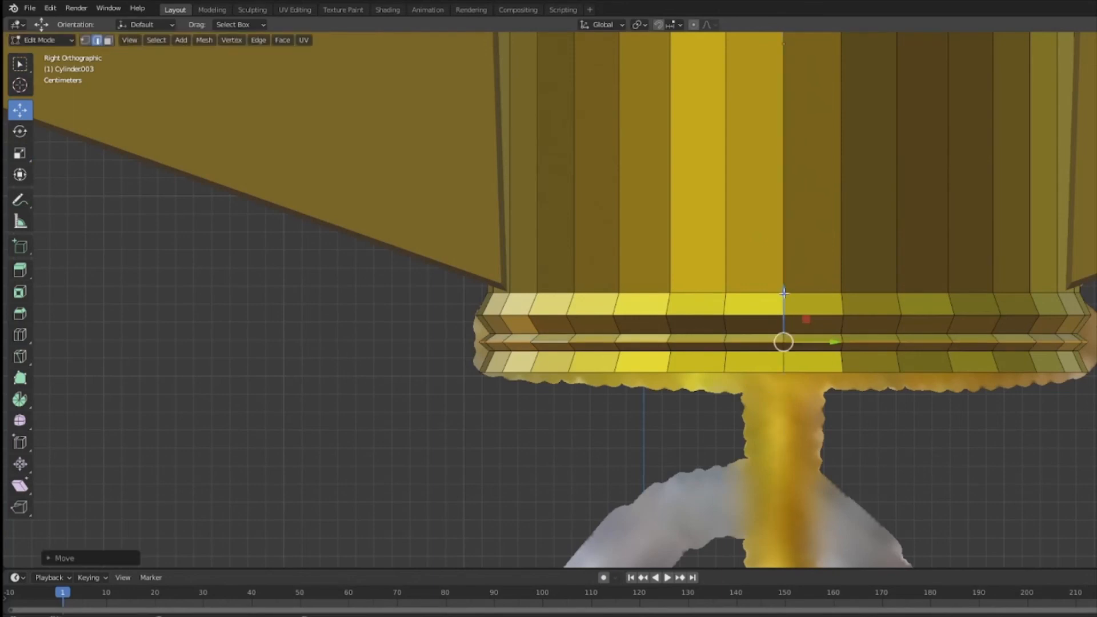
alt+click(660, 372)
drag(784, 329, 783, 320)
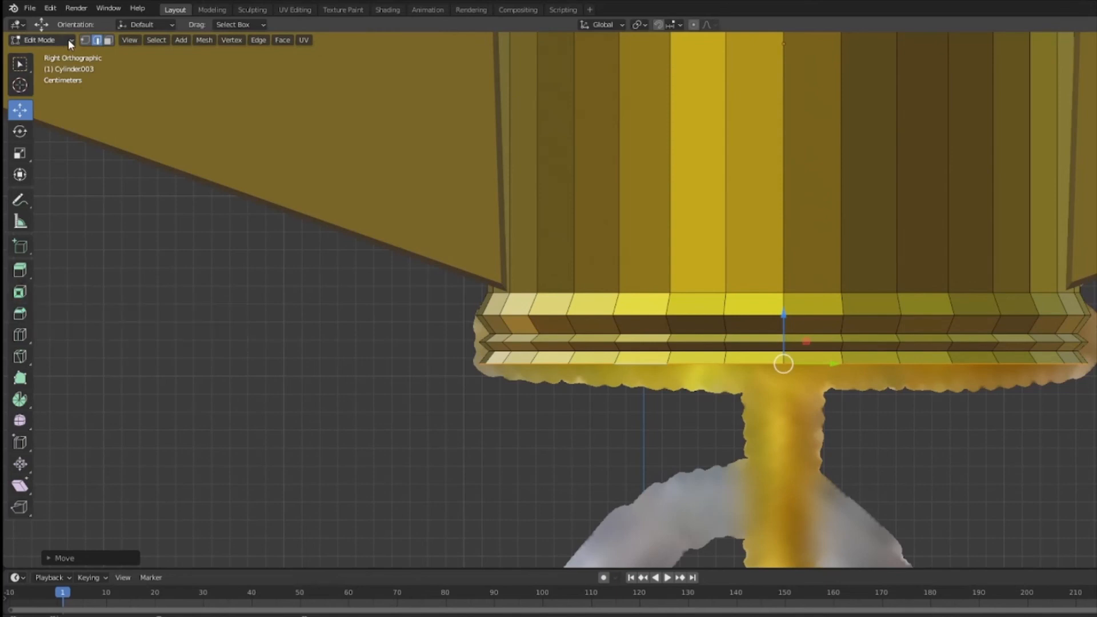
Extrude the collar's bottom face downward twice into two short bands below the groove.
click(108, 40)
middle_drag(334, 277, 492, 355)
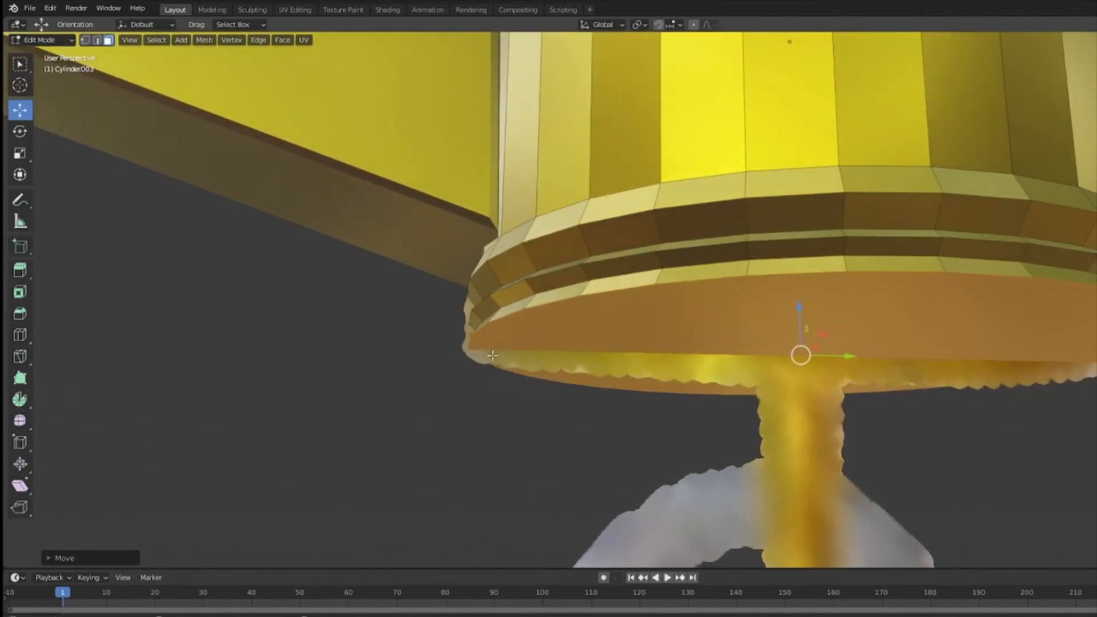
click(22, 272)
drag(802, 402, 909, 443)
middle_drag(908, 443, 974, 471)
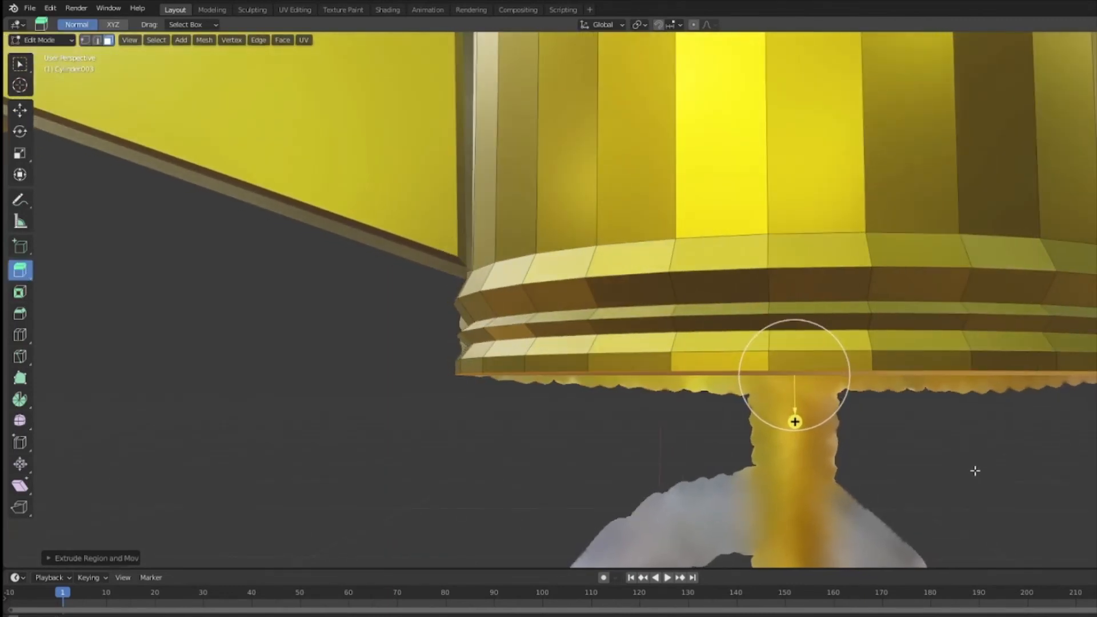
drag(794, 423, 795, 437)
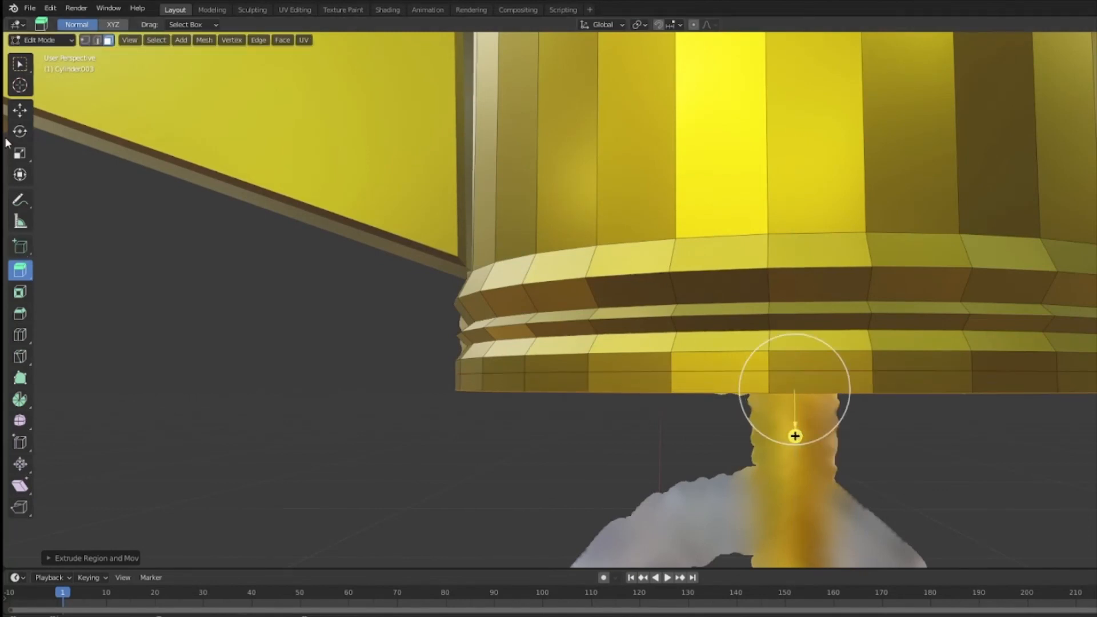
Scale the bottom face inward to roughly half the rim's width and adjust its height slightly along Z.
click(20, 153)
drag(822, 396, 824, 390)
middle_drag(823, 390, 821, 309)
drag(818, 314, 822, 333)
middle_drag(821, 333, 808, 393)
drag(770, 457, 770, 448)
middle_drag(772, 447, 736, 530)
key(w)
drag(548, 360, 548, 365)
middle_drag(597, 385, 729, 251)
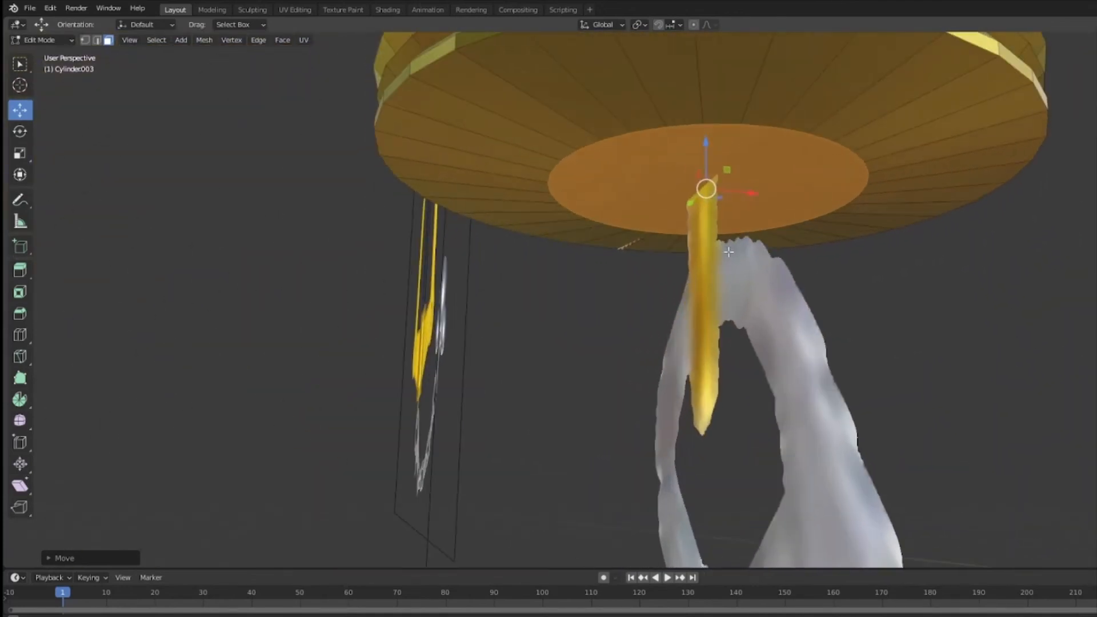
Extrude the smaller circular bottom face slightly downward.
click(17, 274)
drag(705, 234, 705, 243)
scroll(700, 251, down, 4)
middle_drag(697, 297, 558, 347)
scroll(558, 347, up, 2)
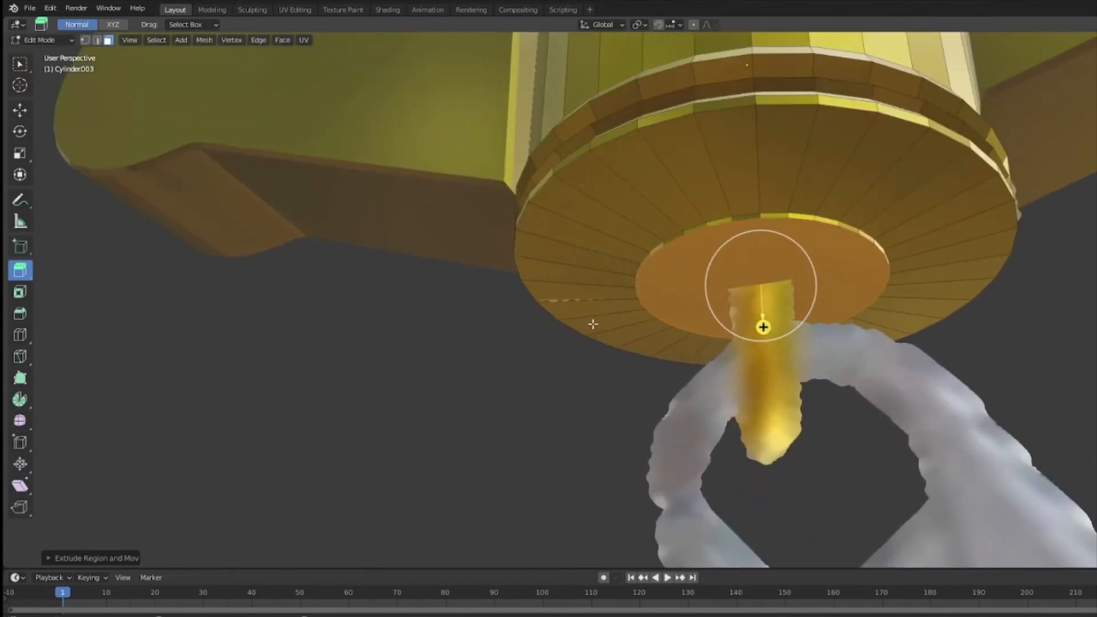
Scale the extruded circular face down to match the width of the reference pin.
click(20, 153)
middle_drag(558, 303, 756, 313)
drag(724, 307, 750, 303)
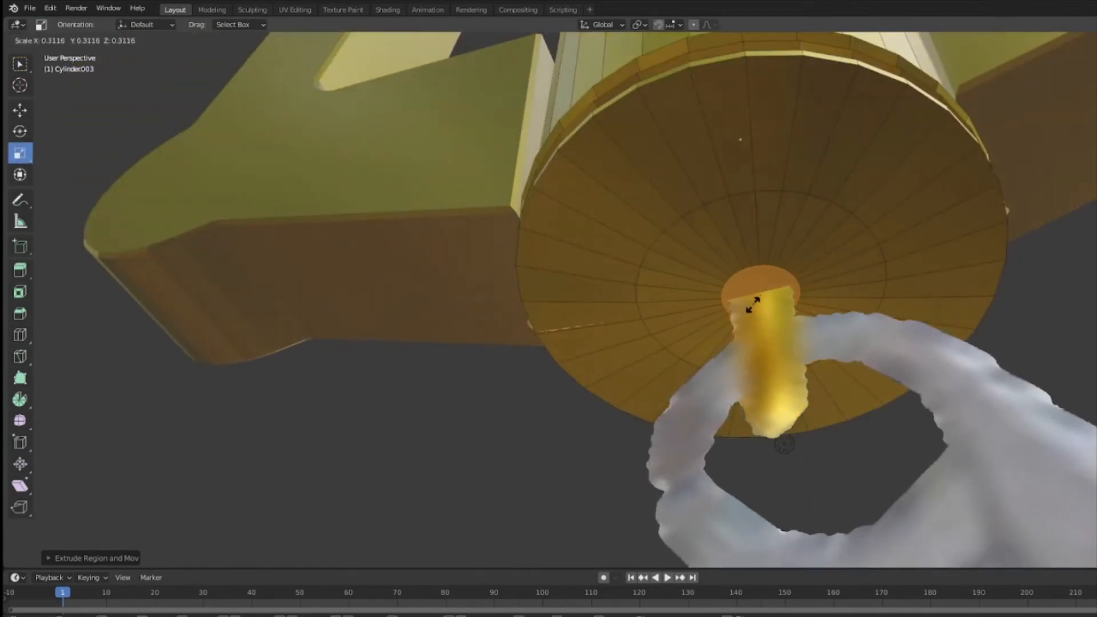
drag(757, 304, 757, 304)
middle_drag(757, 304, 714, 231)
drag(707, 257, 704, 246)
middle_drag(705, 247, 880, 388)
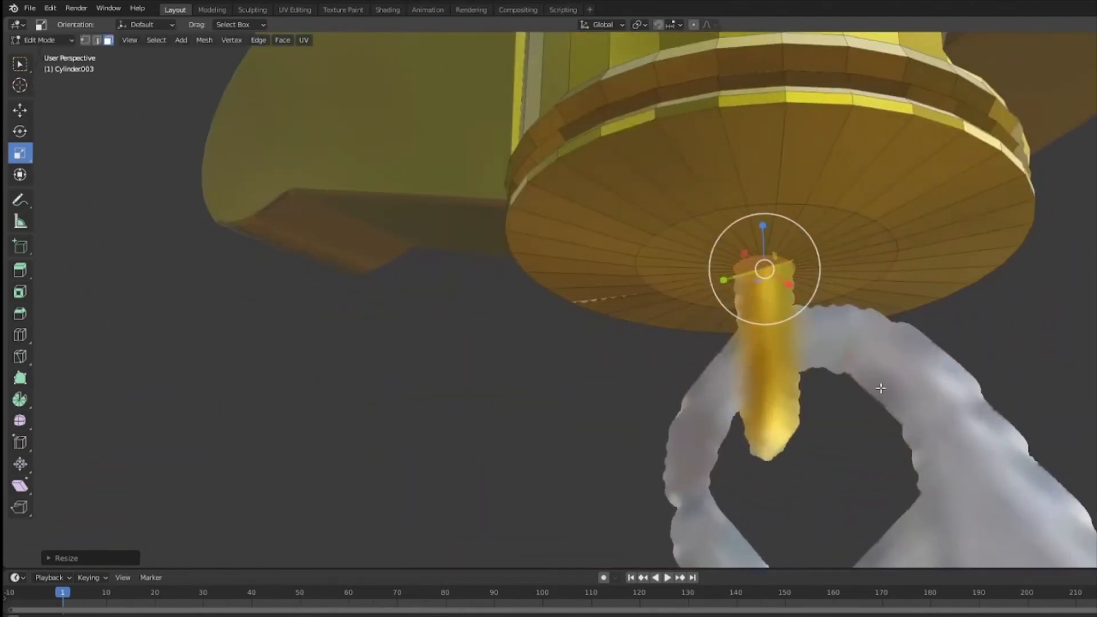
Extrude the small face about 0.13 m downward into a pin reaching through the chain ring.
click(15, 277)
drag(766, 310, 755, 496)
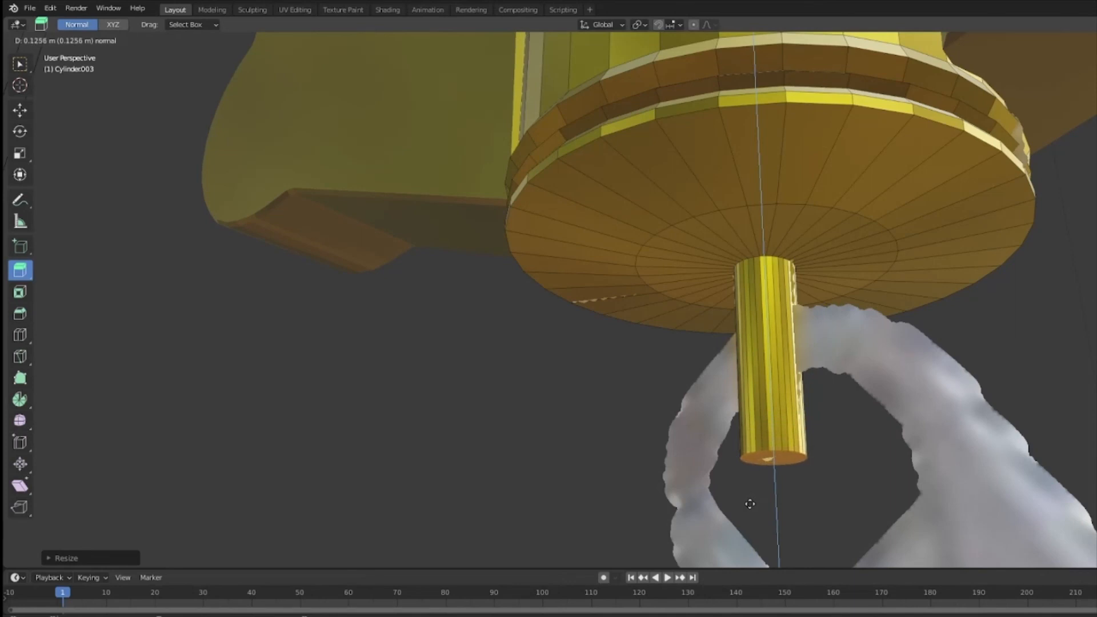
drag(747, 506, 747, 506)
middle_drag(622, 426, 739, 453)
middle_drag(834, 425, 788, 366)
Select the edge loop around the pin's bottom end in edge selection and bevel it with one segment.
click(40, 40)
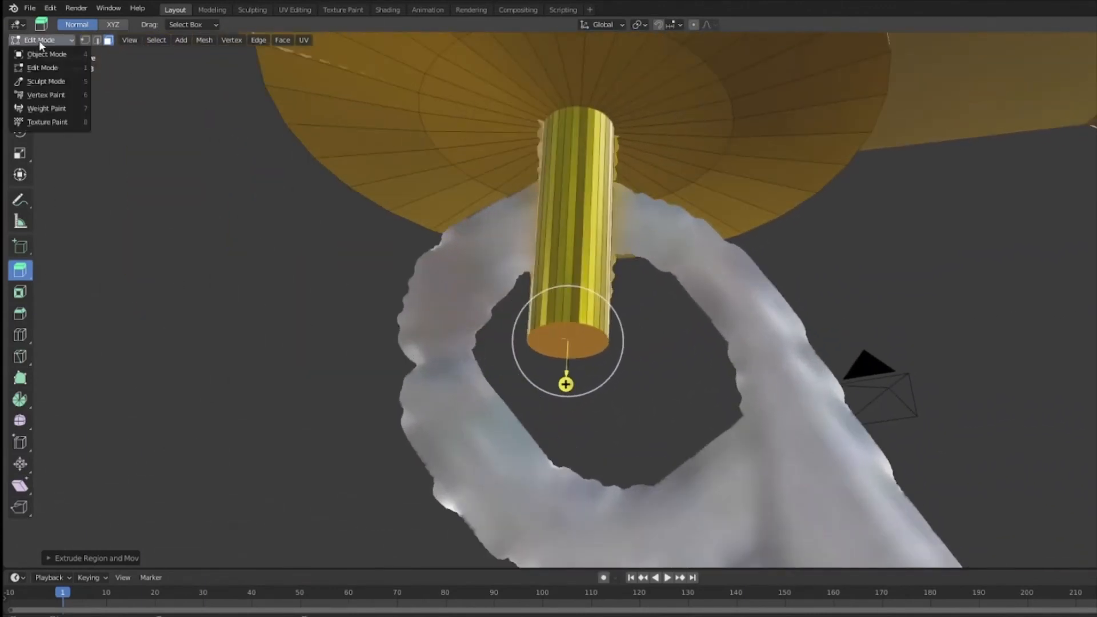
click(96, 40)
click(286, 180)
middle_drag(286, 181, 326, 191)
alt+click(598, 336)
click(20, 313)
drag(554, 396, 551, 424)
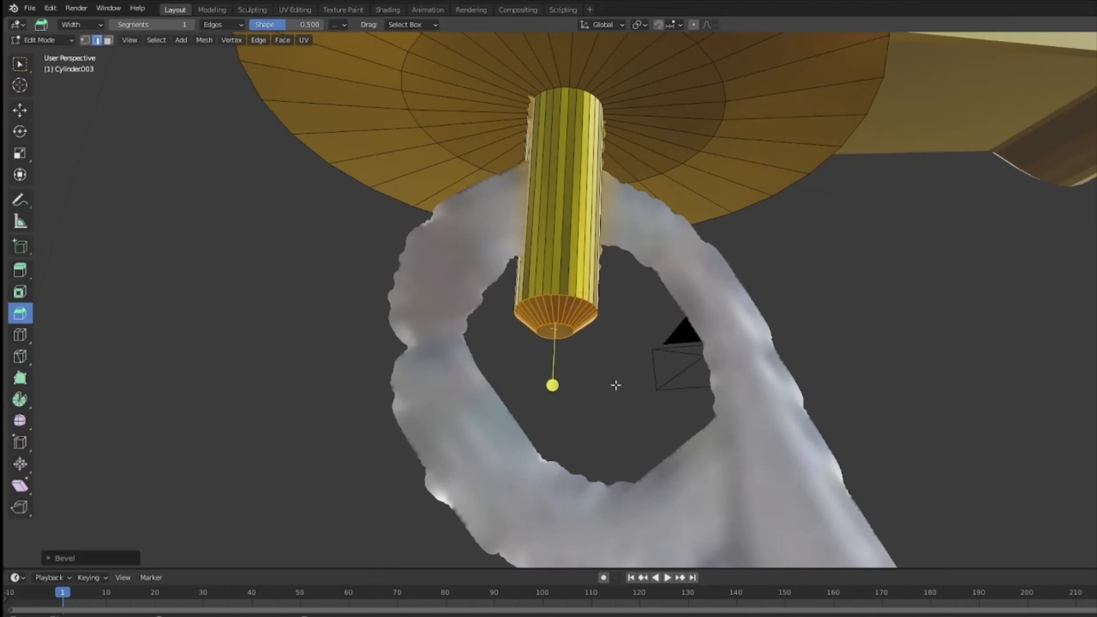
Bevel the inner and upper edge loops of the pin's chamfer to round off its tip.
click(582, 351)
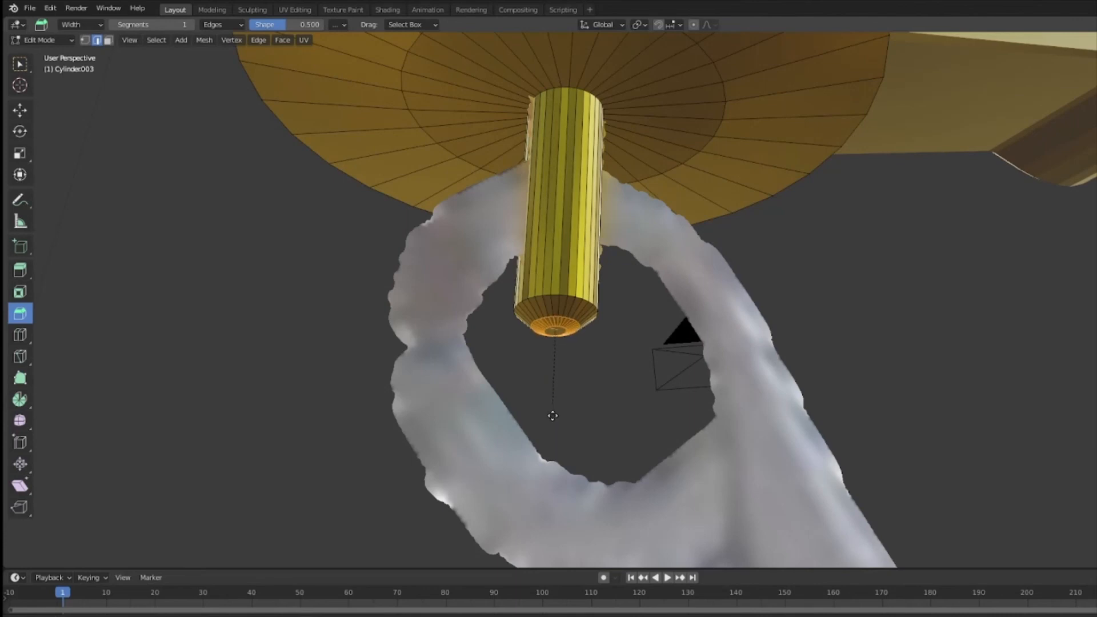
drag(553, 418, 552, 418)
middle_drag(575, 413, 549, 471)
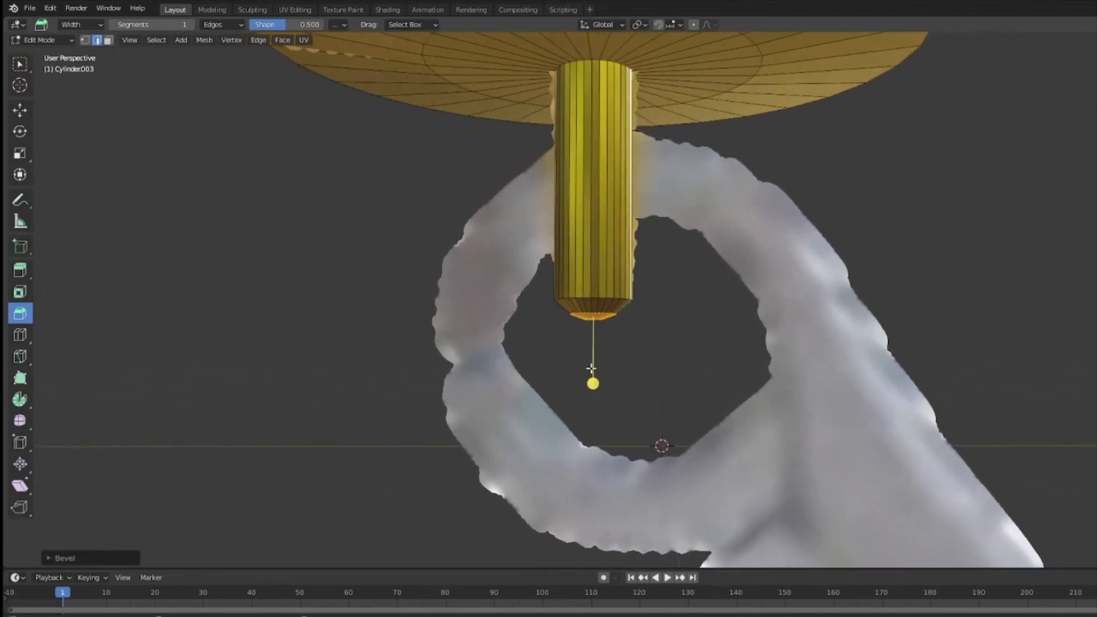
click(593, 296)
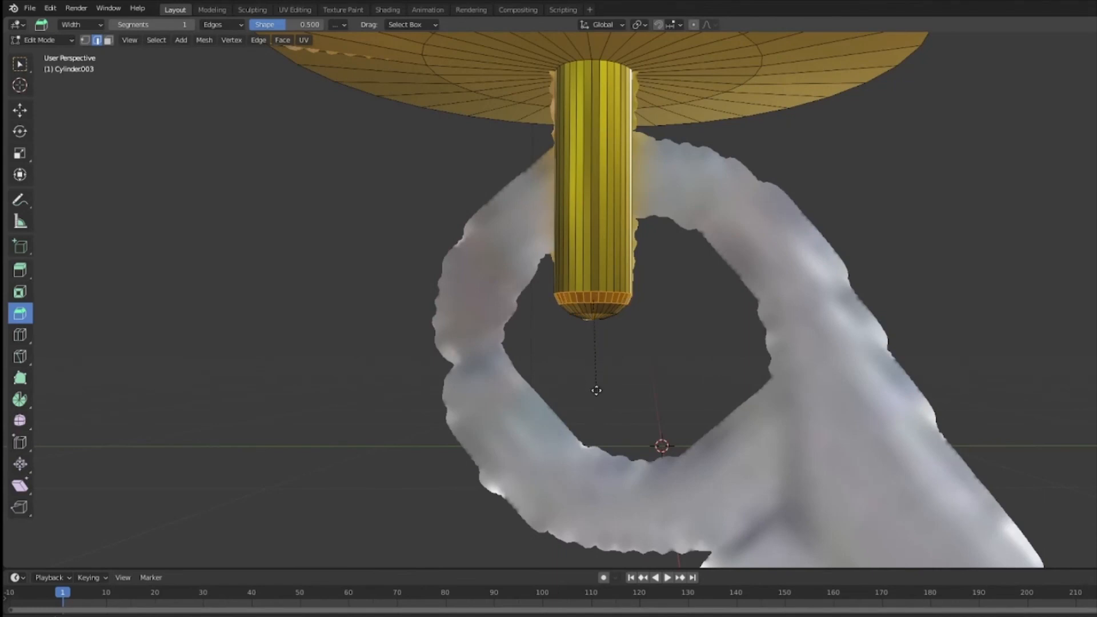
middle_drag(360, 331, 456, 347)
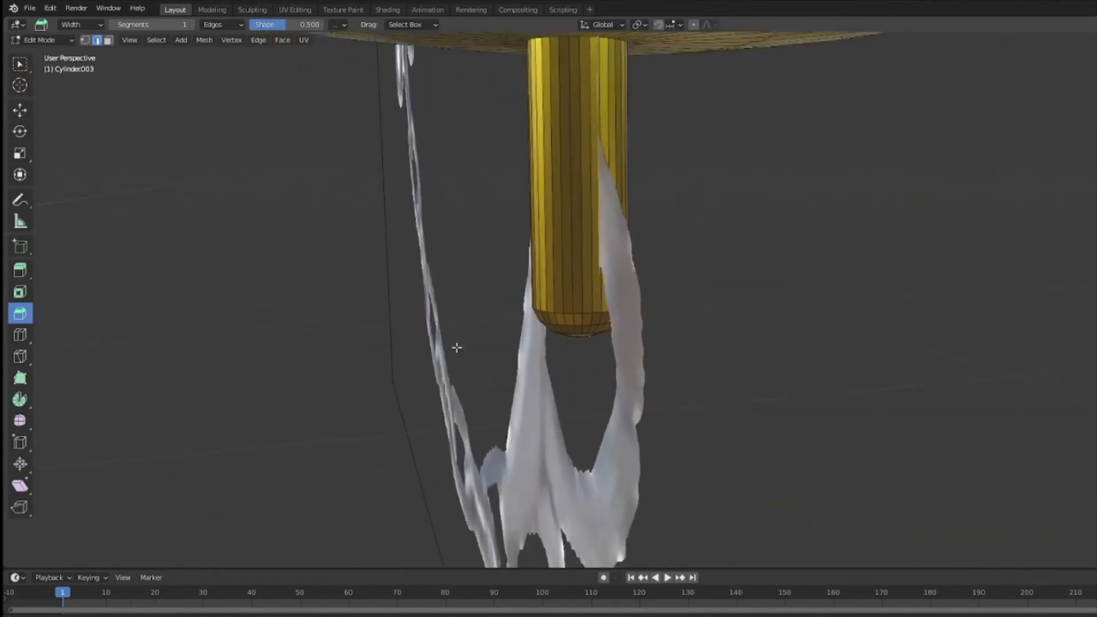
Add horizontal loop cuts around the main body of the lower gold collar.
scroll(457, 347, down, 6)
middle_drag(409, 206, 628, 436)
scroll(566, 227, down, 2)
scroll(566, 227, down, 3)
scroll(630, 474, up, 1)
click(20, 335)
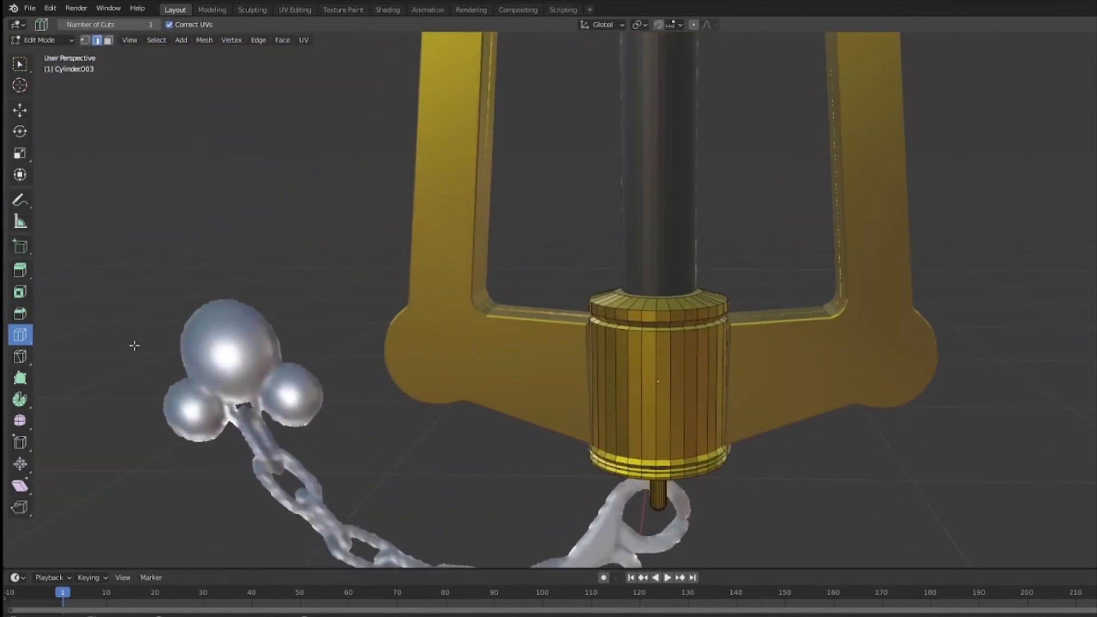
click(626, 391)
middle_drag(824, 426, 828, 394)
click(665, 372)
middle_drag(894, 356, 714, 309)
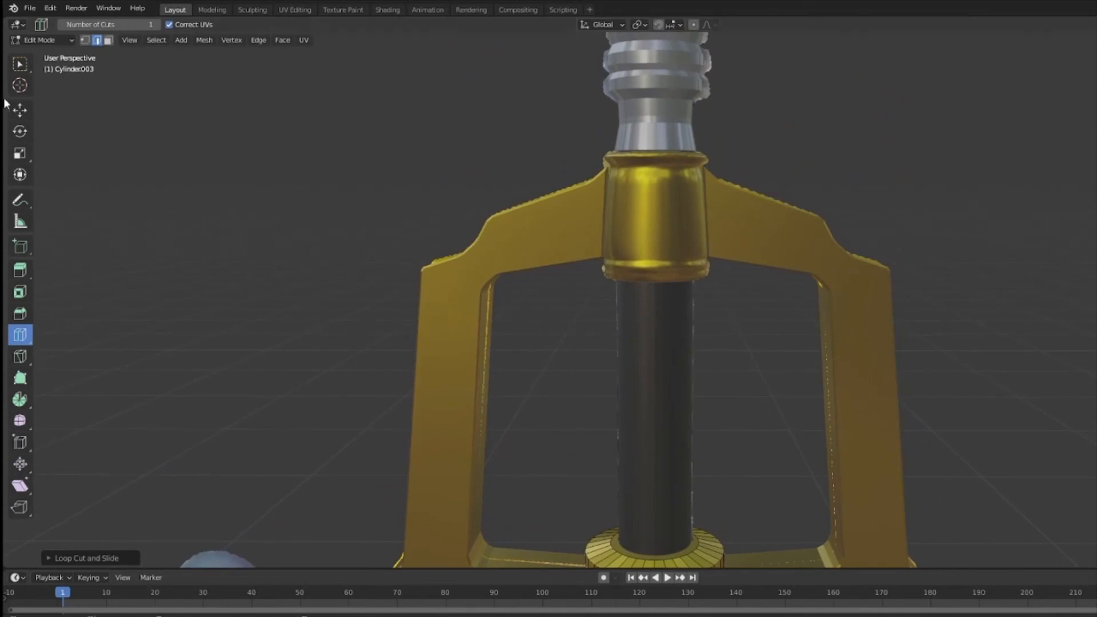
key(w)
Leave editing the collar, select the gold guard frame beside it and switch that object to Edit Mode.
middle_drag(382, 318, 490, 365)
shift+middle_drag(556, 400, 641, 147)
middle_drag(788, 299, 963, 383)
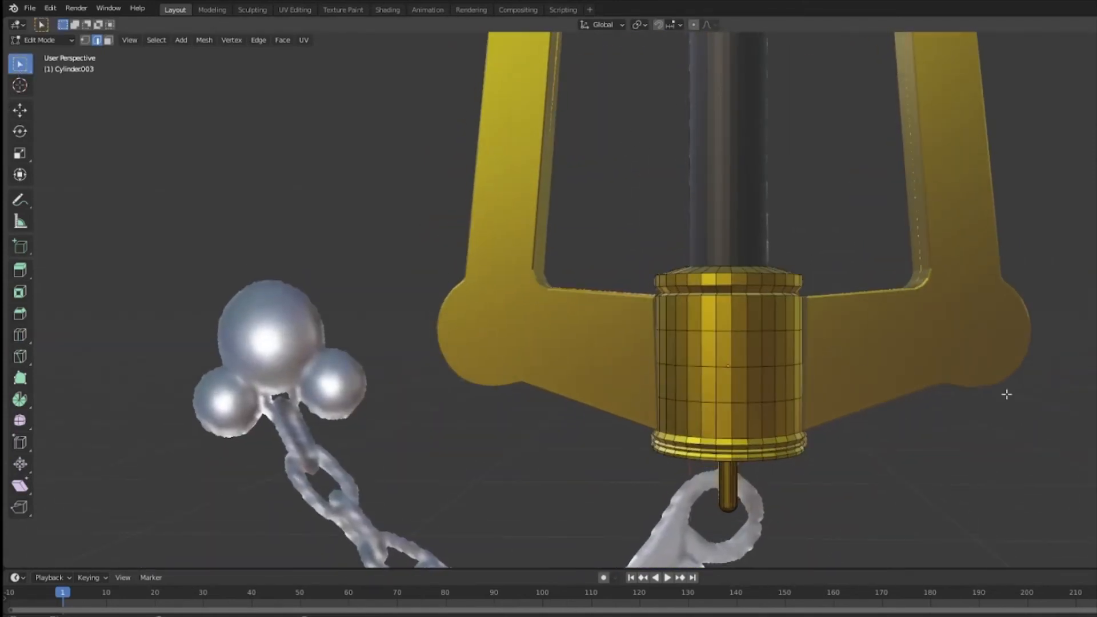
shift+middle_drag(946, 452, 813, 388)
click(41, 39)
click(43, 53)
middle_drag(497, 272, 541, 276)
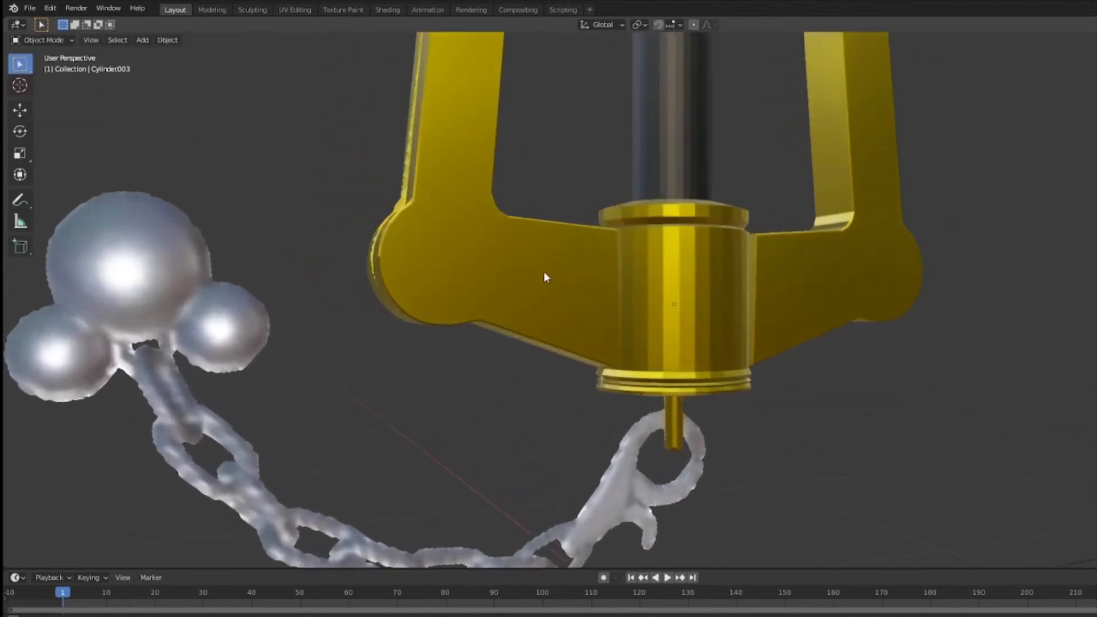
click(544, 278)
key(KP_Decimal)
click(66, 38)
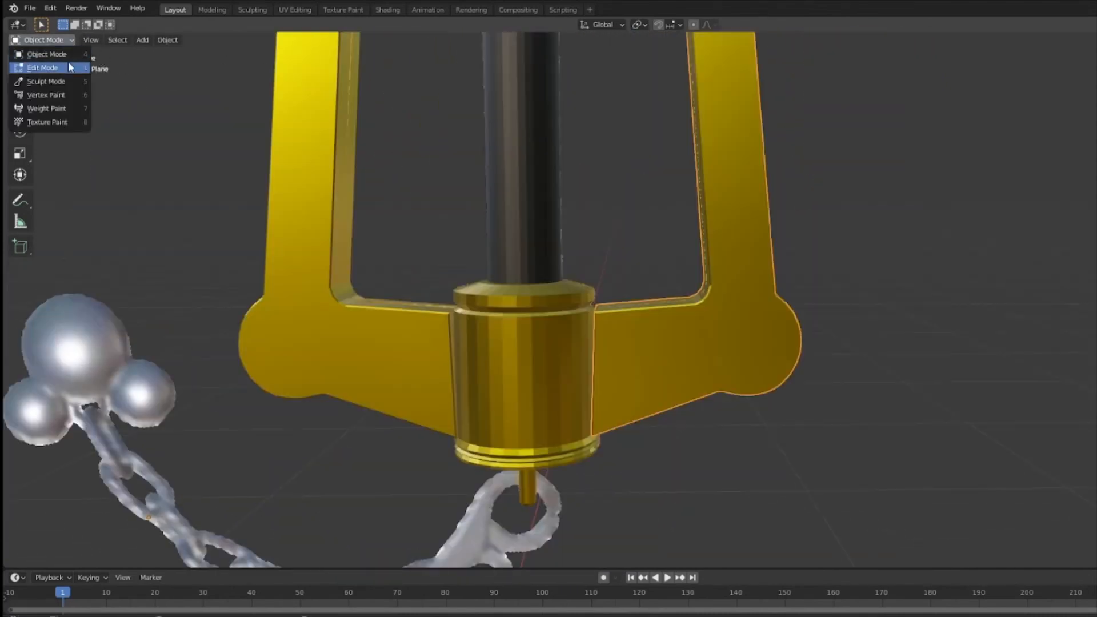
click(43, 68)
Return to Object Mode, add the guard's other half to the selection and edit both halves in vertex selection.
middle_drag(937, 190, 607, 269)
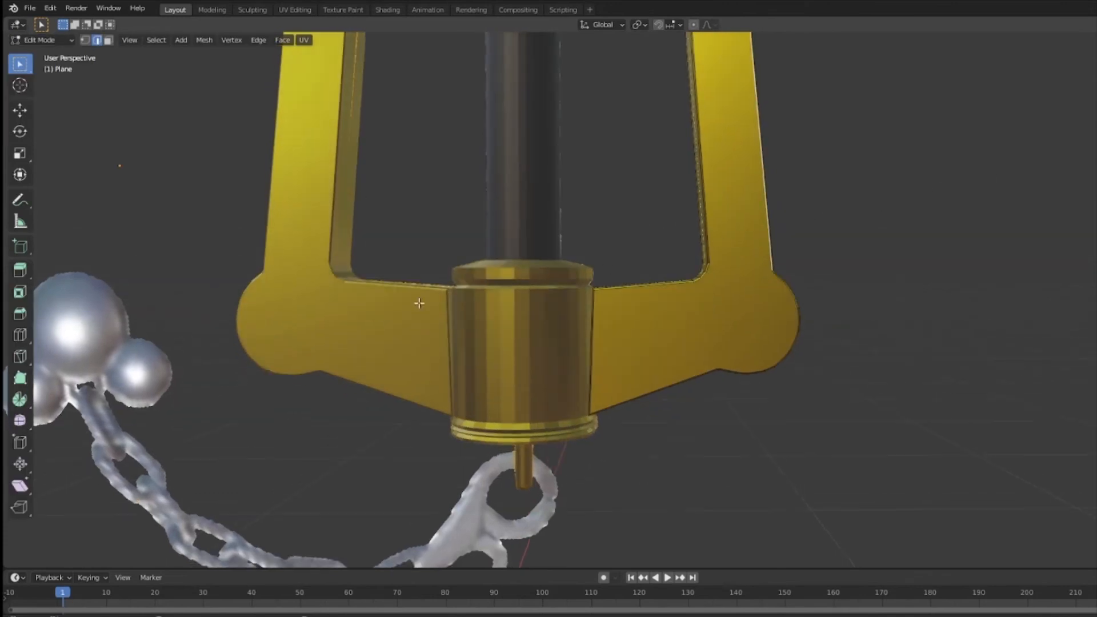
click(56, 43)
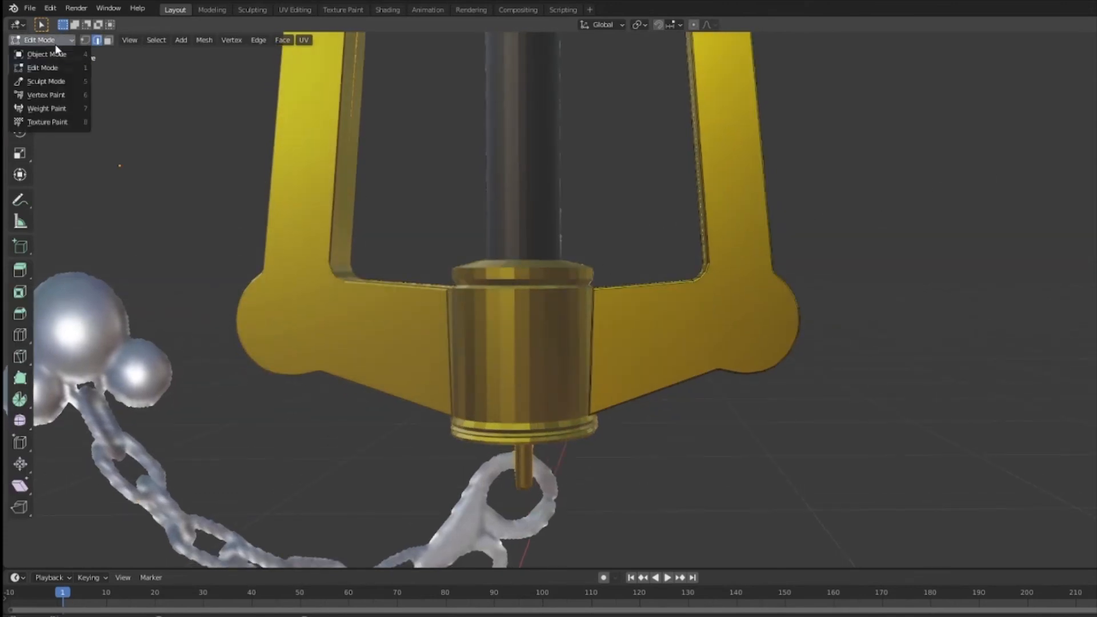
click(45, 55)
click(727, 353)
click(43, 40)
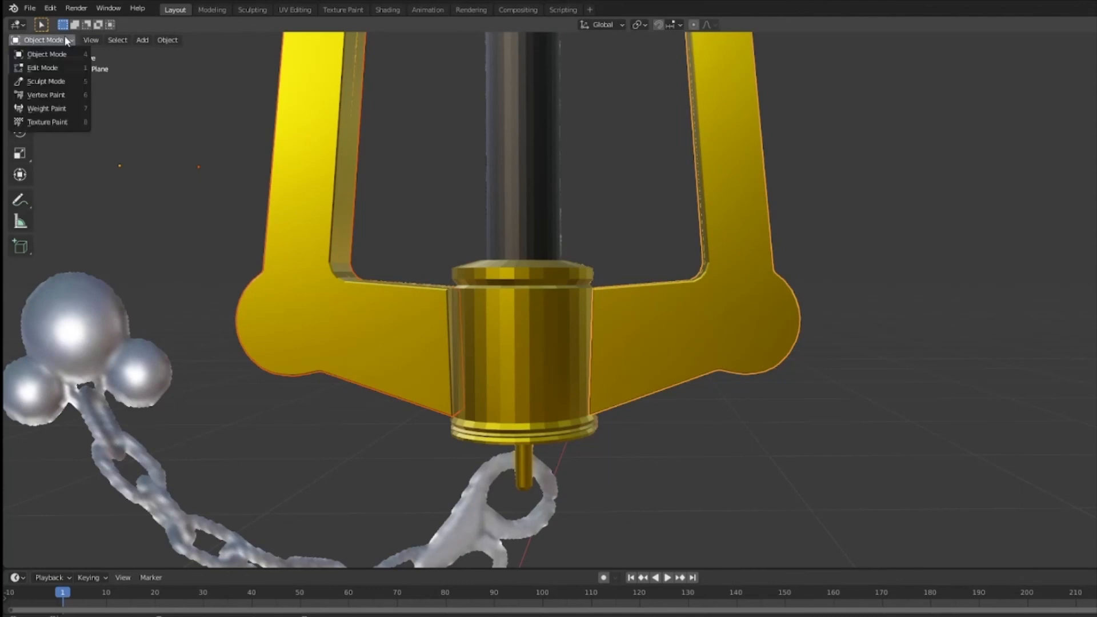
click(43, 66)
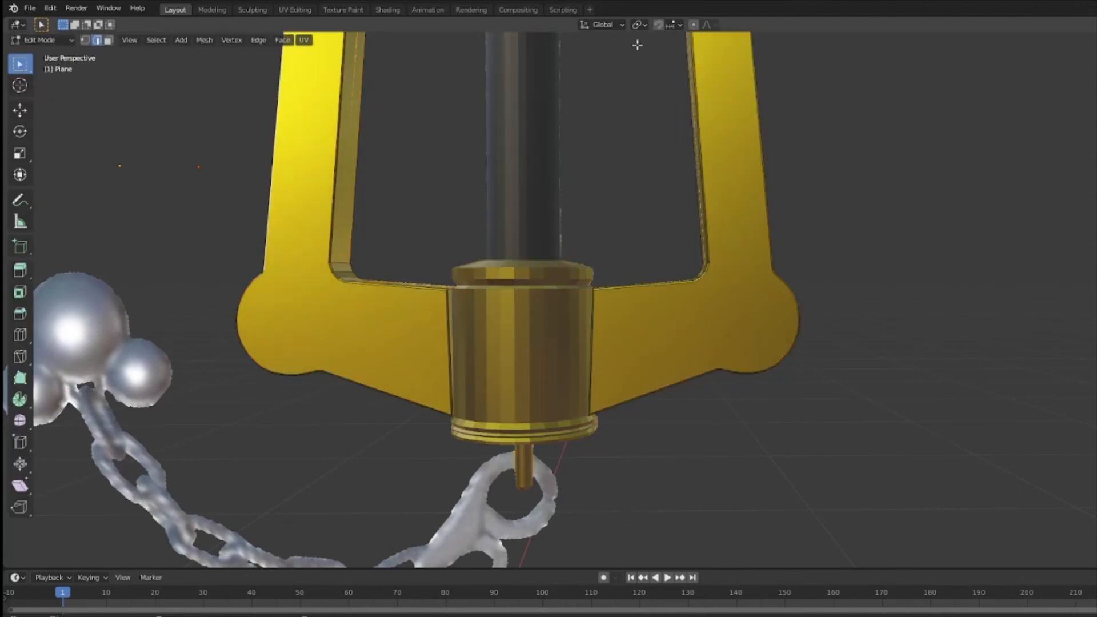
click(84, 41)
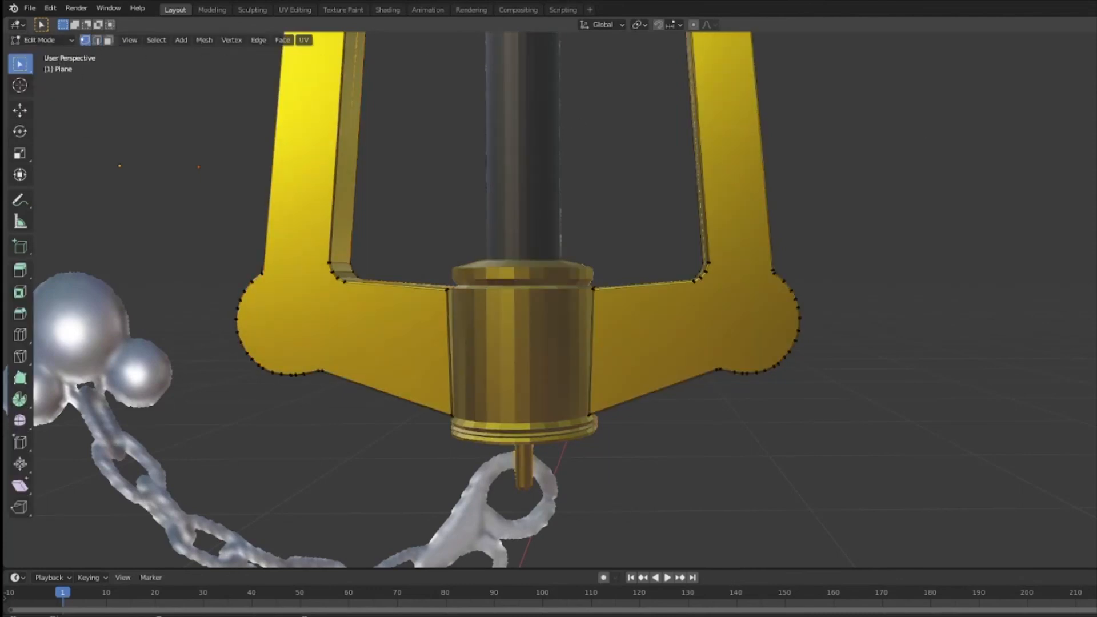
Select the upper inner-end vertices of both guard halves at the lower collar and try scaling them uniformly inward.
middle_drag(862, 166, 663, 229)
drag(641, 240, 455, 303)
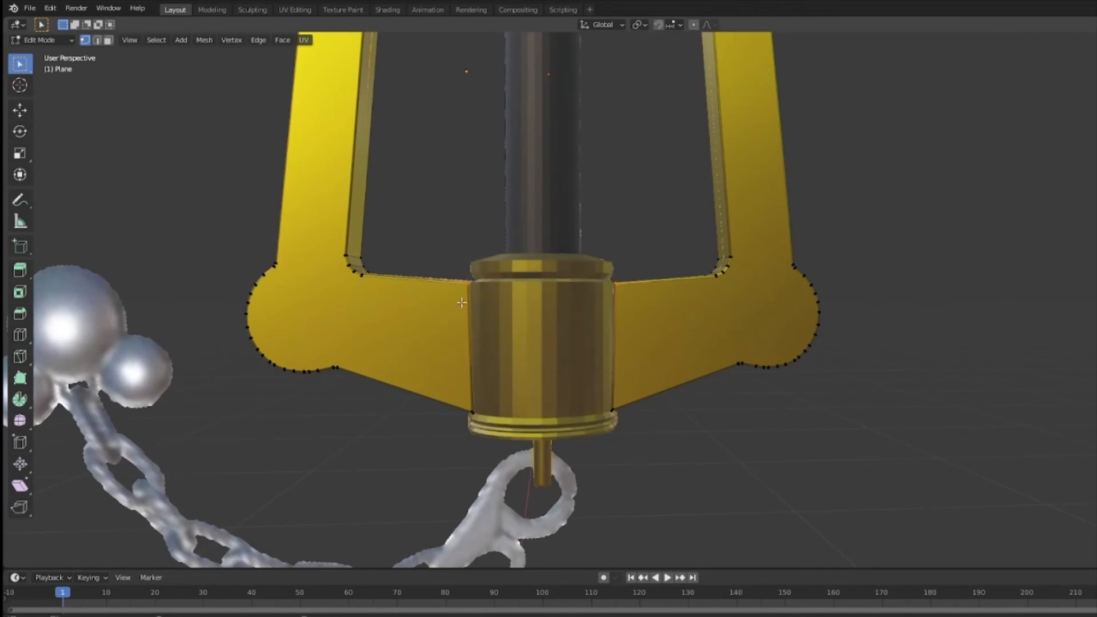
middle_drag(501, 315, 496, 333)
middle_drag(320, 313, 340, 301)
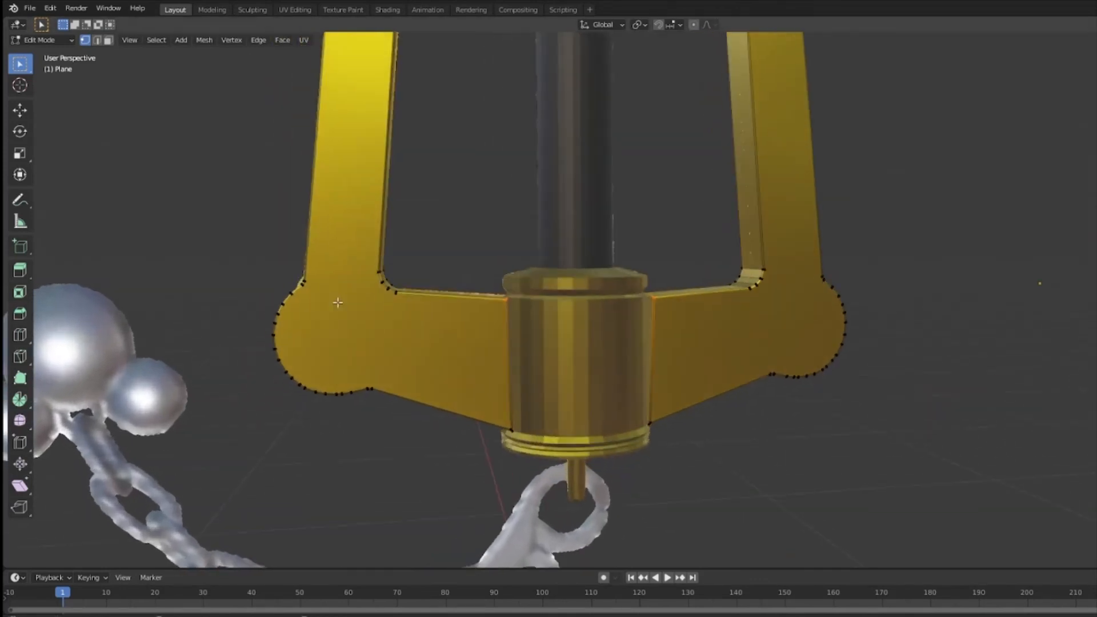
scroll(345, 290, up, 3)
middle_drag(474, 304, 472, 349)
scroll(490, 339, down, 1)
click(20, 153)
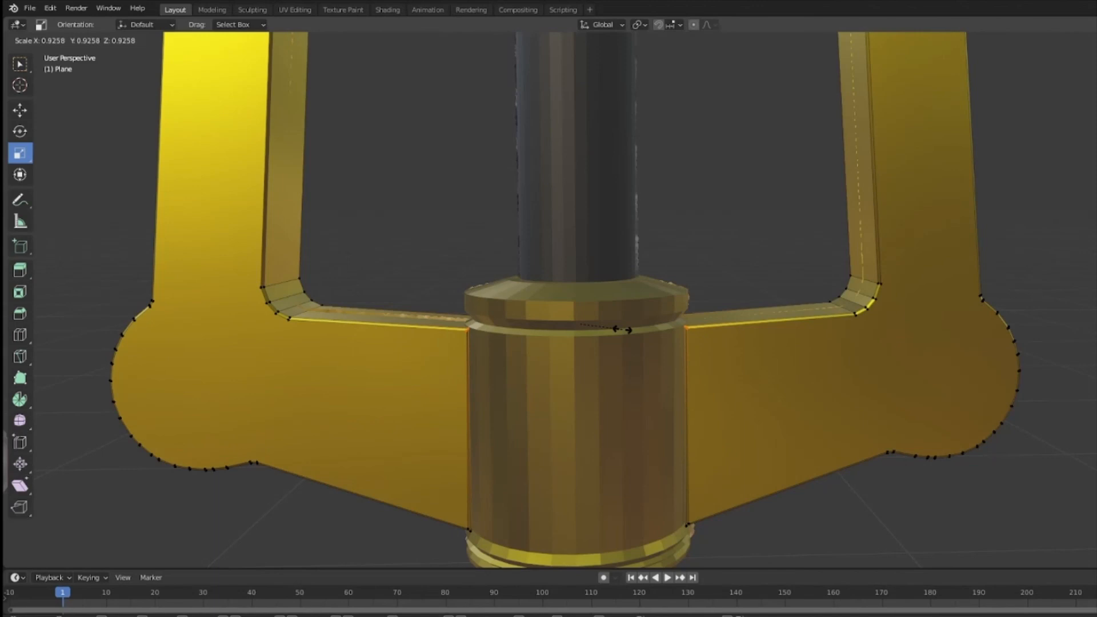
click(620, 329)
Undo the uniform scaling and the wider selection at the guard's inner ends, keeping only the upper inner-end vertices selected.
middle_drag(734, 394, 717, 299)
drag(722, 174, 413, 498)
middle_drag(462, 463, 481, 474)
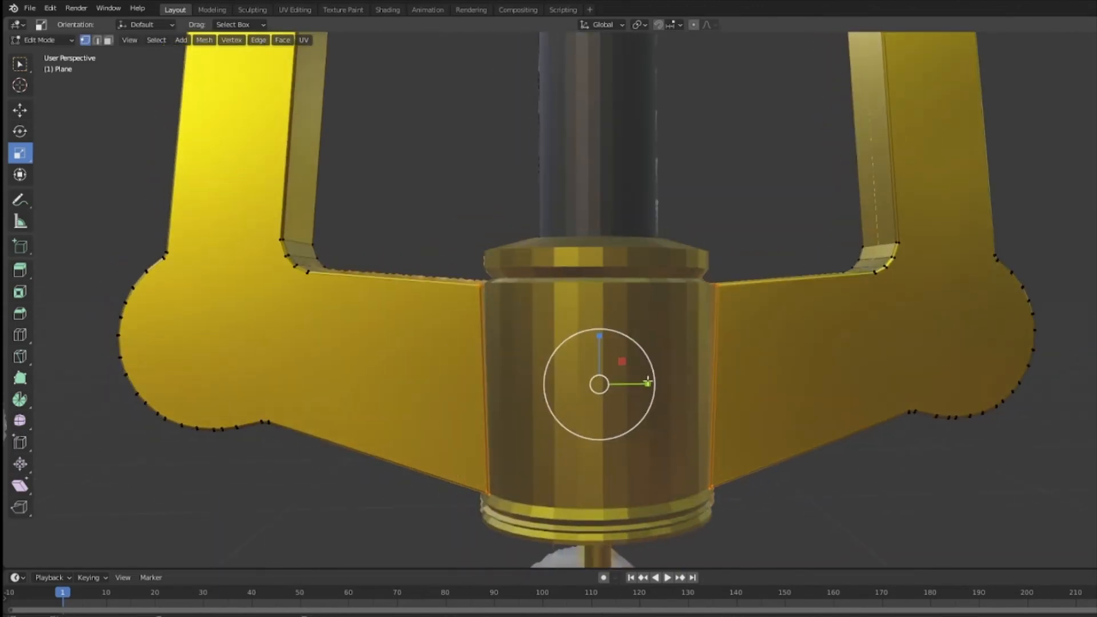
key(ctrl+z)
key(ctrl+z)
key(ctrl+z)
key(ctrl+z)
key(ctrl+z)
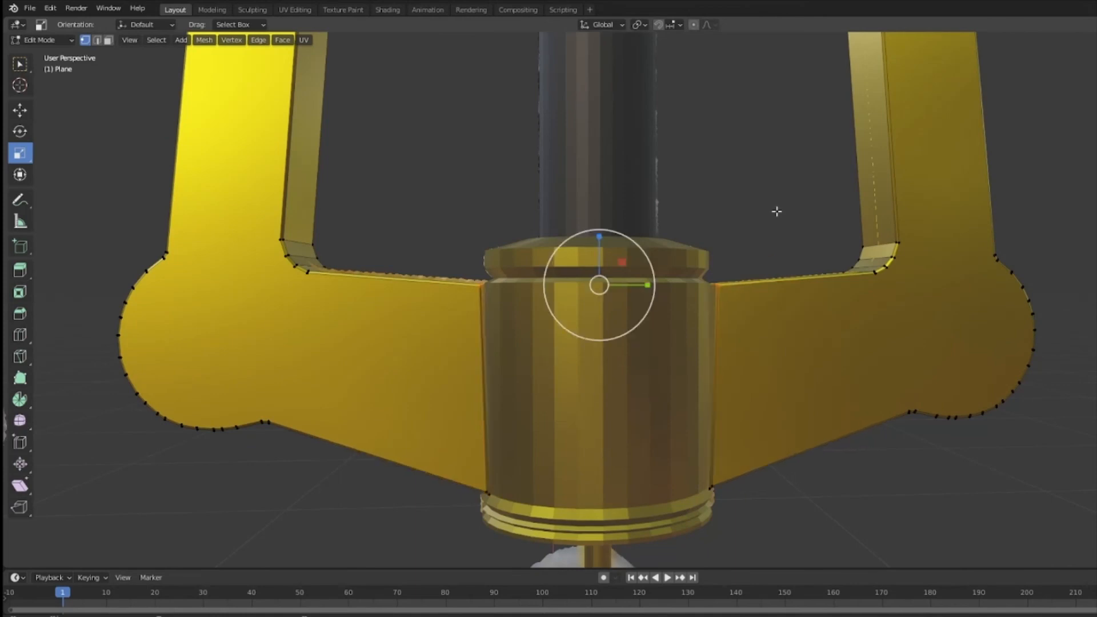
Scale the guard's upper inner-end vertices inward along Y, followed by all inner-end vertices, to fit both halves against the lower collar.
drag(645, 285, 639, 286)
middle_drag(752, 313, 753, 304)
drag(791, 200, 458, 502)
middle_drag(582, 461, 577, 463)
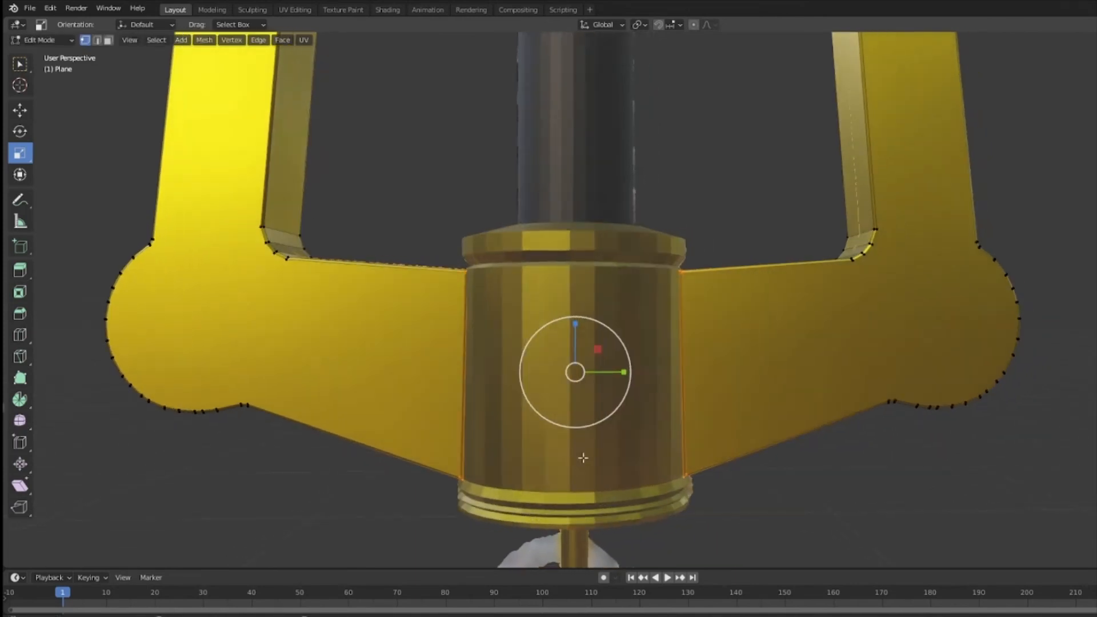
drag(623, 372, 623, 373)
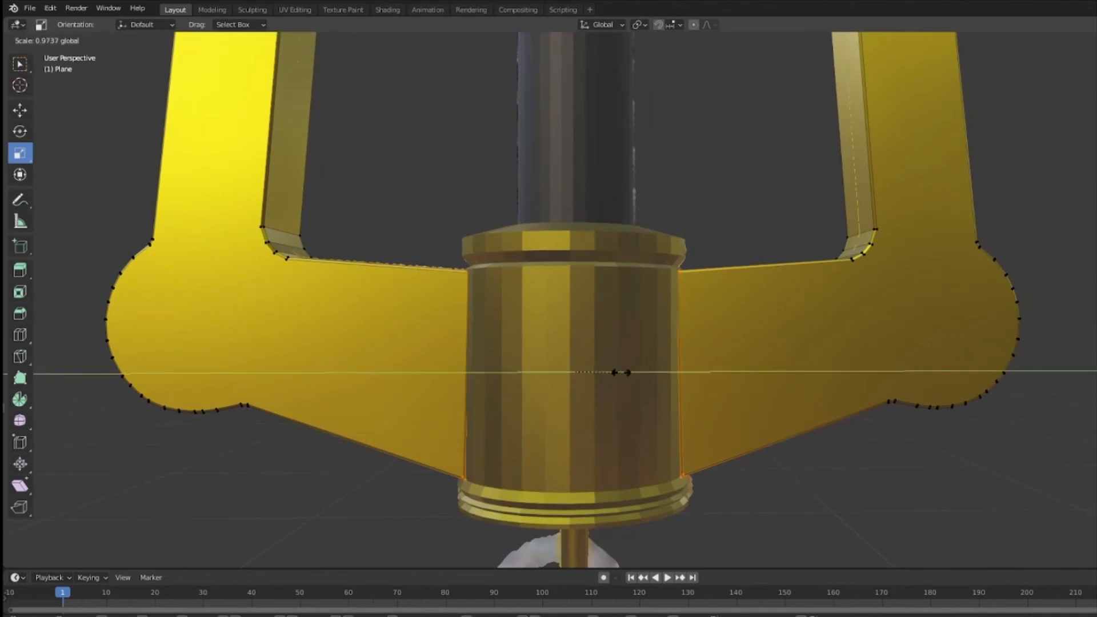
drag(619, 372, 620, 372)
middle_drag(718, 419, 741, 414)
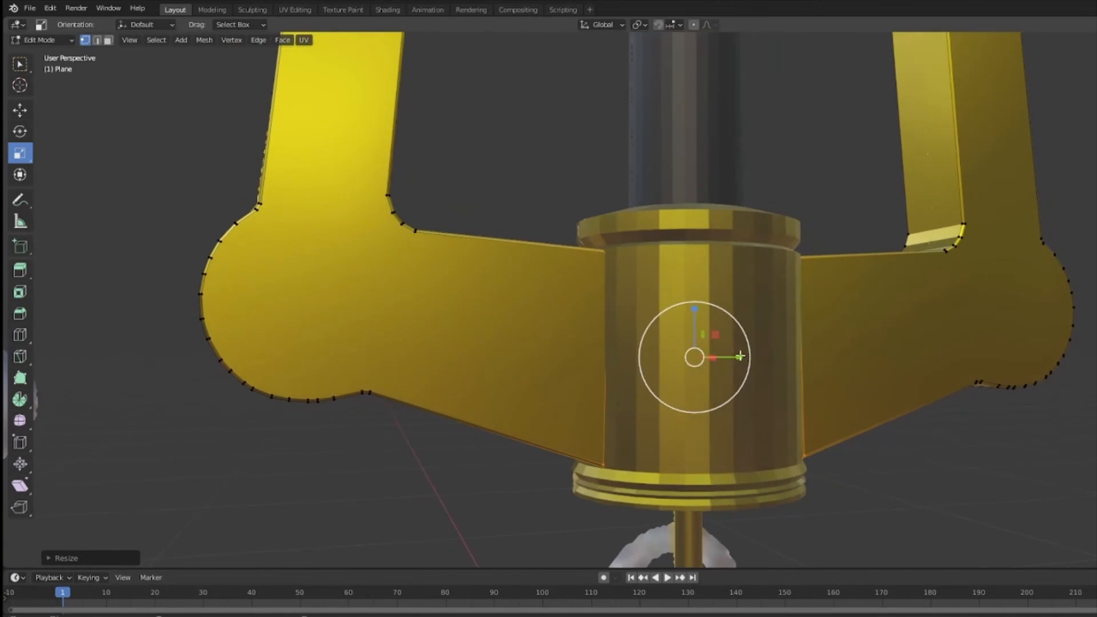
drag(741, 356, 736, 355)
middle_drag(735, 355, 712, 371)
scroll(649, 406, down, 3)
click(680, 406)
scroll(688, 392, up, 3)
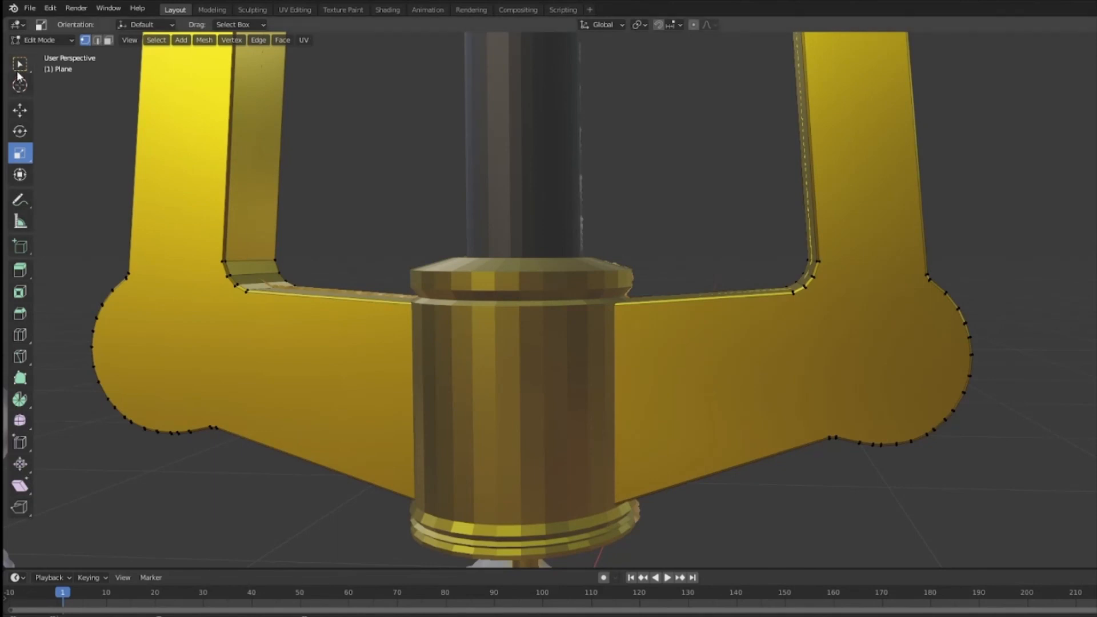
In right orthographic view, select the inner-end vertices of both upper guard arms and scale them toward the upper collar.
middle_drag(369, 180, 390, 209)
scroll(147, 177, down, 3)
shift+middle_drag(588, 396, 653, 532)
shift+middle_drag(668, 397, 670, 537)
scroll(668, 367, up, 7)
scroll(628, 364, down, 1)
middle_drag(668, 368, 635, 378)
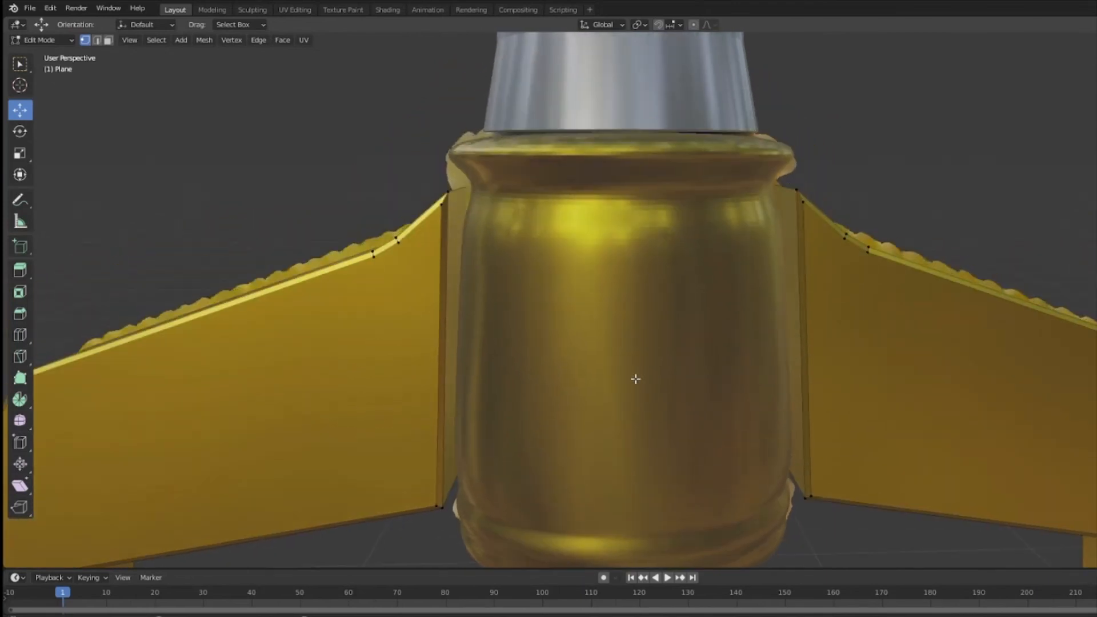
middle_drag(242, 176, 186, 164)
scroll(187, 164, down, 2)
middle_drag(420, 167, 428, 89)
drag(427, 90, 748, 435)
mouse_move(752, 441)
middle_down()
mouse_move(734, 454)
mouse_move(747, 435)
middle_up()
scroll(747, 444, down, 3)
key(KP_3)
drag(680, 216, 571, 368)
scroll(612, 275, up, 6)
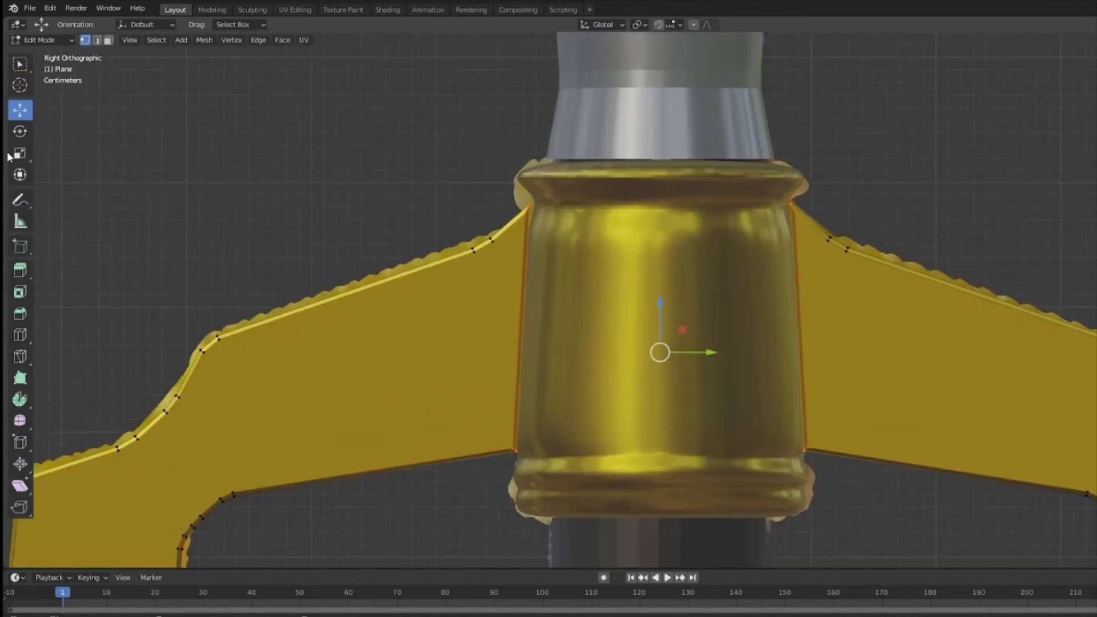
click(19, 153)
drag(668, 325, 703, 353)
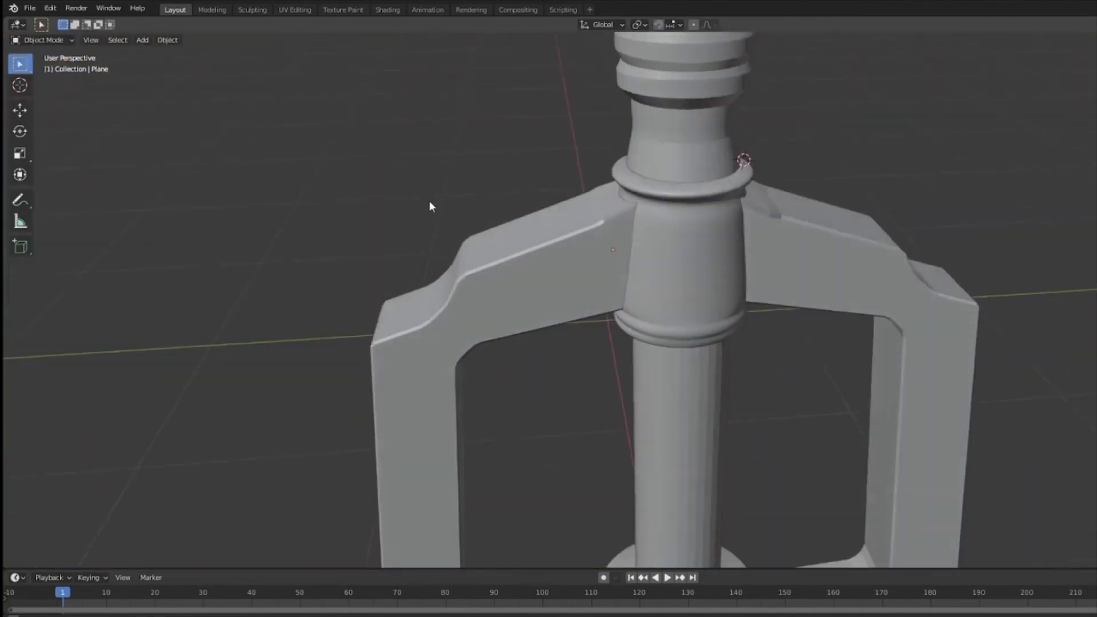
Select the lower gold collar with its pin in Object Mode and apply level 1 subdivision smoothing.
middle_drag(429, 207, 714, 229)
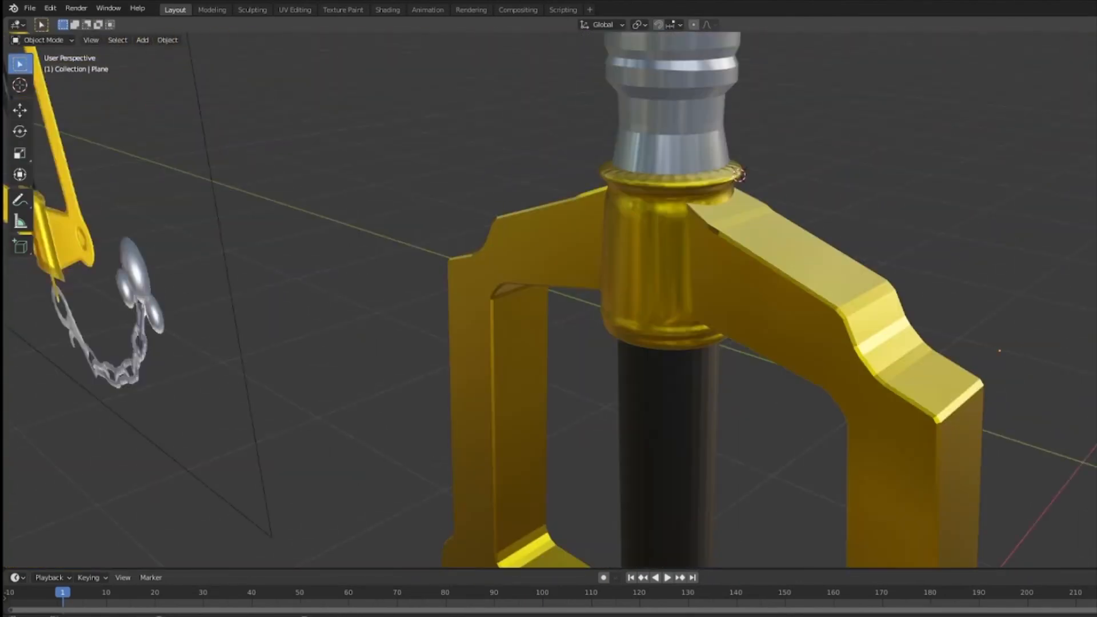
middle_drag(992, 171, 695, 134)
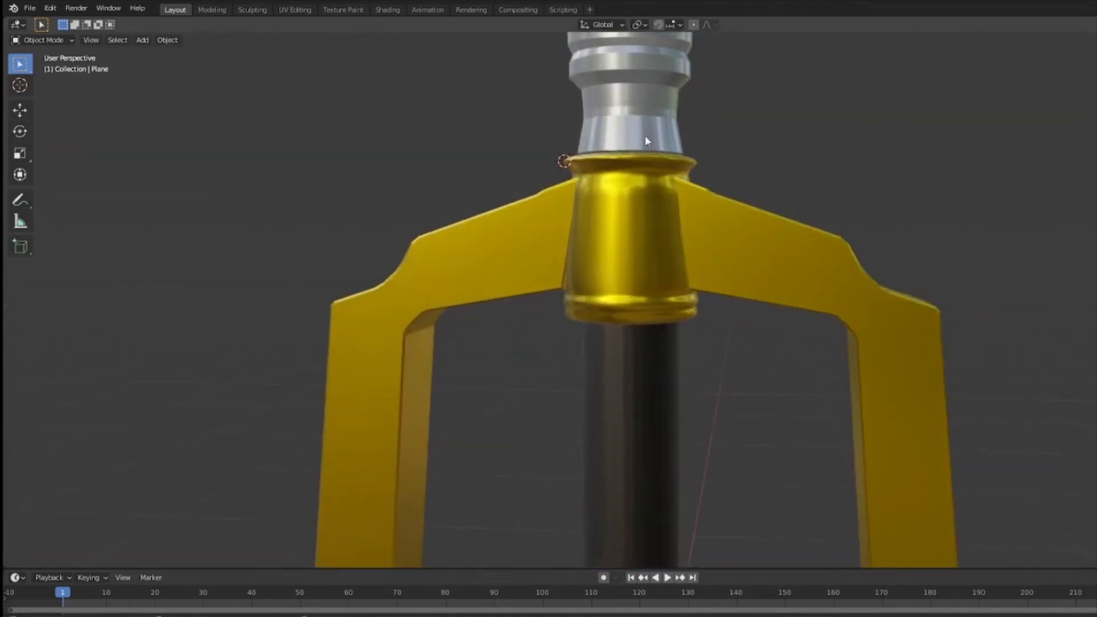
scroll(692, 133, down, 4)
mouse_move(531, 206)
middle_down()
mouse_move(600, 204)
mouse_move(516, 205)
middle_up()
shift+middle_drag(655, 377, 828, 338)
scroll(722, 347, up, 8)
scroll(714, 345, down, 3)
click(743, 314)
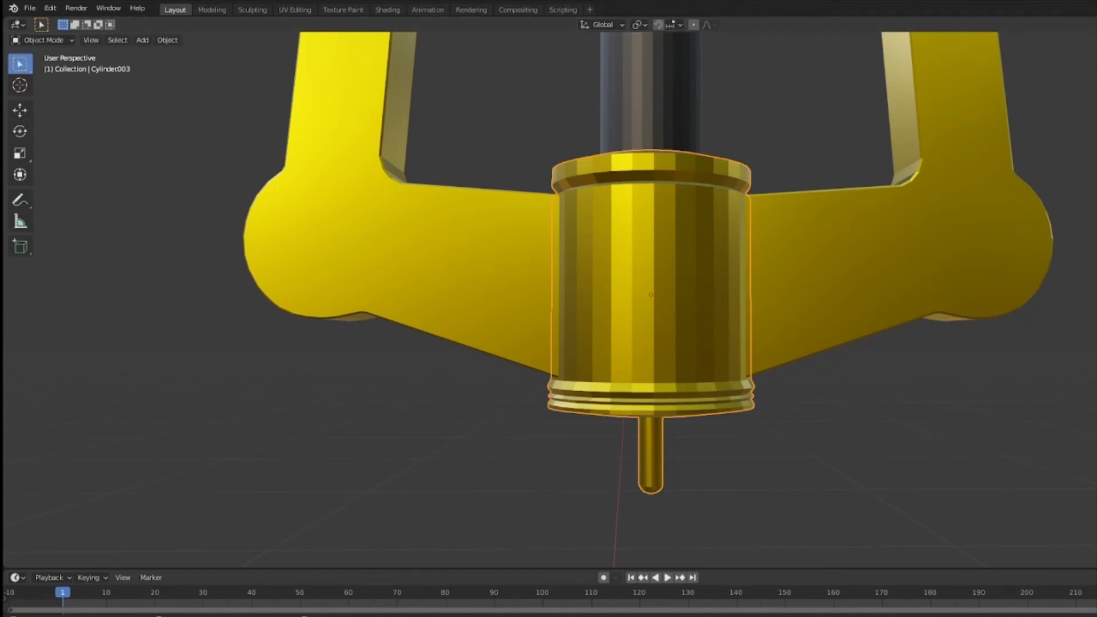
key(ctrl+1)
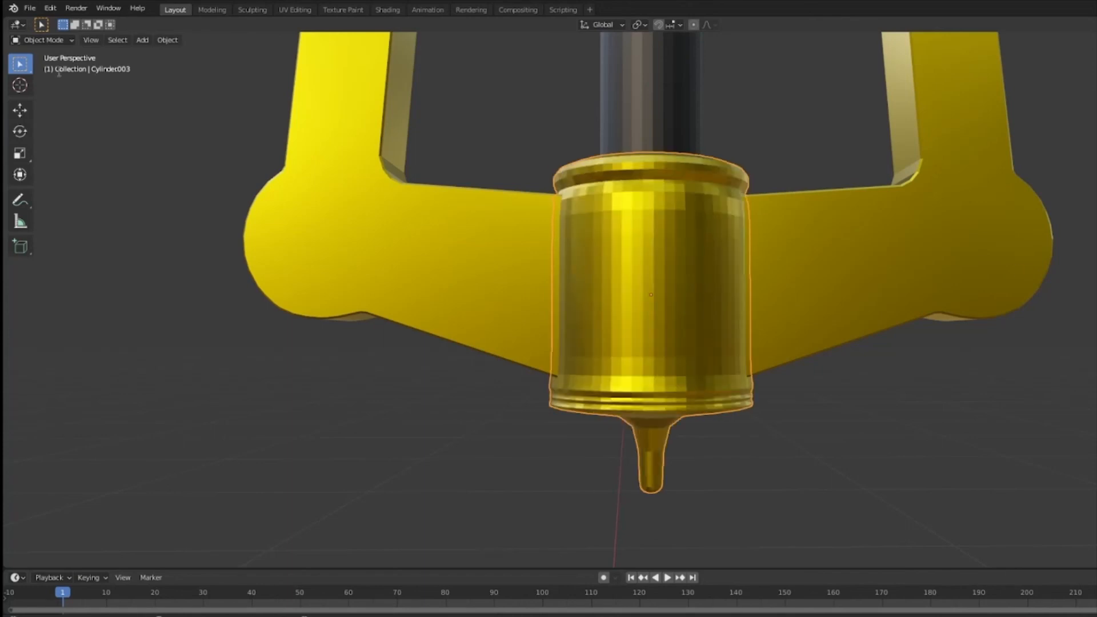
click(29, 8)
Add loop cuts around the pin near its base to sharpen its joint with the collar, and return to Object Mode.
middle_drag(1002, 345, 882, 363)
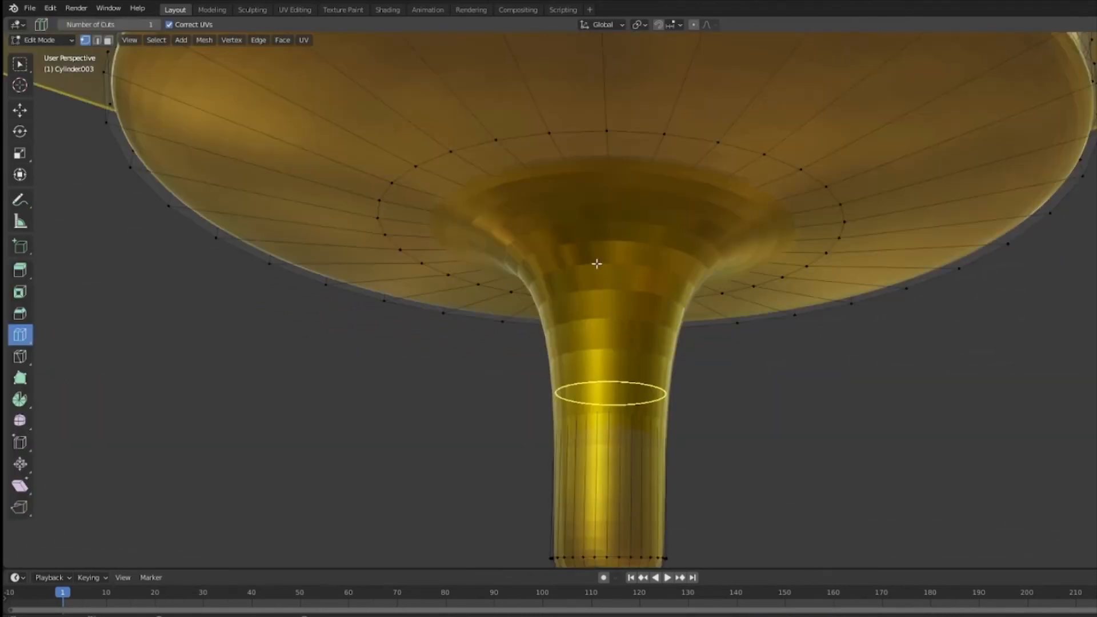
click(596, 262)
click(602, 234)
middle_drag(602, 235, 815, 448)
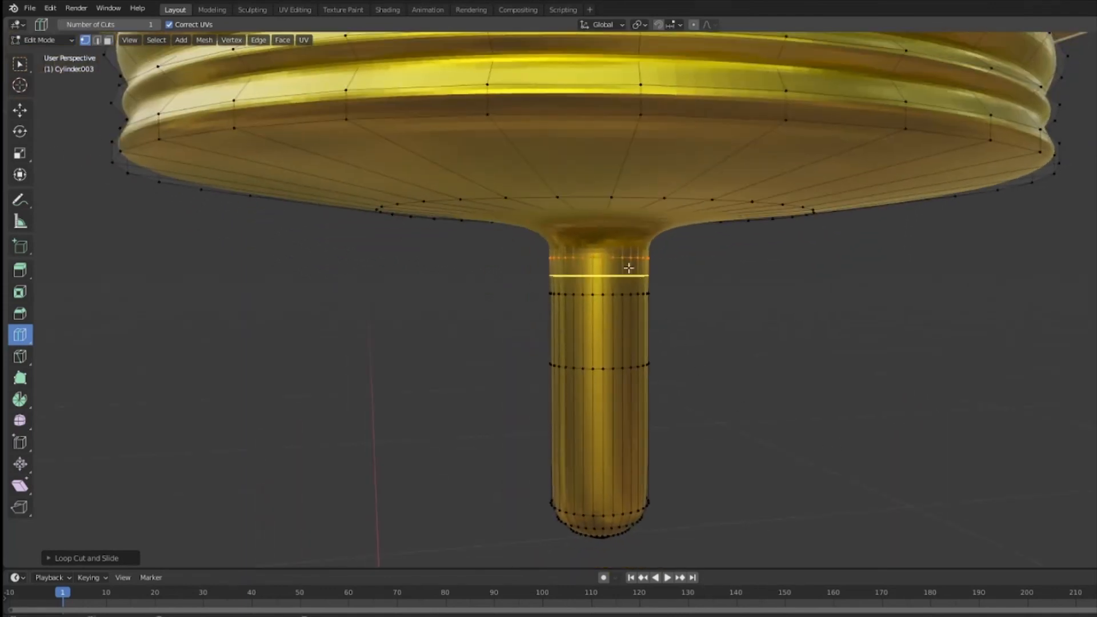
middle_drag(789, 409, 548, 364)
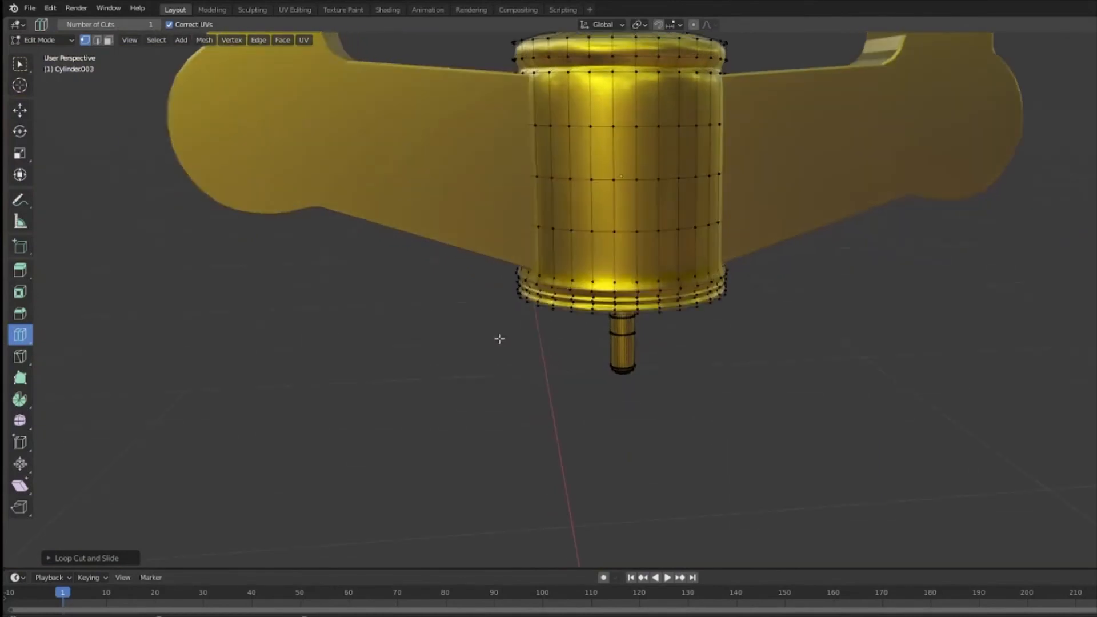
click(43, 40)
click(53, 49)
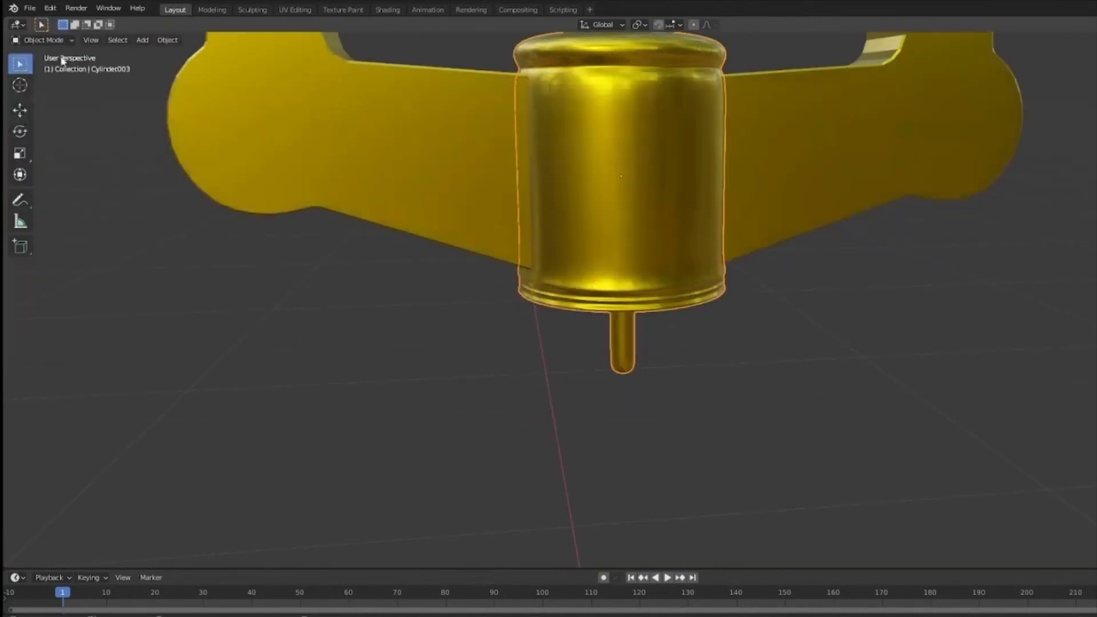
middle_drag(775, 313, 697, 314)
click(536, 262)
middle_drag(536, 263, 507, 304)
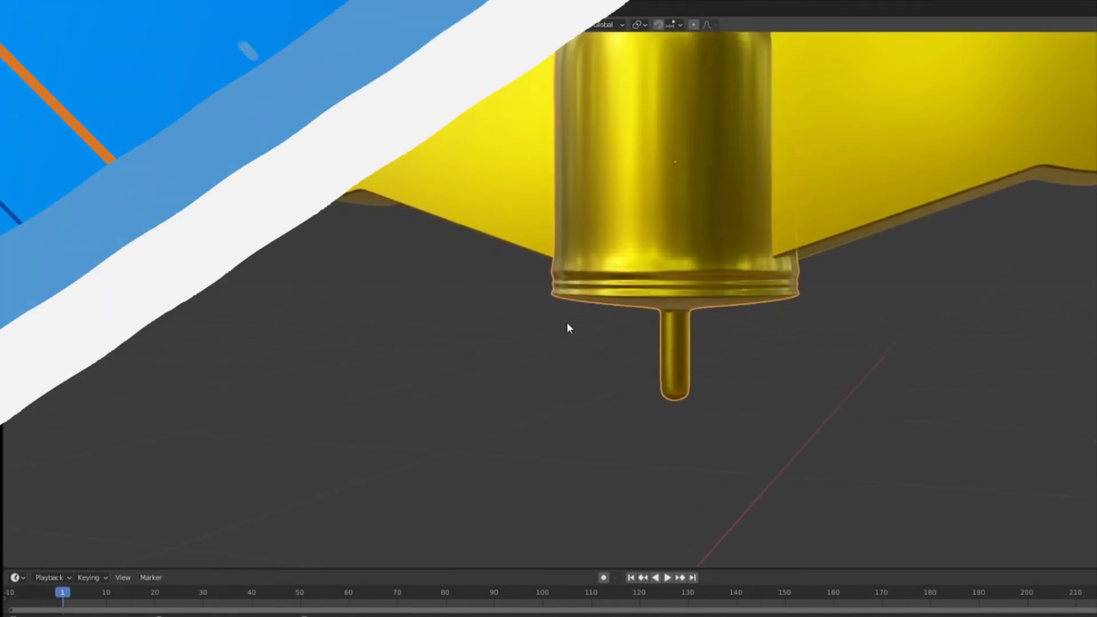